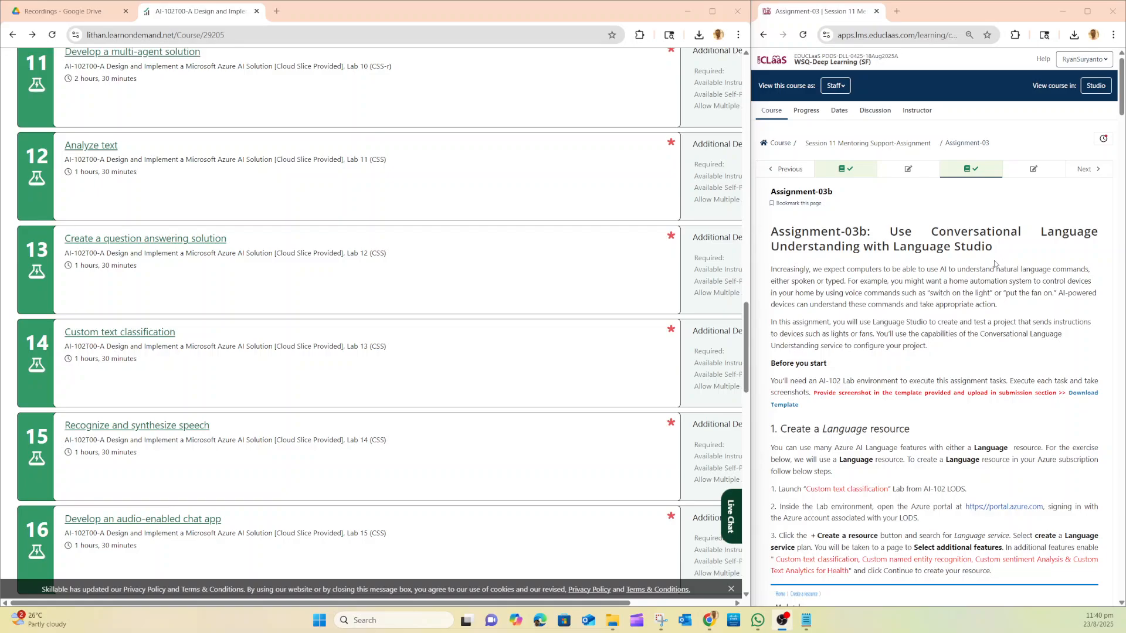
Review the Assignment-03b introduction and its instructions for creating a Language resource.
{"action": "left_click", "coordinate": [996, 264]}
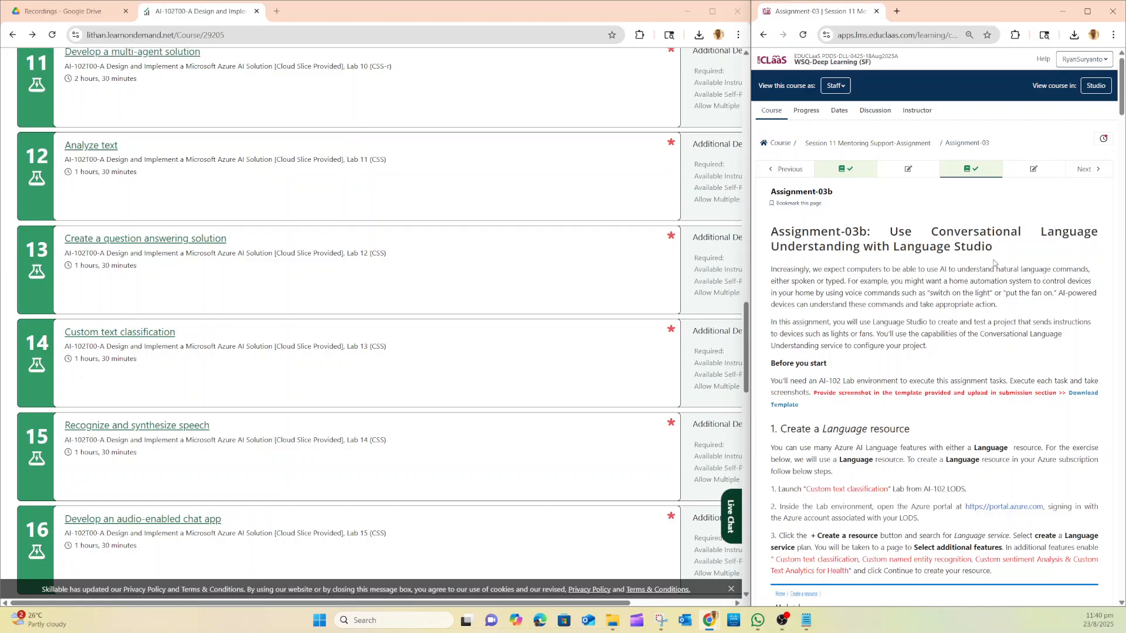
{"action": "left_click_drag", "start_coordinate": [994, 269], "coordinate": [991, 269]}
{"action": "scroll", "coordinate": [922, 338], "scroll_direction": "down", "scroll_amount": 2}
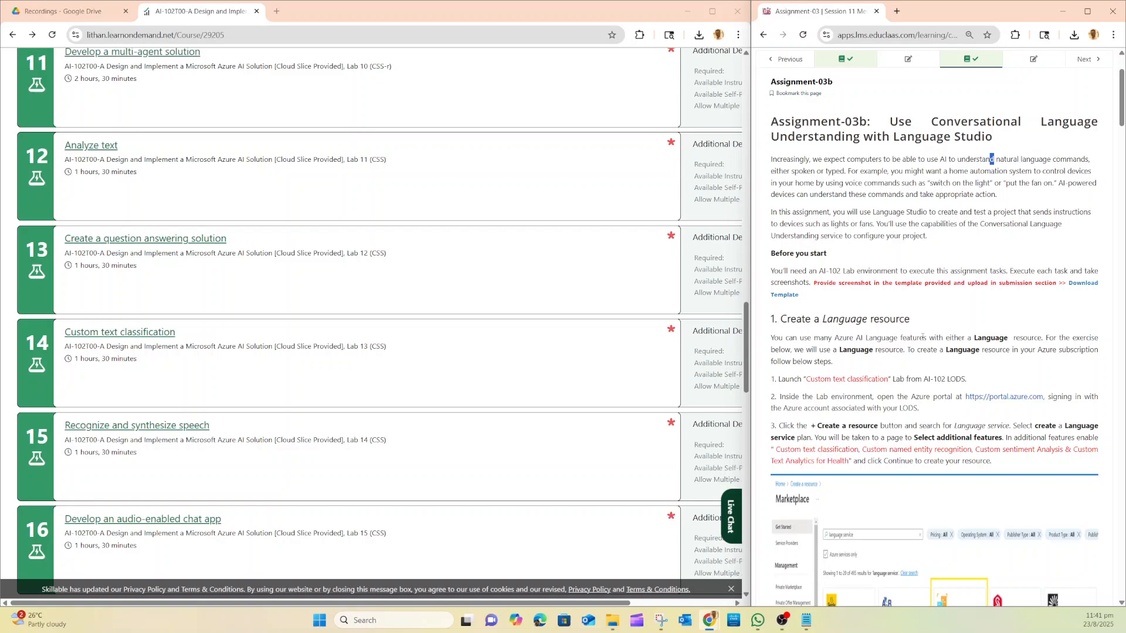
{"action": "scroll", "coordinate": [923, 337], "scroll_direction": "down", "scroll_amount": 10}
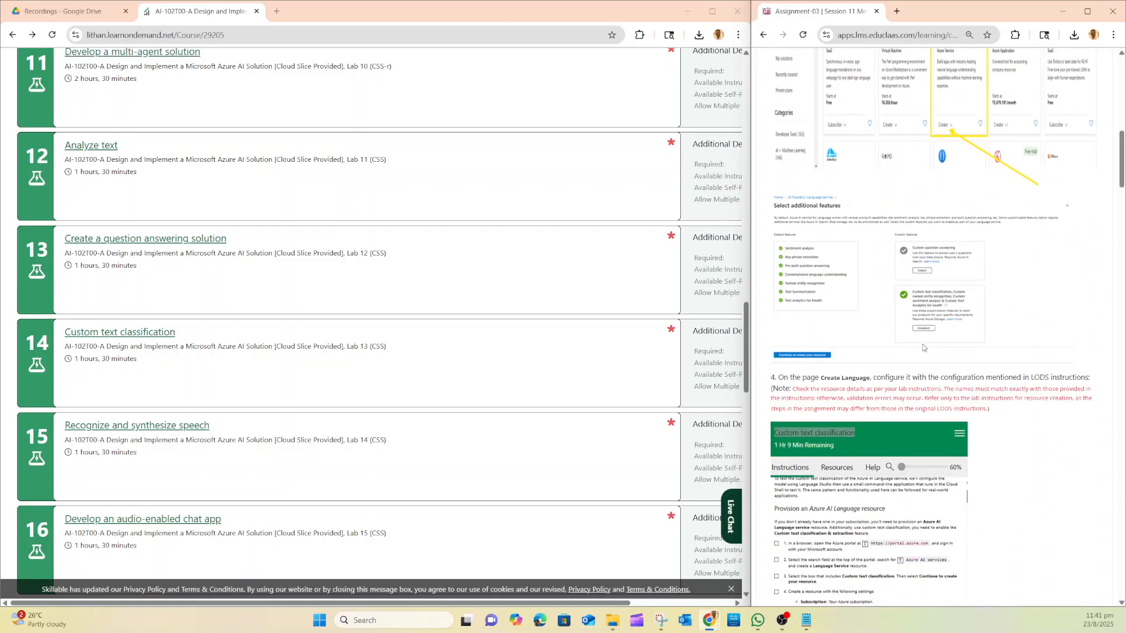
{"action": "scroll", "coordinate": [923, 346], "scroll_direction": "up", "scroll_amount": 8}
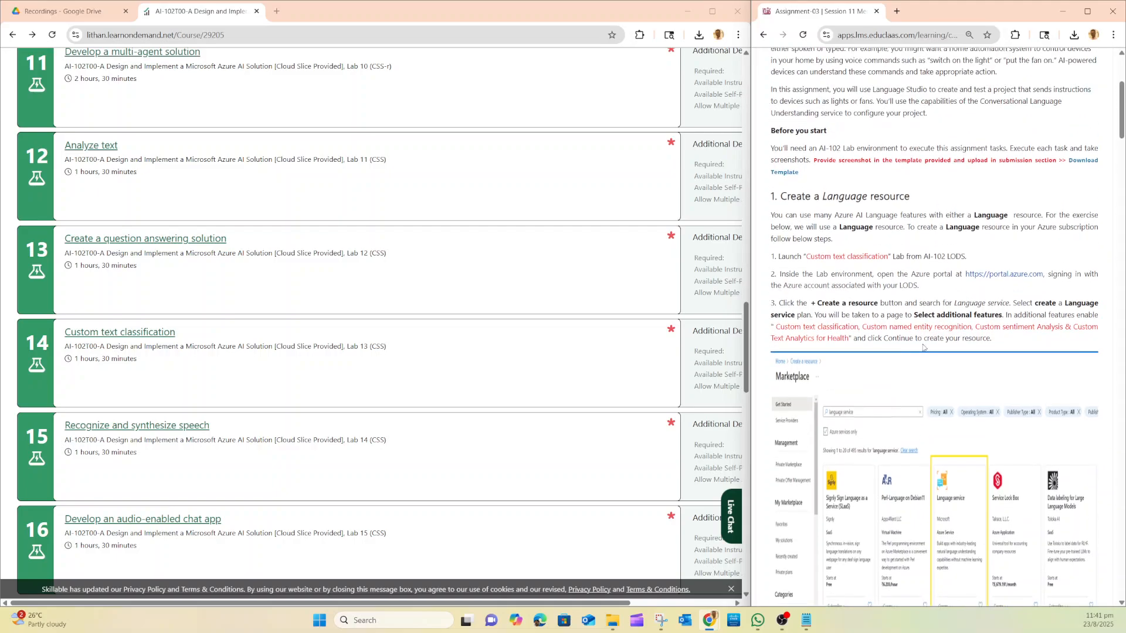
{"action": "scroll", "coordinate": [923, 347], "scroll_direction": "up", "scroll_amount": 2}
{"action": "scroll", "coordinate": [903, 337], "scroll_direction": "down", "scroll_amount": 1}
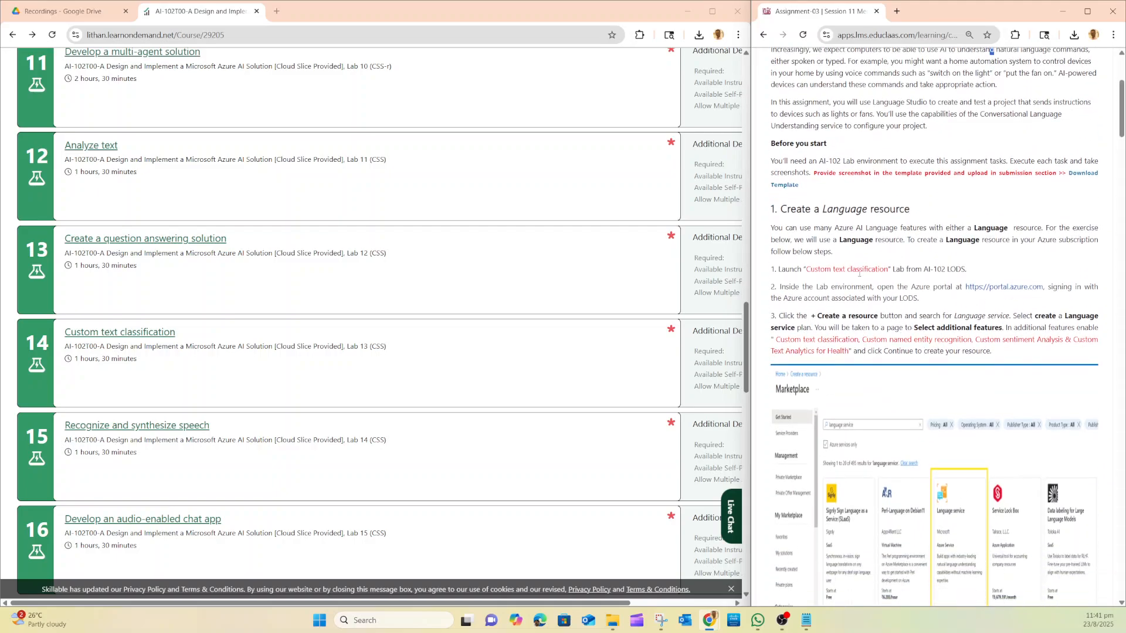
Launch the Custom text classification lab and enlarge its window to fill the space beside the assignment page.
{"action": "left_click_drag", "start_coordinate": [805, 268], "coordinate": [885, 287]}
{"action": "left_click", "coordinate": [114, 334]}
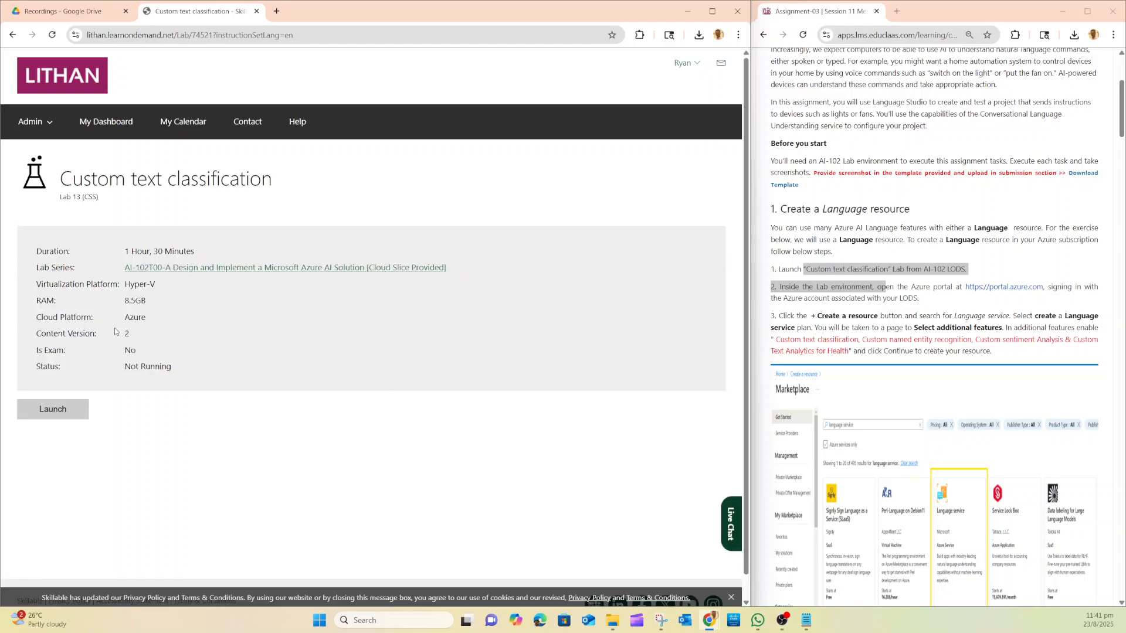
{"action": "left_click", "coordinate": [28, 408]}
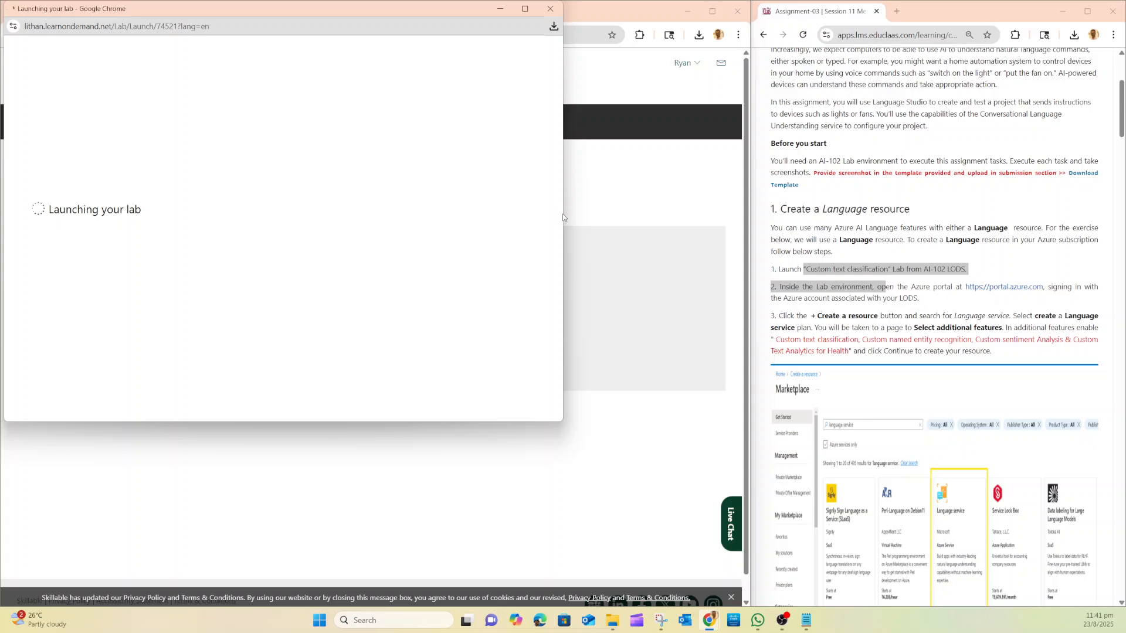
{"action": "left_click_drag", "start_coordinate": [564, 213], "coordinate": [749, 216]}
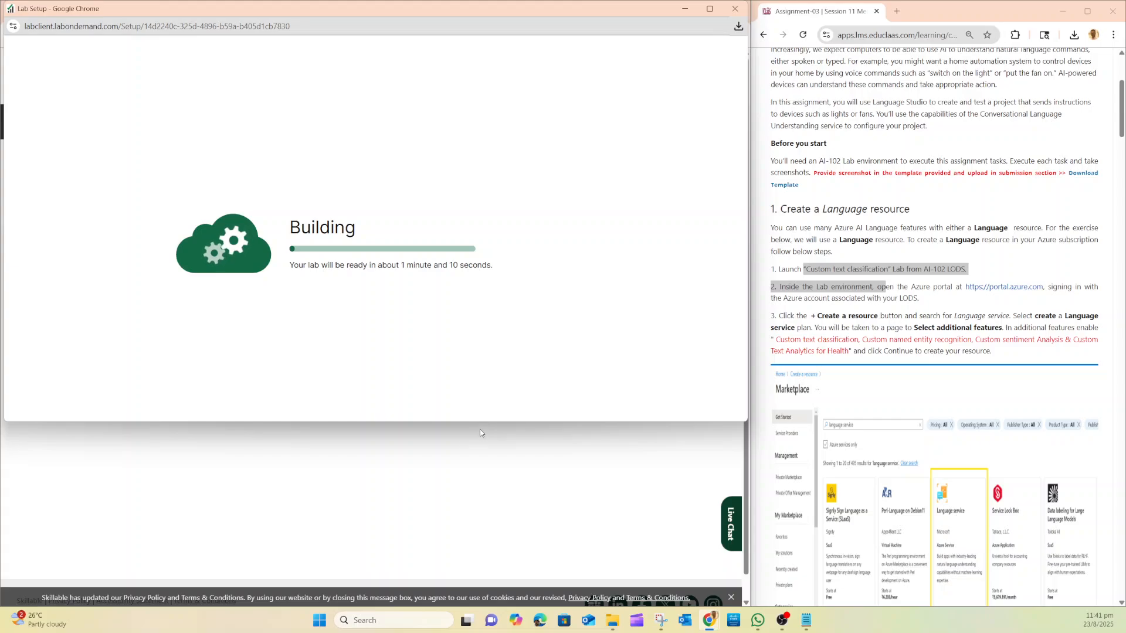
{"action": "left_click_drag", "start_coordinate": [480, 424], "coordinate": [501, 605]}
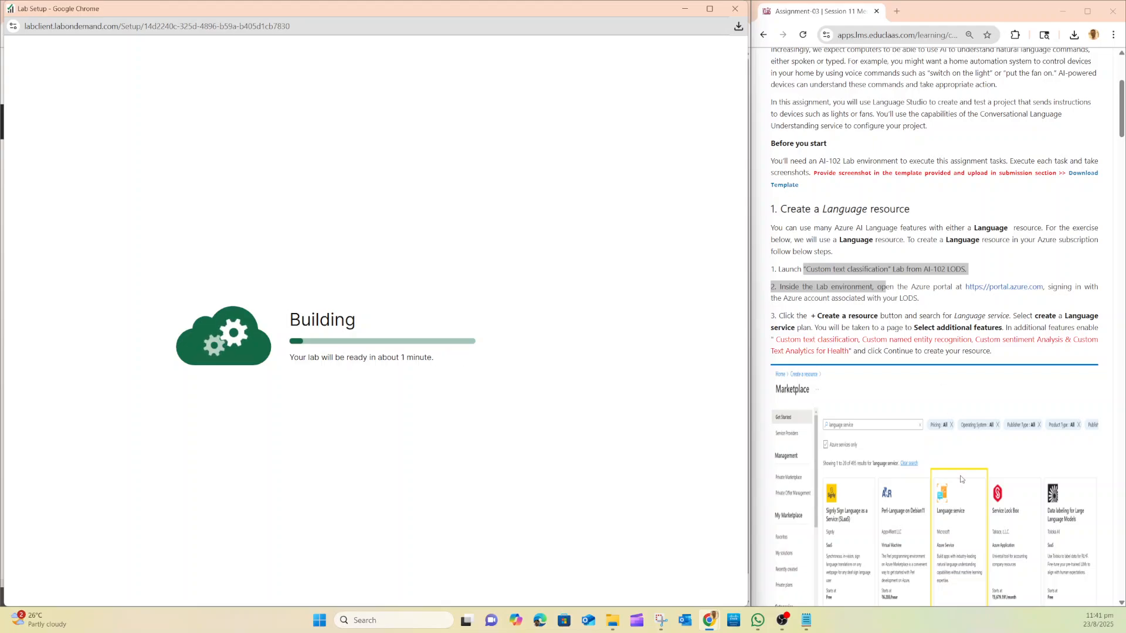
Examine the assignment's Marketplace, Select additional features and Create Language configuration instructions.
{"action": "scroll", "coordinate": [966, 367], "scroll_direction": "down", "scroll_amount": 3}
{"action": "scroll", "coordinate": [966, 367], "scroll_direction": "down", "scroll_amount": 6}
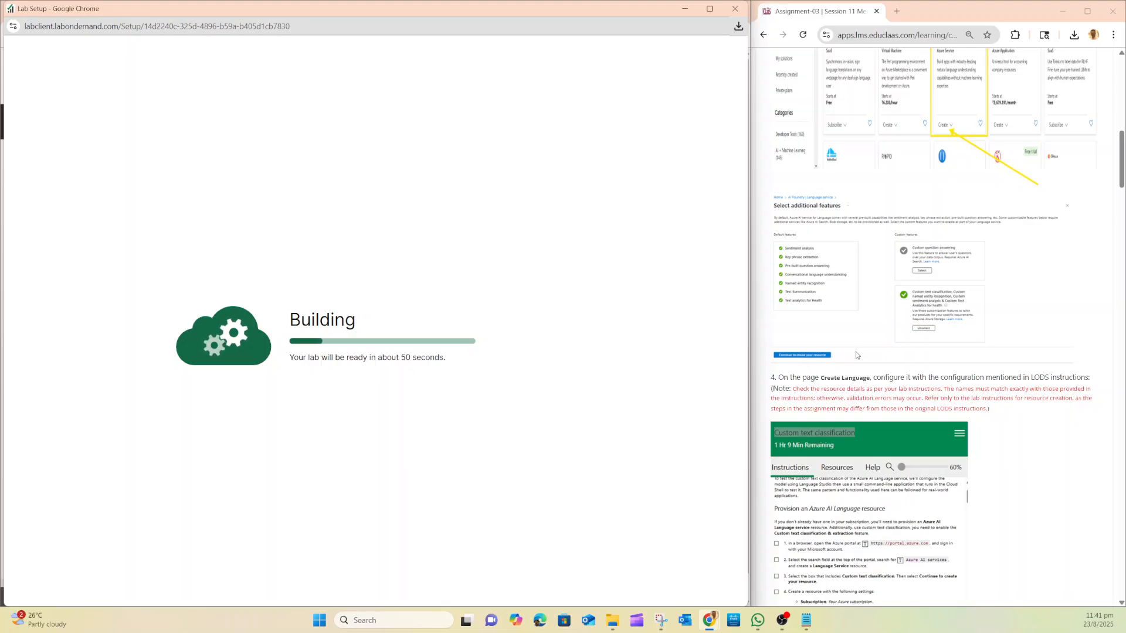
{"action": "scroll", "coordinate": [884, 366], "scroll_direction": "up", "scroll_amount": 15}
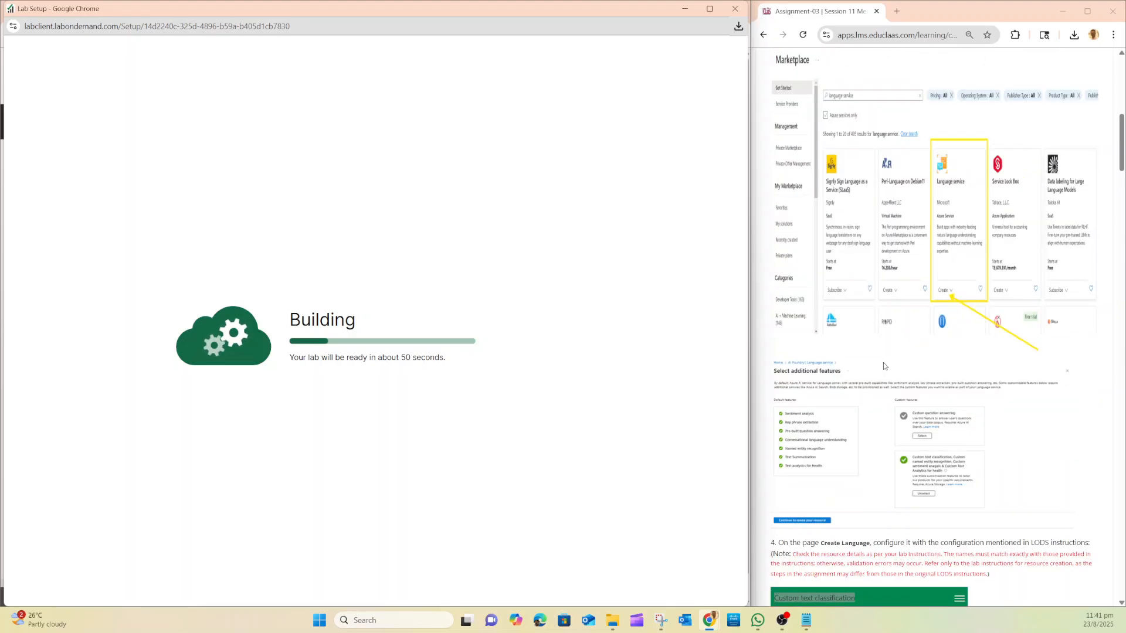
{"action": "scroll", "coordinate": [883, 366], "scroll_direction": "down", "scroll_amount": 15}
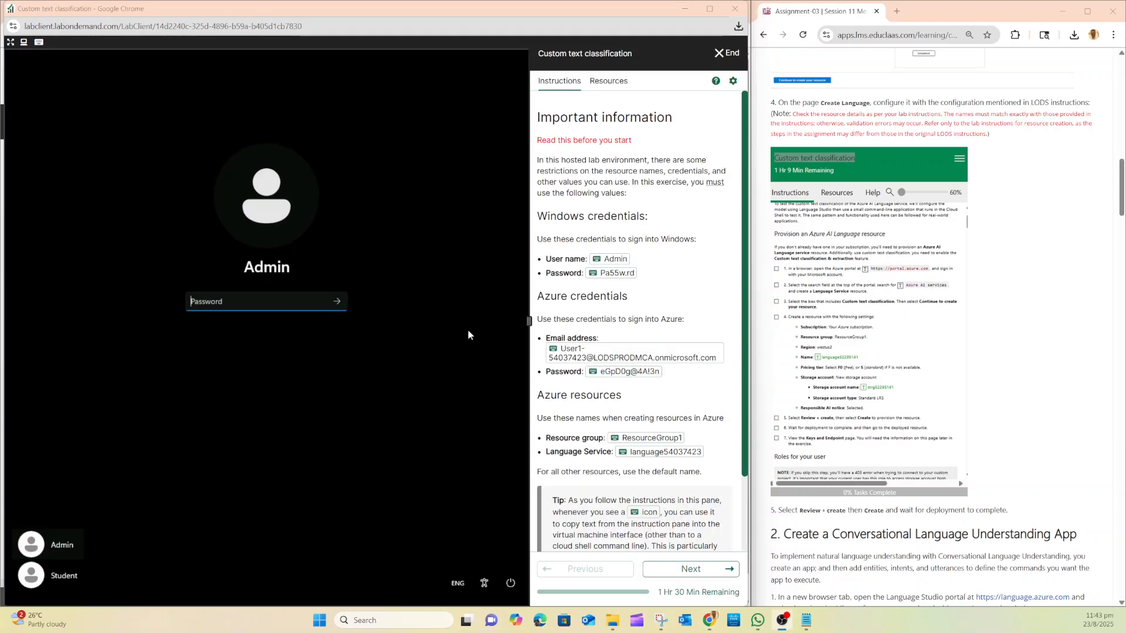
Sign in to the lab's Windows machine by entering the Admin password, and open the Edge browser.
{"action": "left_click", "coordinate": [594, 273]}
{"action": "left_click", "coordinate": [343, 301]}
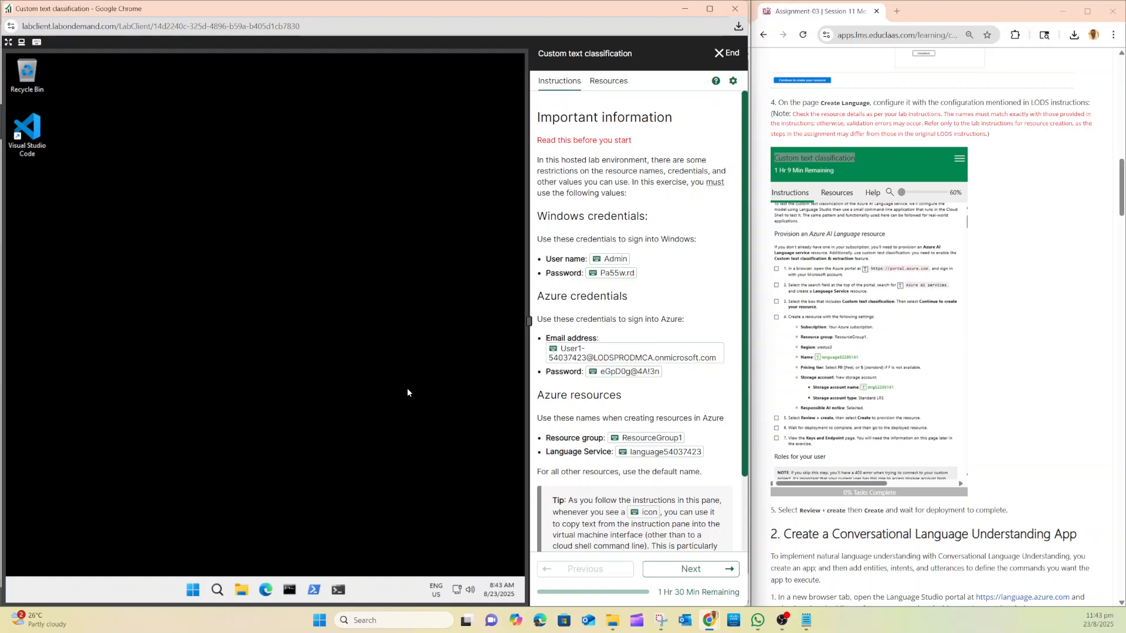
{"action": "left_click", "coordinate": [266, 590]}
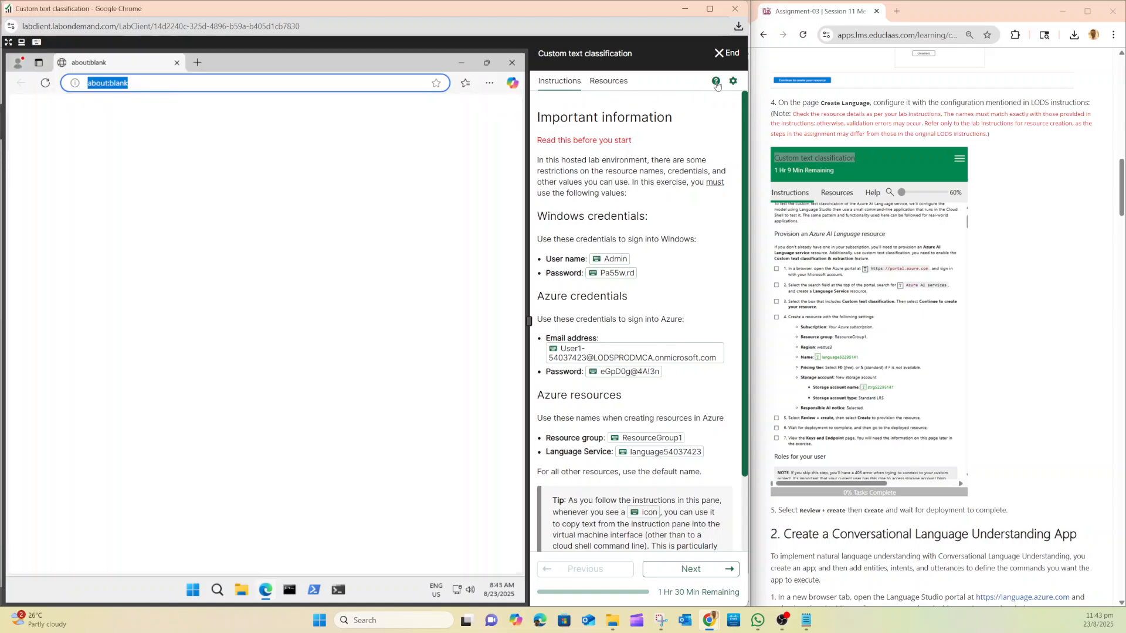
Split the lab instructions into a separate window and resize both windows so they sit side by side.
{"action": "left_click", "coordinate": [733, 81]}
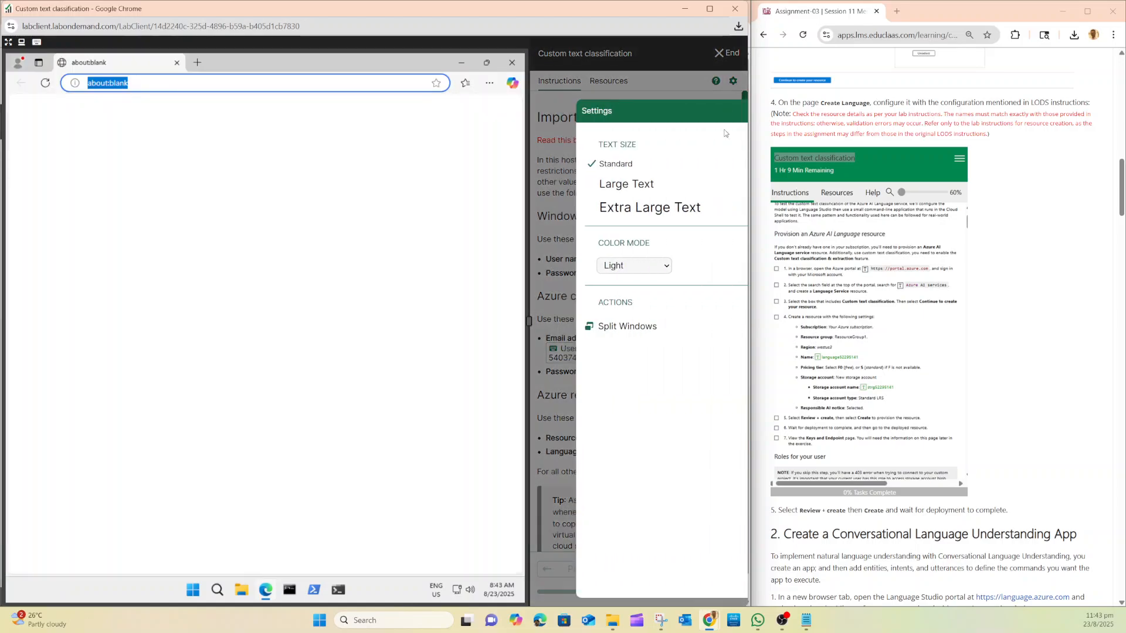
{"action": "left_click", "coordinate": [578, 327]}
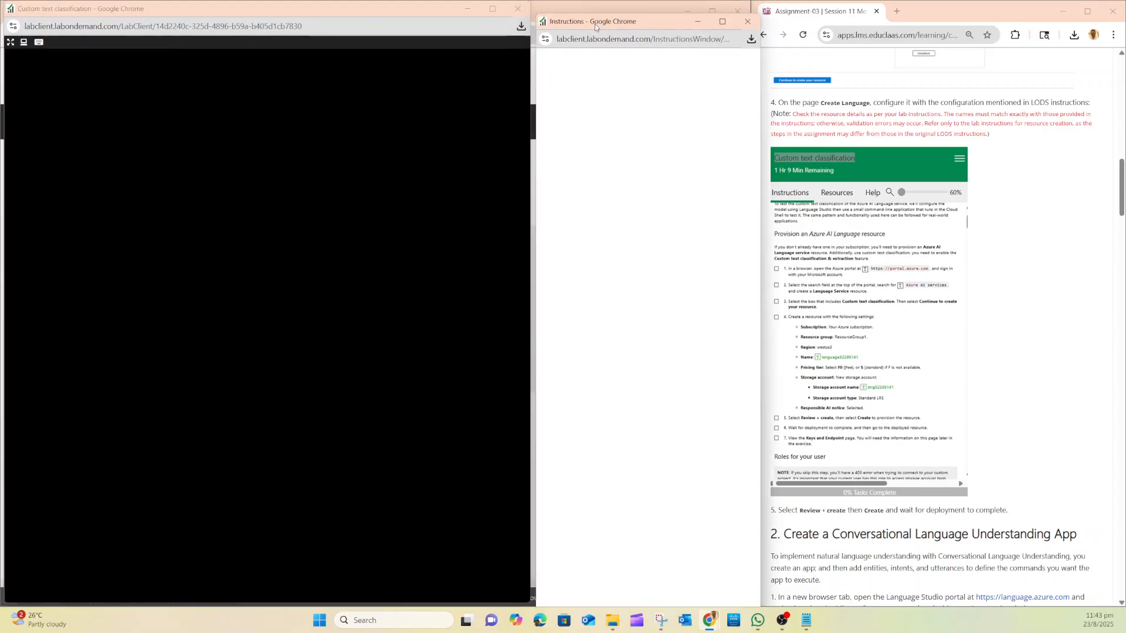
{"action": "left_click_drag", "start_coordinate": [586, 14], "coordinate": [815, 16]}
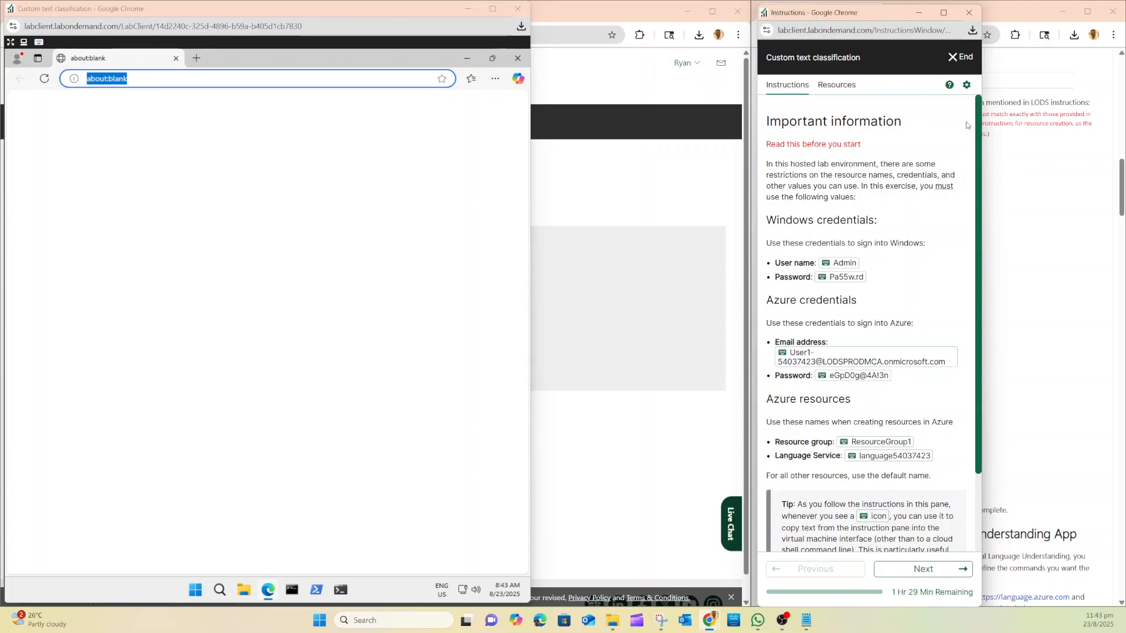
{"action": "left_click_drag", "start_coordinate": [983, 121], "coordinate": [1087, 121]}
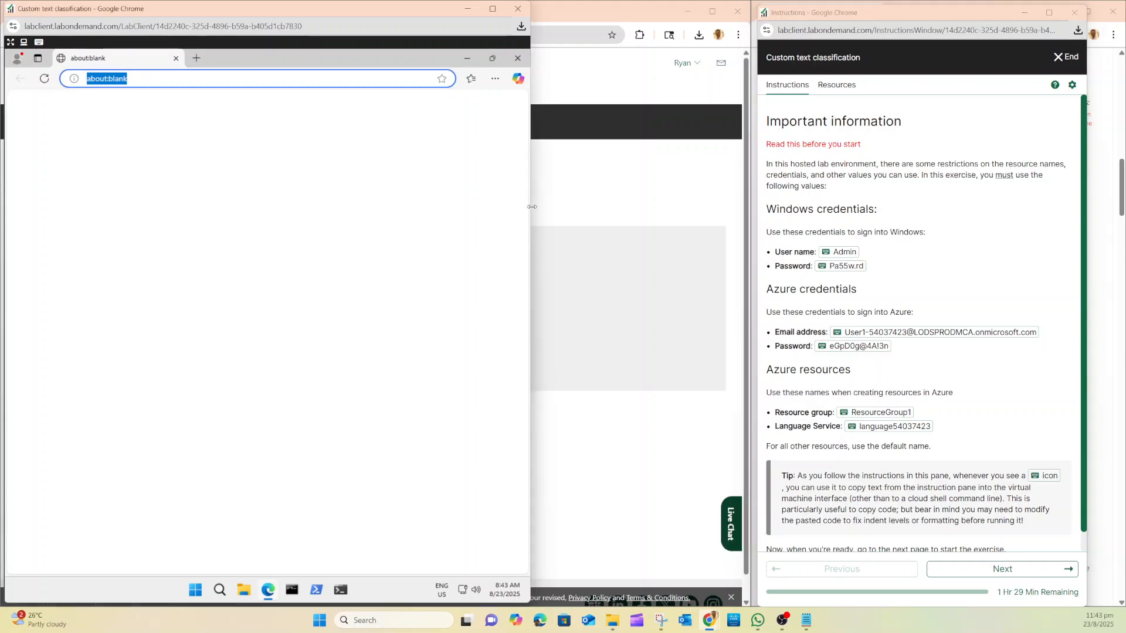
{"action": "left_click_drag", "start_coordinate": [531, 205], "coordinate": [750, 215]}
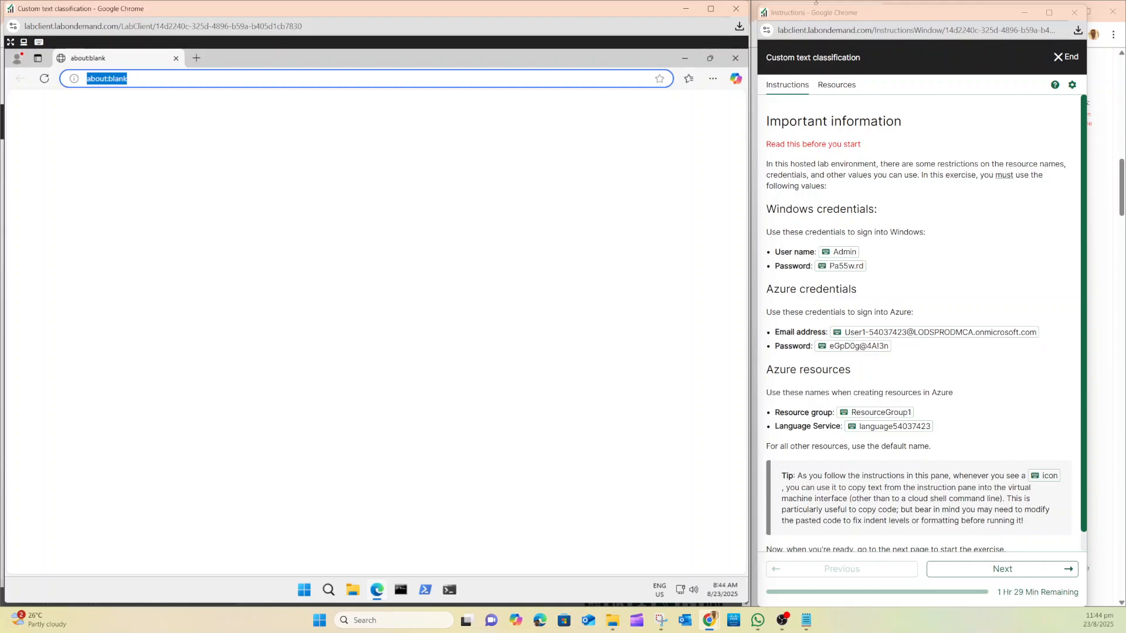
Go to portal.azure.com in the lab machine's browser.
{"action": "left_click", "coordinate": [354, 83]}
{"action": "left_click_drag", "start_coordinate": [140, 75], "coordinate": [113, 79]}
{"action": "left_click_drag", "start_coordinate": [131, 78], "coordinate": [85, 79]}
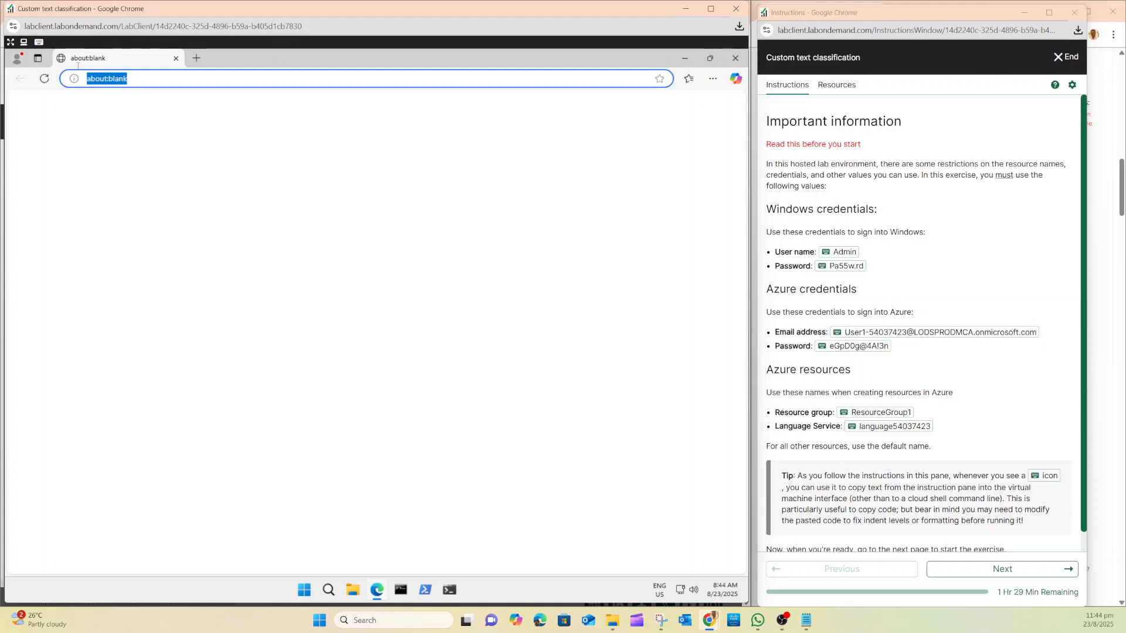
{"action": "type", "text": "portal."}
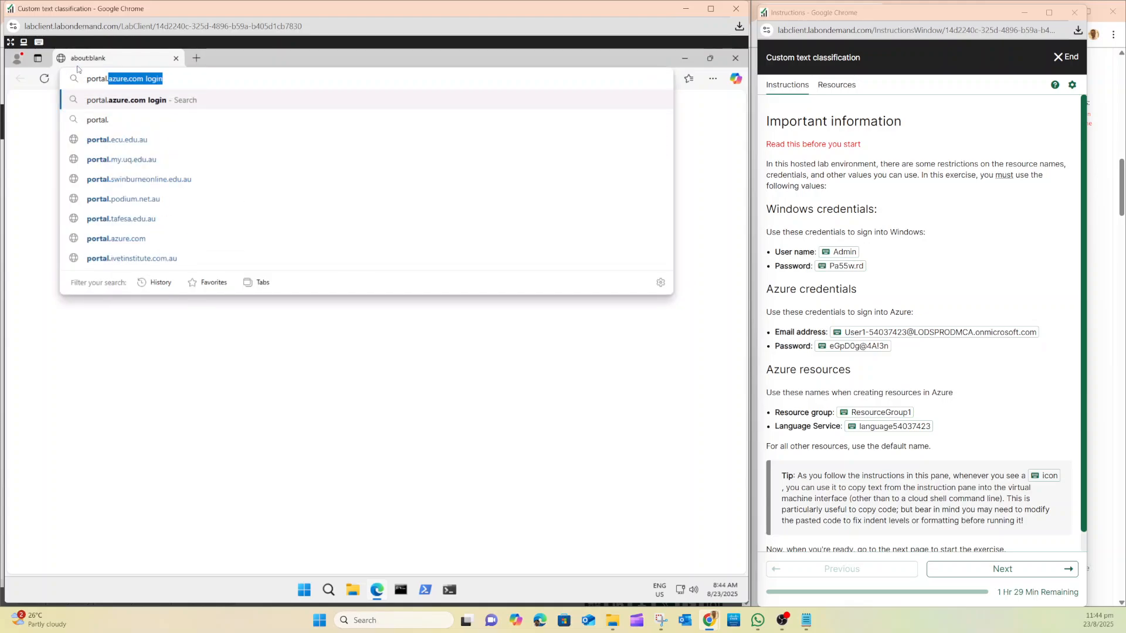
{"action": "type", "text": "azure.com"}
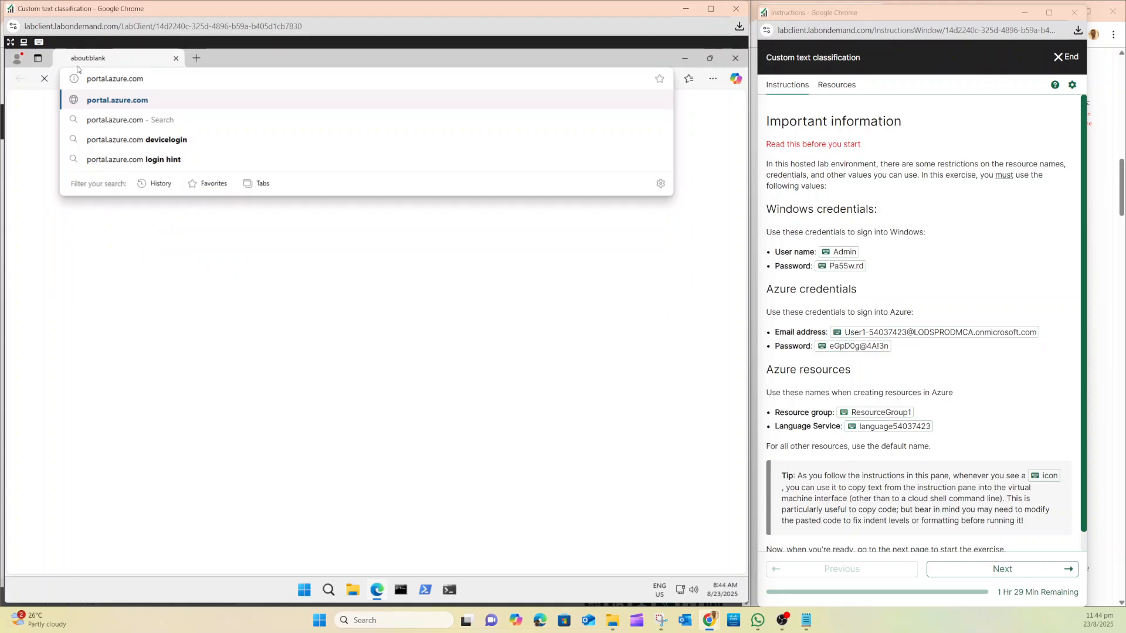
{"action": "key", "text": "Return"}
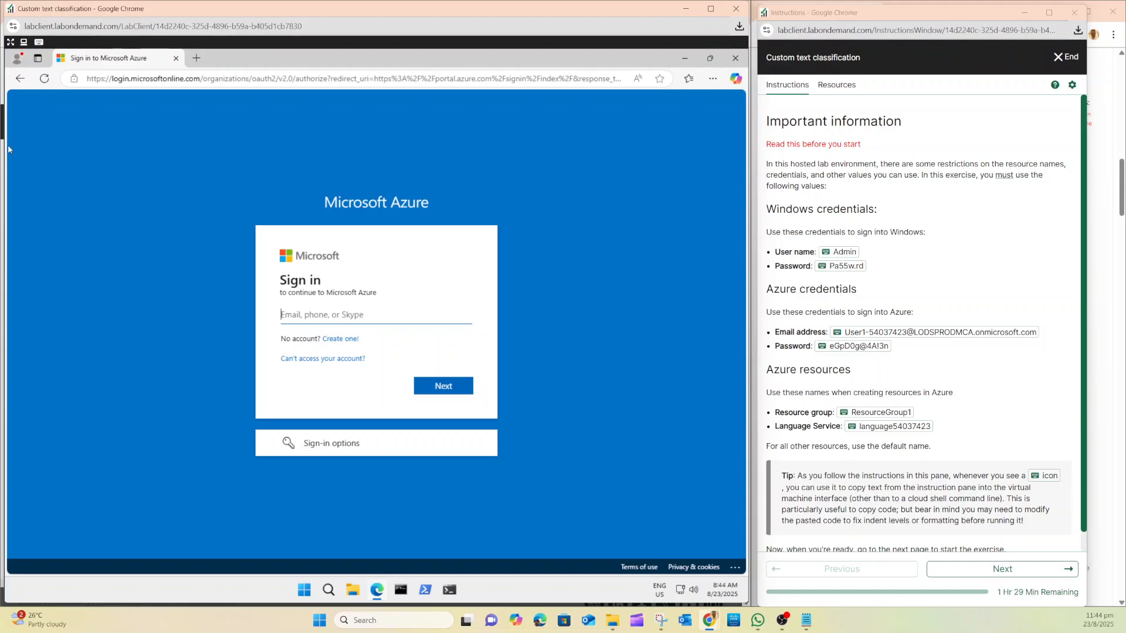
Sign in to Microsoft Azure with the lab account's email address and password, and save the password in the browser.
{"action": "left_click", "coordinate": [845, 333]}
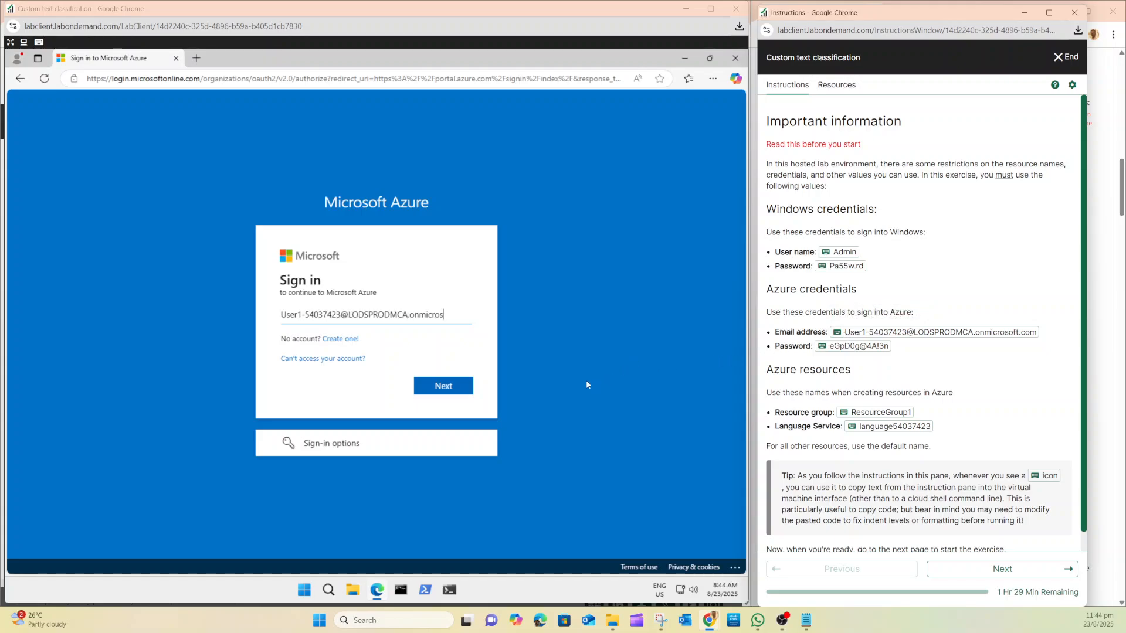
{"action": "left_click", "coordinate": [456, 387]}
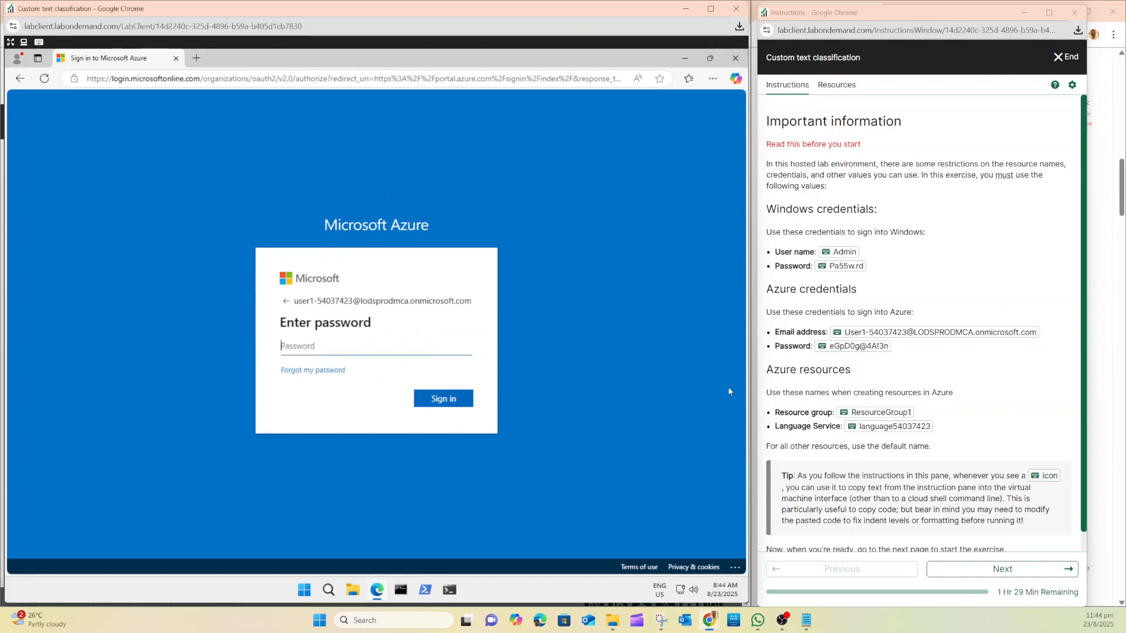
{"action": "left_click", "coordinate": [822, 346]}
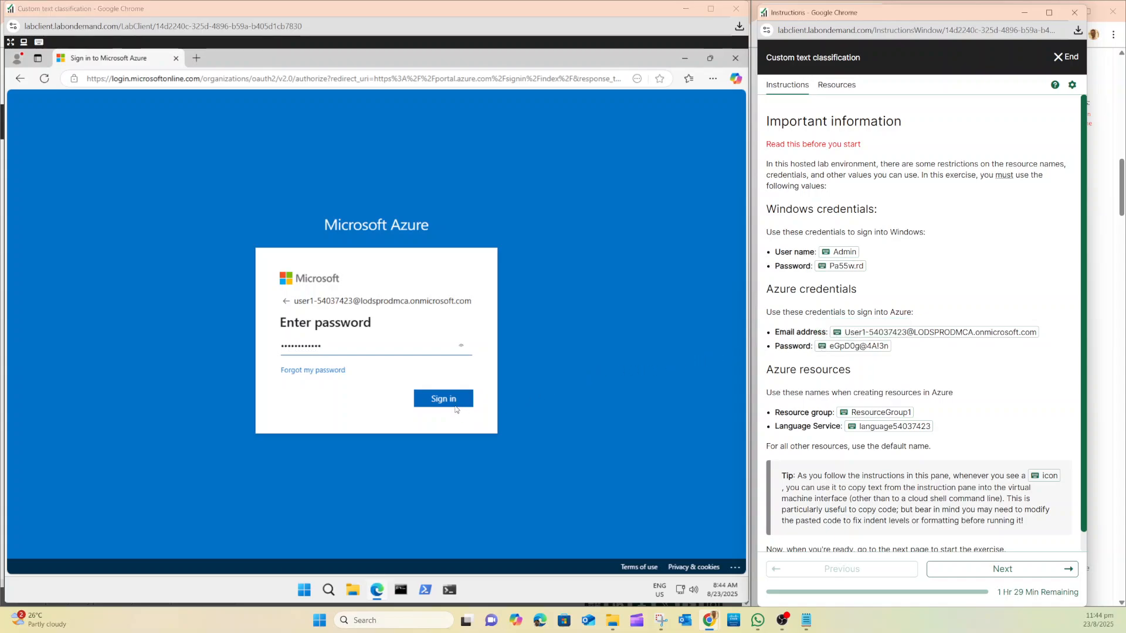
{"action": "left_click", "coordinate": [444, 400]}
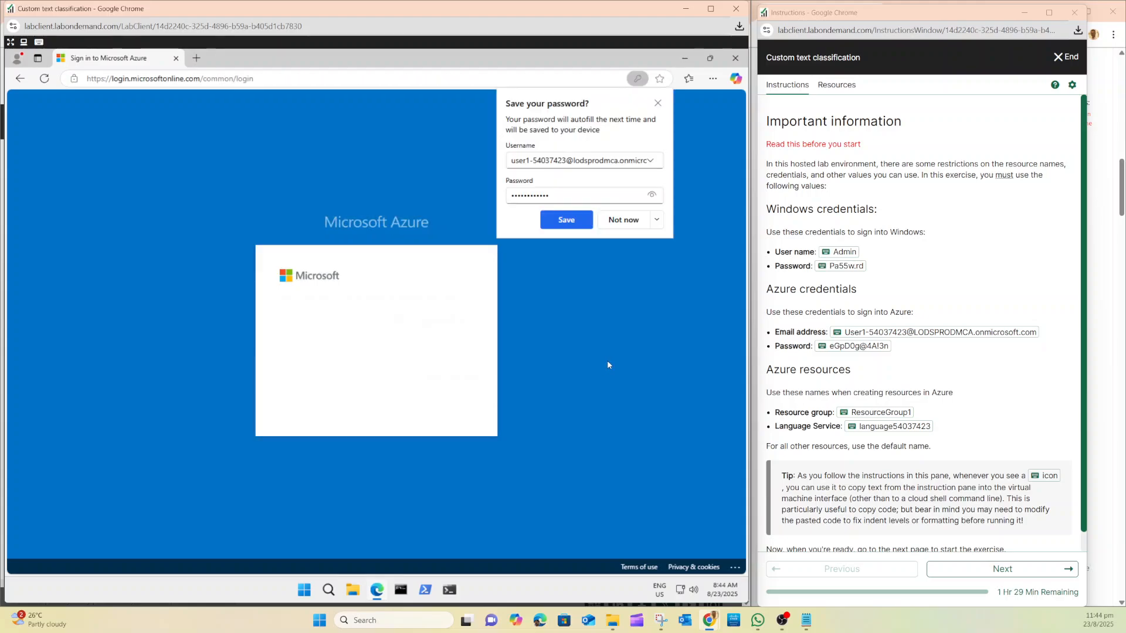
{"action": "left_click", "coordinate": [578, 227]}
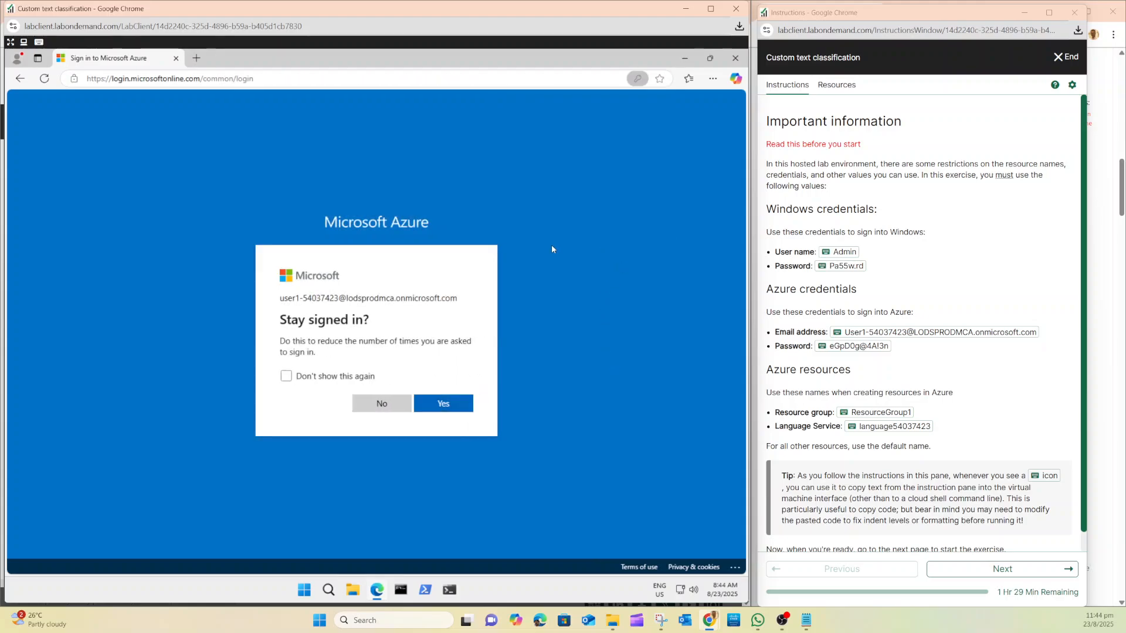
Choose to stay signed in without being asked again, and dismiss the Azure welcome tour and usage tip.
{"action": "left_click", "coordinate": [333, 380]}
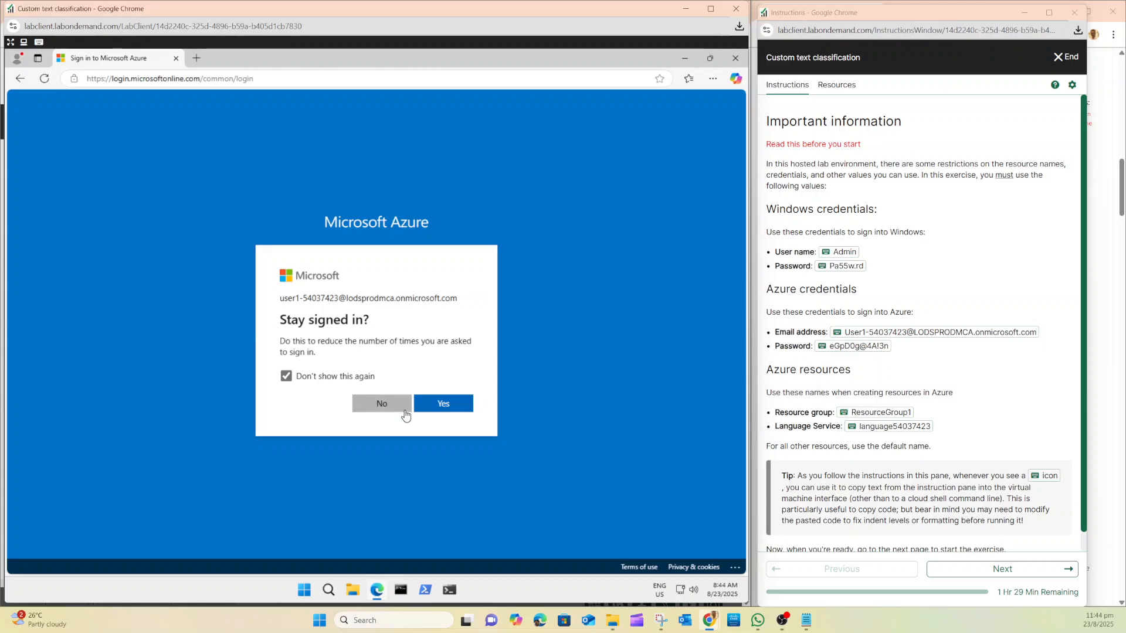
{"action": "left_click", "coordinate": [444, 408]}
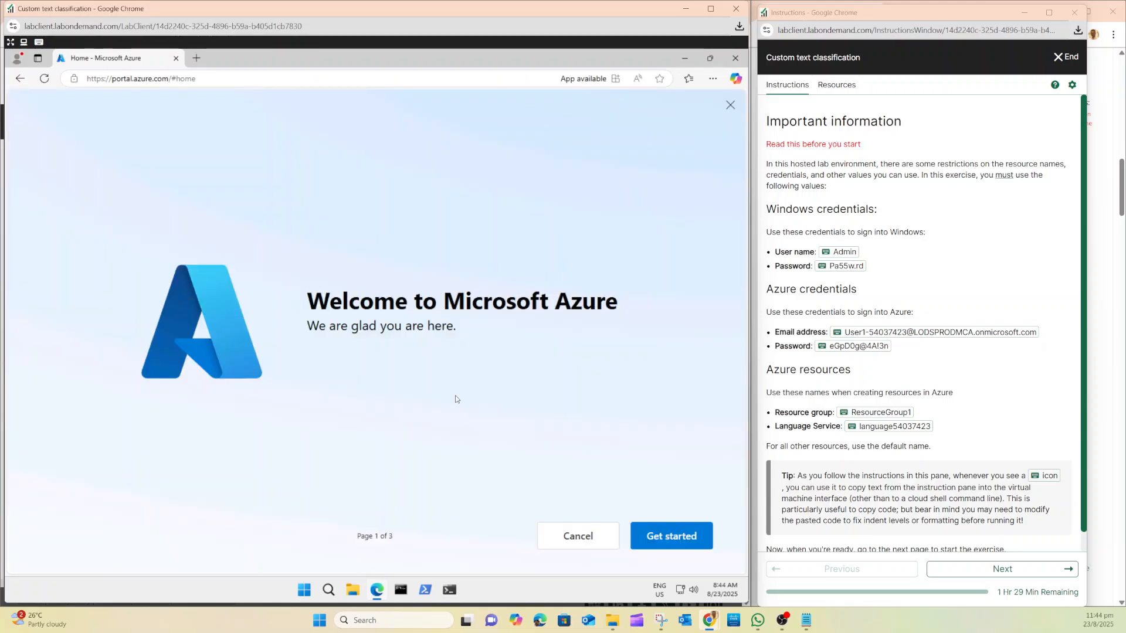
{"action": "left_click", "coordinate": [579, 537]}
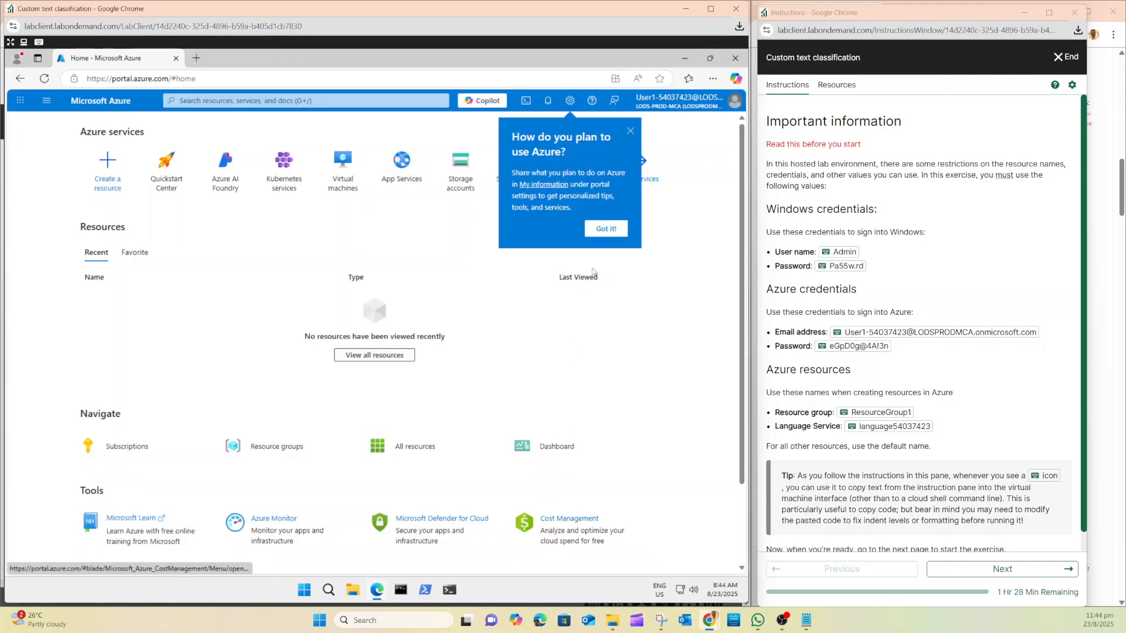
{"action": "left_click", "coordinate": [604, 232]}
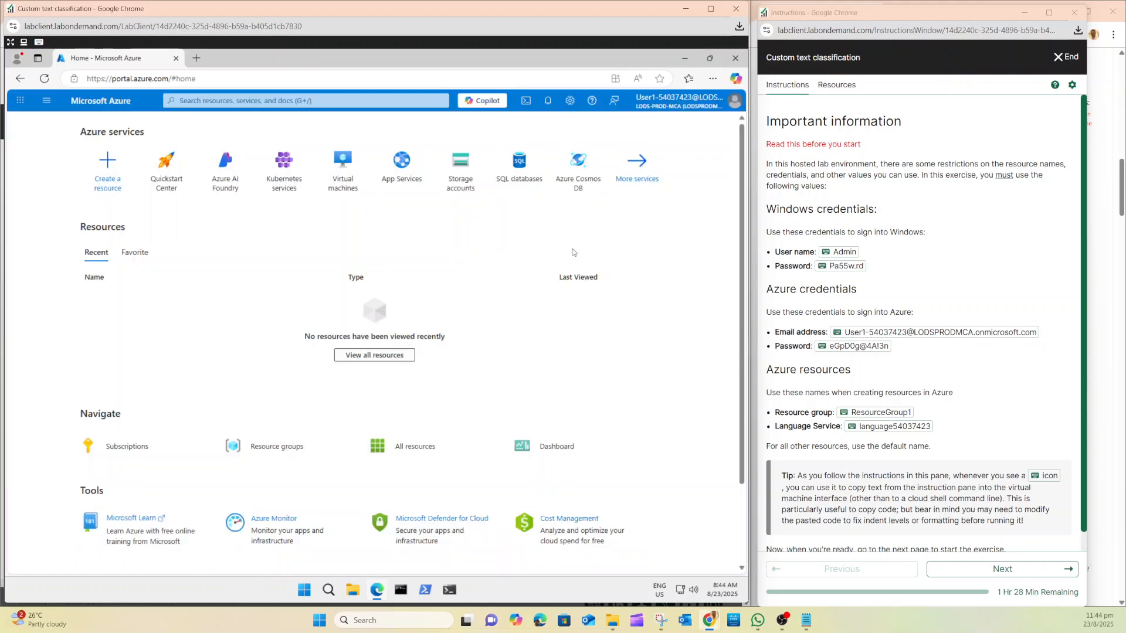
Search Azure for the Language service and start creating a new Language resource.
{"action": "left_click", "coordinate": [137, 200]}
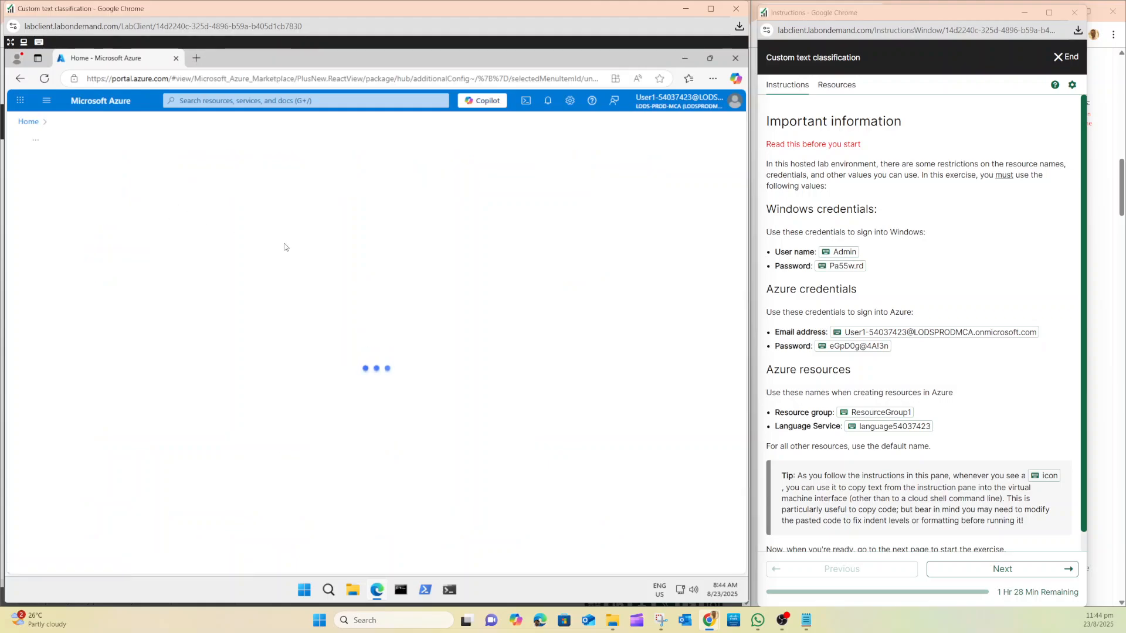
{"action": "left_click", "coordinate": [334, 99]}
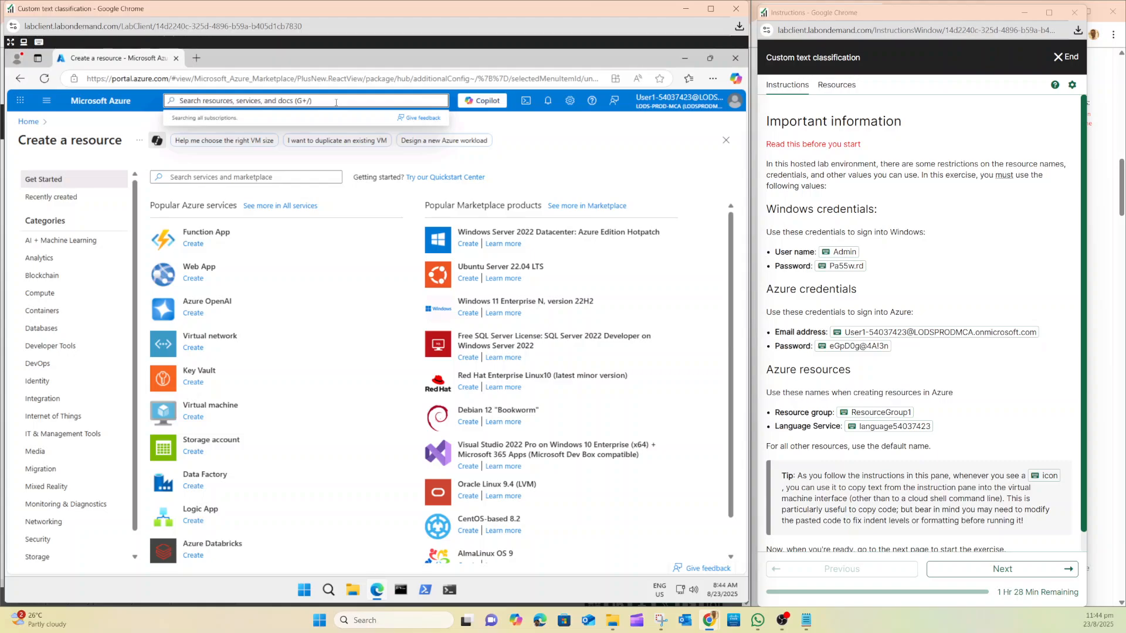
{"action": "type", "text": "languag"}
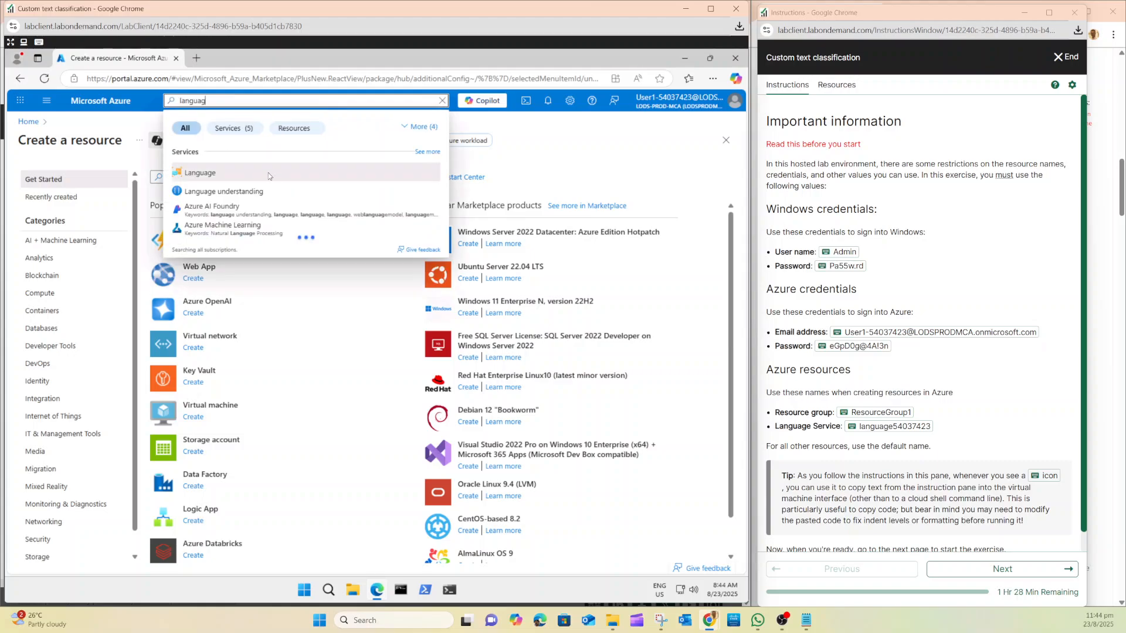
{"action": "left_click", "coordinate": [192, 176]}
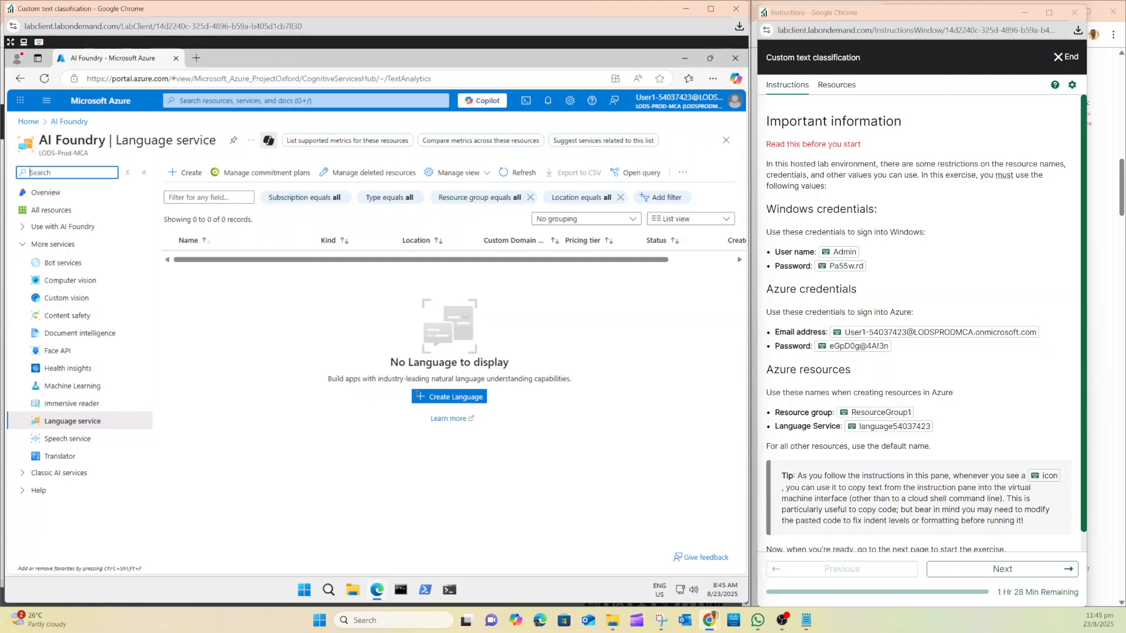
{"action": "left_click", "coordinate": [446, 397]}
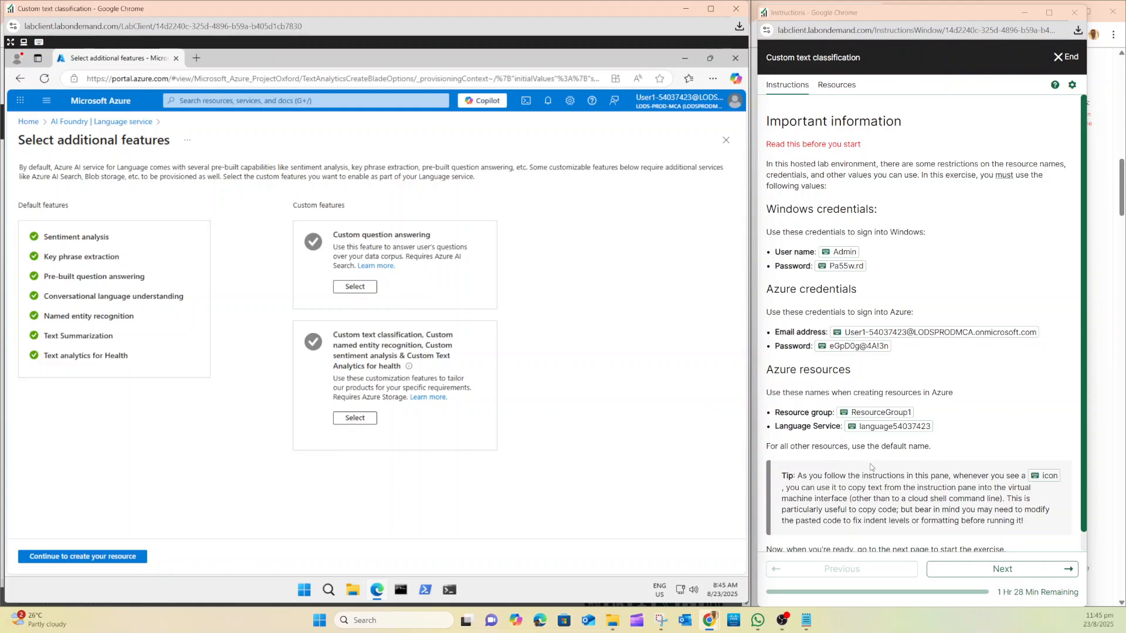
Enable the custom text classification and named entity recognition feature, check the assignment page, and continue to the resource creation form.
{"action": "scroll", "coordinate": [883, 441], "scroll_direction": "down", "scroll_amount": 1}
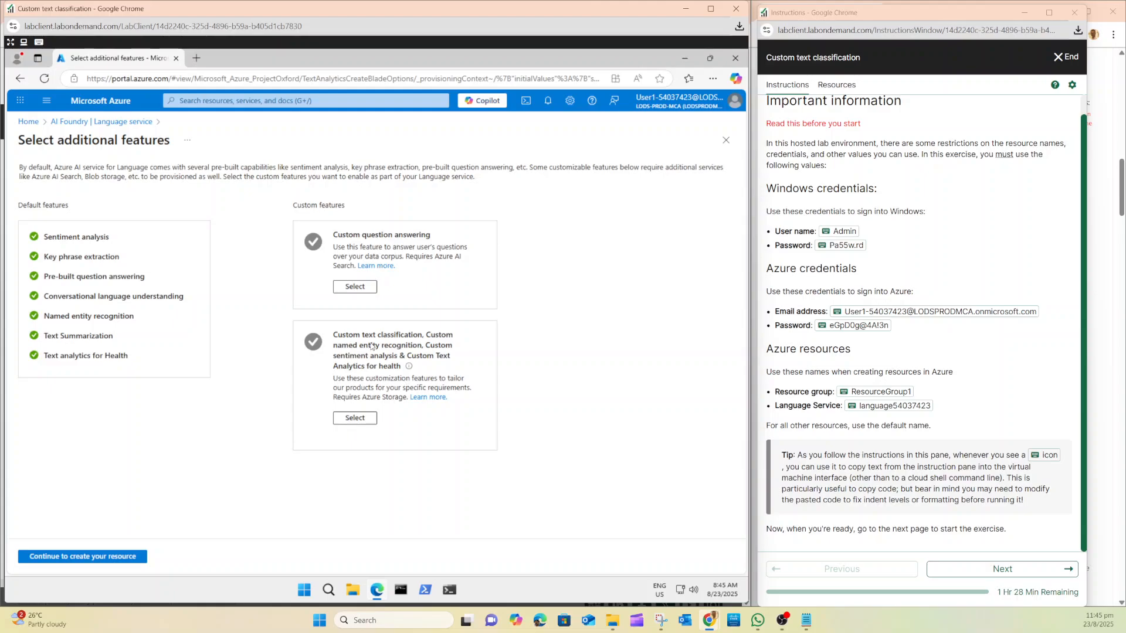
{"action": "left_click", "coordinate": [361, 428]}
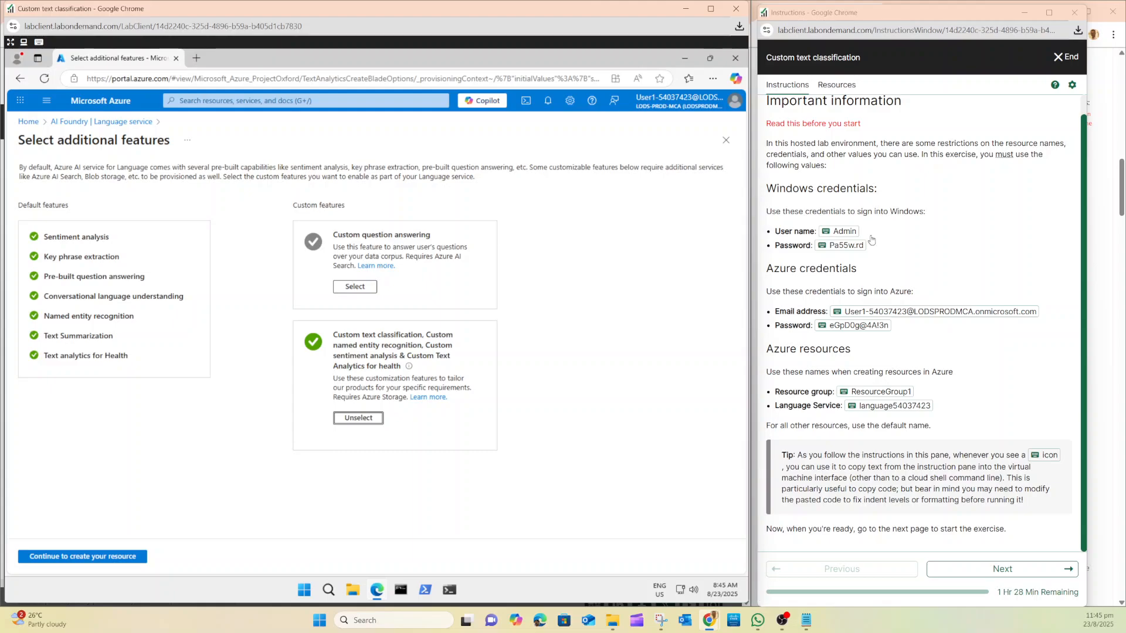
{"action": "left_click", "coordinate": [1024, 12]}
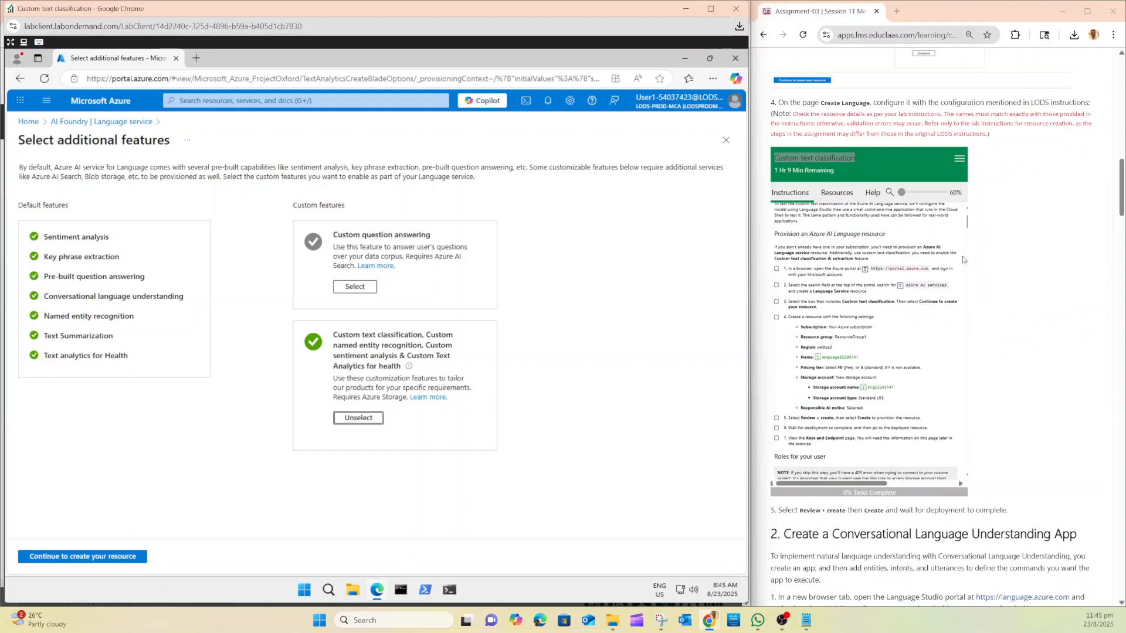
{"action": "scroll", "coordinate": [824, 372], "scroll_direction": "down", "scroll_amount": 8}
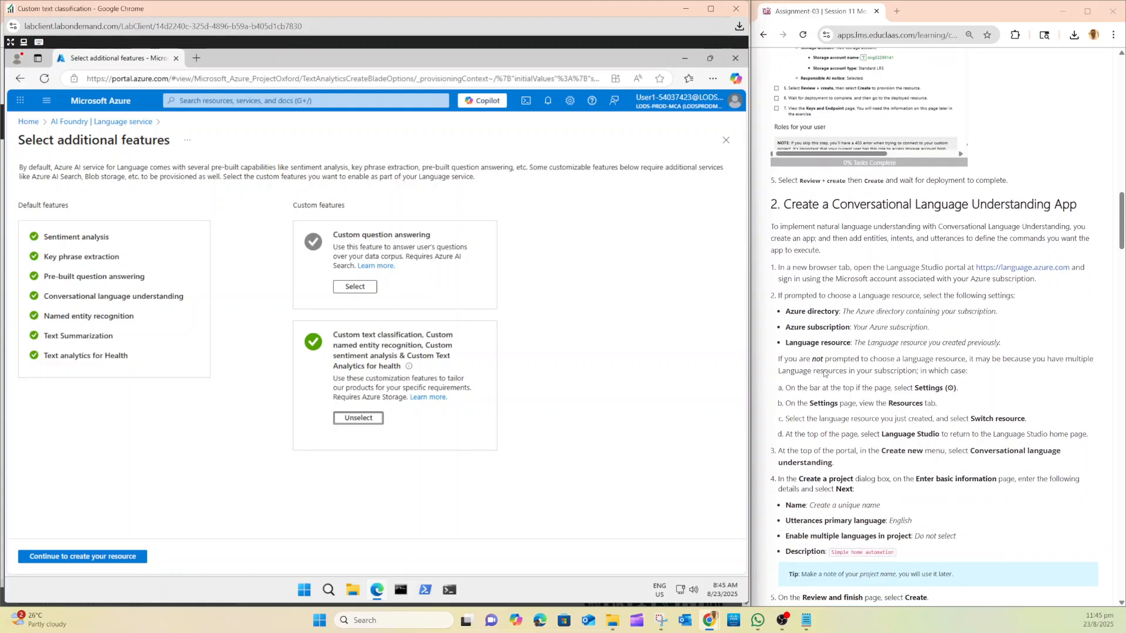
{"action": "scroll", "coordinate": [825, 373], "scroll_direction": "up", "scroll_amount": 15}
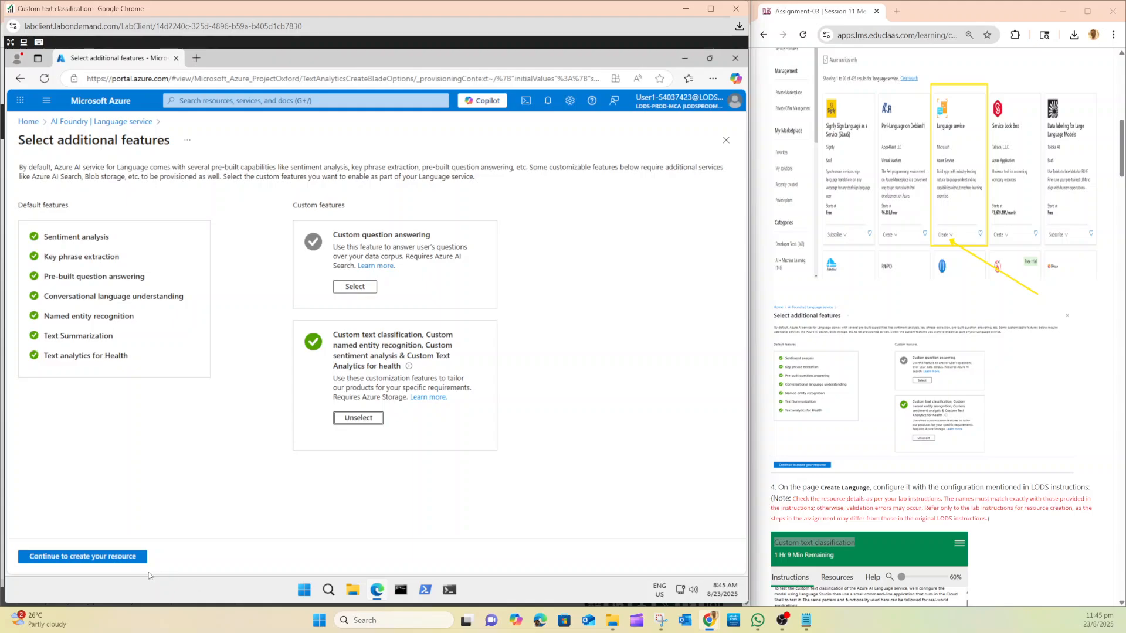
{"action": "left_click", "coordinate": [123, 558]}
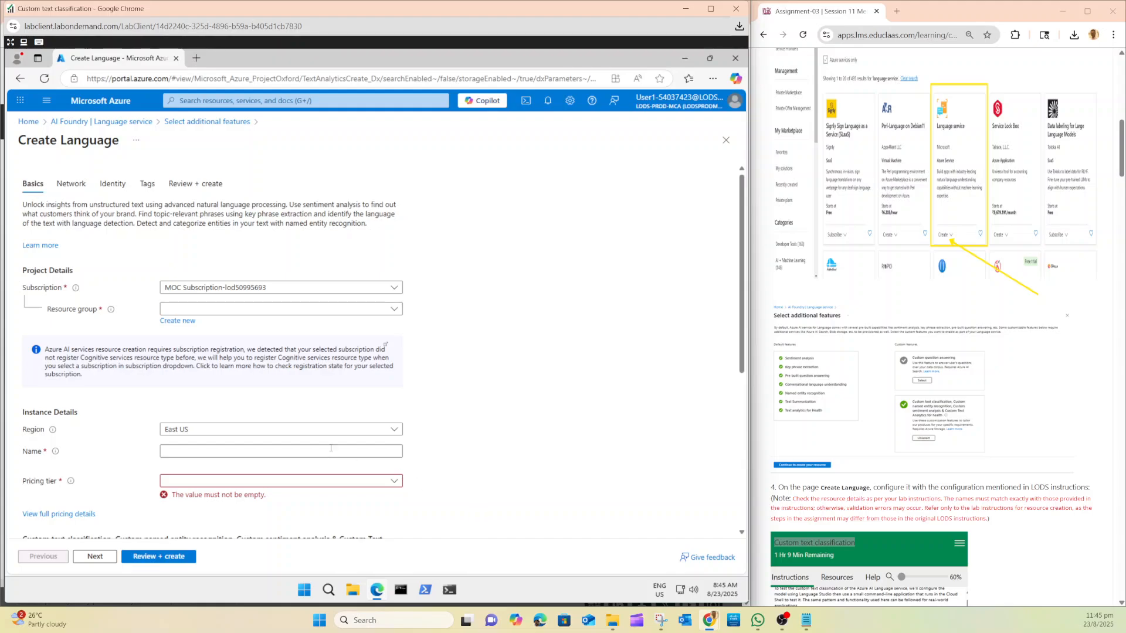
Set the Language resource's region to West US 3 and its resource group to ResourceGroup1.
{"action": "left_click", "coordinate": [326, 436]}
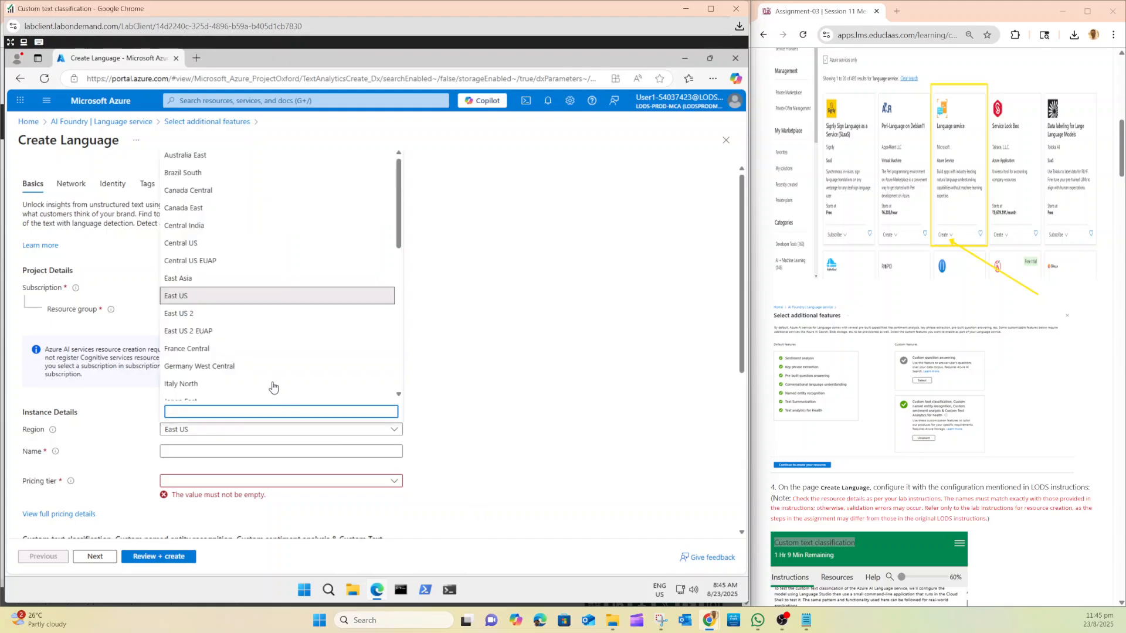
{"action": "scroll", "coordinate": [230, 322], "scroll_direction": "down", "scroll_amount": 10}
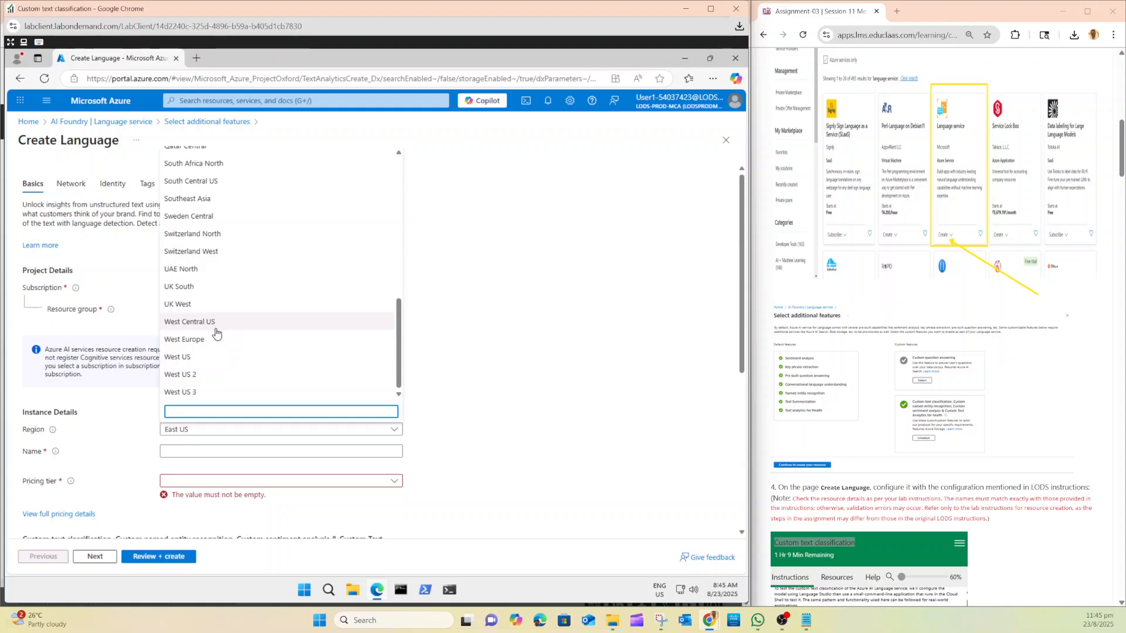
{"action": "left_click", "coordinate": [191, 393]}
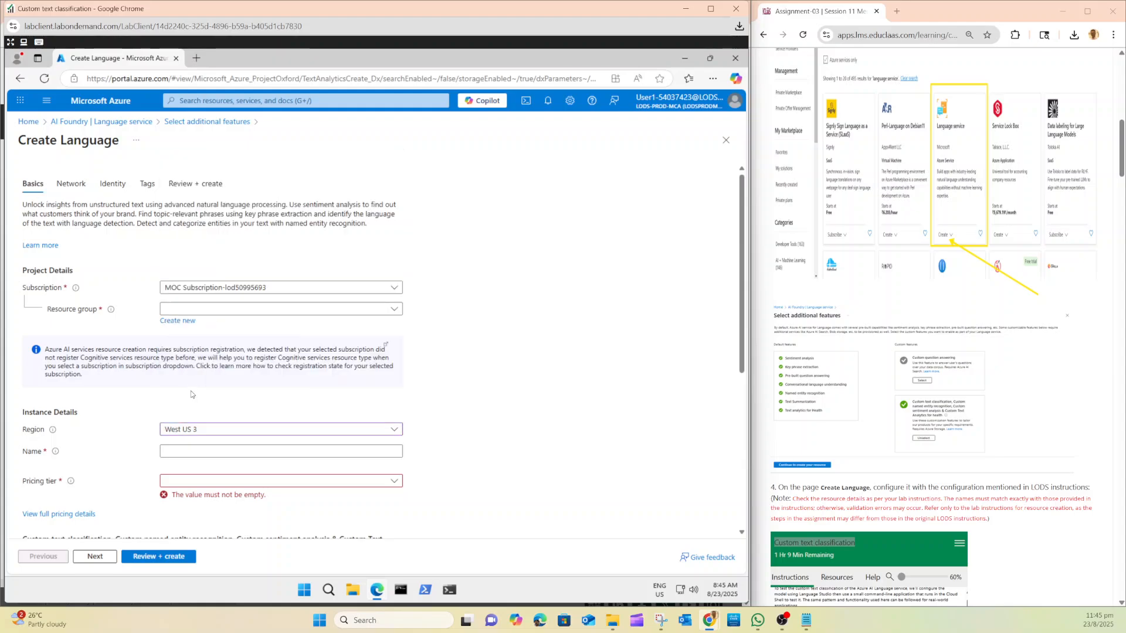
{"action": "left_click", "coordinate": [201, 312]}
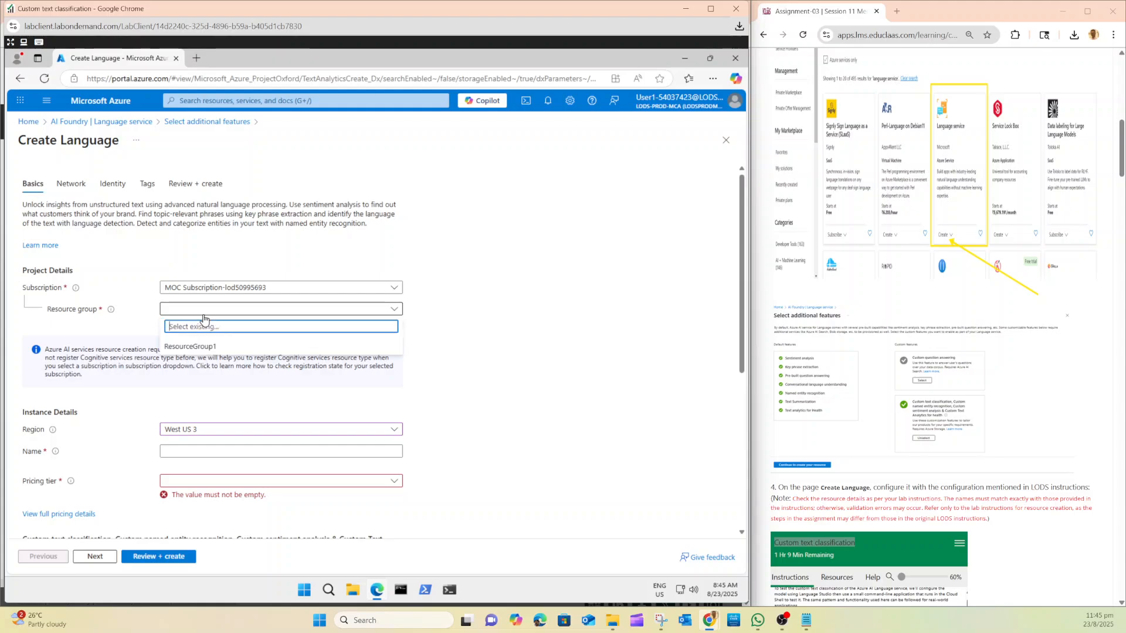
{"action": "left_click", "coordinate": [189, 348]}
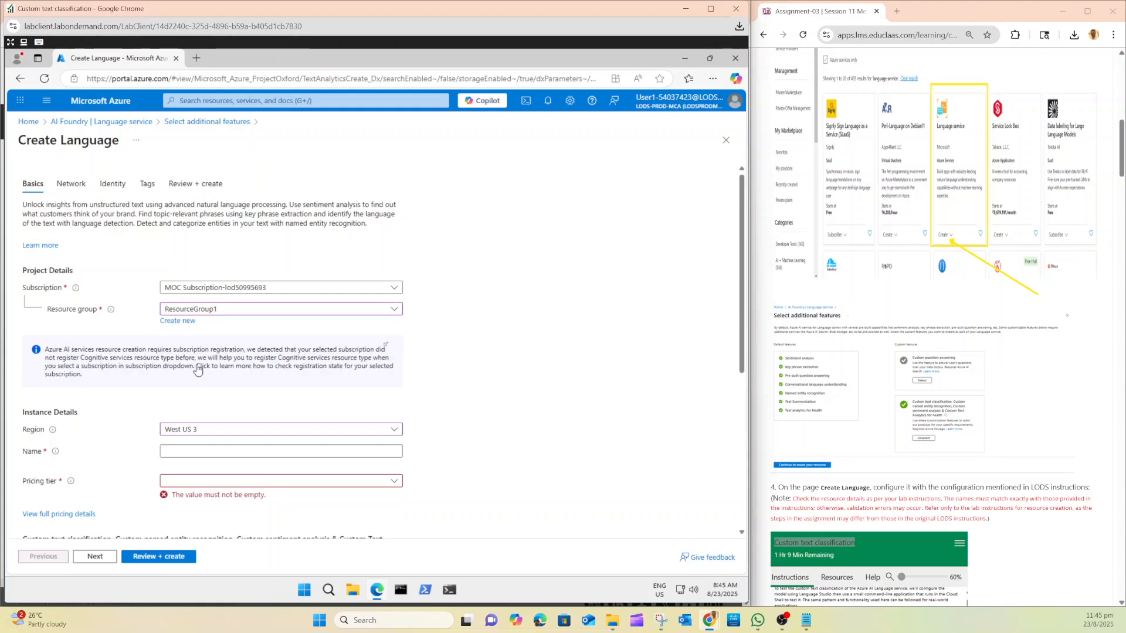
Name the resource language54037423 using the lab instructions' Language Service value, and choose the Free F0 pricing tier.
{"action": "left_click", "coordinate": [188, 451]}
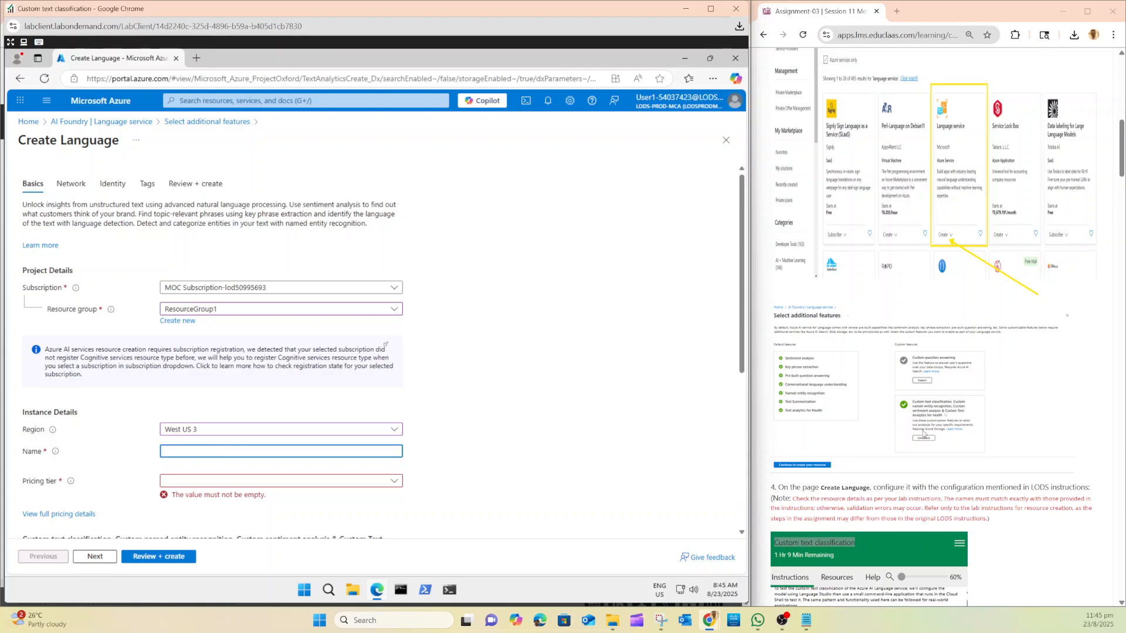
{"action": "mouse_move", "coordinate": [709, 621]}
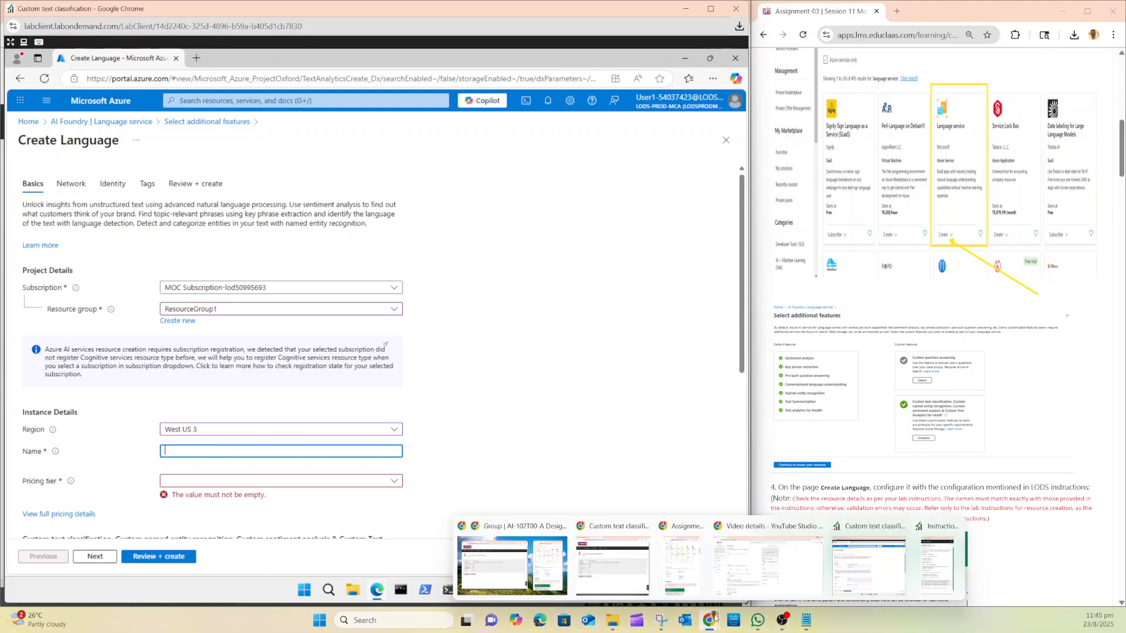
{"action": "left_click", "coordinate": [929, 572]}
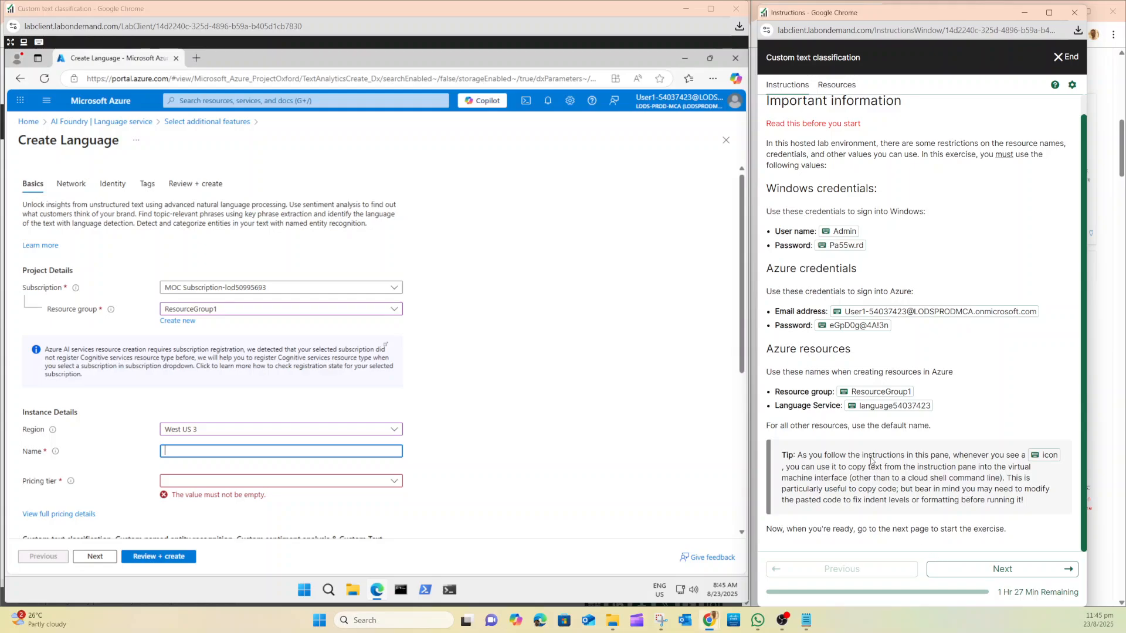
{"action": "left_click", "coordinate": [851, 406]}
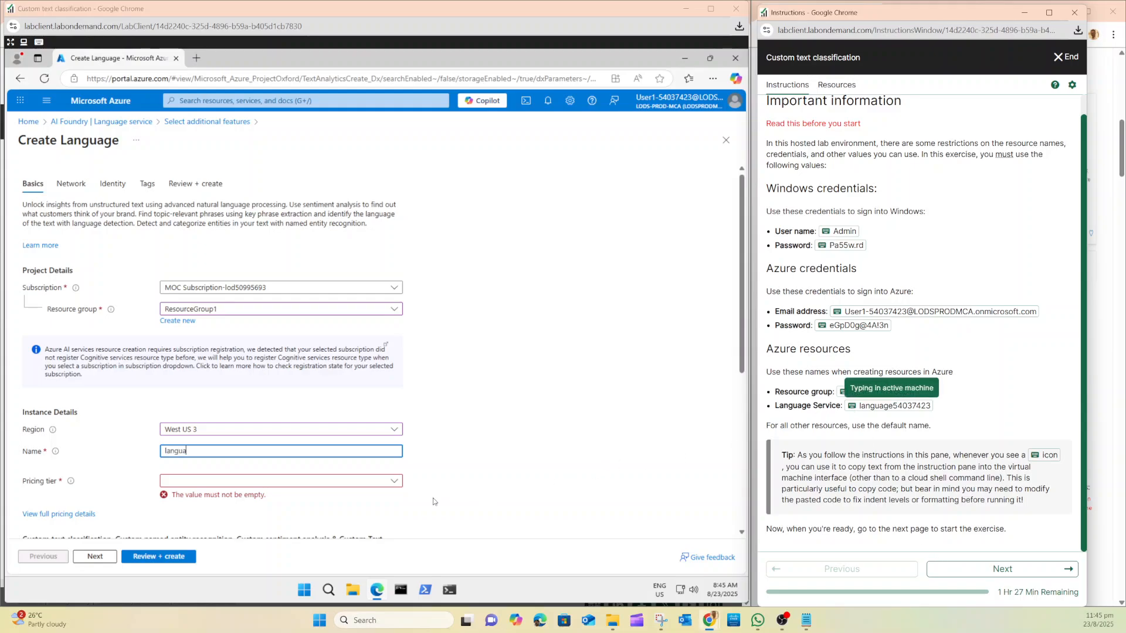
{"action": "left_click", "coordinate": [394, 484]}
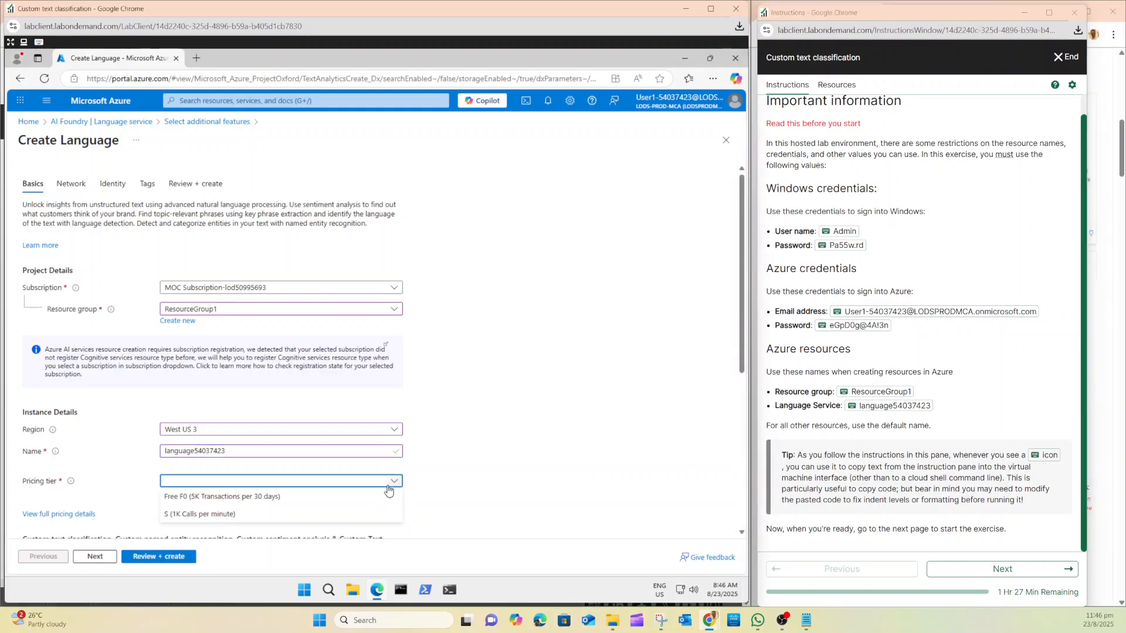
{"action": "left_click", "coordinate": [255, 503]}
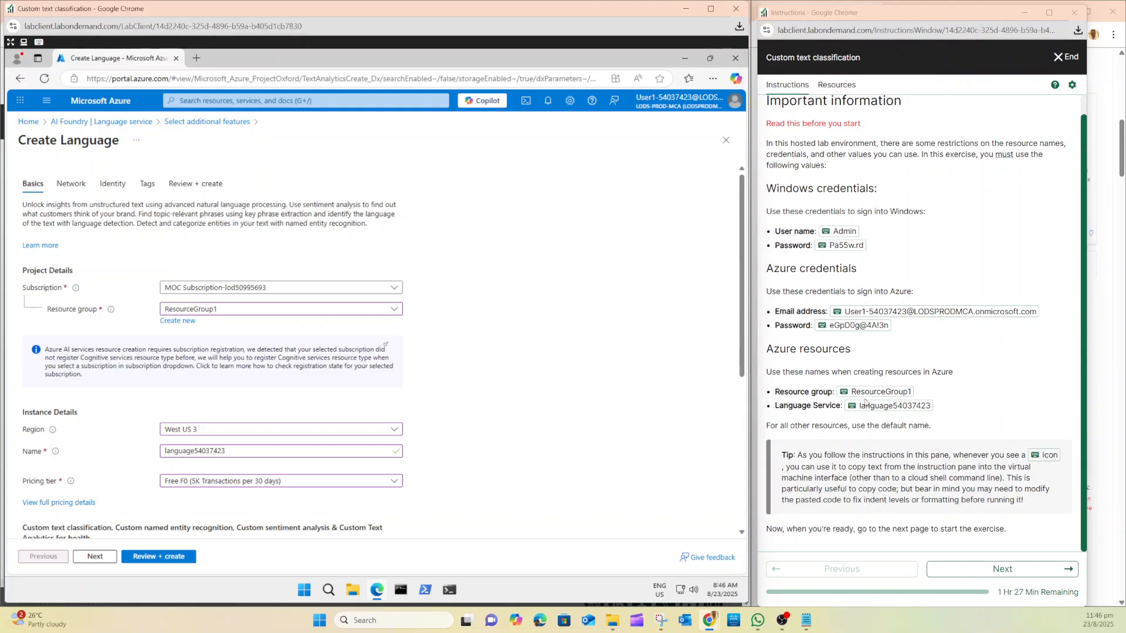
Check the resource settings on the assignment page and choose a new storage account for the Language resource.
{"action": "left_click", "coordinate": [1108, 473]}
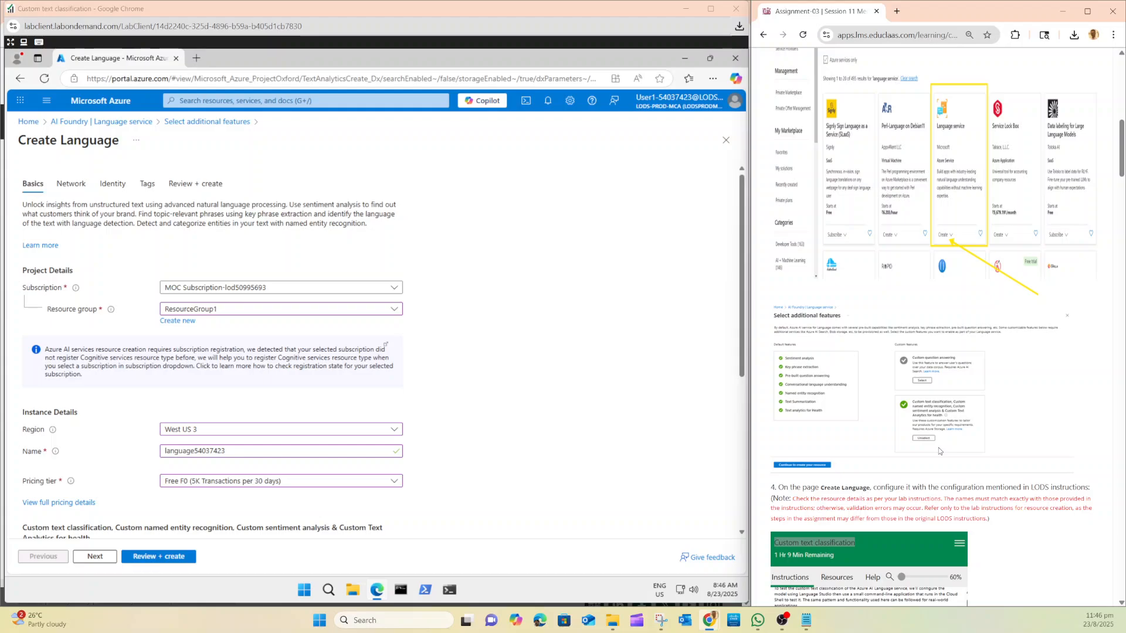
{"action": "scroll", "coordinate": [939, 451], "scroll_direction": "down", "scroll_amount": 8}
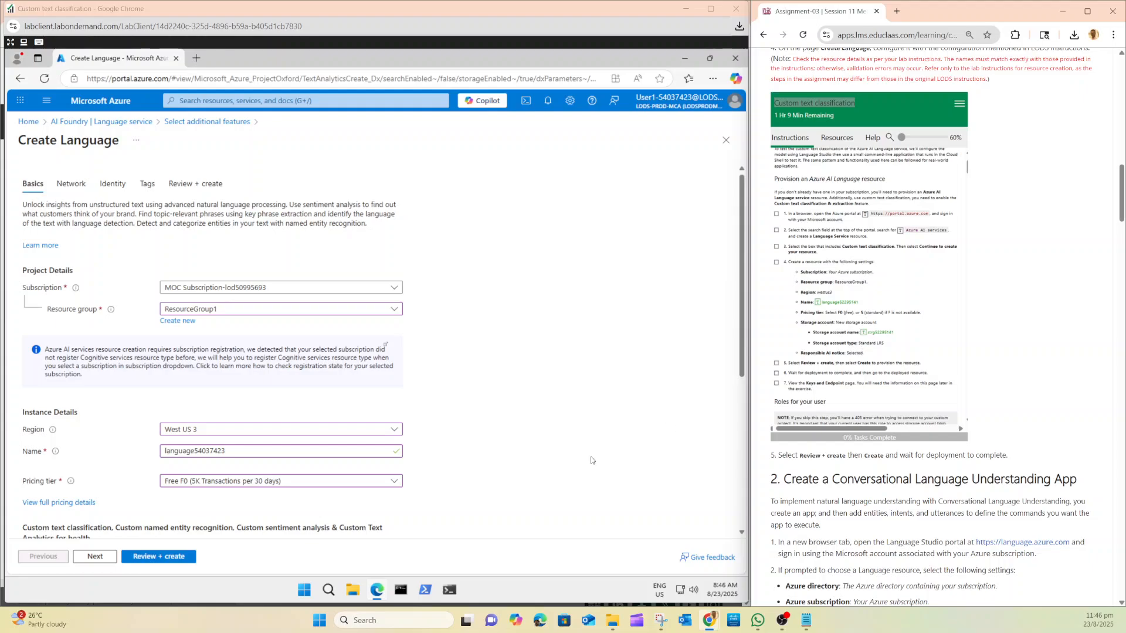
{"action": "scroll", "coordinate": [423, 448], "scroll_direction": "down", "scroll_amount": 3}
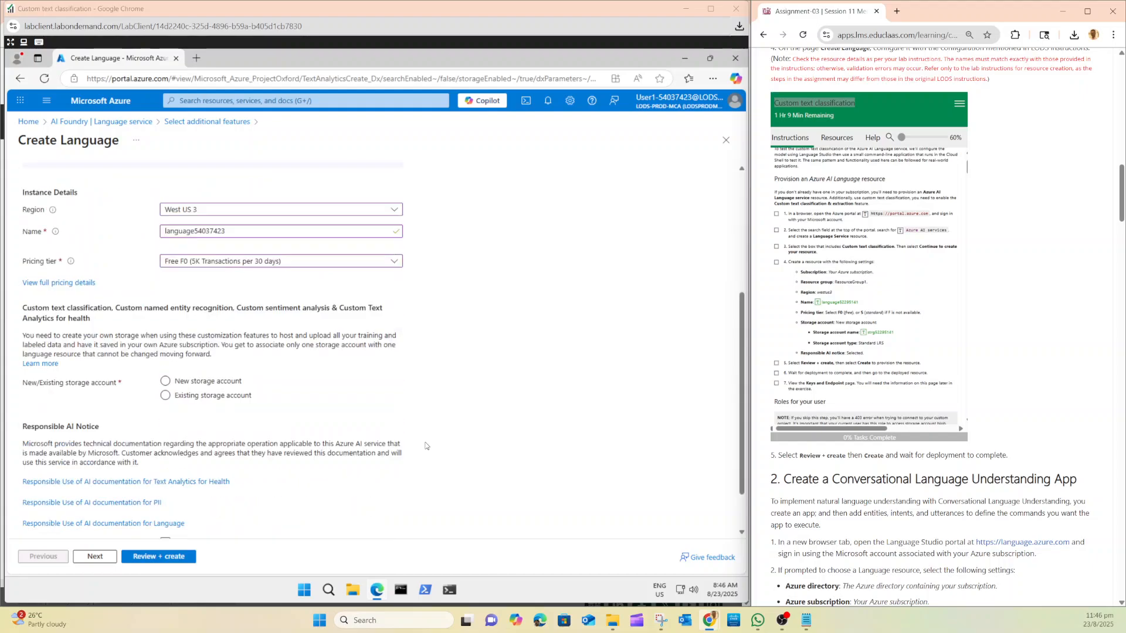
{"action": "scroll", "coordinate": [421, 456], "scroll_direction": "down", "scroll_amount": 1}
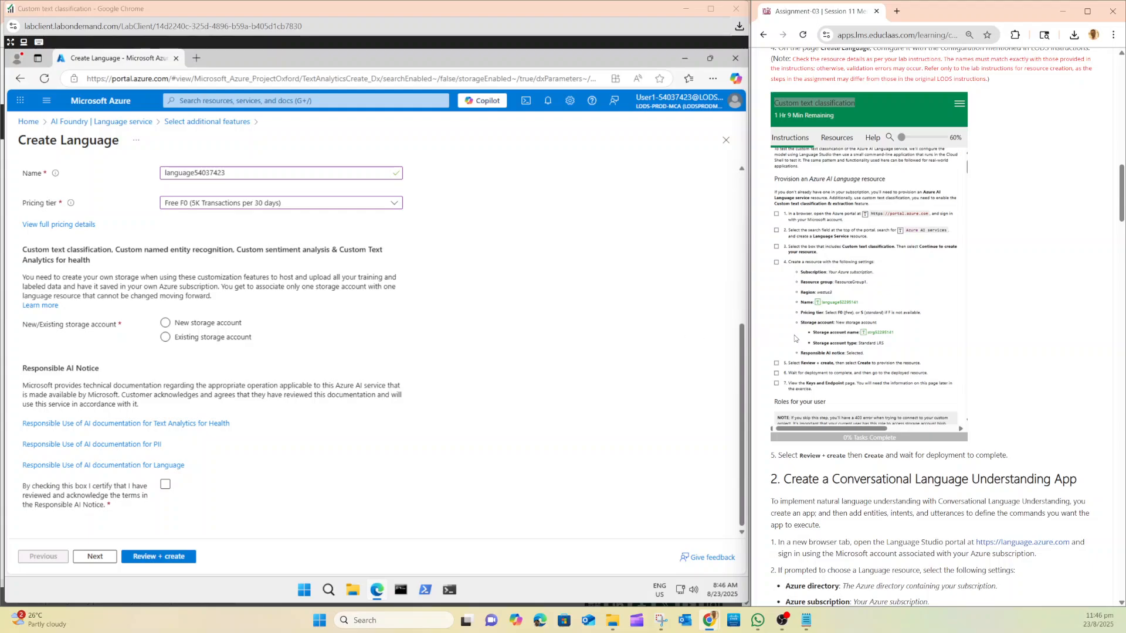
{"action": "left_click", "coordinate": [167, 326]}
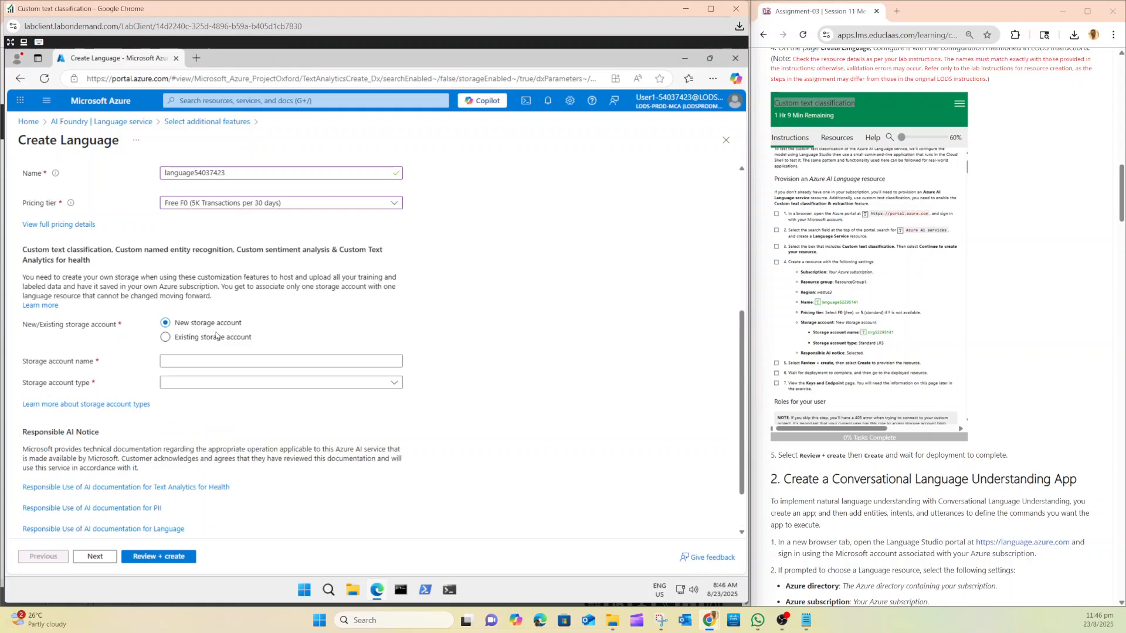
Name the storage account strg54037423 from the lab instructions' exercise page and set its type to Standard LRS.
{"action": "left_click", "coordinate": [210, 361]}
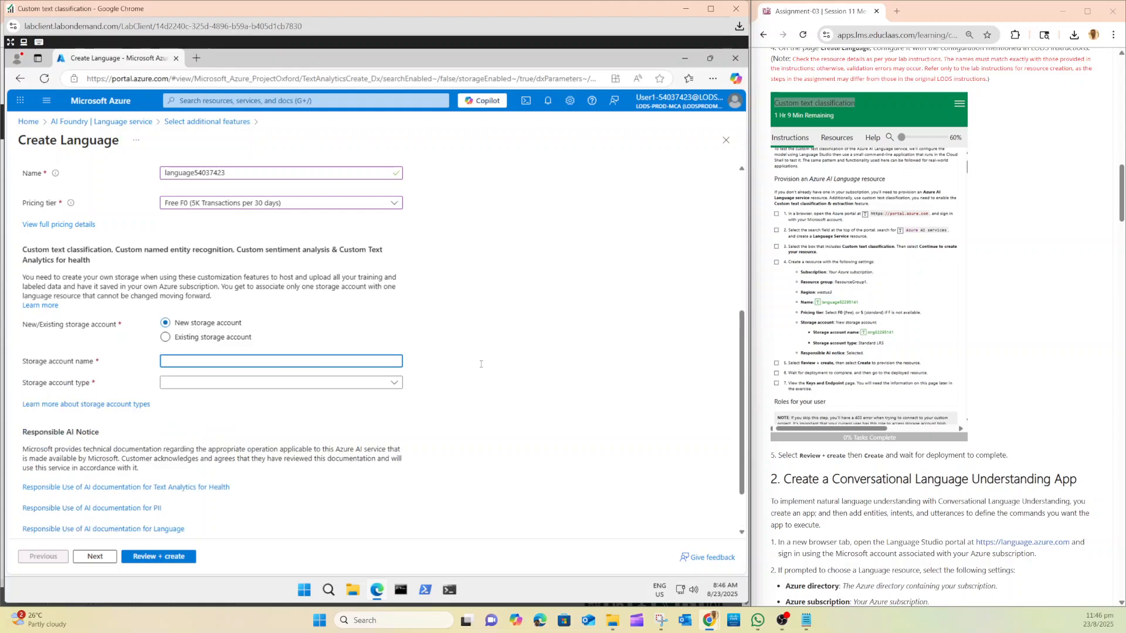
{"action": "mouse_move", "coordinate": [708, 622]}
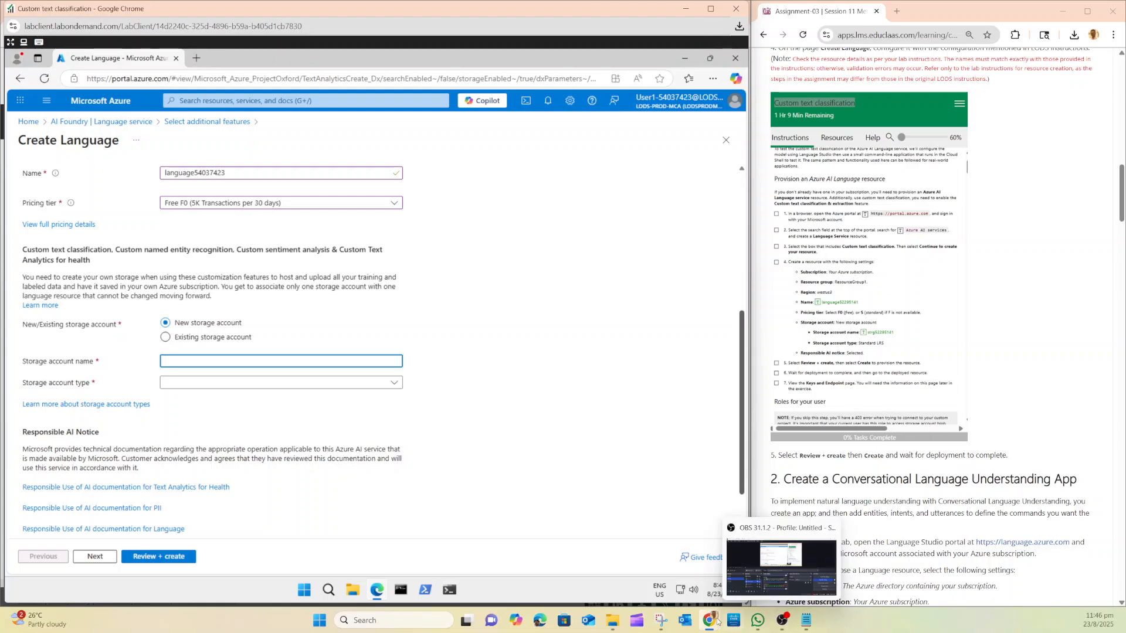
{"action": "left_click", "coordinate": [938, 554]}
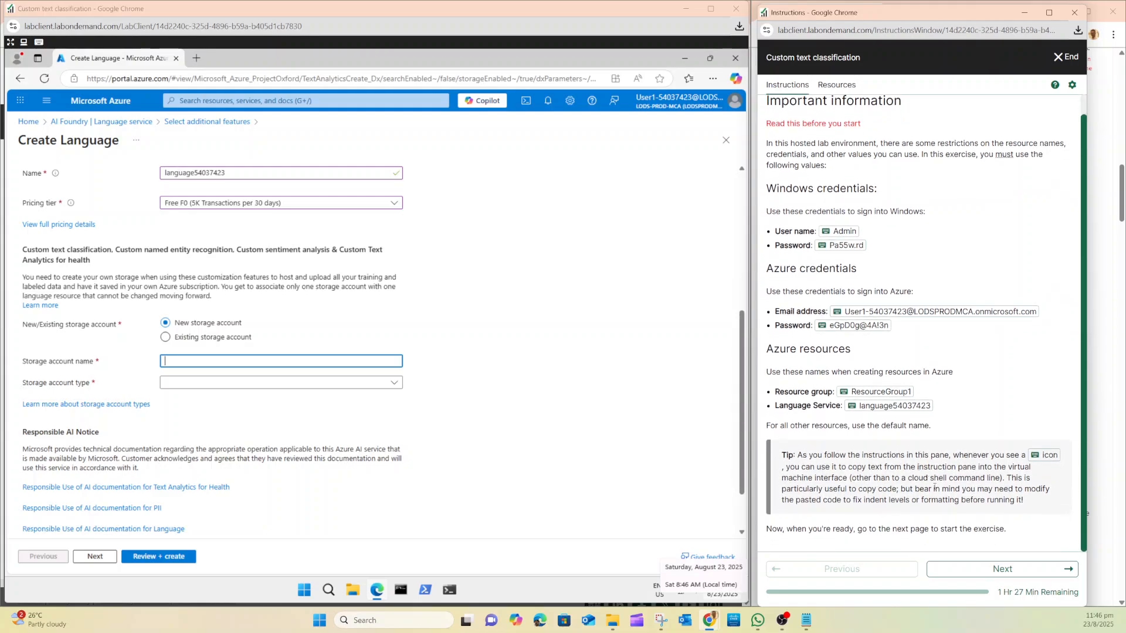
{"action": "left_click", "coordinate": [982, 577]}
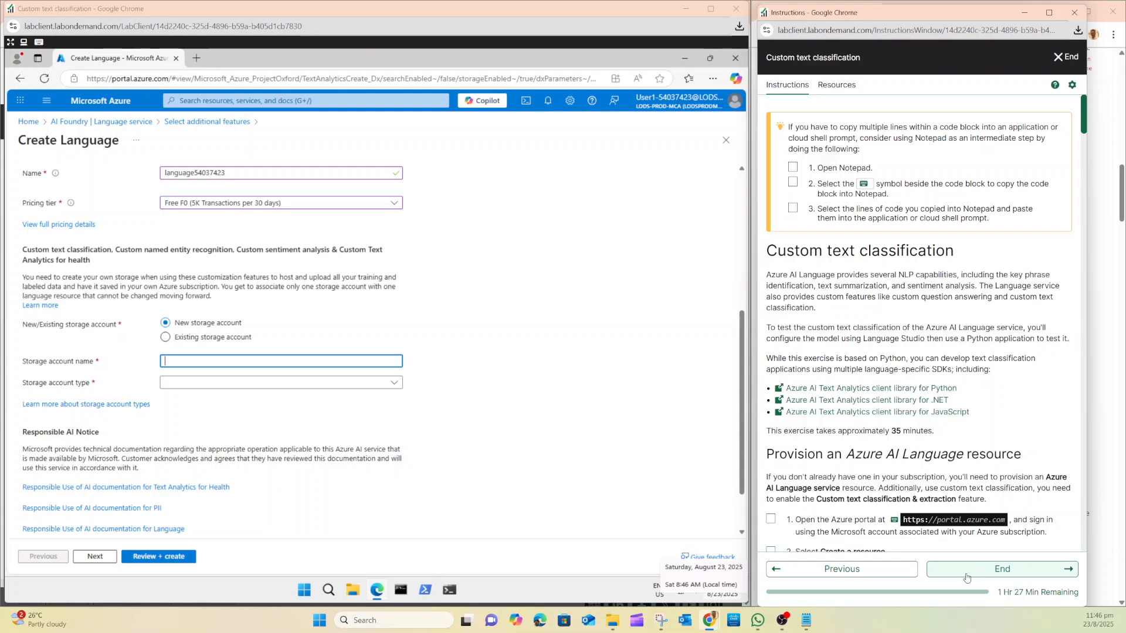
{"action": "scroll", "coordinate": [914, 420], "scroll_direction": "down", "scroll_amount": 8}
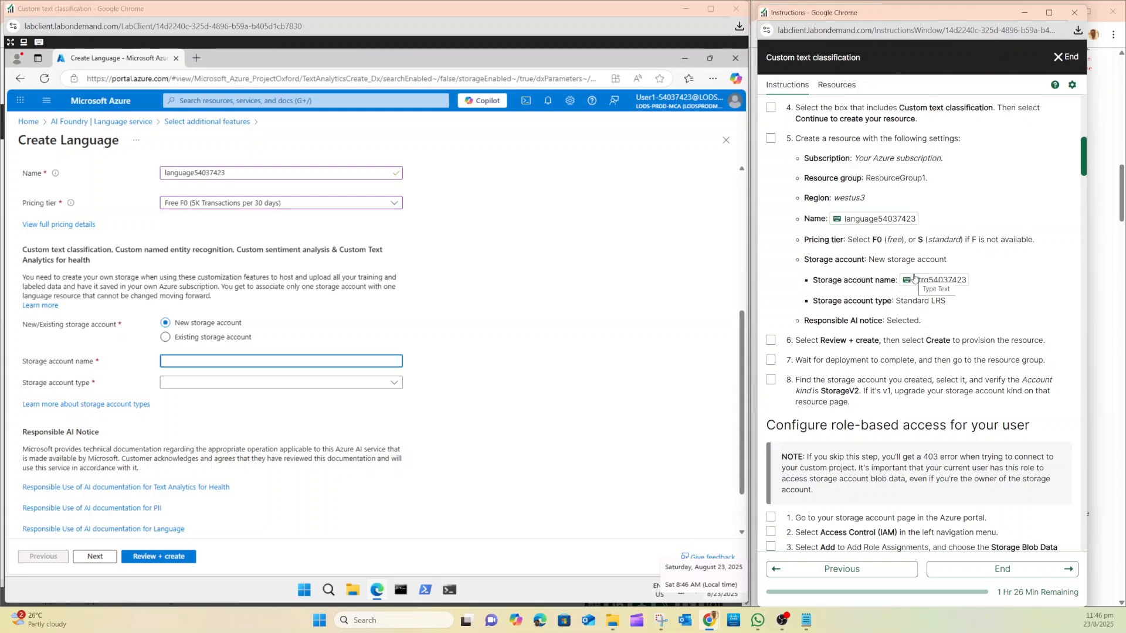
{"action": "left_click", "coordinate": [915, 279]}
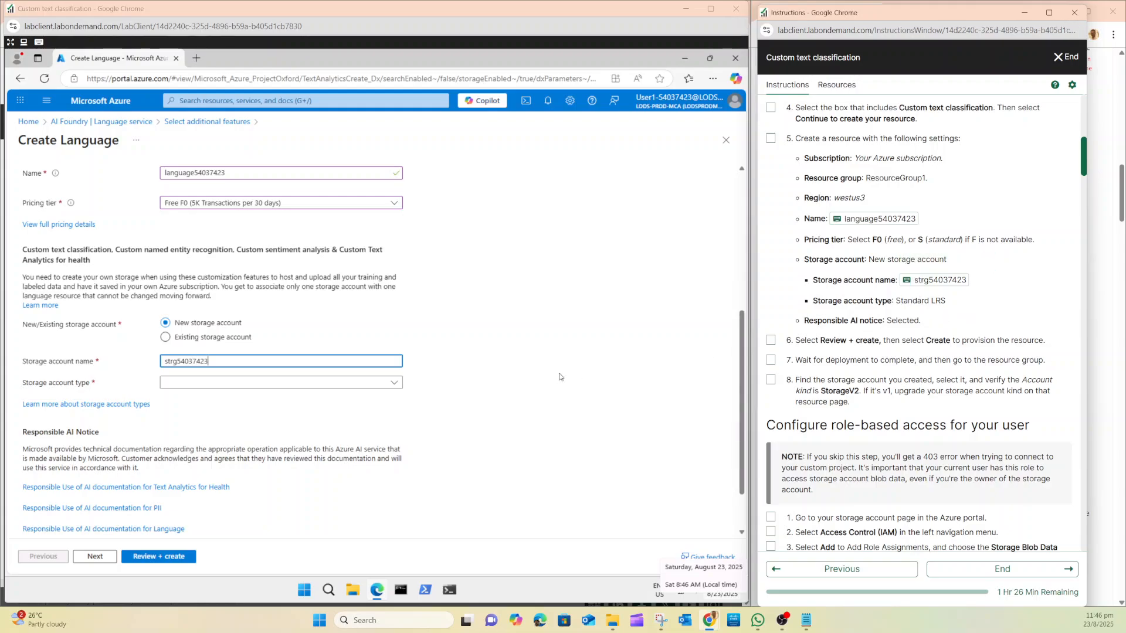
{"action": "left_click", "coordinate": [396, 383]}
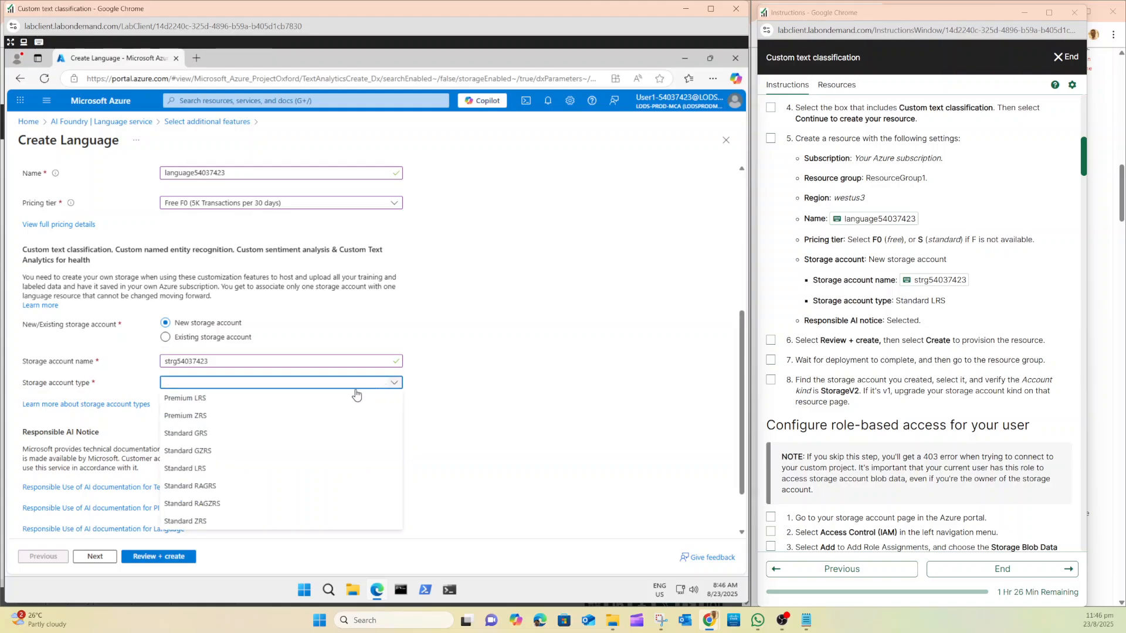
{"action": "left_click", "coordinate": [184, 469]}
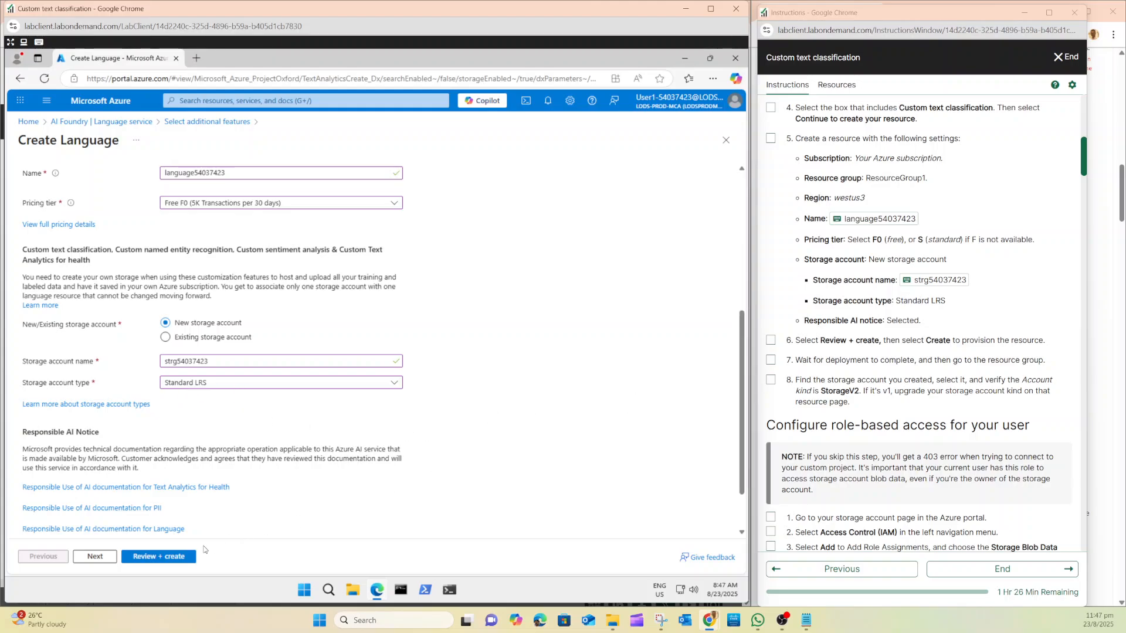
Acknowledge the Responsible AI Notice for the Language resource, review its settings and create it.
{"action": "left_click", "coordinate": [177, 558]}
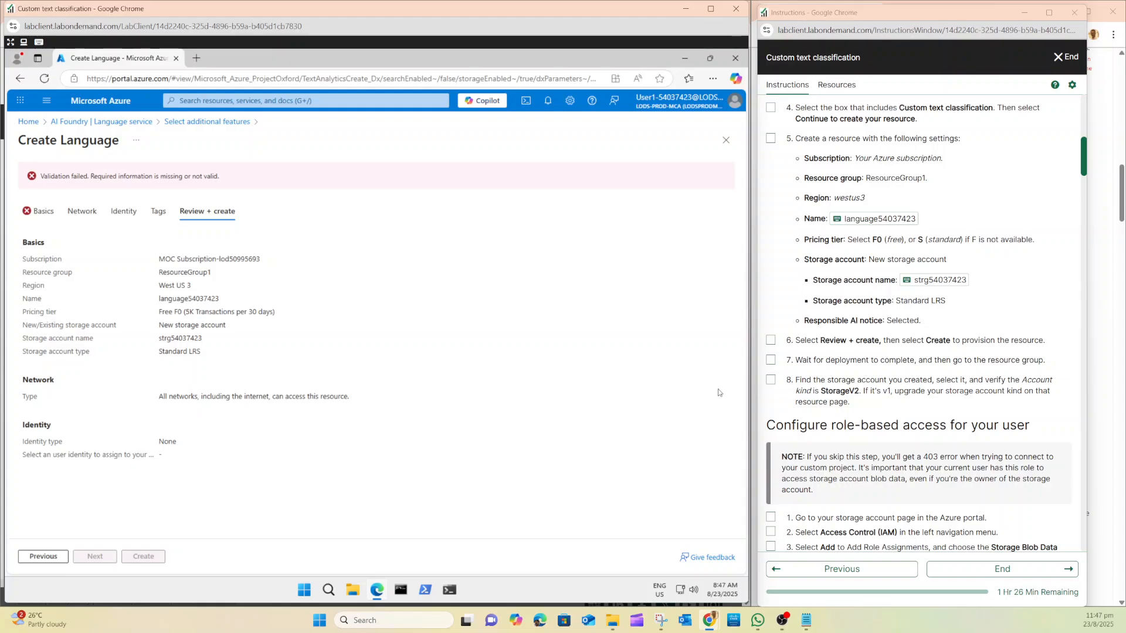
{"action": "left_click", "coordinate": [39, 211]}
{"action": "scroll", "coordinate": [319, 439], "scroll_direction": "down", "scroll_amount": 10}
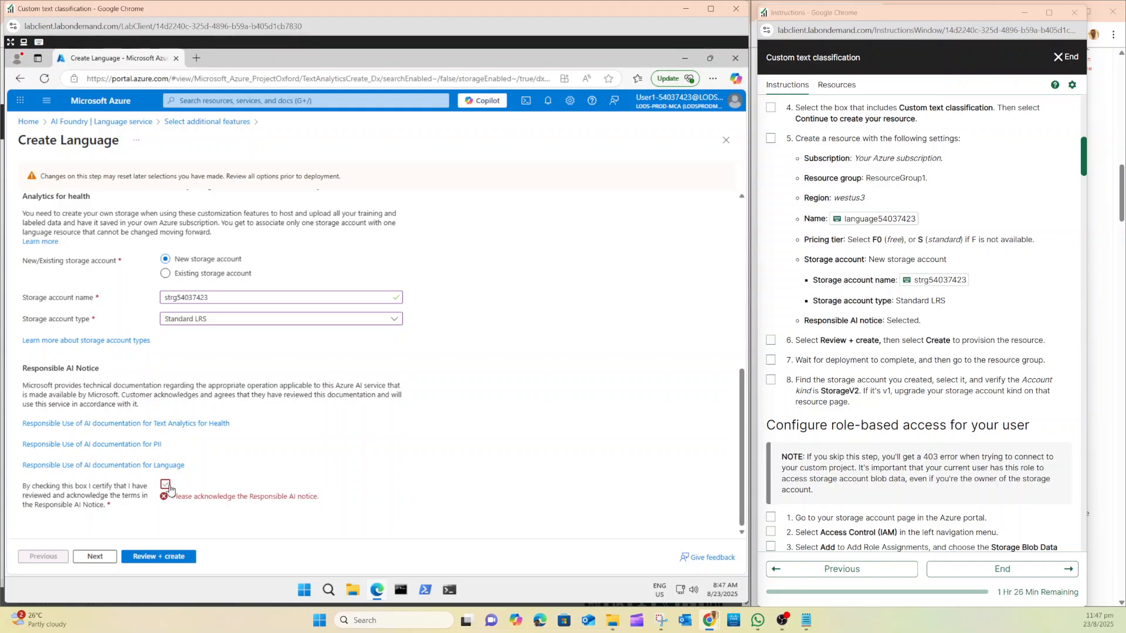
{"action": "left_click", "coordinate": [165, 485]}
{"action": "left_click", "coordinate": [164, 557]}
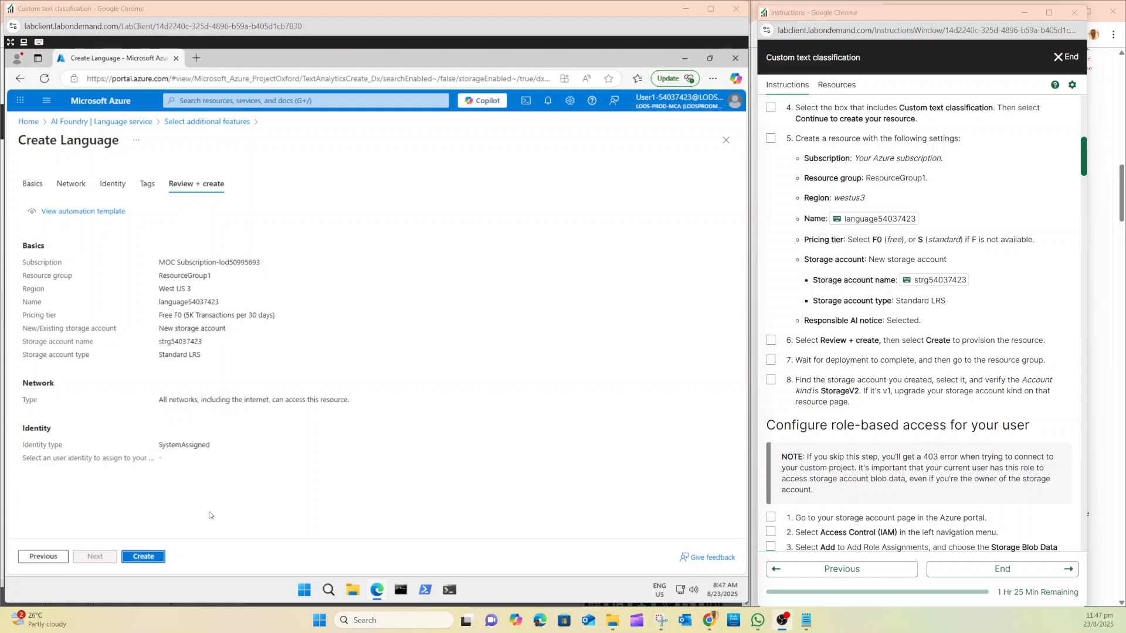
{"action": "left_click", "coordinate": [144, 556]}
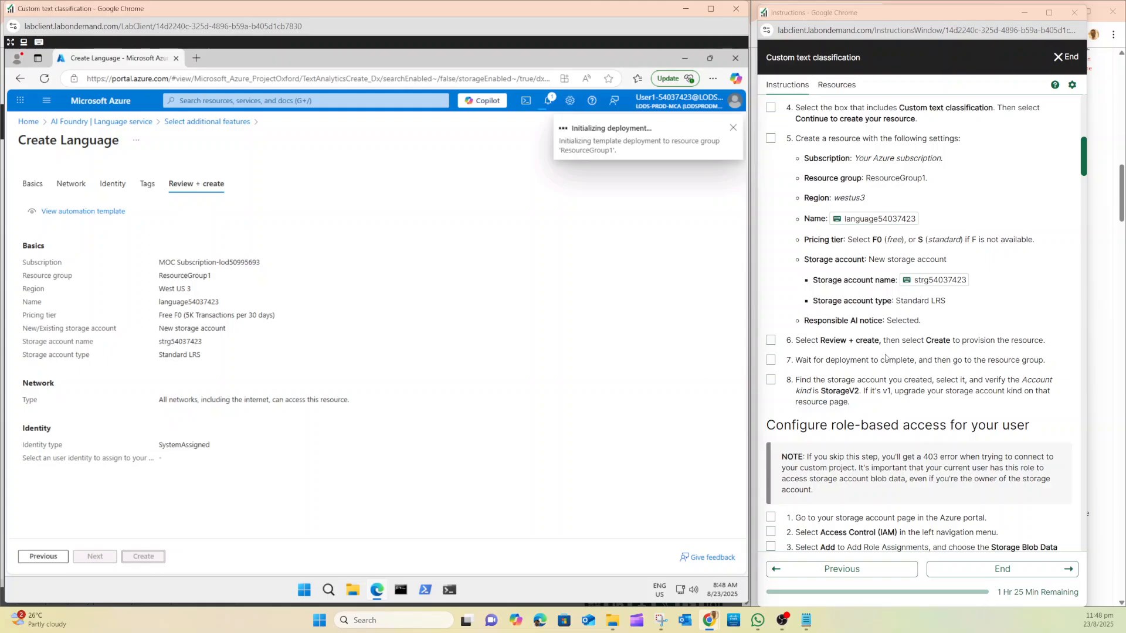
{"action": "left_click", "coordinate": [1102, 196]}
{"action": "scroll", "coordinate": [932, 342], "scroll_direction": "down", "scroll_amount": 3}
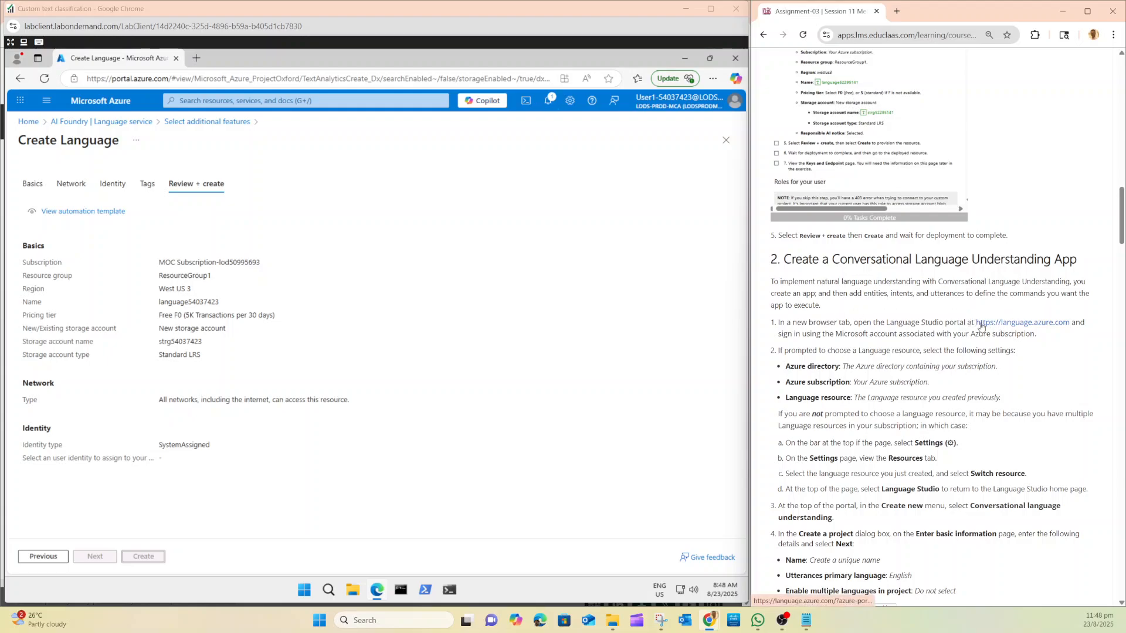
{"action": "left_click_drag", "start_coordinate": [976, 322], "coordinate": [1069, 323]}
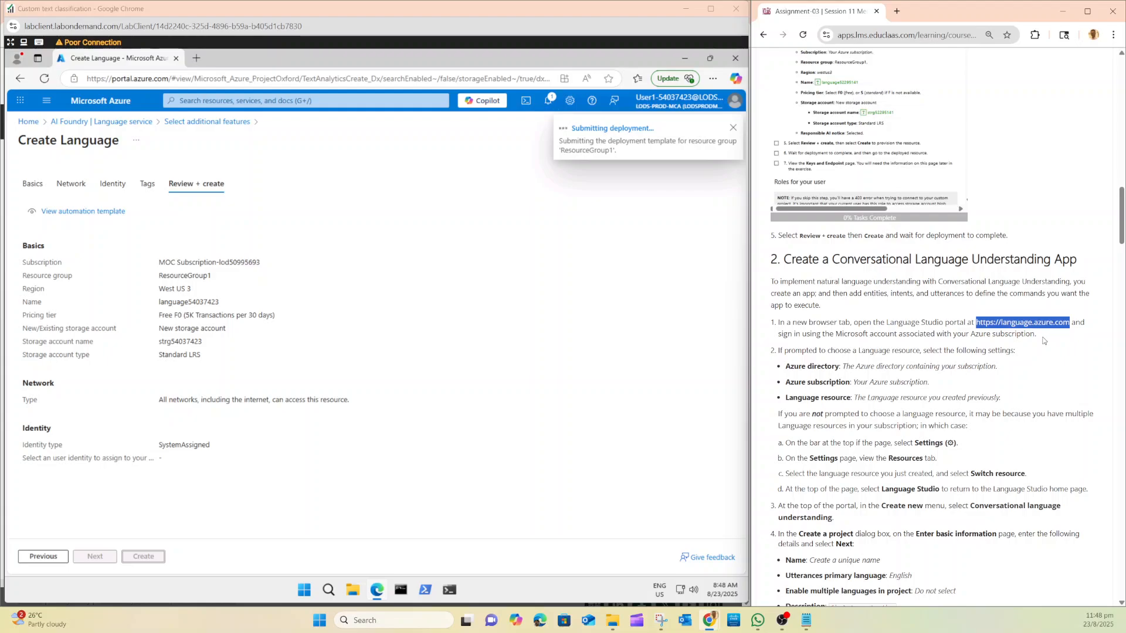
{"action": "left_click", "coordinate": [197, 58]}
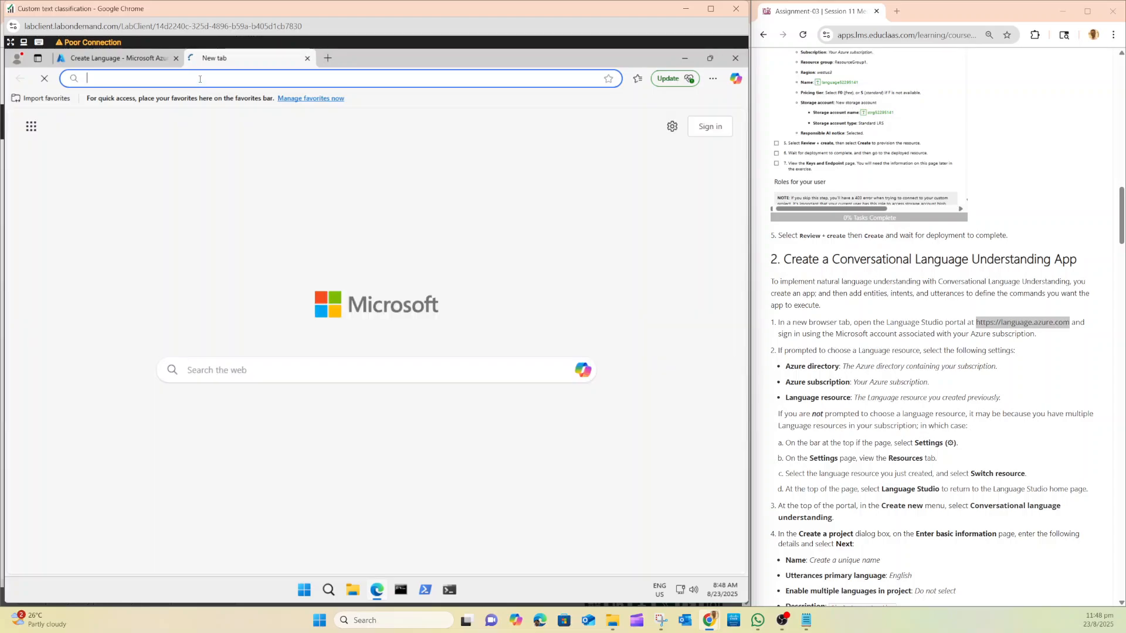
{"action": "left_click", "coordinate": [39, 42]}
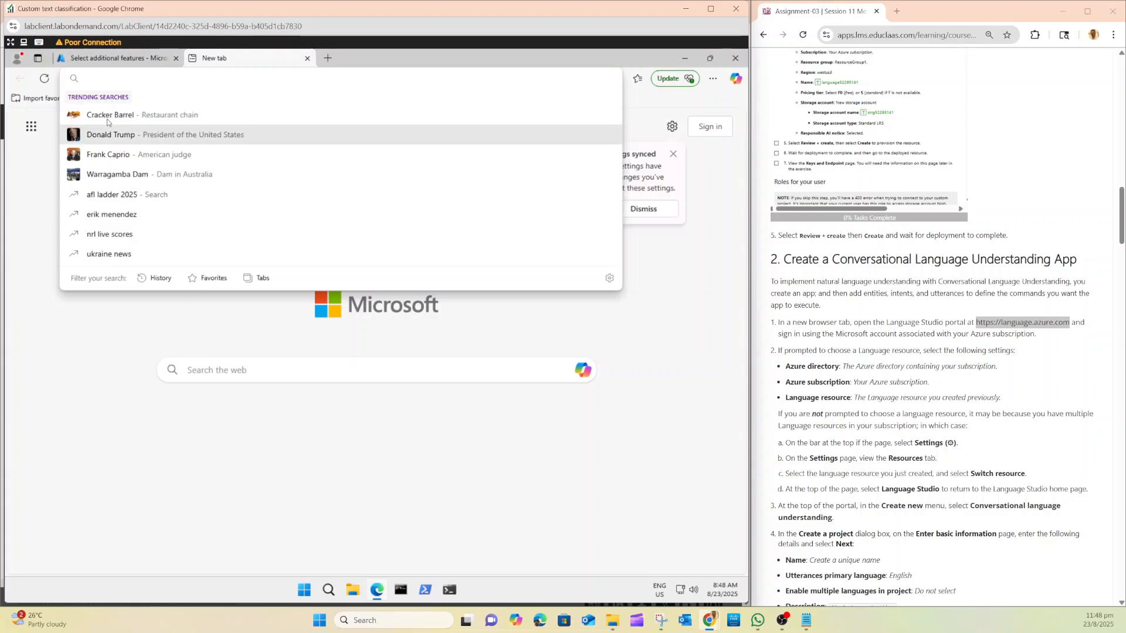
{"action": "left_click", "coordinate": [39, 43]}
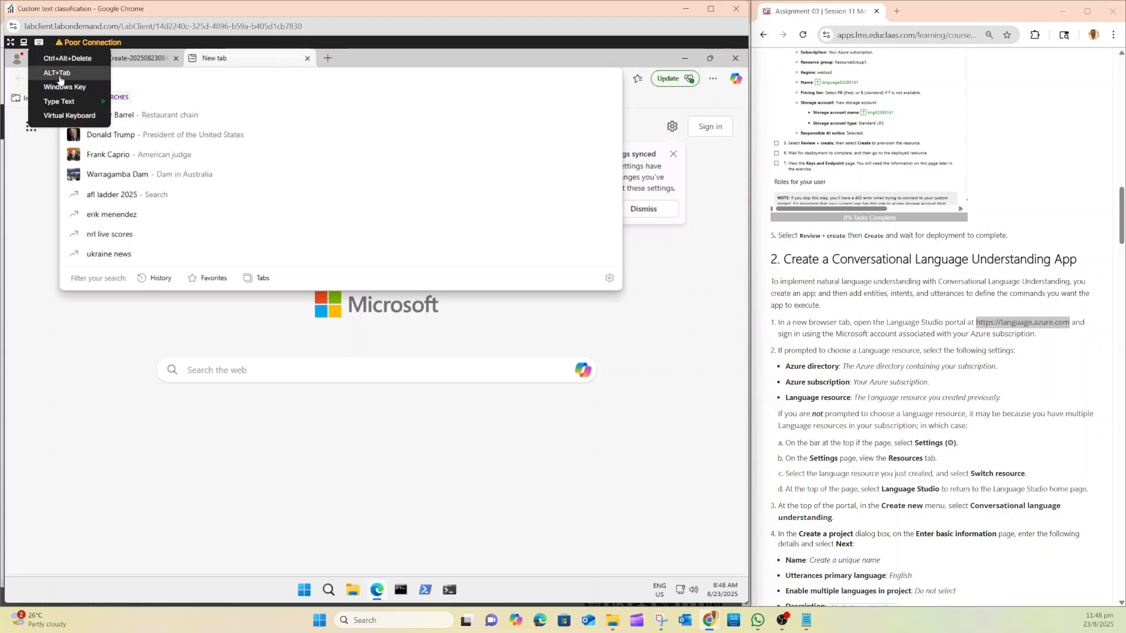
{"action": "mouse_move", "coordinate": [65, 102]}
{"action": "left_click", "coordinate": [147, 133]}
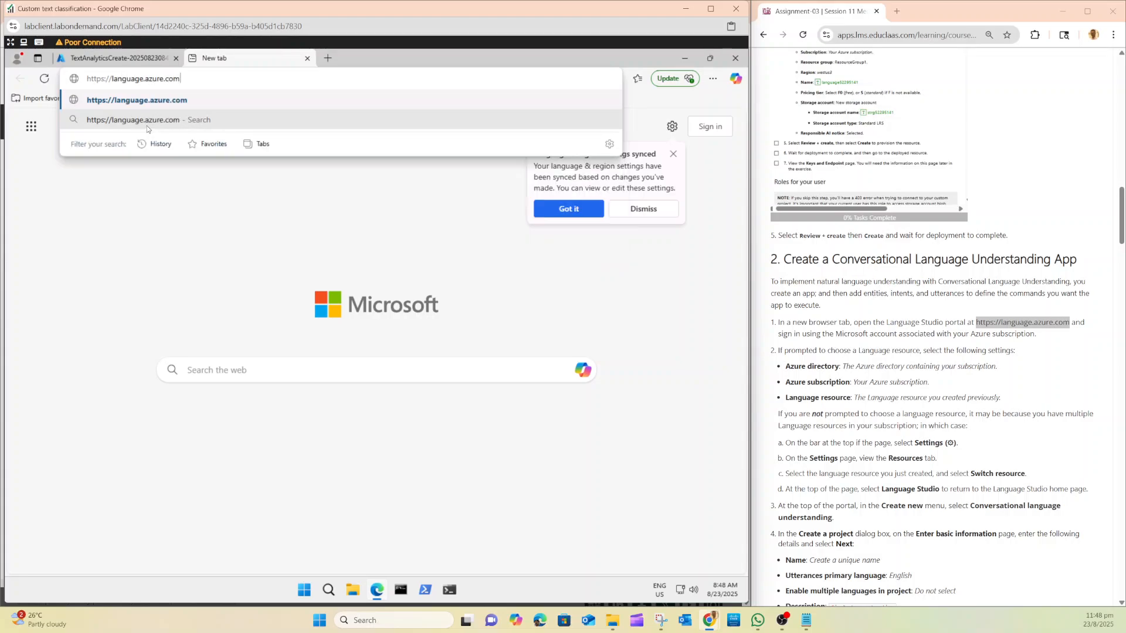
{"action": "key", "text": "Return"}
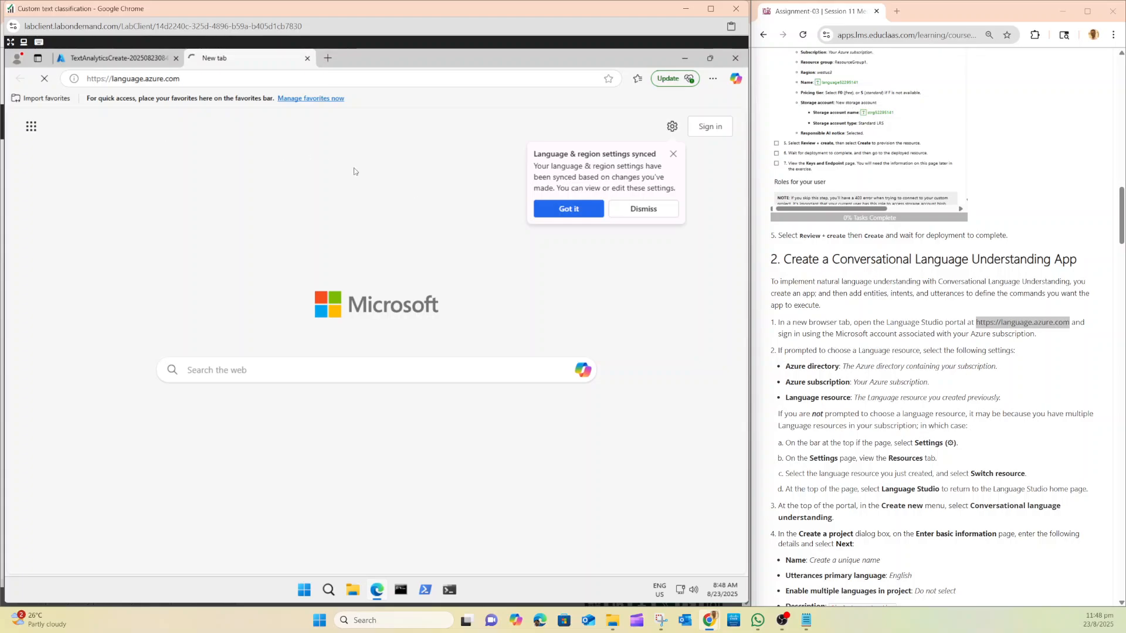
{"action": "left_click", "coordinate": [576, 212]}
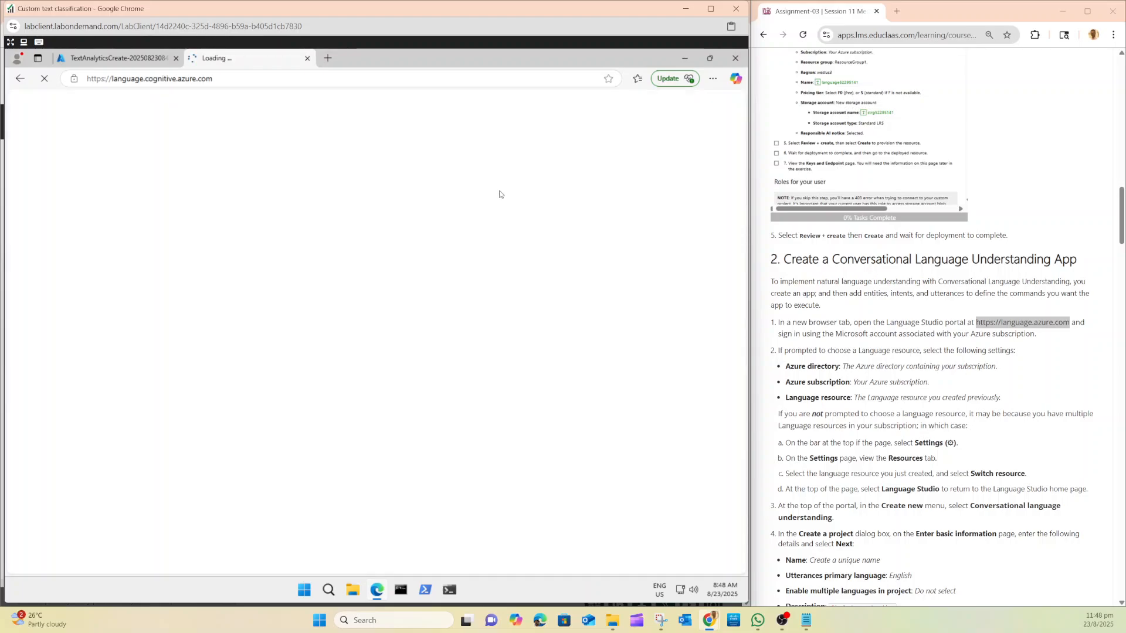
Check the Language resource's deployment status and notifications in the Azure portal, and return to Language Studio.
{"action": "left_click", "coordinate": [114, 58]}
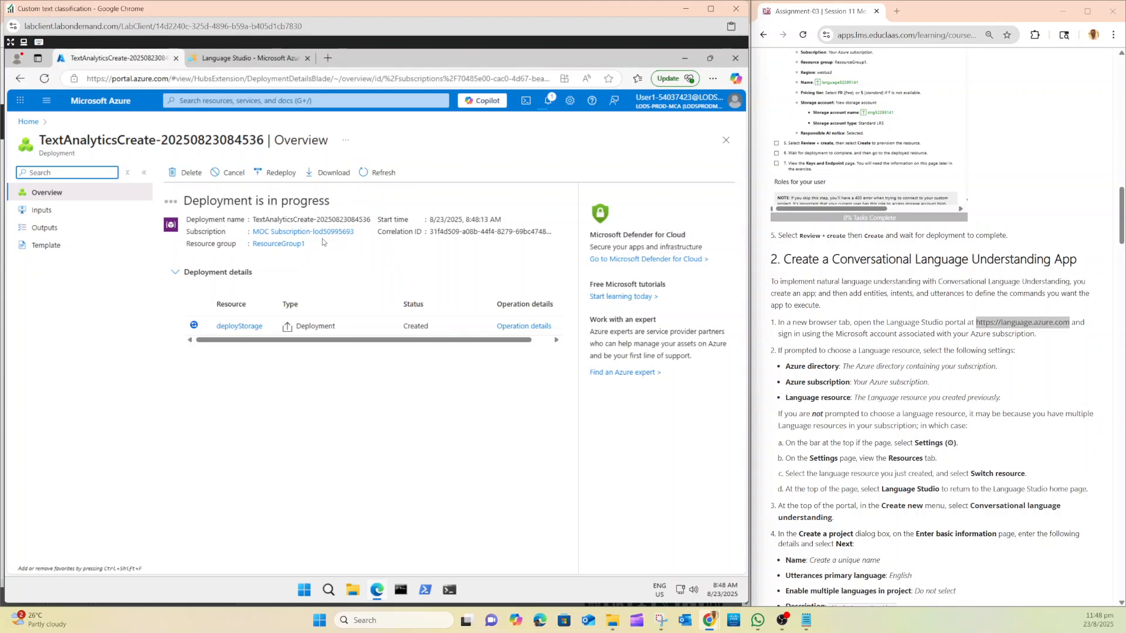
{"action": "left_click", "coordinate": [545, 103]}
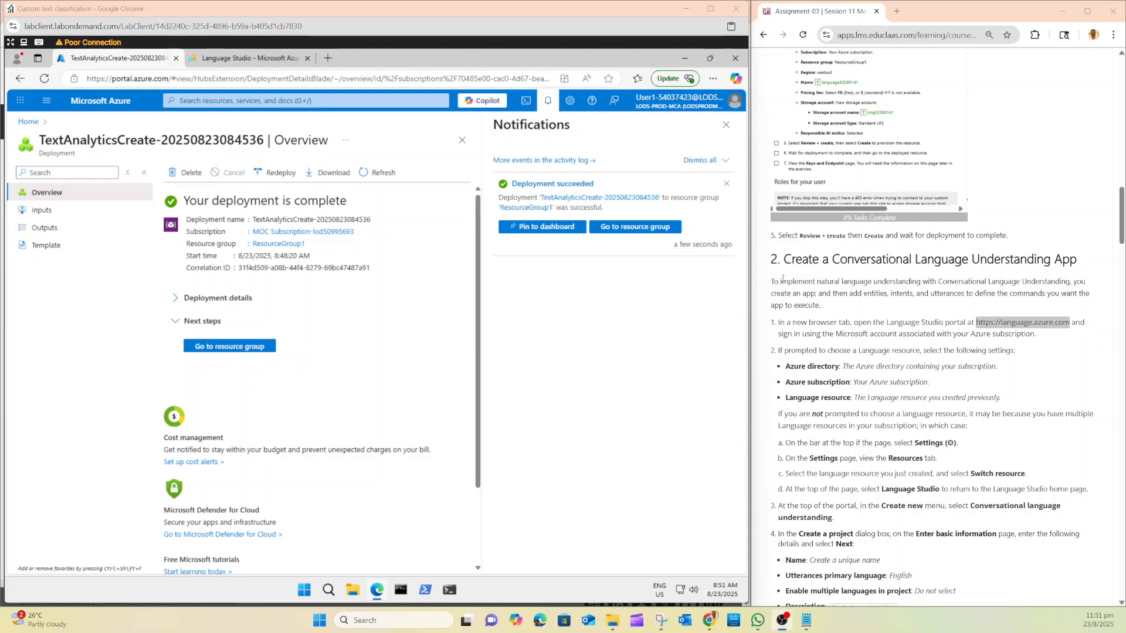
{"action": "left_click", "coordinate": [249, 58]}
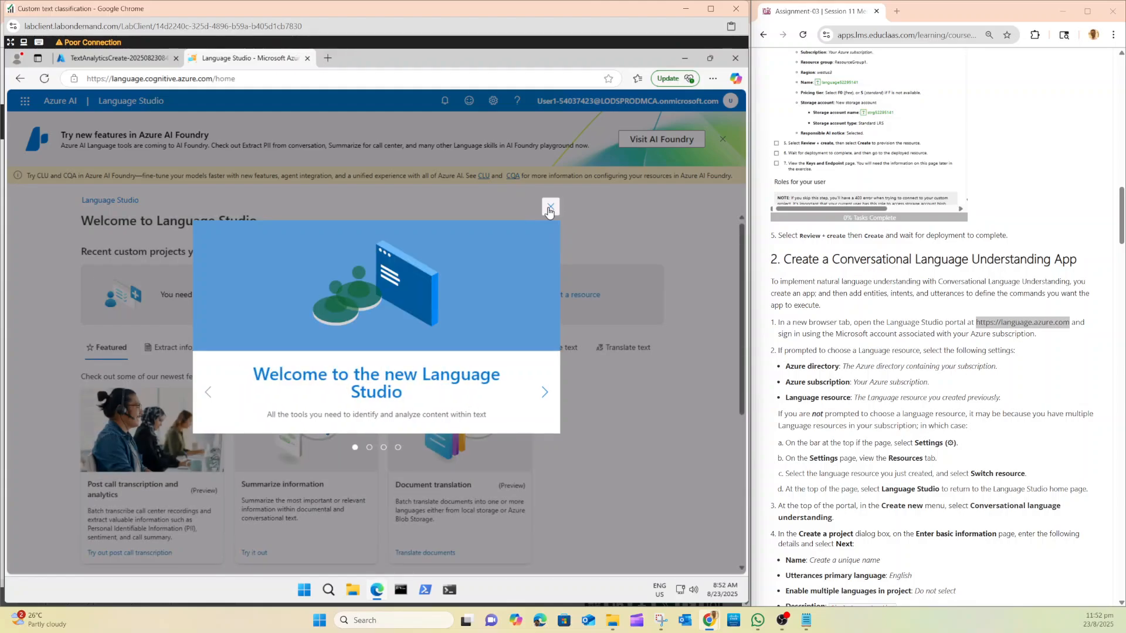
Dismiss the welcome tour and connect Language Studio to the language54037423 resource under the MOC Subscription-lod50995693 subscription.
{"action": "left_click", "coordinate": [549, 209]}
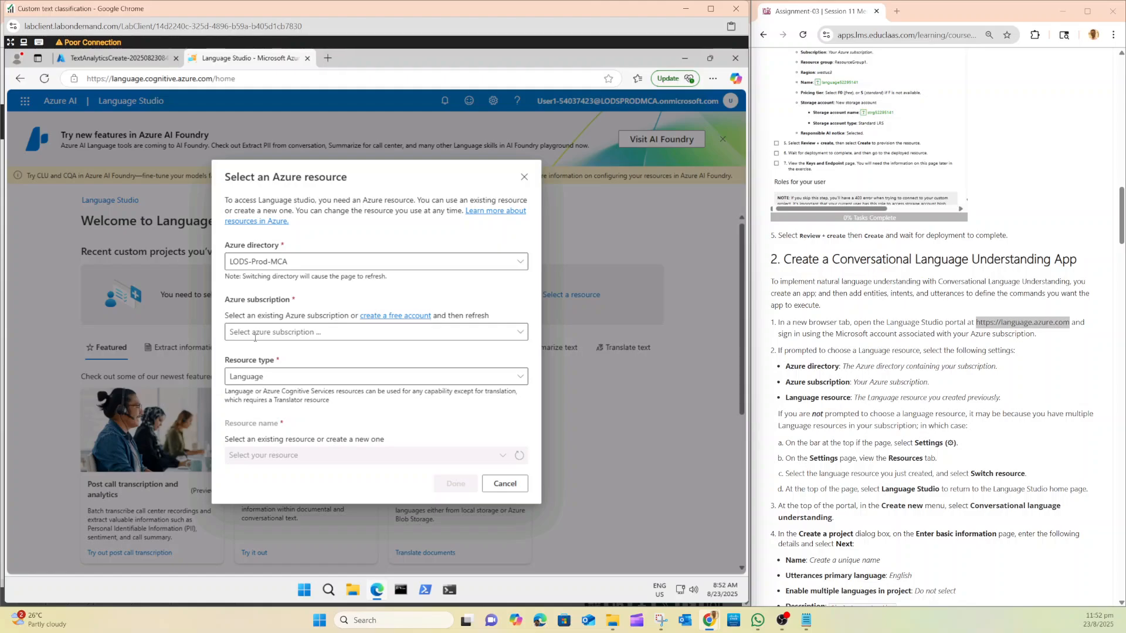
{"action": "left_click", "coordinate": [255, 338]}
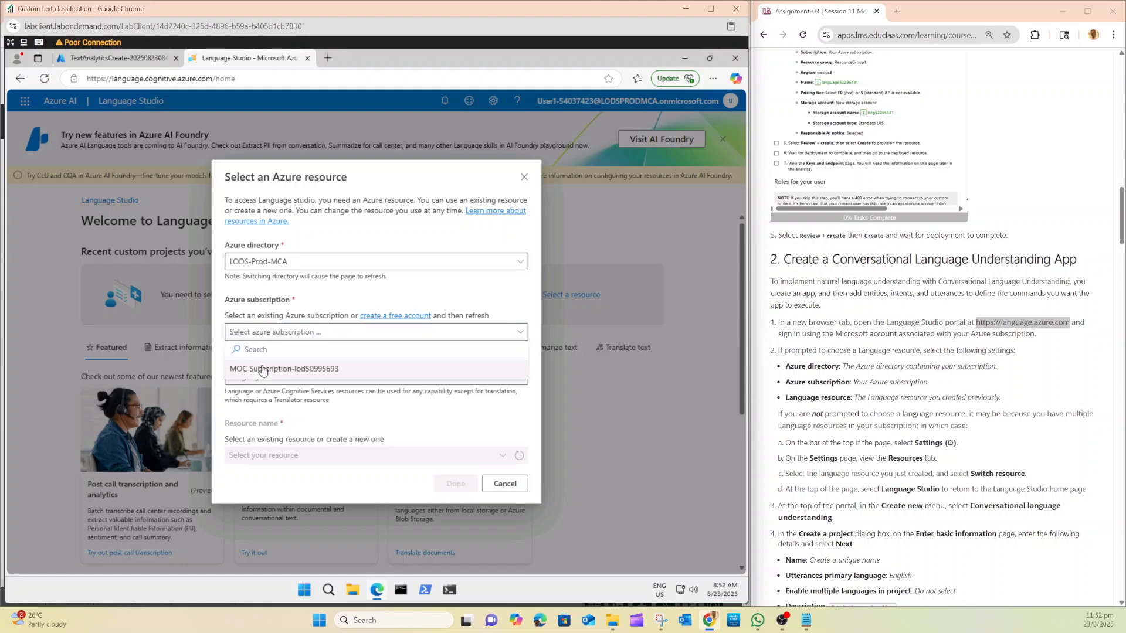
{"action": "left_click", "coordinate": [262, 370]}
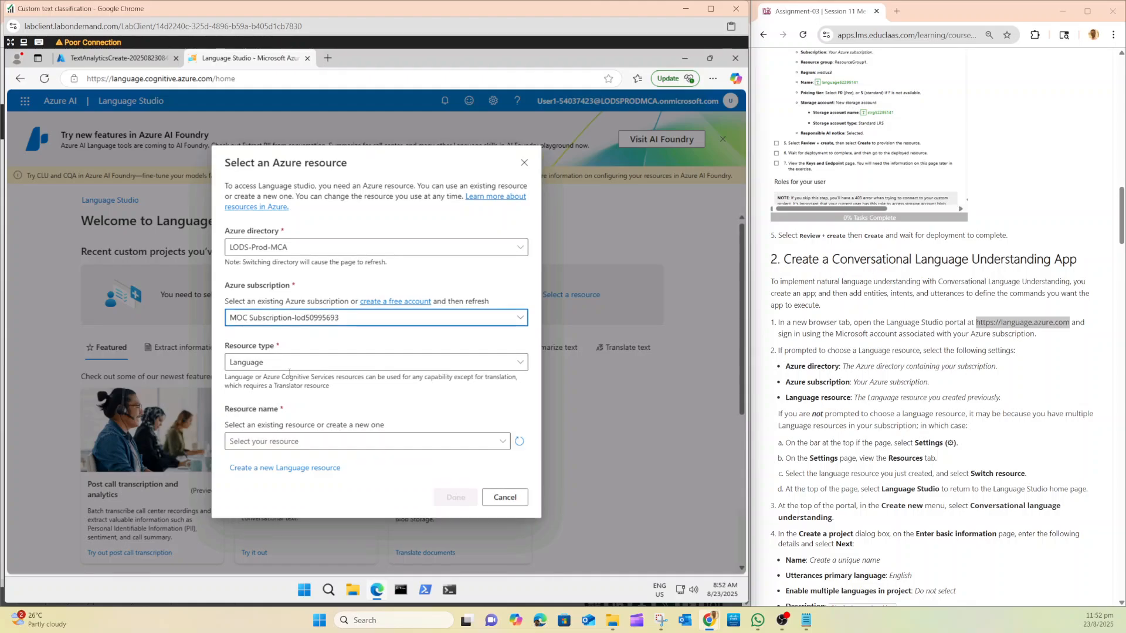
{"action": "left_click", "coordinate": [289, 449]}
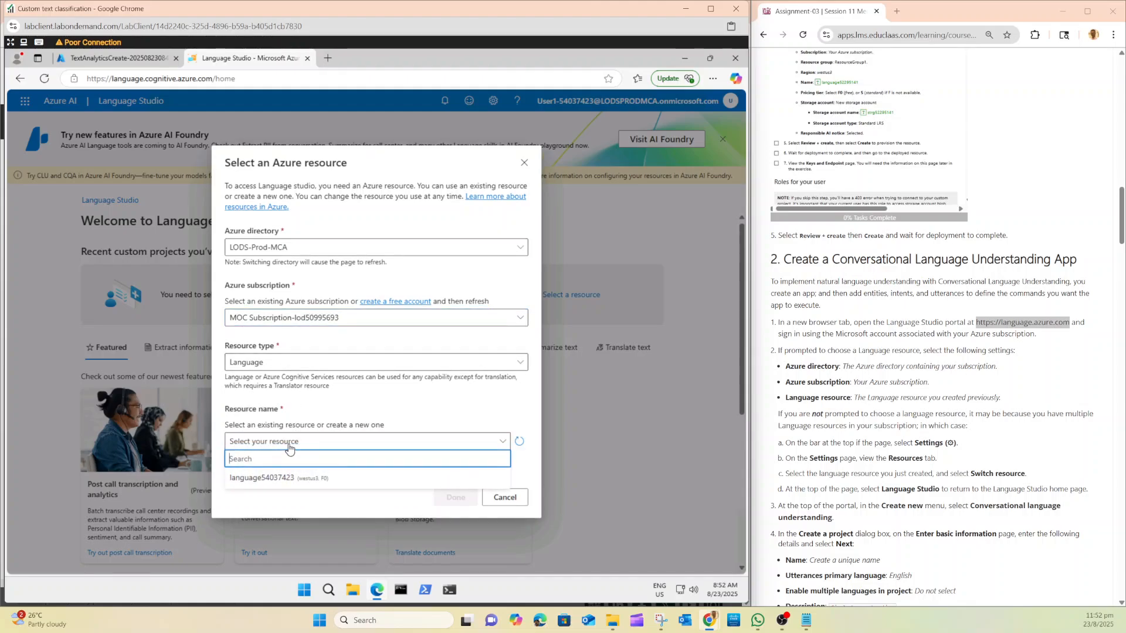
{"action": "left_click", "coordinate": [277, 484]}
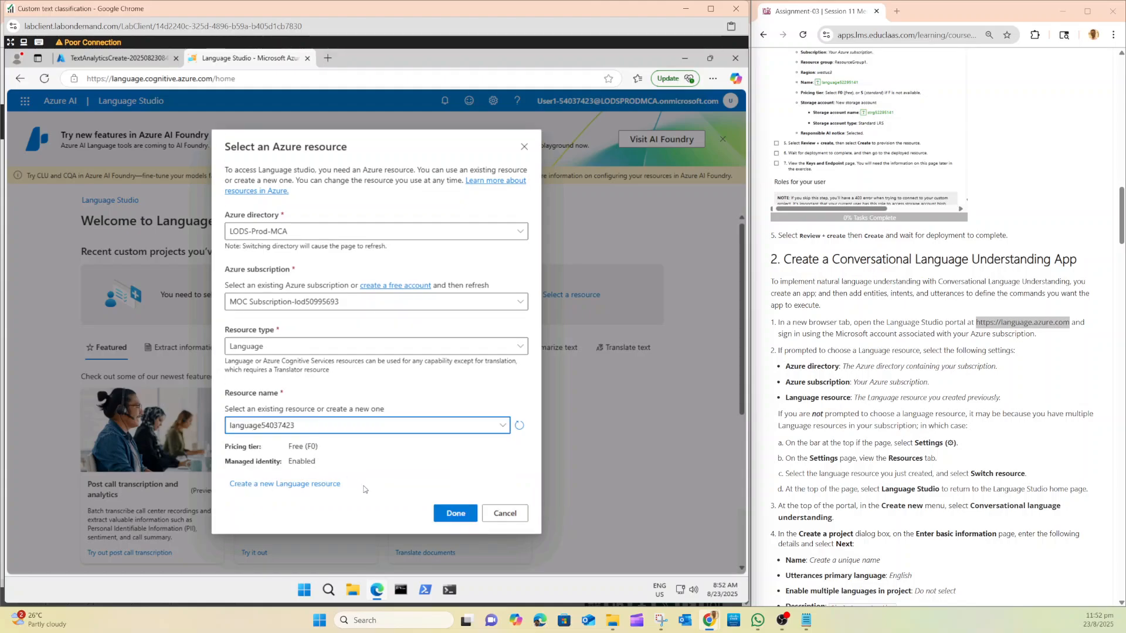
{"action": "left_click", "coordinate": [456, 514]}
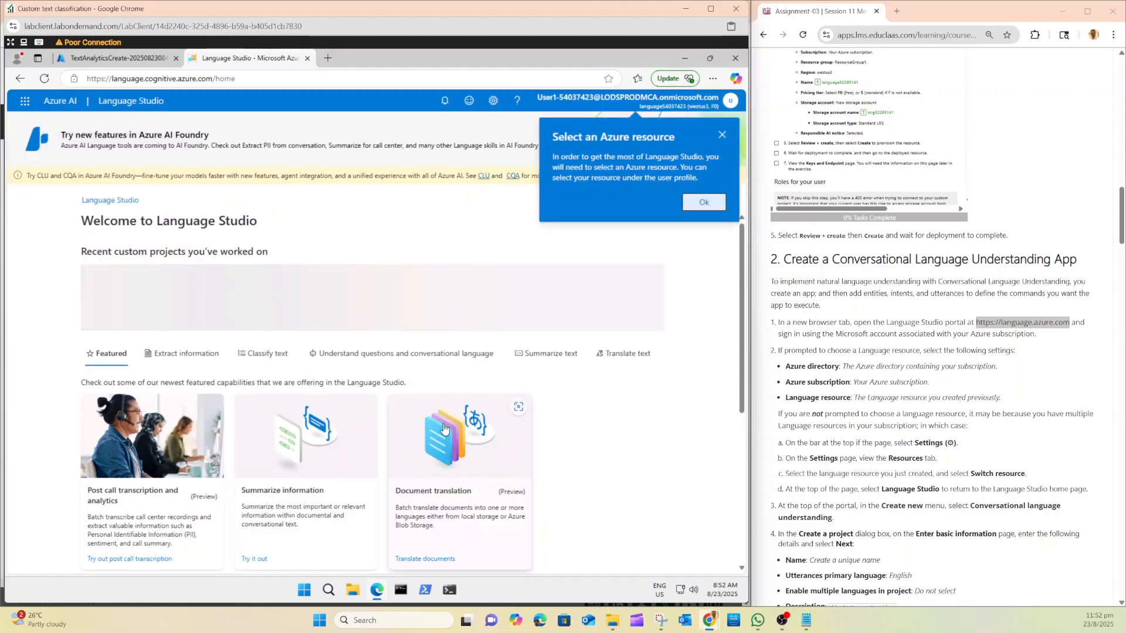
{"action": "left_click", "coordinate": [722, 135]}
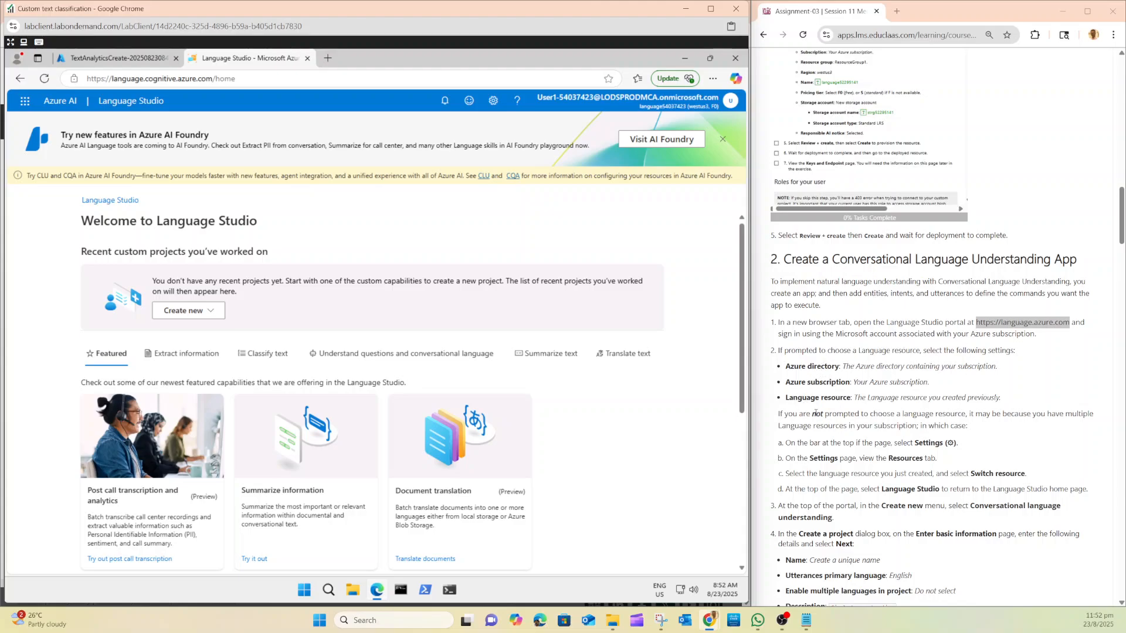
Start a new Conversational language understanding project following the assignment page, and name it assignment3b.
{"action": "scroll", "coordinate": [815, 413], "scroll_direction": "down", "scroll_amount": 2}
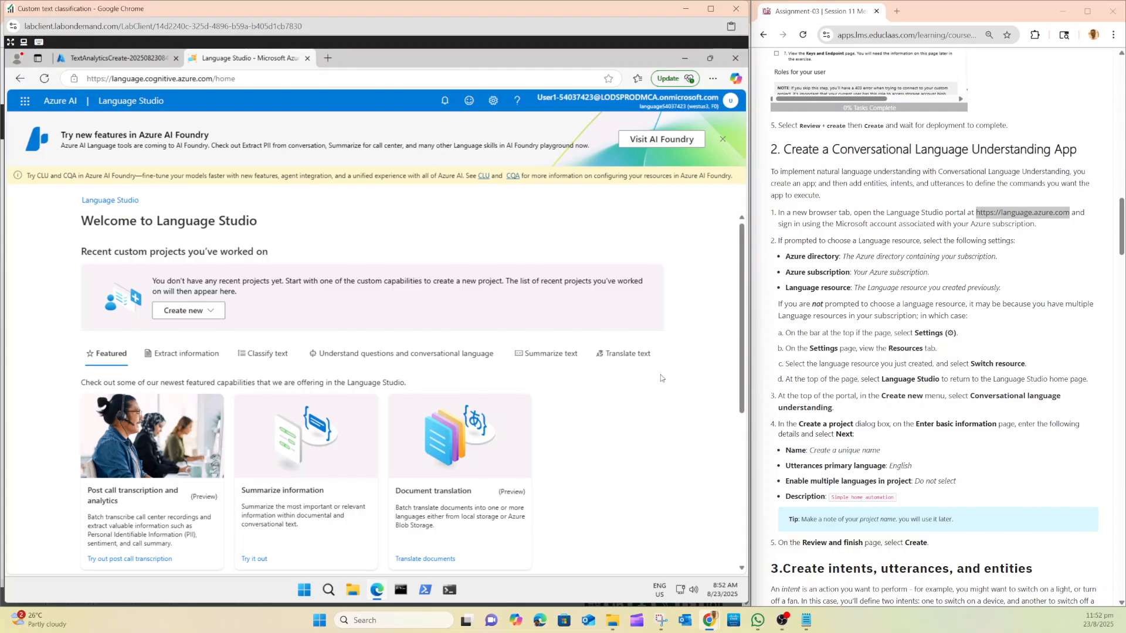
{"action": "left_click", "coordinate": [214, 317]}
{"action": "left_click", "coordinate": [210, 332]}
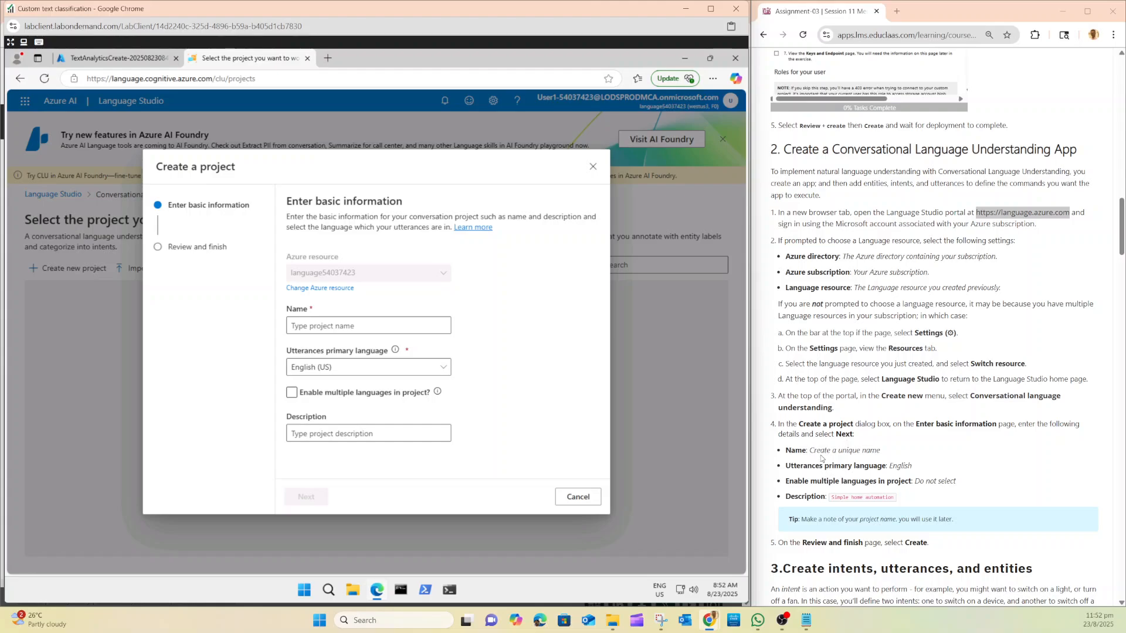
{"action": "left_click", "coordinate": [350, 327]}
{"action": "type", "text": "as"}
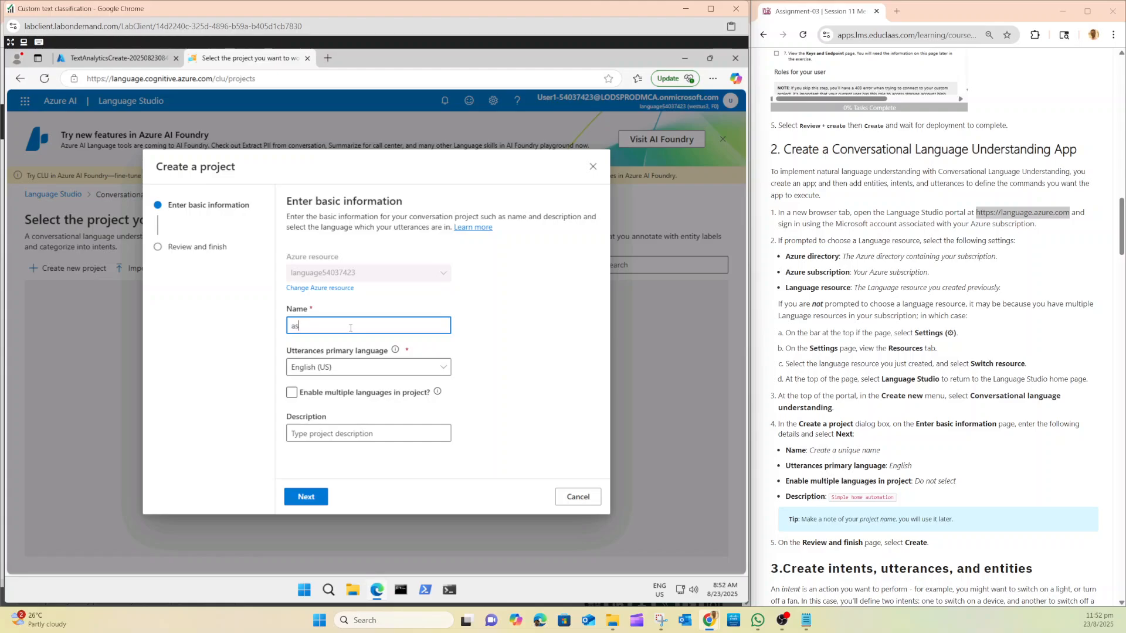
{"action": "type", "text": "signmnen"}
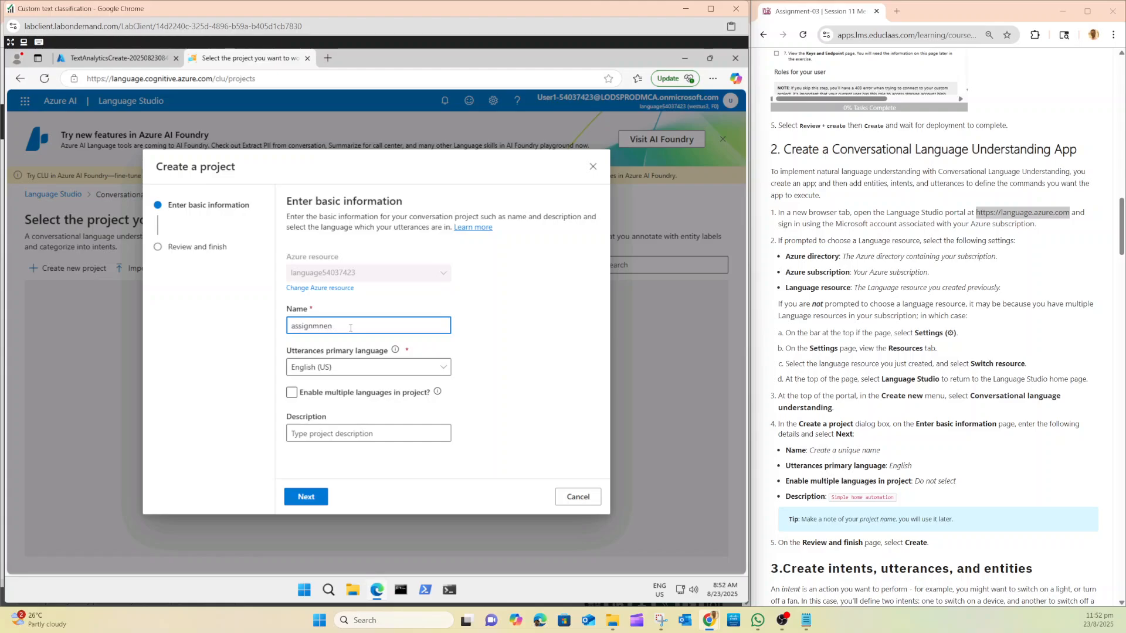
{"action": "key", "text": "BackSpace"}
{"action": "key", "text": "BackSpace"}
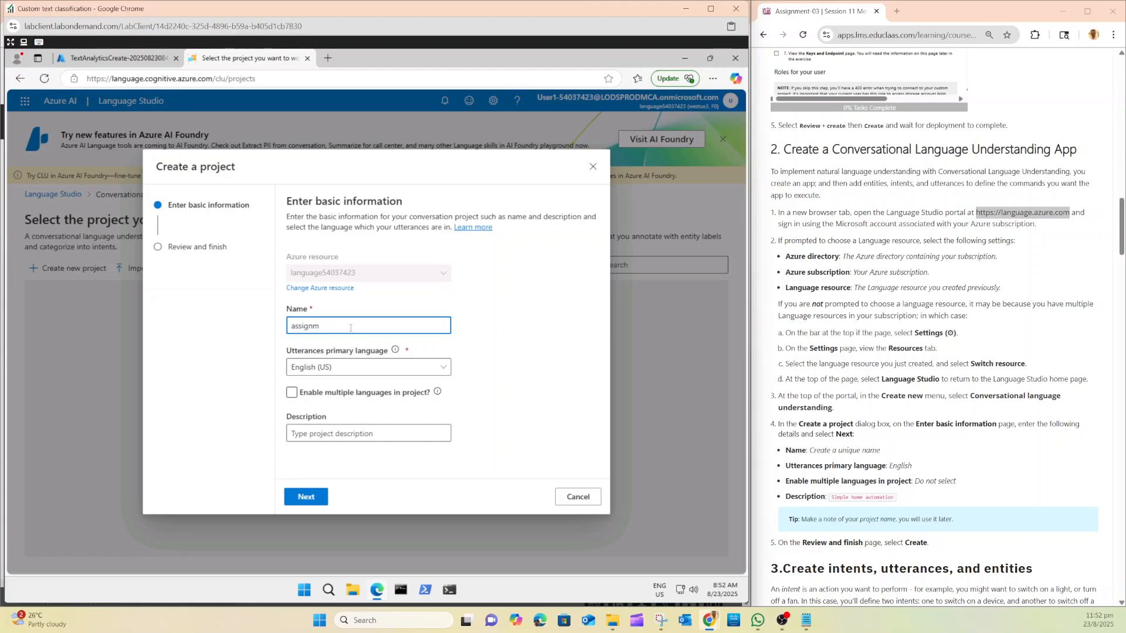
{"action": "key", "text": "BackSpace"}
{"action": "type", "text": "ent3b"}
Set the project description to "Simple home automation" and create the project with English (US) as primary language.
{"action": "left_click", "coordinate": [416, 431]}
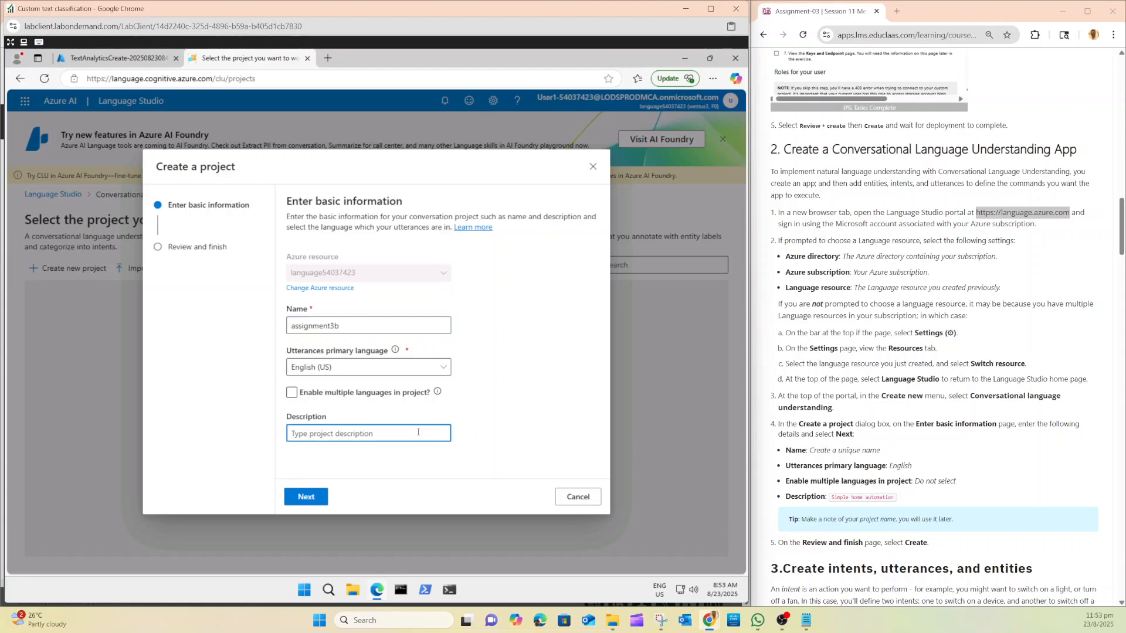
{"action": "type", "text": "Simple home automation"}
{"action": "left_click", "coordinate": [310, 497]}
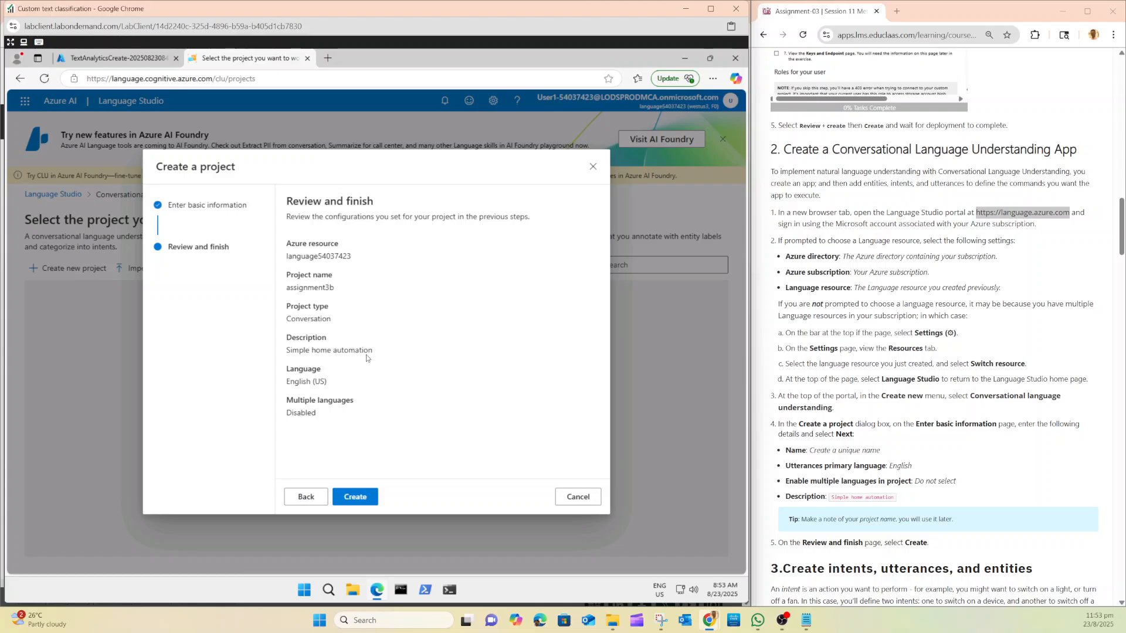
{"action": "left_click", "coordinate": [355, 496]}
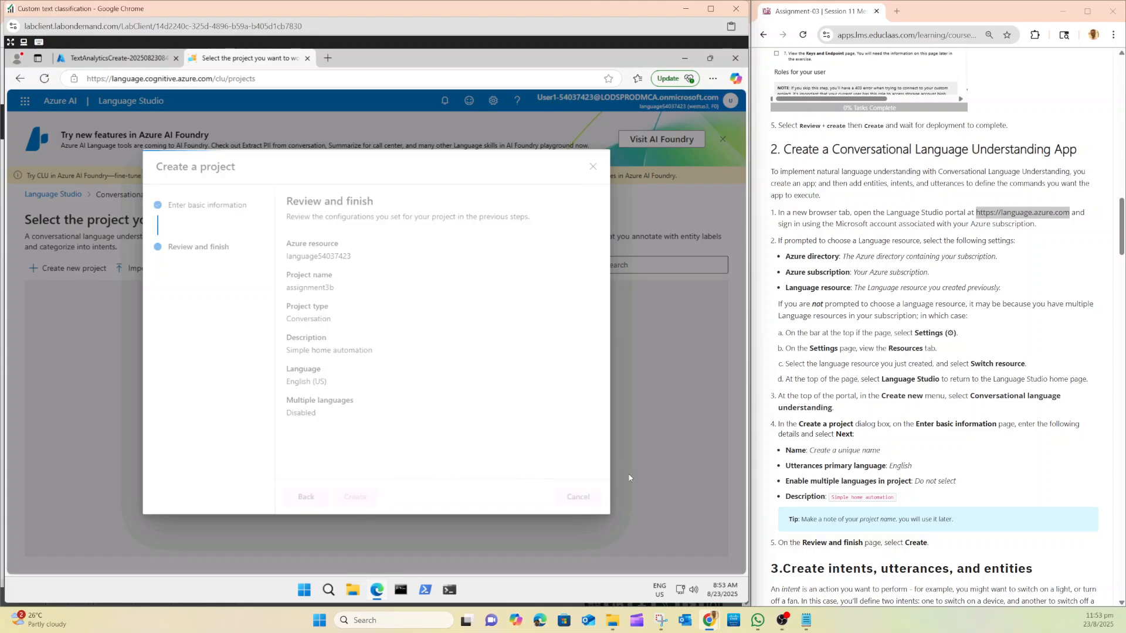
Add an intent named switch_on to the project's schema definition, following the assignment instructions.
{"action": "scroll", "coordinate": [1010, 415], "scroll_direction": "down", "scroll_amount": 3}
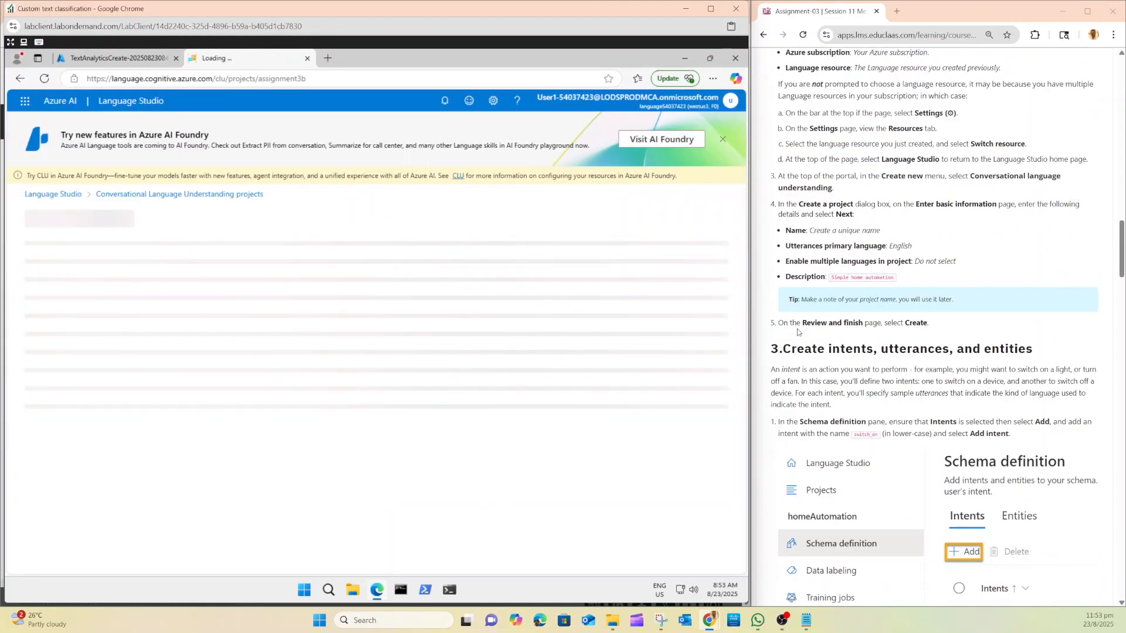
{"action": "scroll", "coordinate": [798, 332], "scroll_direction": "down", "scroll_amount": 3}
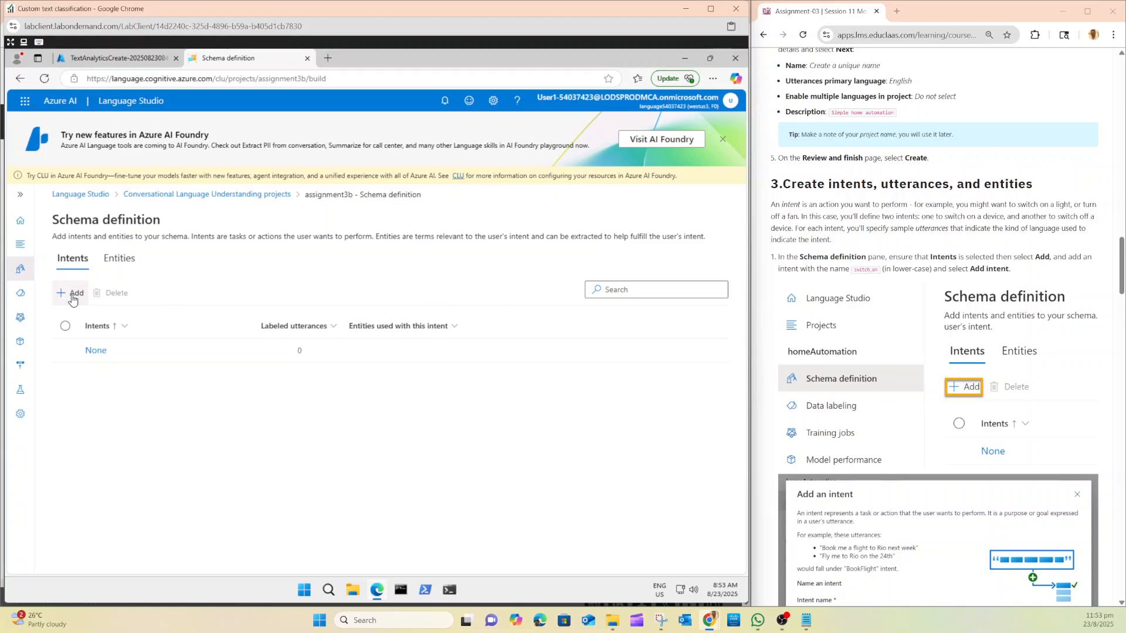
{"action": "left_click", "coordinate": [73, 295]}
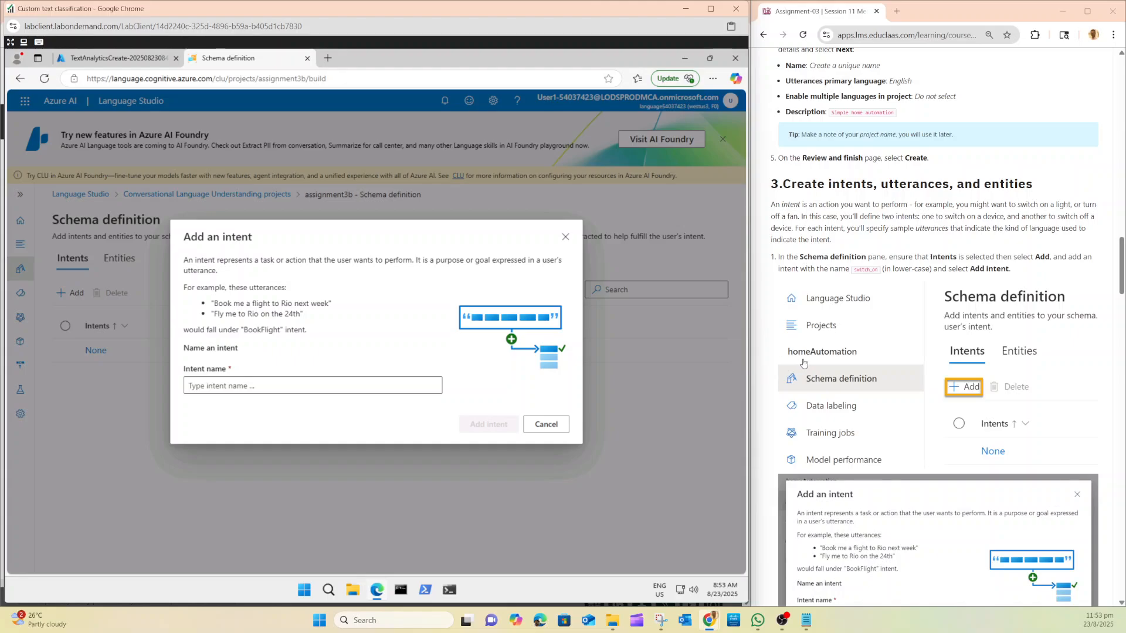
{"action": "scroll", "coordinate": [803, 364], "scroll_direction": "down", "scroll_amount": 5}
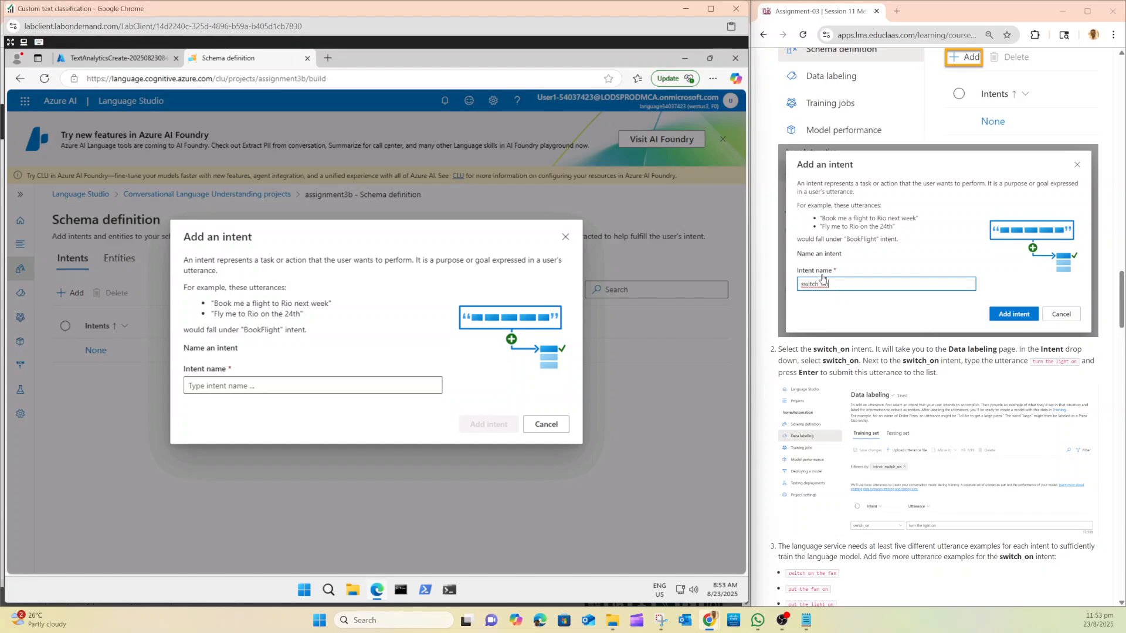
{"action": "left_click", "coordinate": [281, 385]}
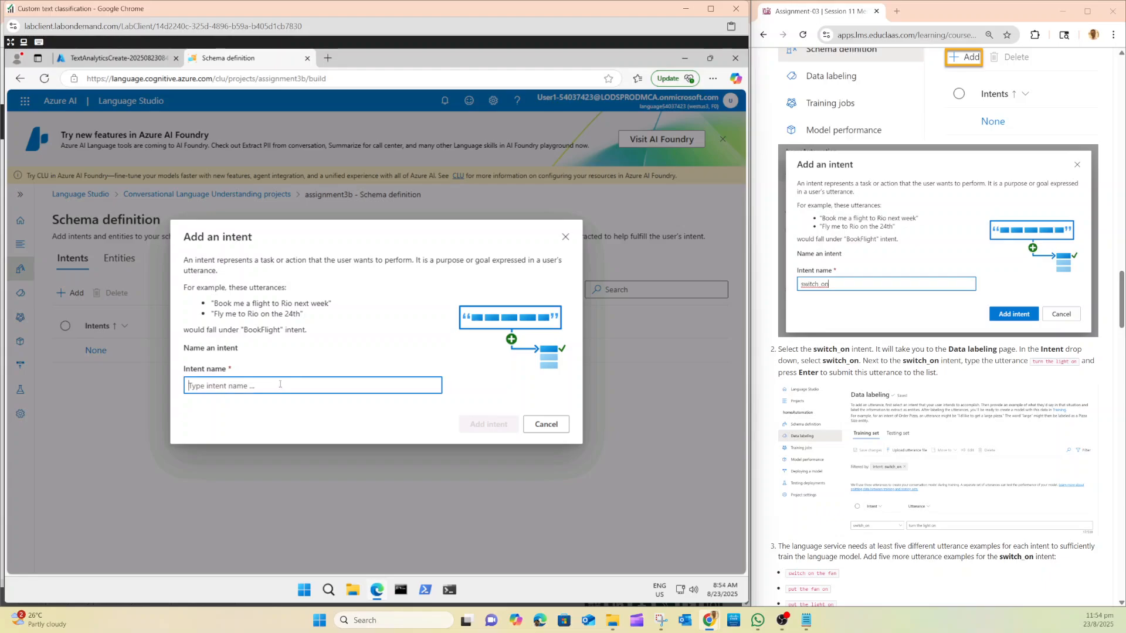
{"action": "type", "text": "switch on"}
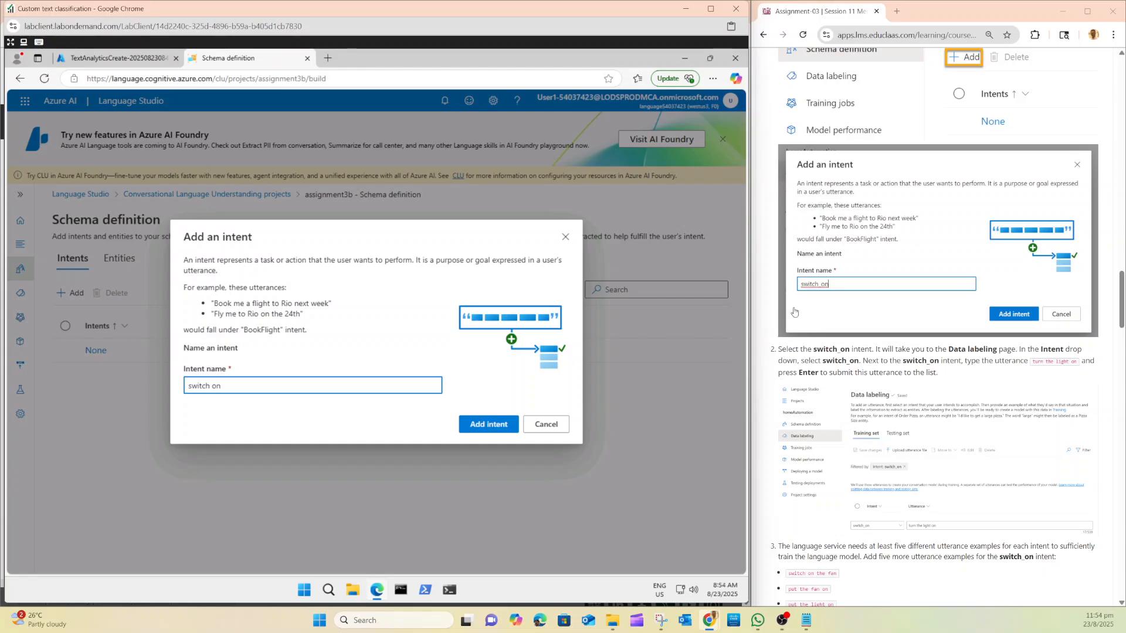
{"action": "scroll", "coordinate": [809, 288], "scroll_direction": "up", "scroll_amount": 2}
{"action": "scroll", "coordinate": [809, 288], "scroll_direction": "down", "scroll_amount": 4}
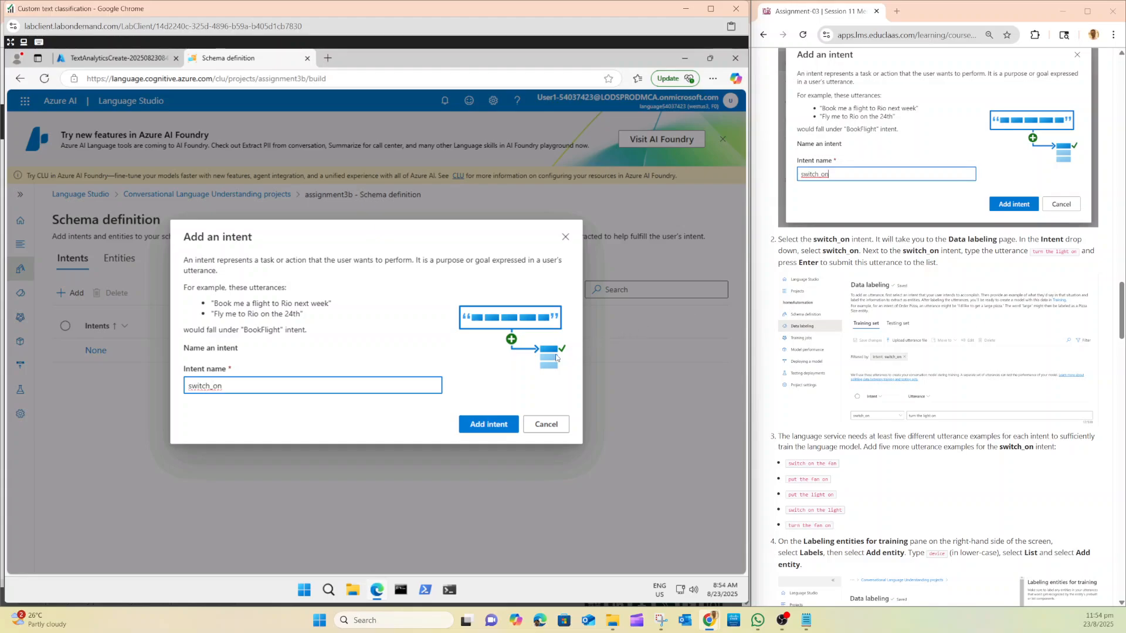
{"action": "left_click", "coordinate": [471, 424]}
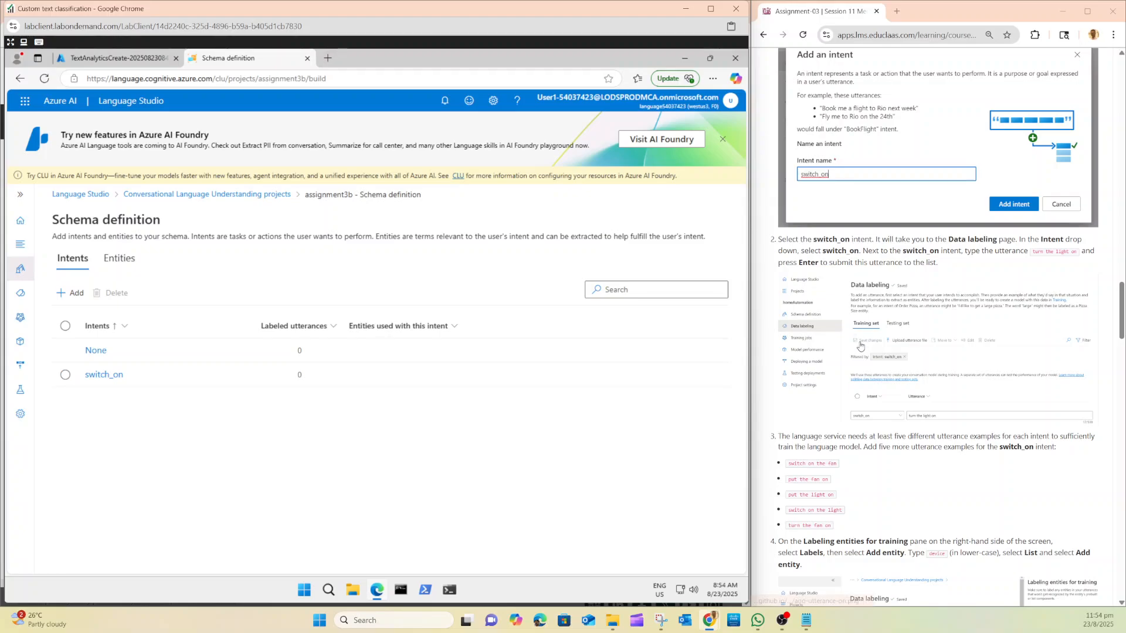
Open data labeling for the training set, dismiss the intent tip, and choose switch_on as the intent for a new utterance.
{"action": "scroll", "coordinate": [880, 247], "scroll_direction": "up", "scroll_amount": 3}
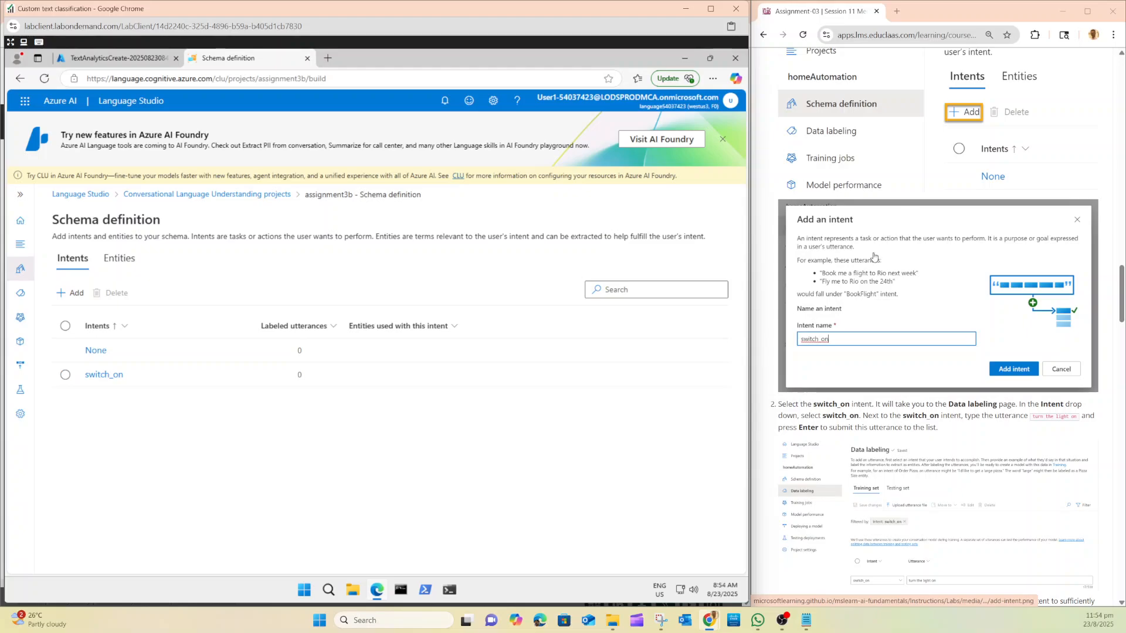
{"action": "scroll", "coordinate": [874, 258], "scroll_direction": "down", "scroll_amount": 2}
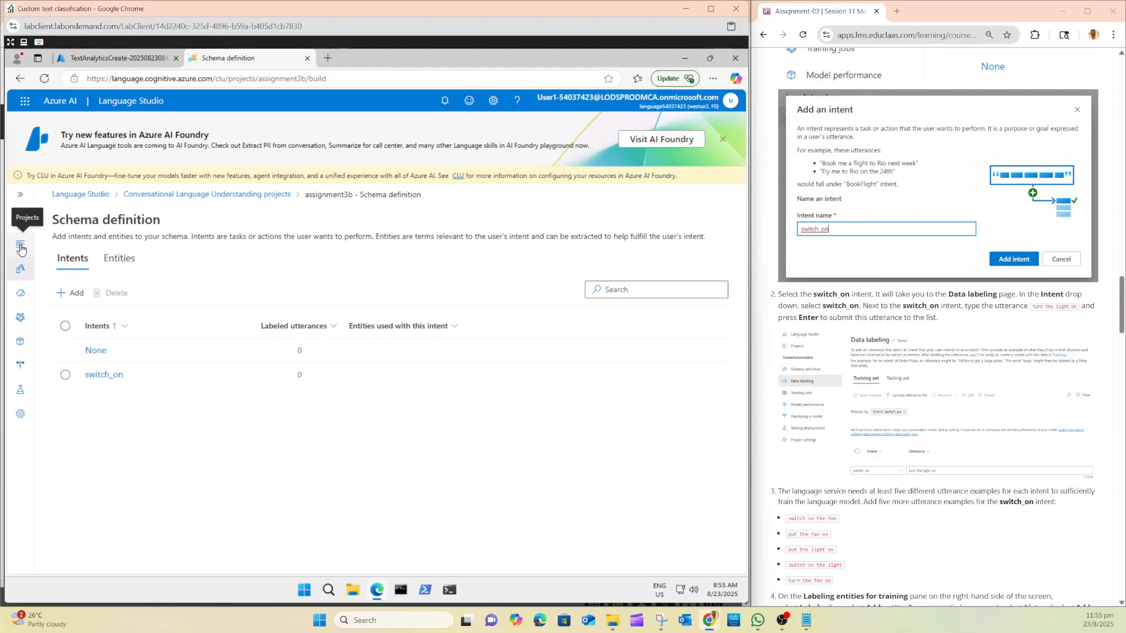
{"action": "left_click", "coordinate": [18, 295]}
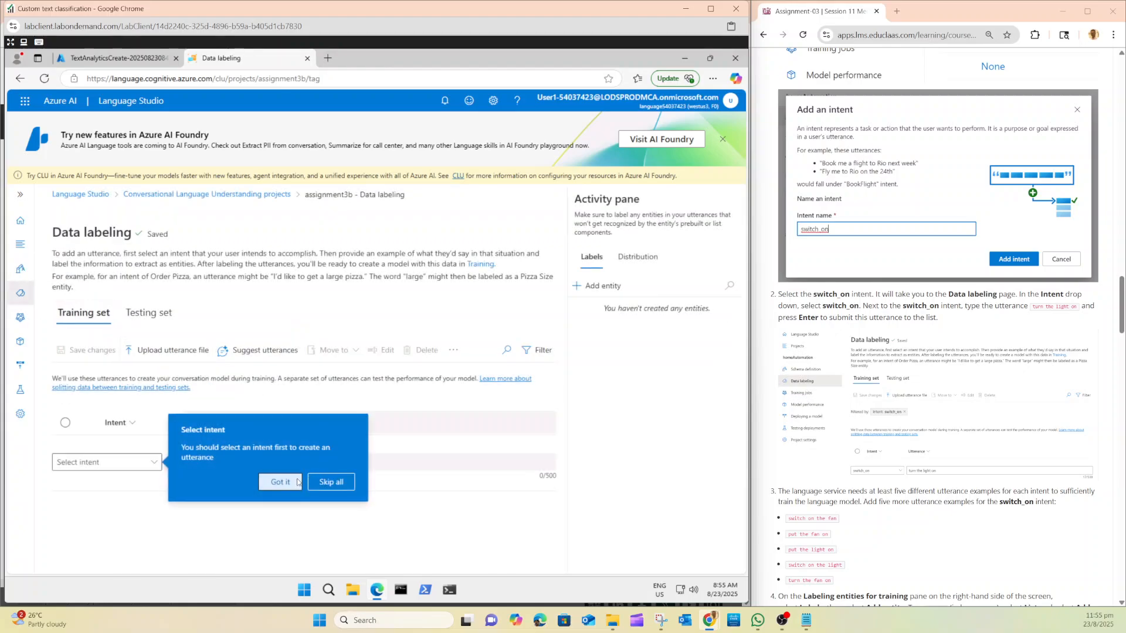
{"action": "left_click", "coordinate": [290, 482]}
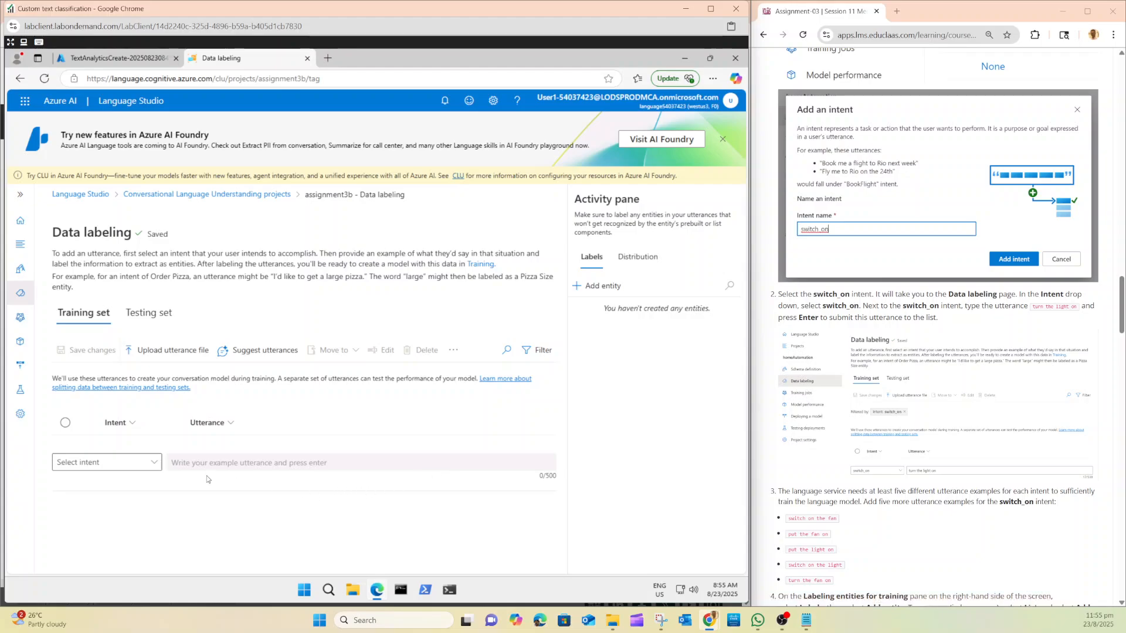
{"action": "left_click", "coordinate": [155, 464]}
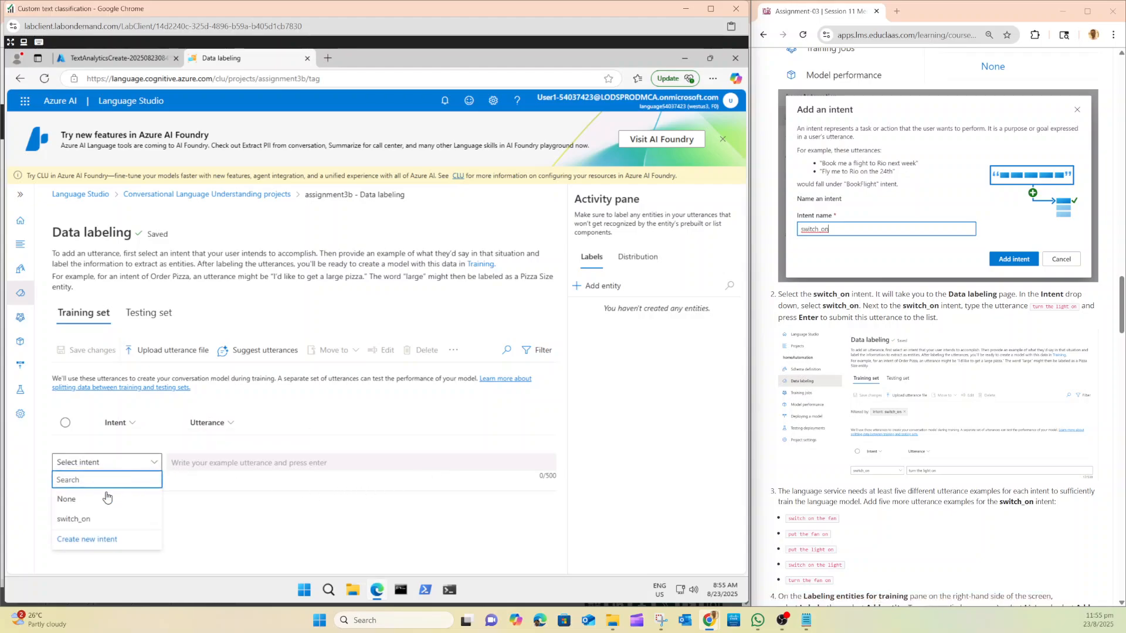
{"action": "left_click", "coordinate": [82, 520]}
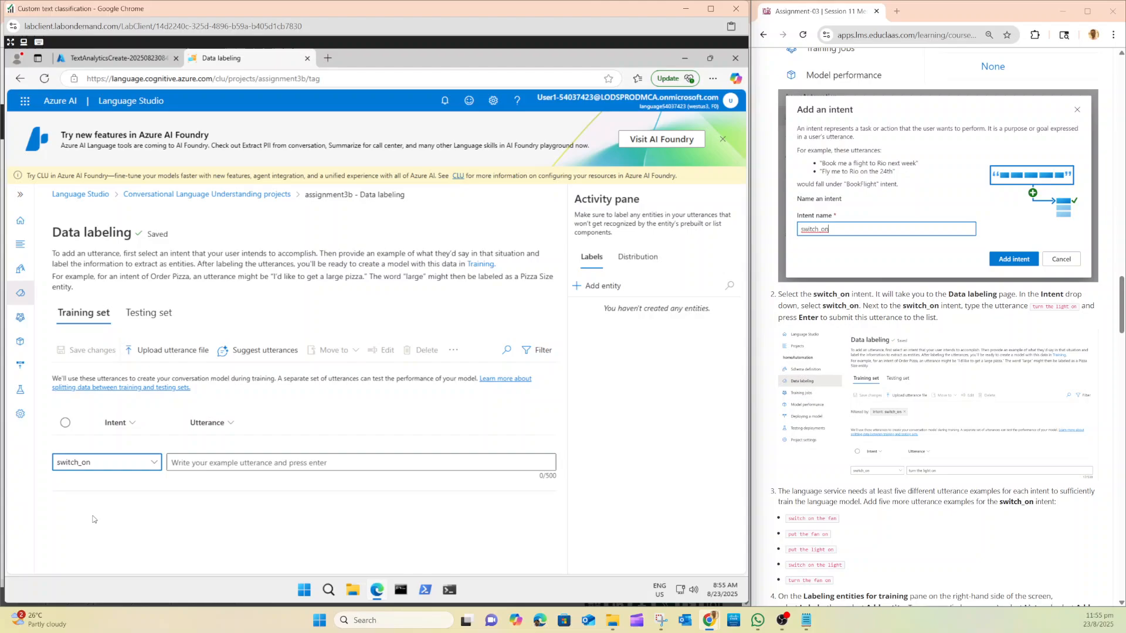
{"action": "left_click", "coordinate": [217, 464]}
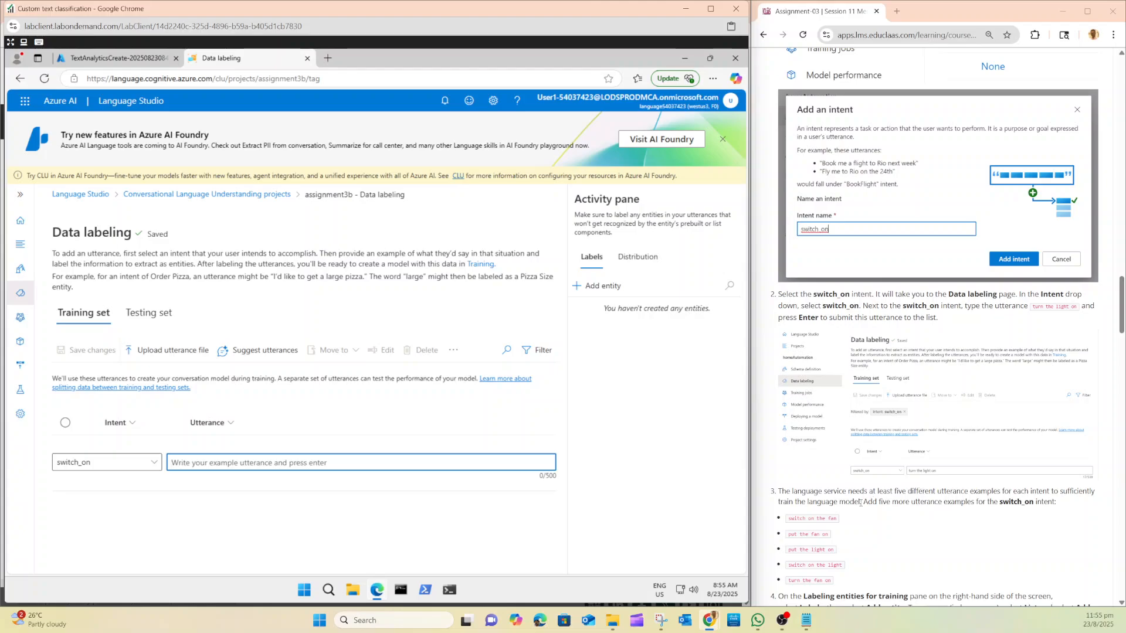
Copy "switch on the fan" from the assignment page and enter it as the example utterance in the lab machine.
{"action": "scroll", "coordinate": [863, 492], "scroll_direction": "down", "scroll_amount": 2}
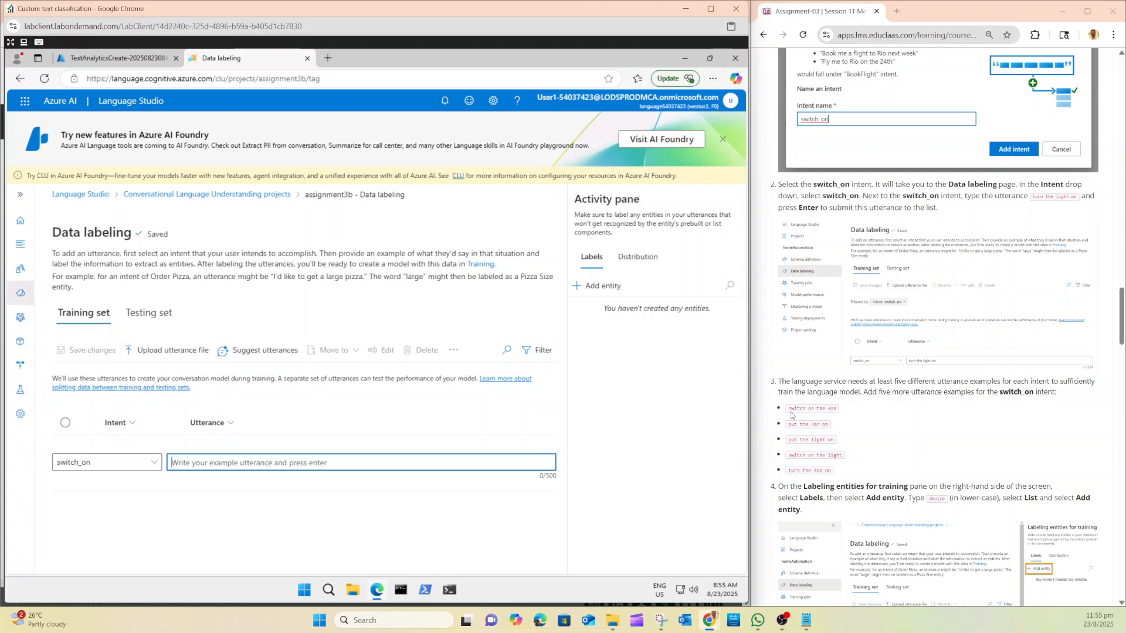
{"action": "left_click_drag", "start_coordinate": [789, 410], "coordinate": [843, 412]}
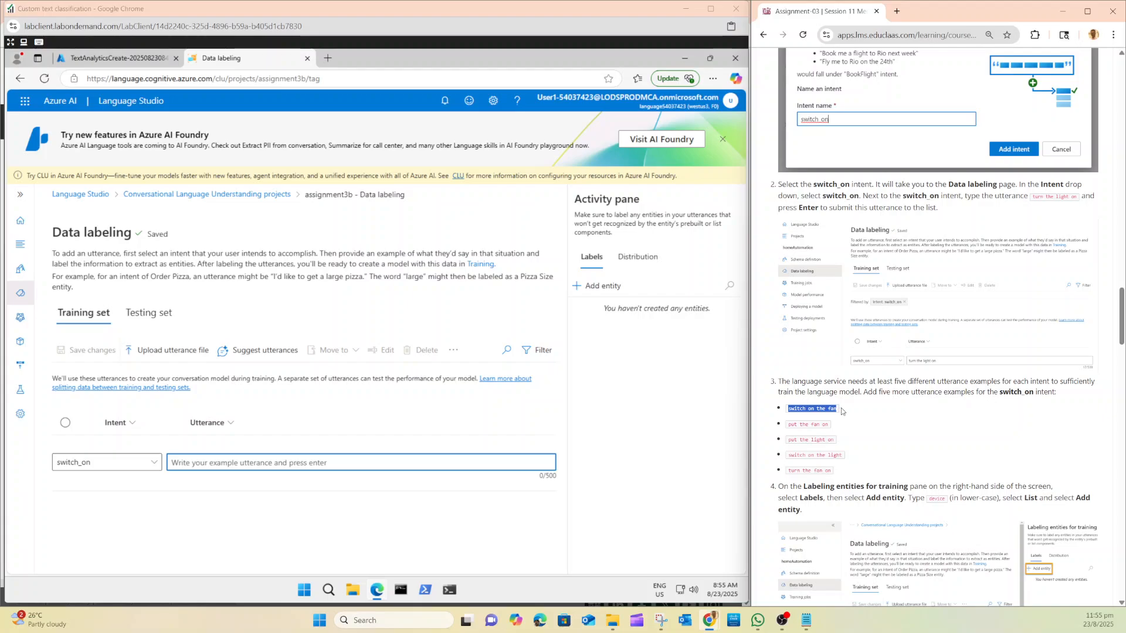
{"action": "left_click", "coordinate": [326, 463]}
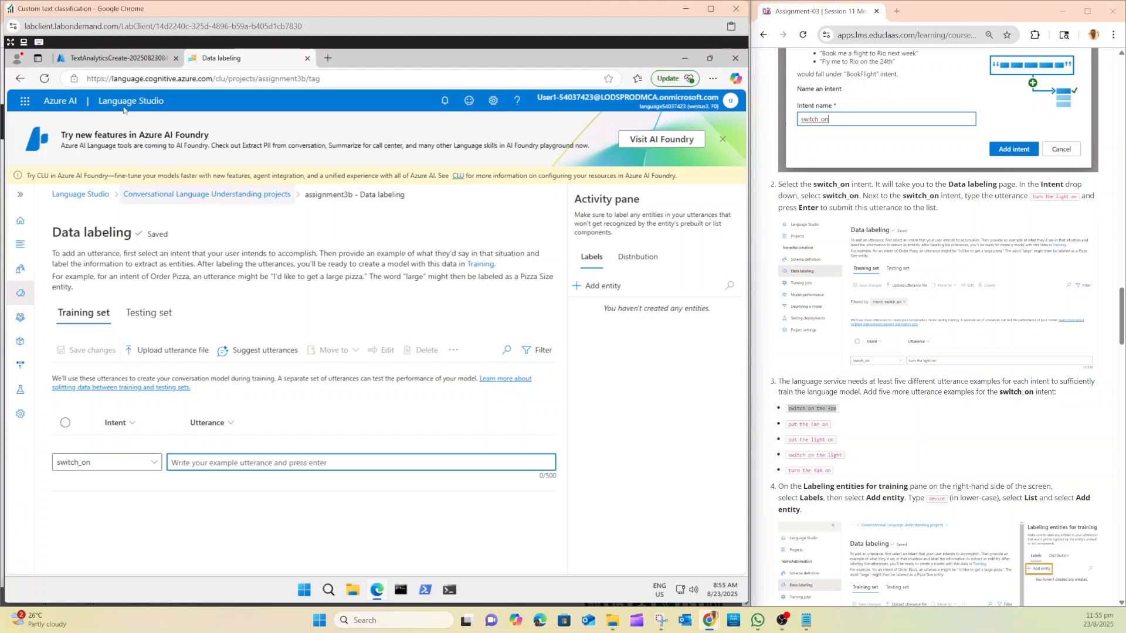
{"action": "left_click", "coordinate": [39, 42]}
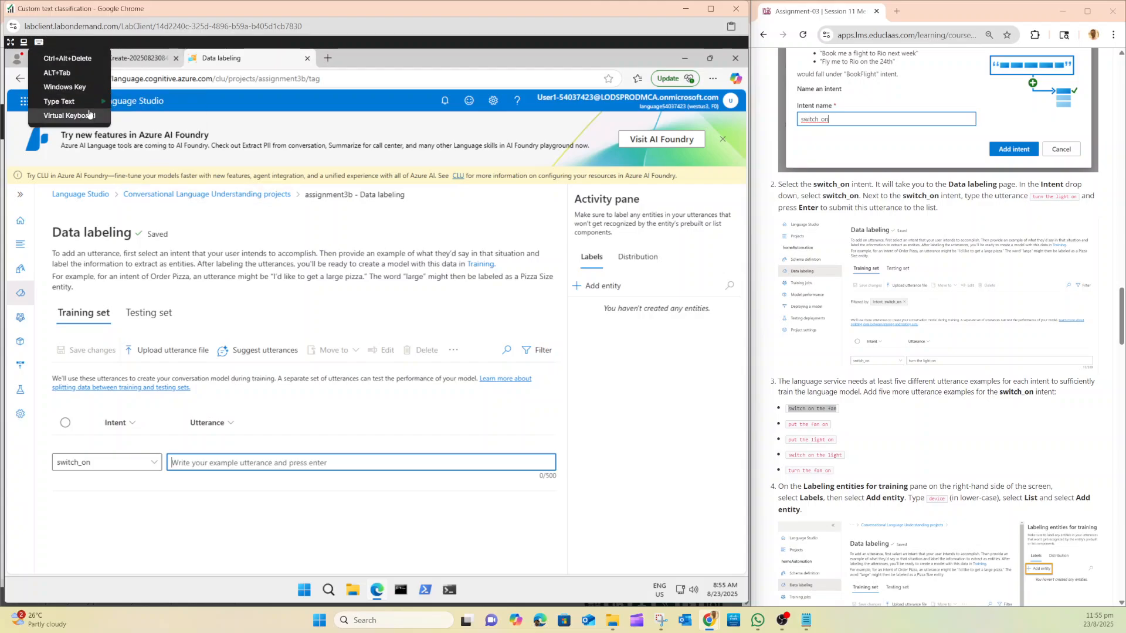
{"action": "mouse_move", "coordinate": [91, 105]}
{"action": "left_click", "coordinate": [155, 131]}
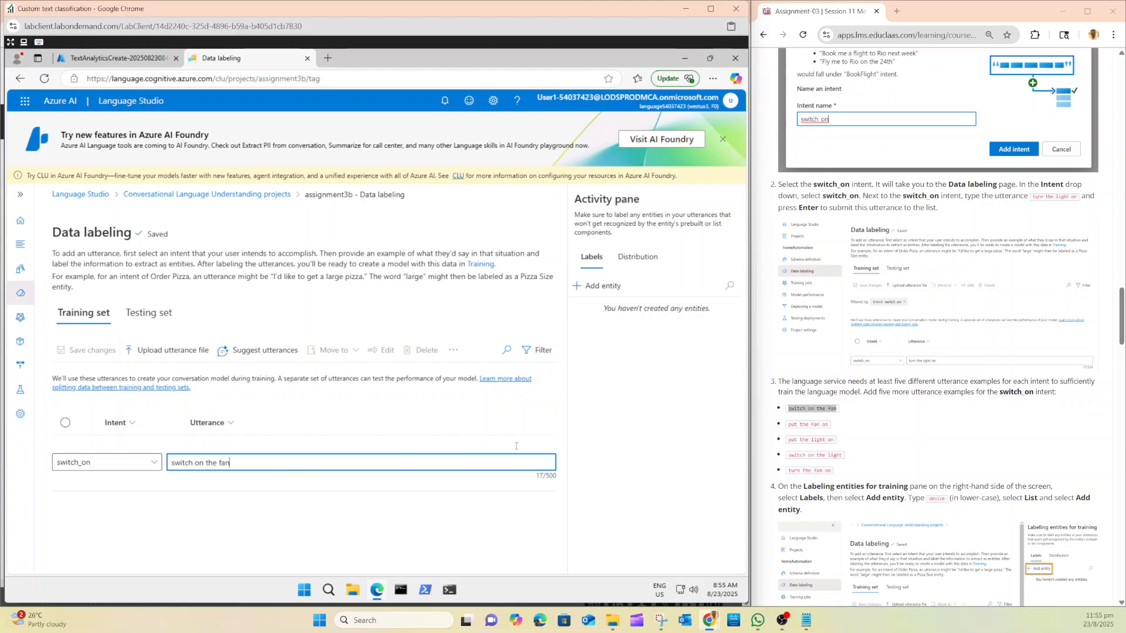
Submit the "switch on the fan" utterance, dismiss the remaining tips, and restore the lab window beside the assignment page.
{"action": "scroll", "coordinate": [815, 420], "scroll_direction": "down", "scroll_amount": 3}
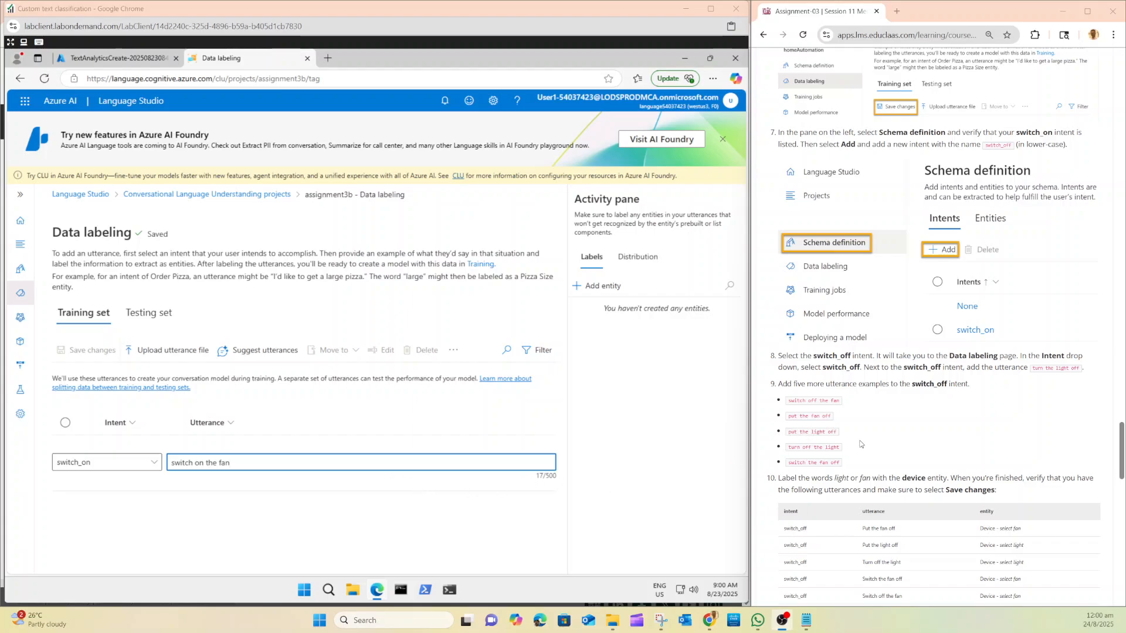
{"action": "scroll", "coordinate": [833, 452], "scroll_direction": "down", "scroll_amount": 2}
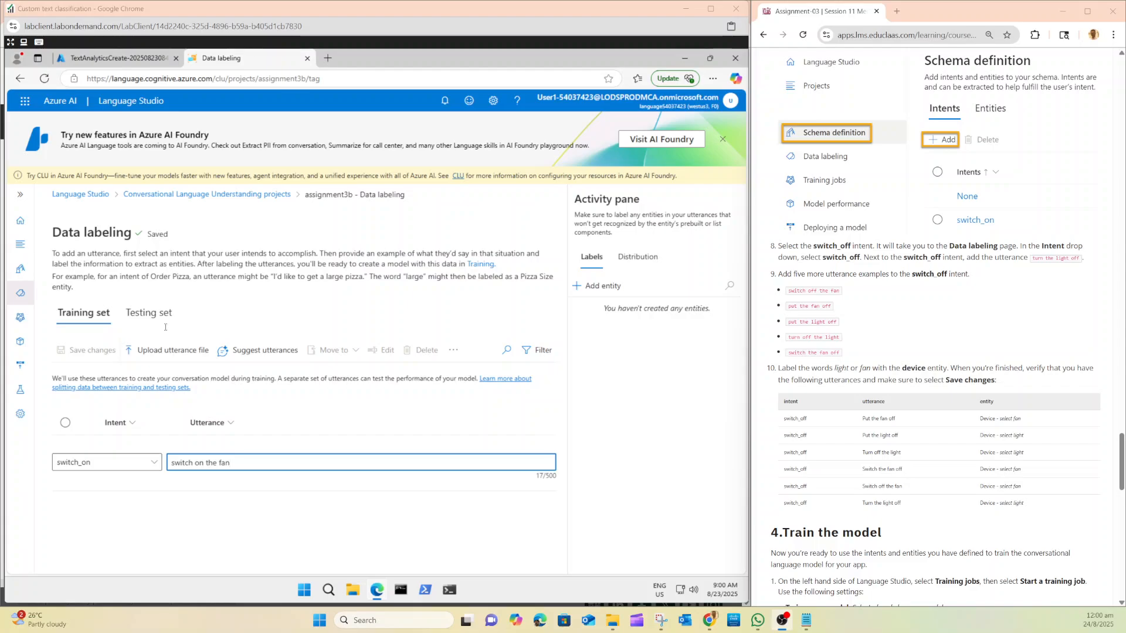
{"action": "left_click", "coordinate": [65, 423]}
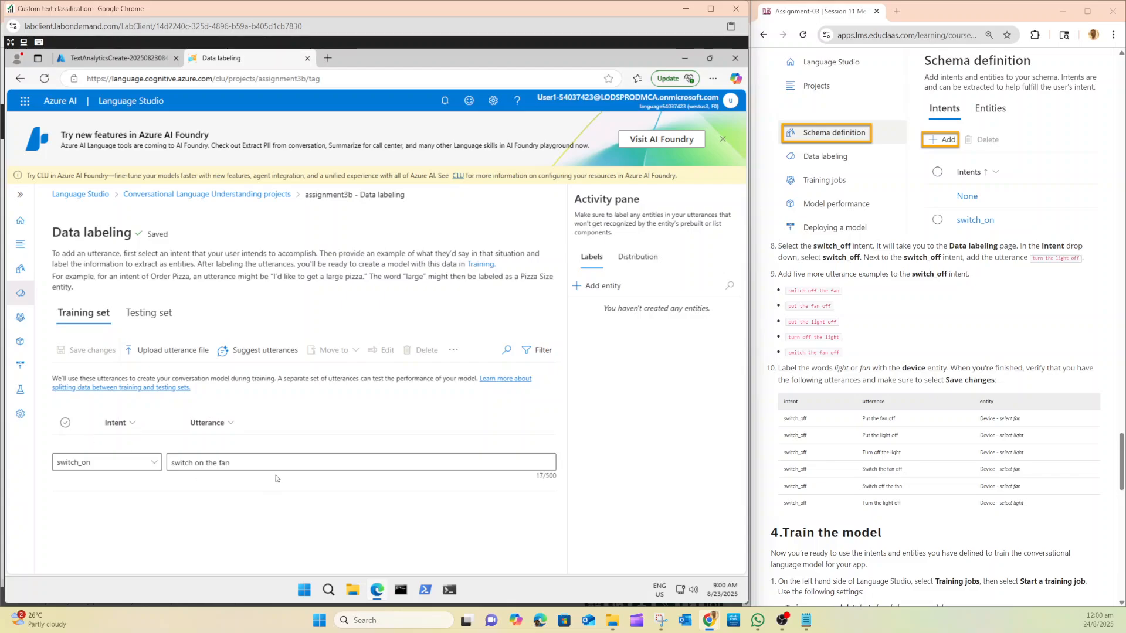
{"action": "left_click", "coordinate": [238, 461]}
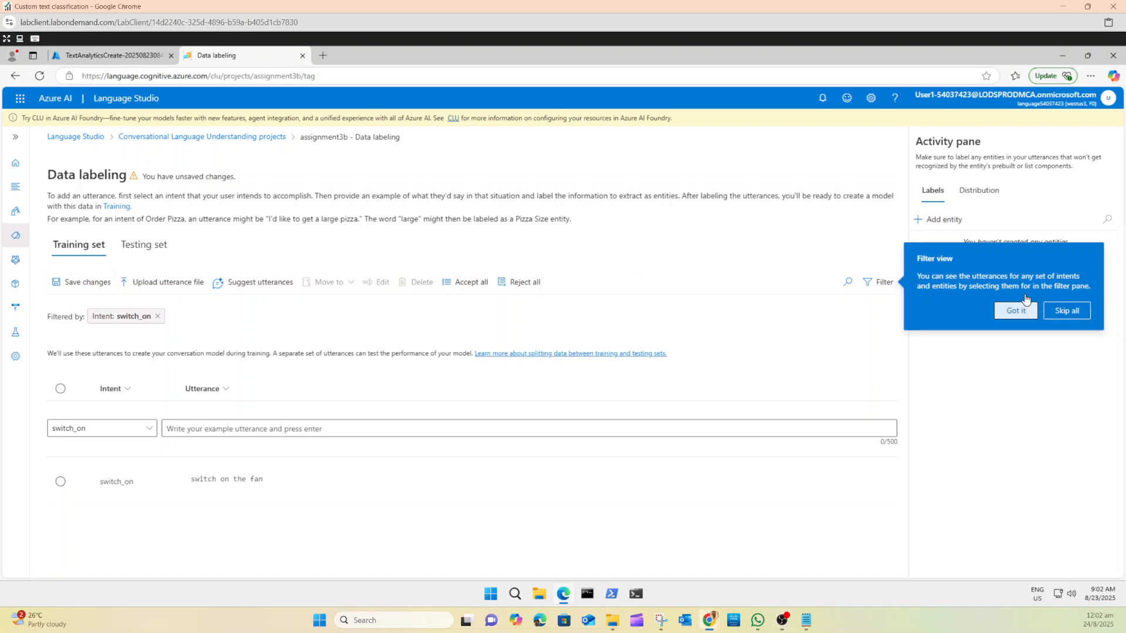
{"action": "left_click", "coordinate": [1021, 313]}
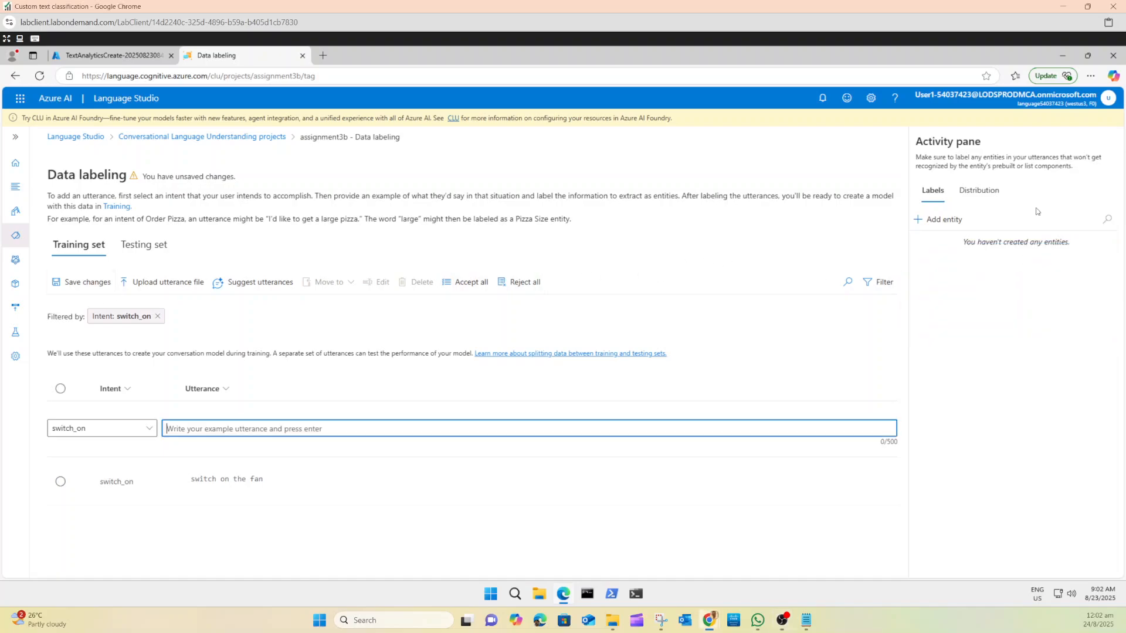
{"action": "left_click", "coordinate": [1088, 7]}
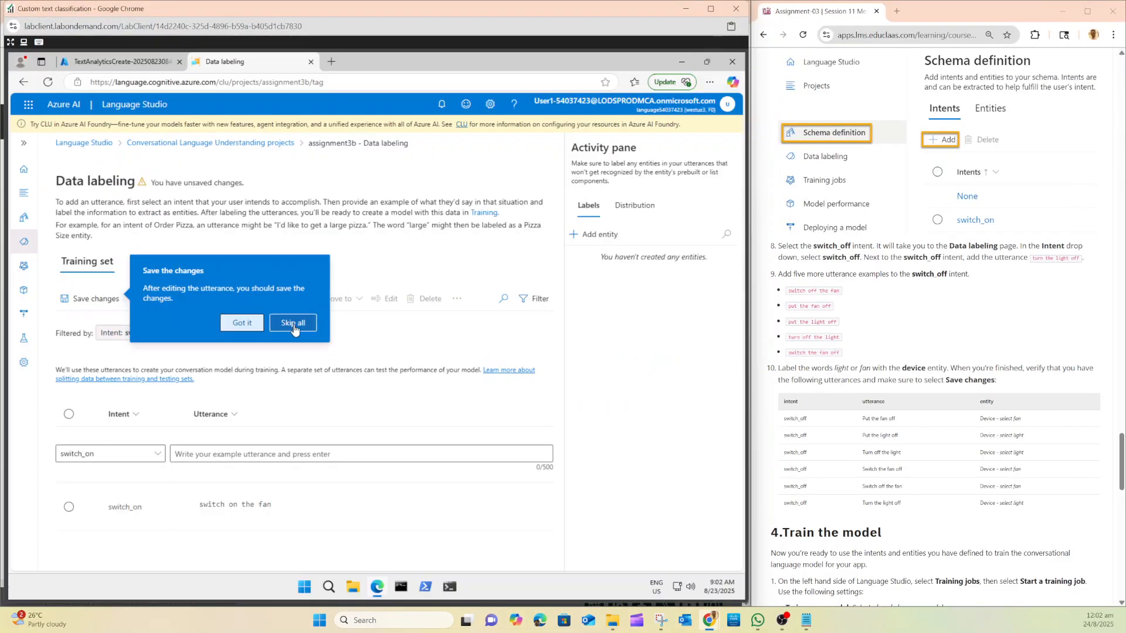
{"action": "left_click", "coordinate": [294, 323]}
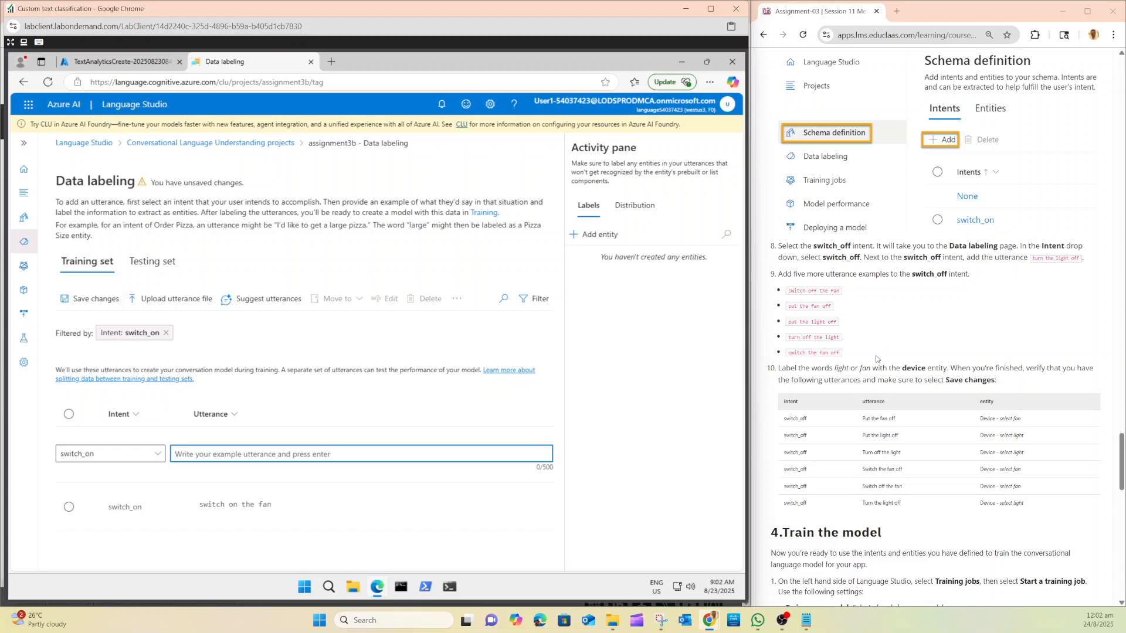
Add the utterances "put the fan on" and "put the light on" from the assignment to the switch_on intent.
{"action": "scroll", "coordinate": [876, 359], "scroll_direction": "up", "scroll_amount": 8}
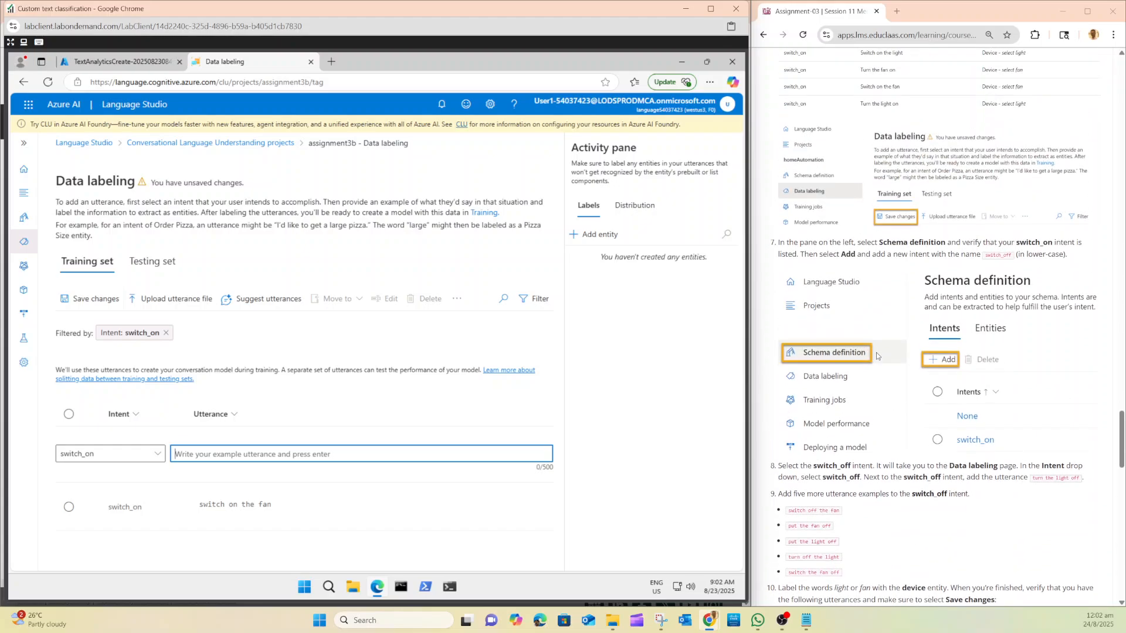
{"action": "scroll", "coordinate": [876, 356], "scroll_direction": "up", "scroll_amount": 7}
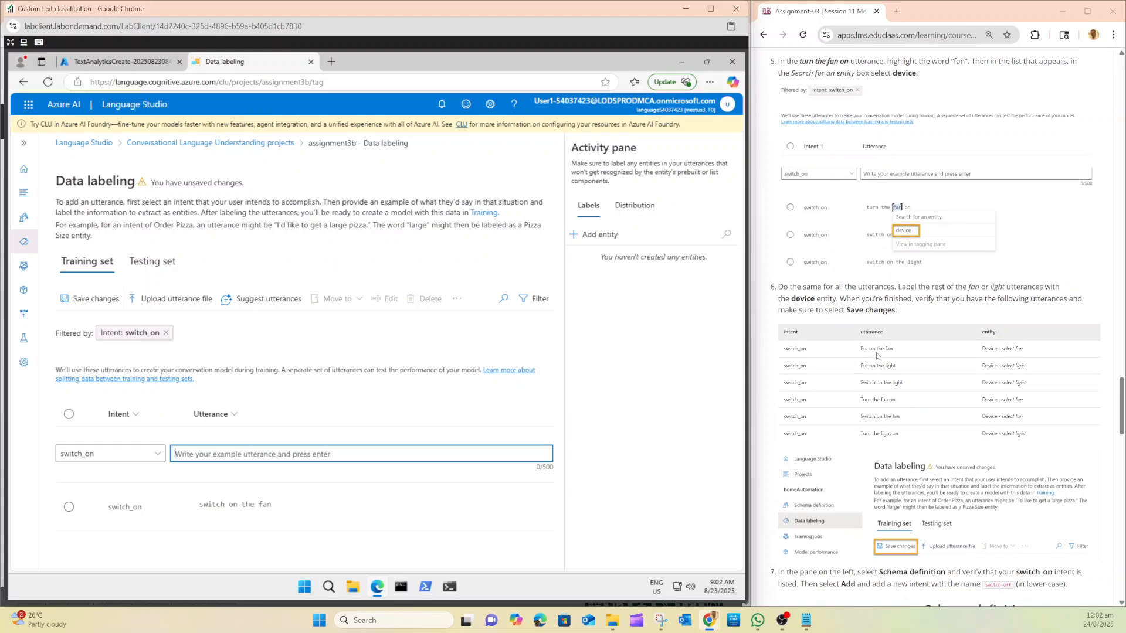
{"action": "scroll", "coordinate": [876, 330], "scroll_direction": "up", "scroll_amount": 9}
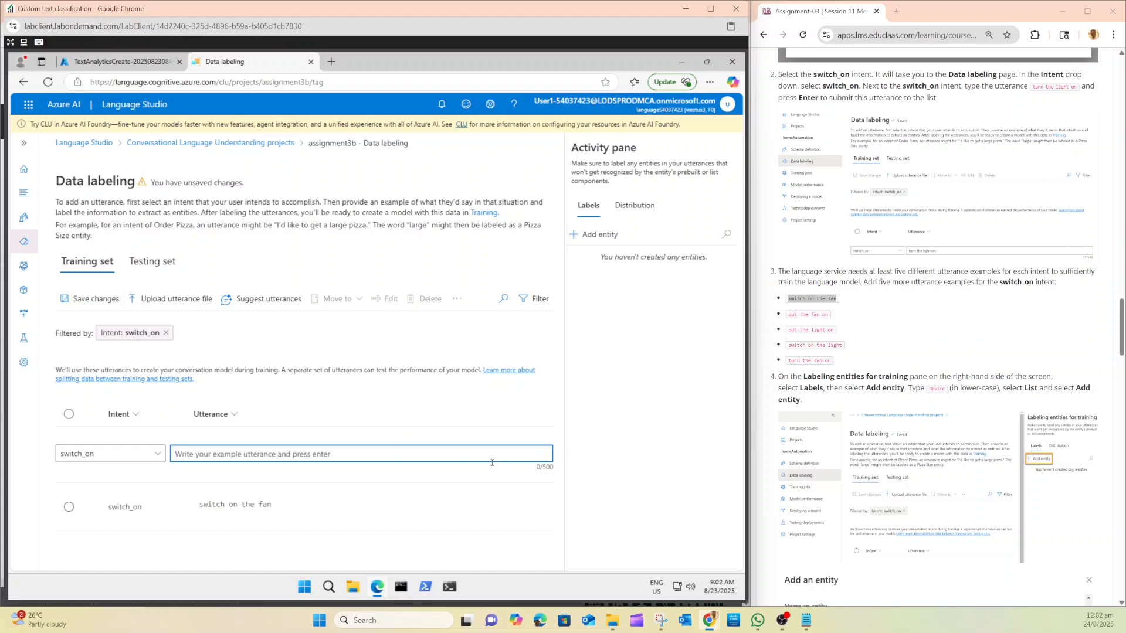
{"action": "type", "text": "p"}
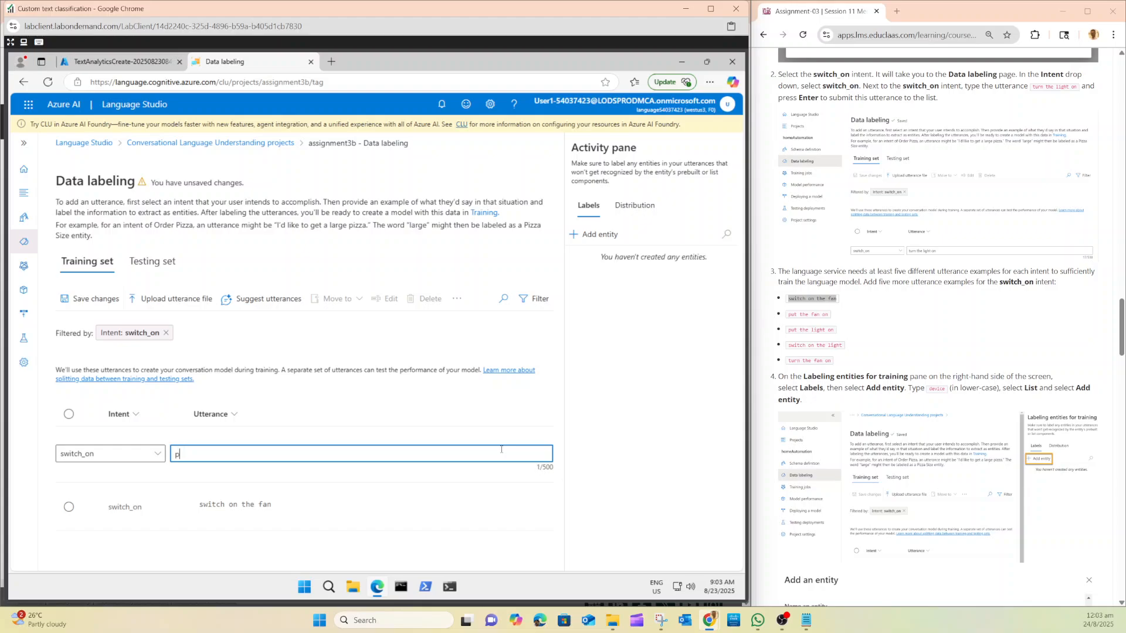
{"action": "type", "text": "yt the fan on"}
{"action": "key", "text": "Return"}
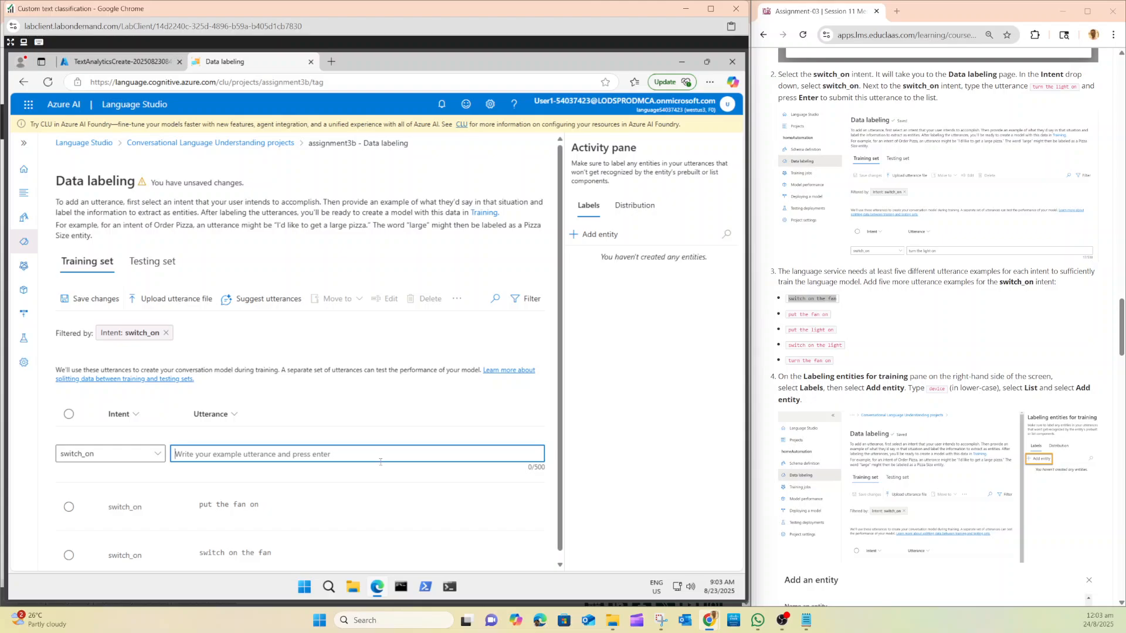
{"action": "type", "text": "put the light o"}
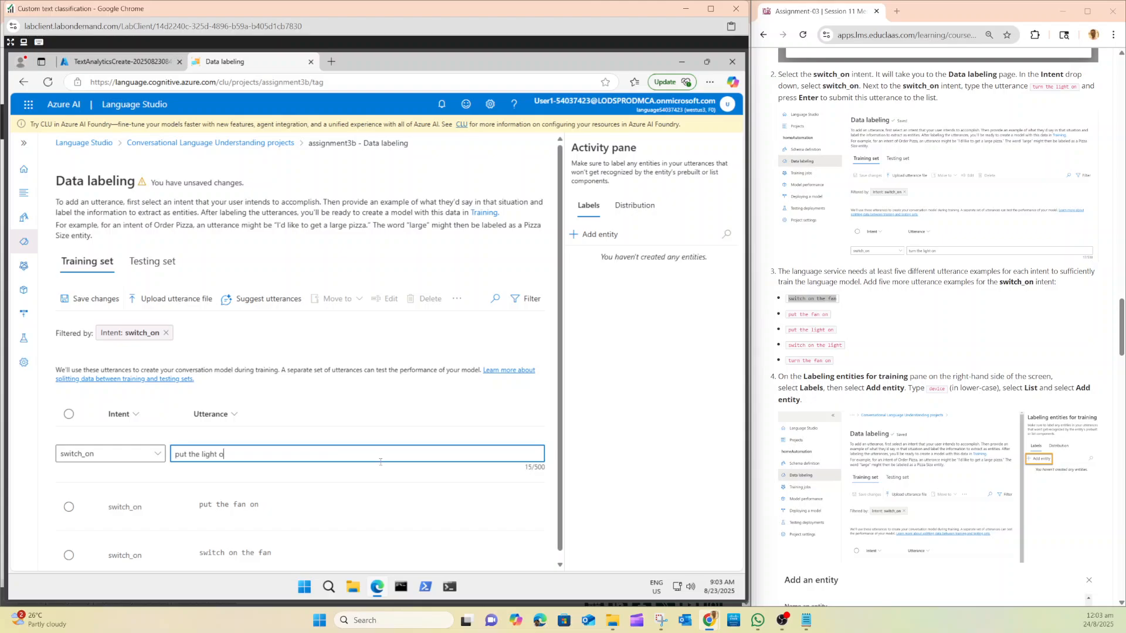
{"action": "type", "text": "n"}
{"action": "key", "text": "Return"}
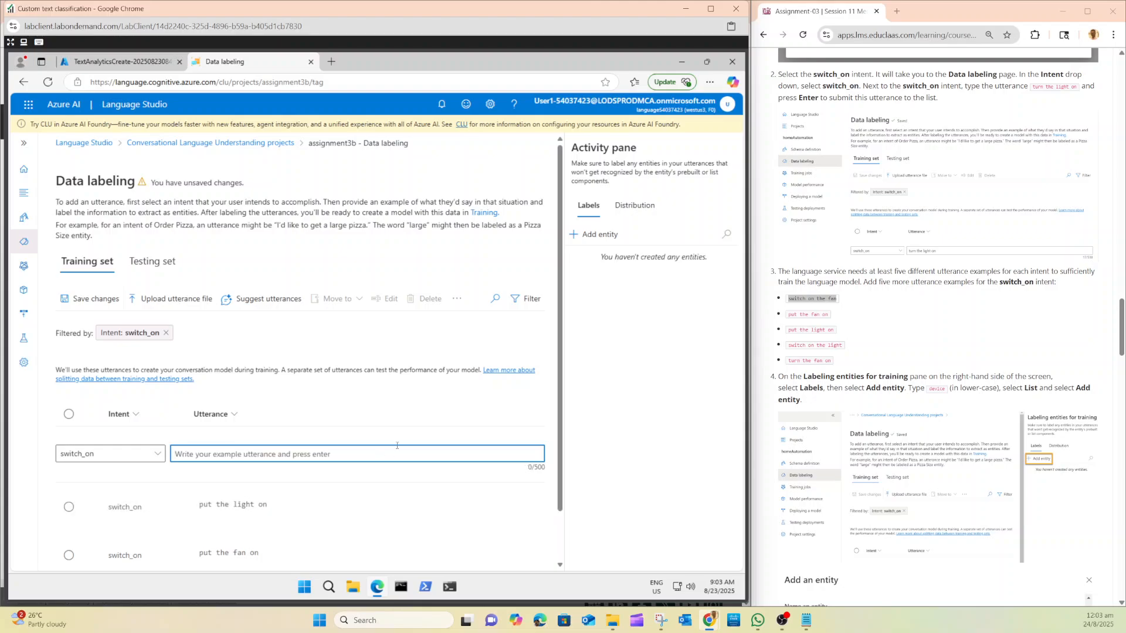
Add the utterances "switch on the light" and "turn the fan on" to the switch_on intent.
{"action": "type", "text": "swi"}
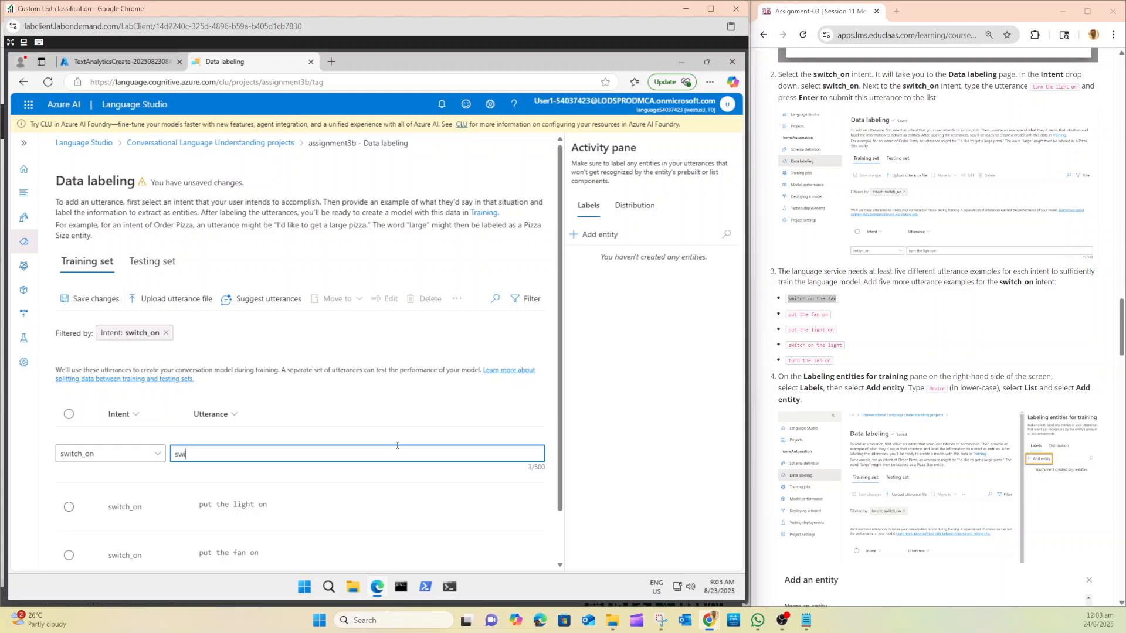
{"action": "type", "text": "tch on the light"}
{"action": "key", "text": "Return"}
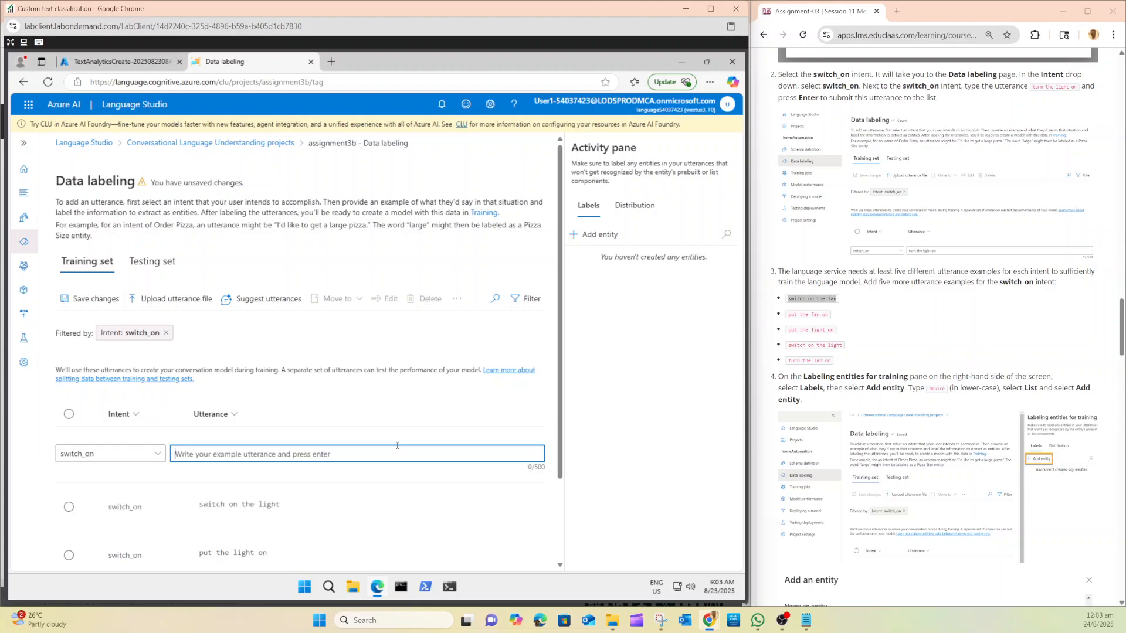
{"action": "type", "text": "turn the fan on"}
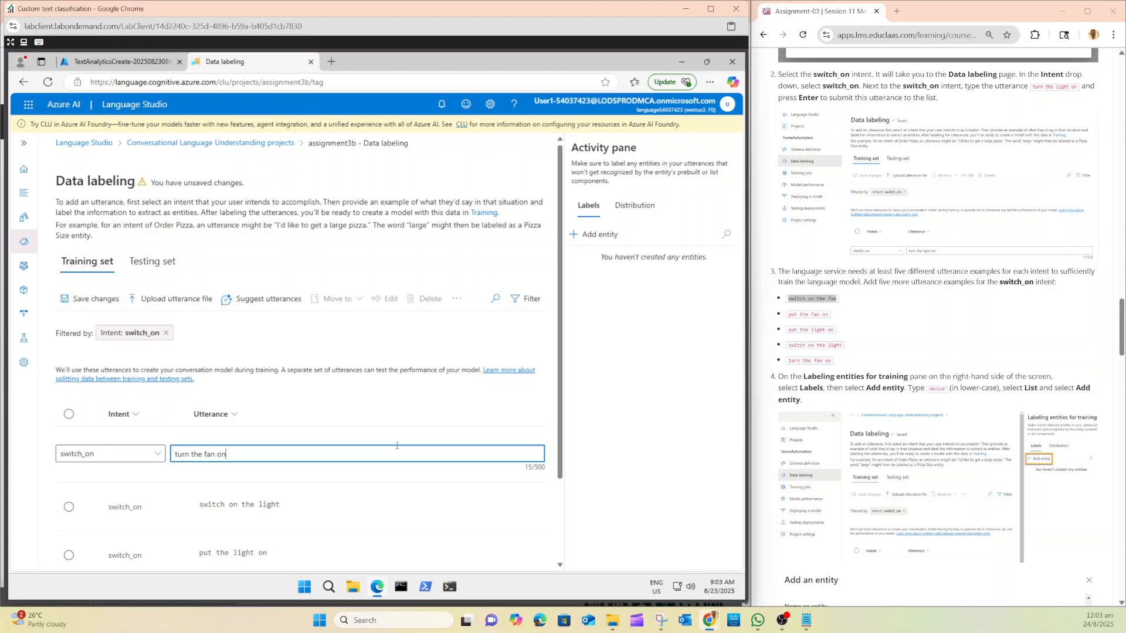
{"action": "key", "text": "Return"}
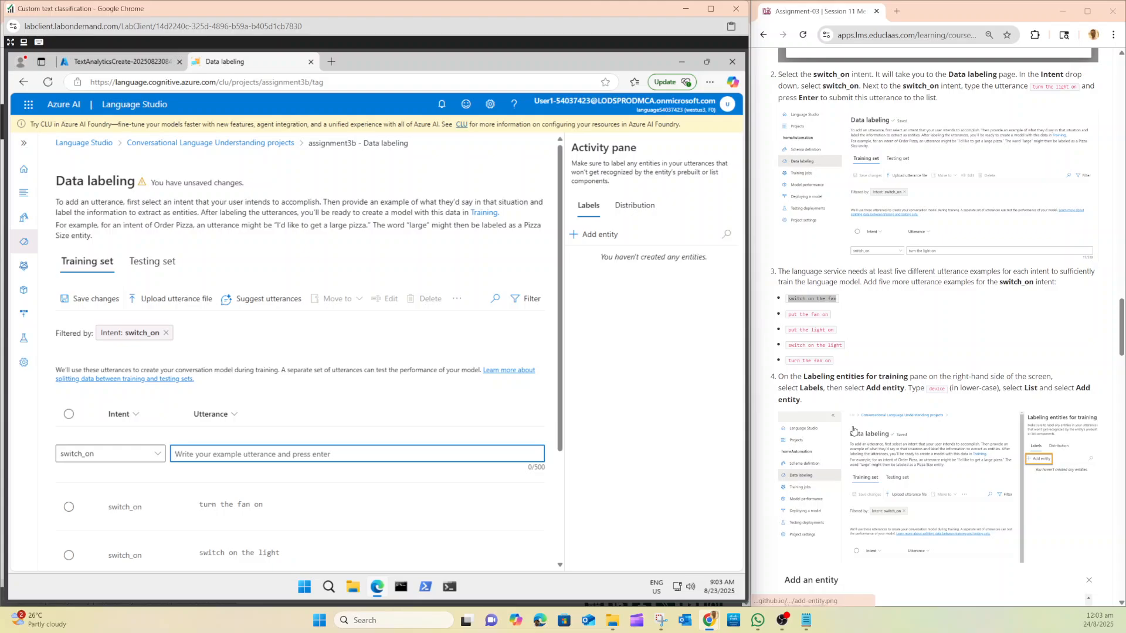
Save the labeled utterances and skip all the entity labeling tips.
{"action": "scroll", "coordinate": [448, 431], "scroll_direction": "down", "scroll_amount": 2}
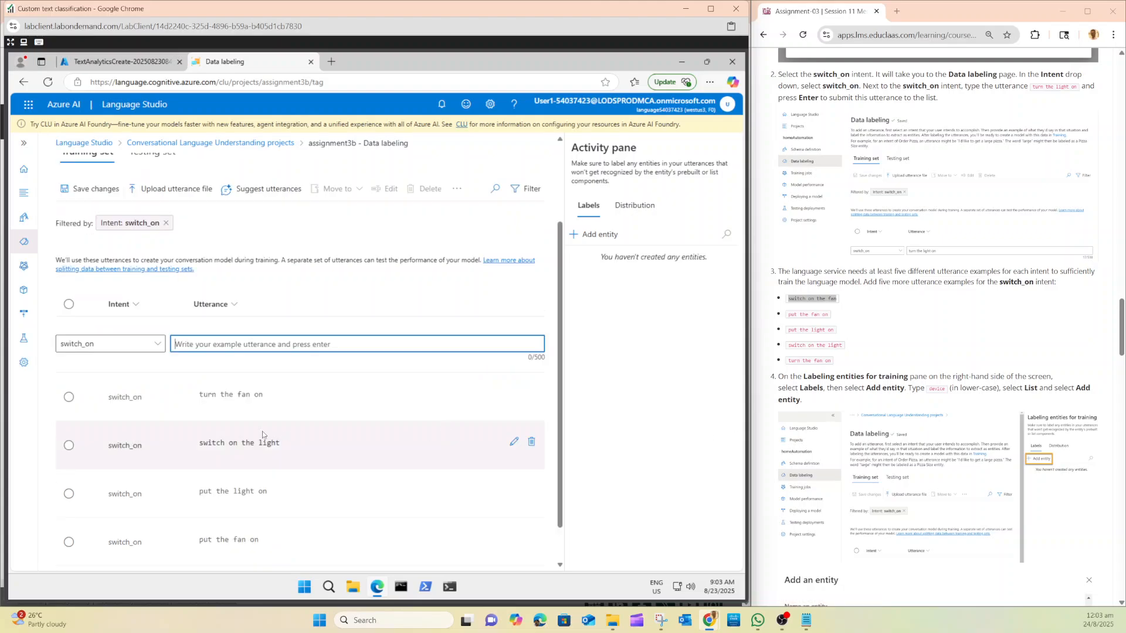
{"action": "left_click", "coordinate": [82, 194]}
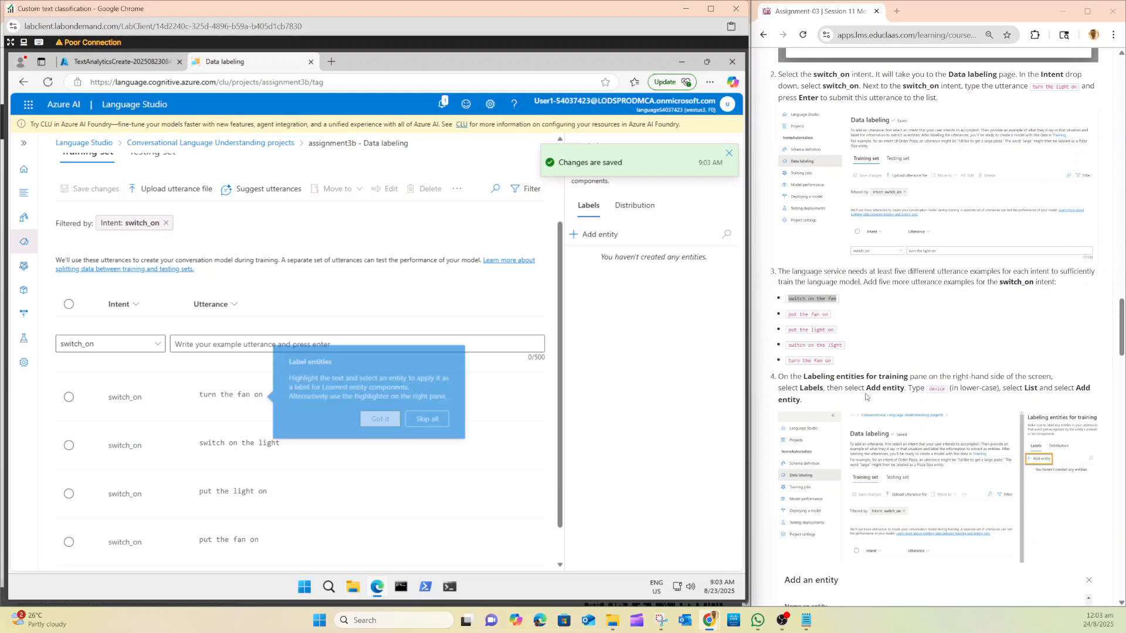
{"action": "left_click", "coordinate": [434, 421]}
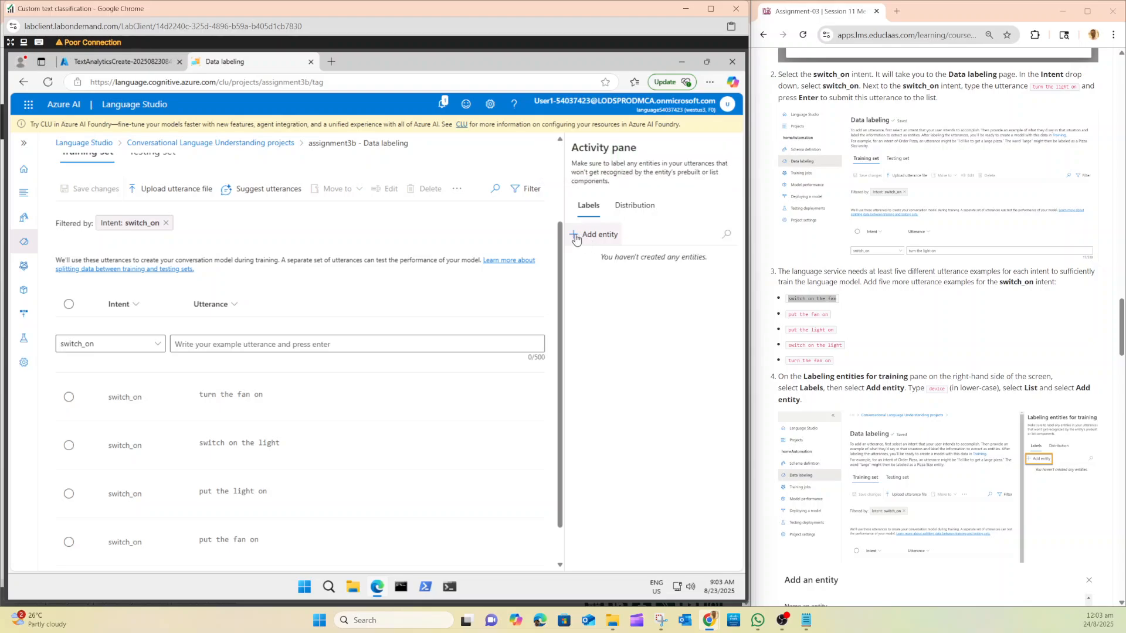
Add an entity named device with the List component, following the assignment instructions.
{"action": "left_click", "coordinate": [590, 238]}
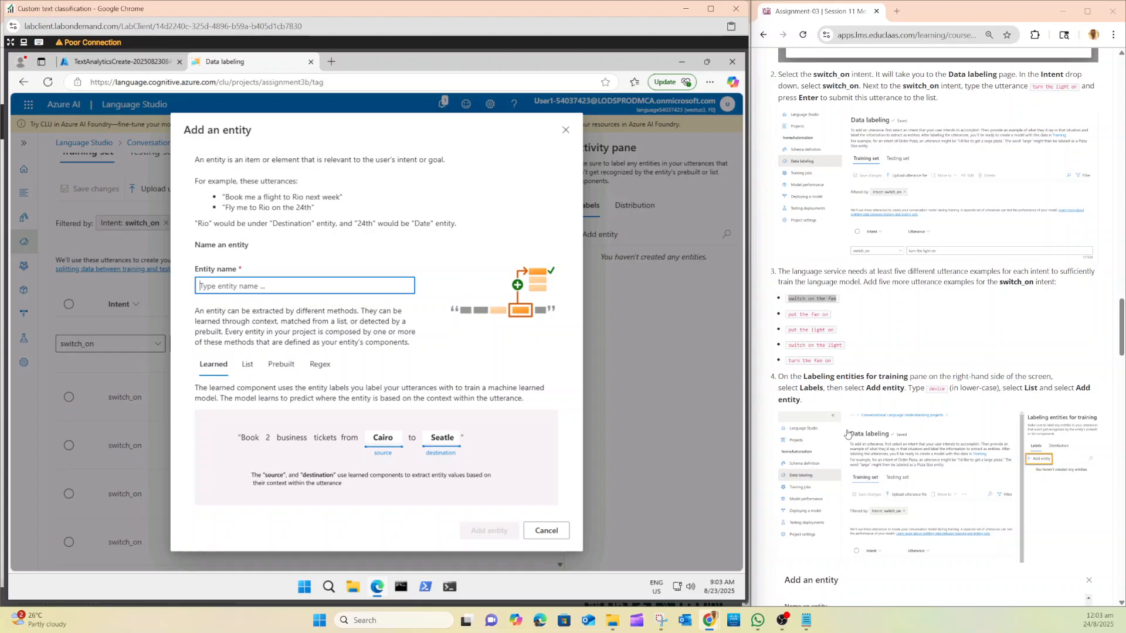
{"action": "scroll", "coordinate": [889, 460], "scroll_direction": "down", "scroll_amount": 1}
{"action": "scroll", "coordinate": [888, 460], "scroll_direction": "down", "scroll_amount": 2}
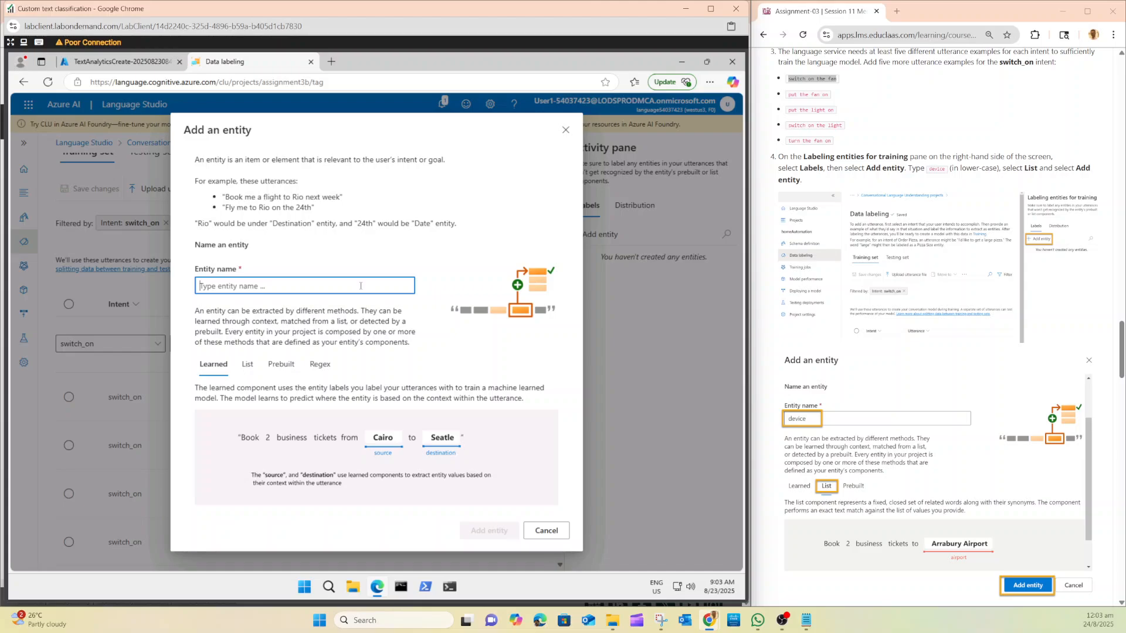
{"action": "type", "text": "device"}
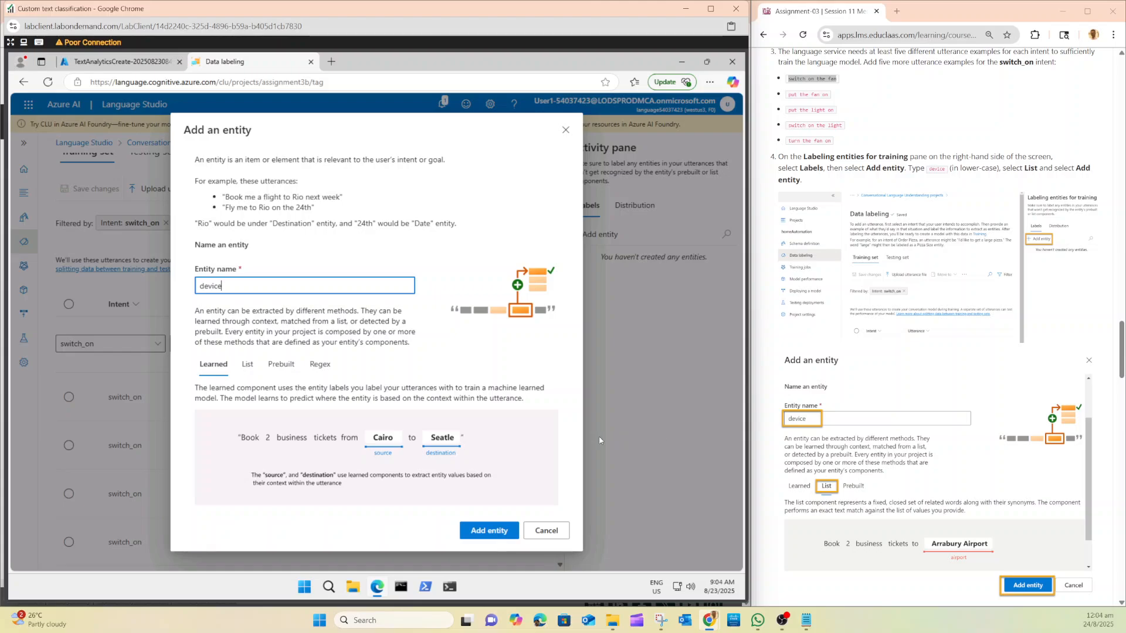
{"action": "left_click", "coordinate": [247, 365]}
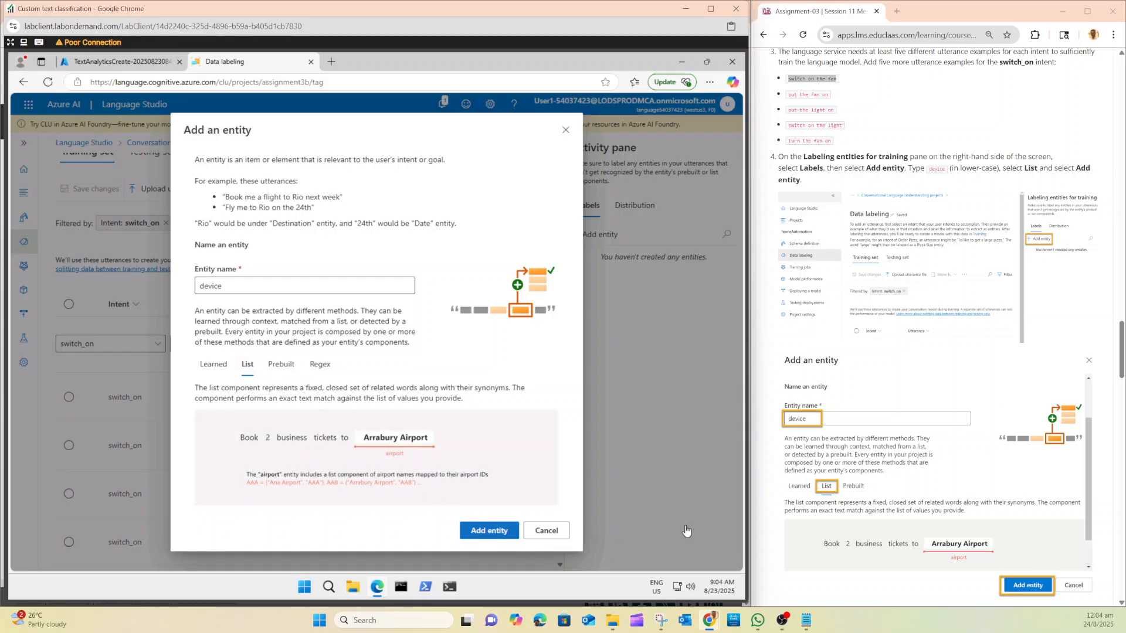
{"action": "scroll", "coordinate": [854, 530], "scroll_direction": "down", "scroll_amount": 1}
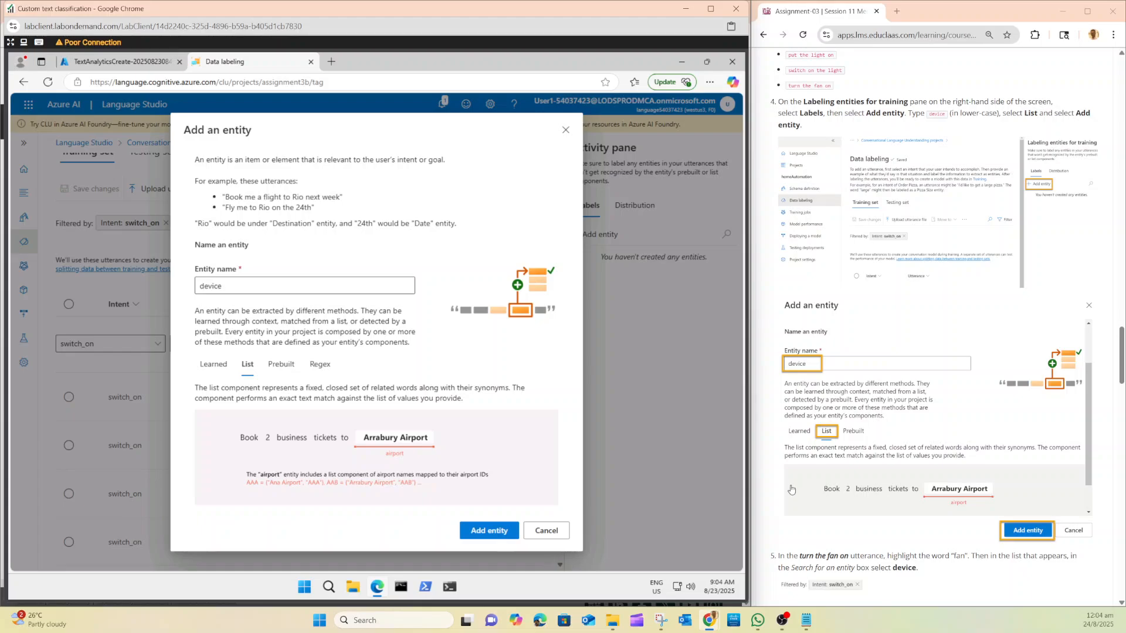
{"action": "left_click", "coordinate": [491, 531]}
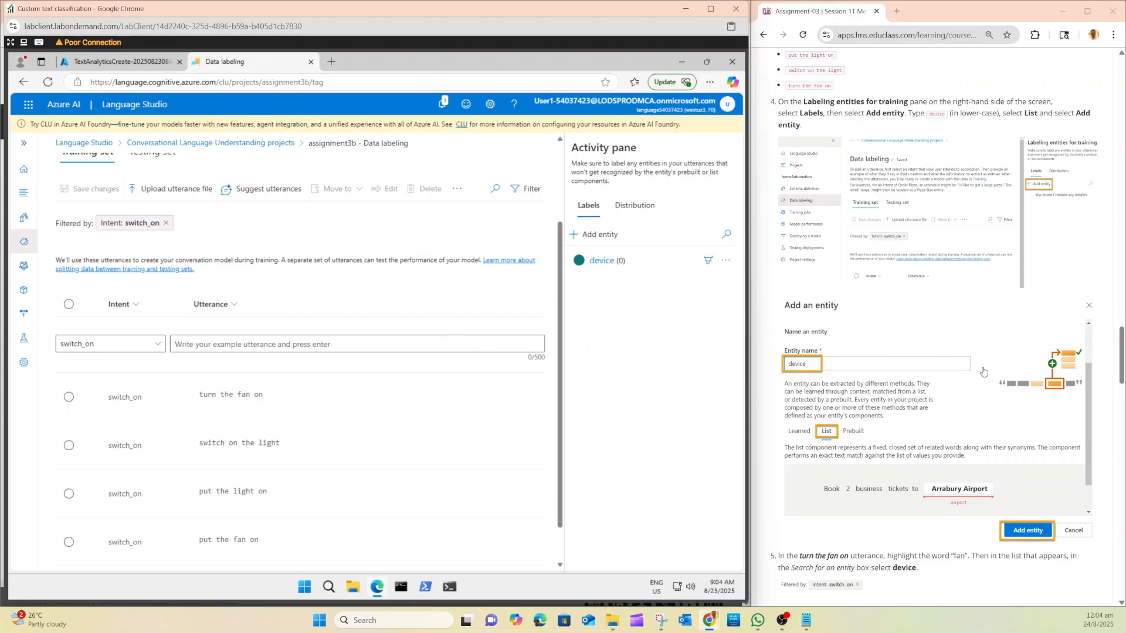
Label the word "fan" in the "turn the fan on" utterance with the device entity.
{"action": "scroll", "coordinate": [956, 384], "scroll_direction": "down", "scroll_amount": 5}
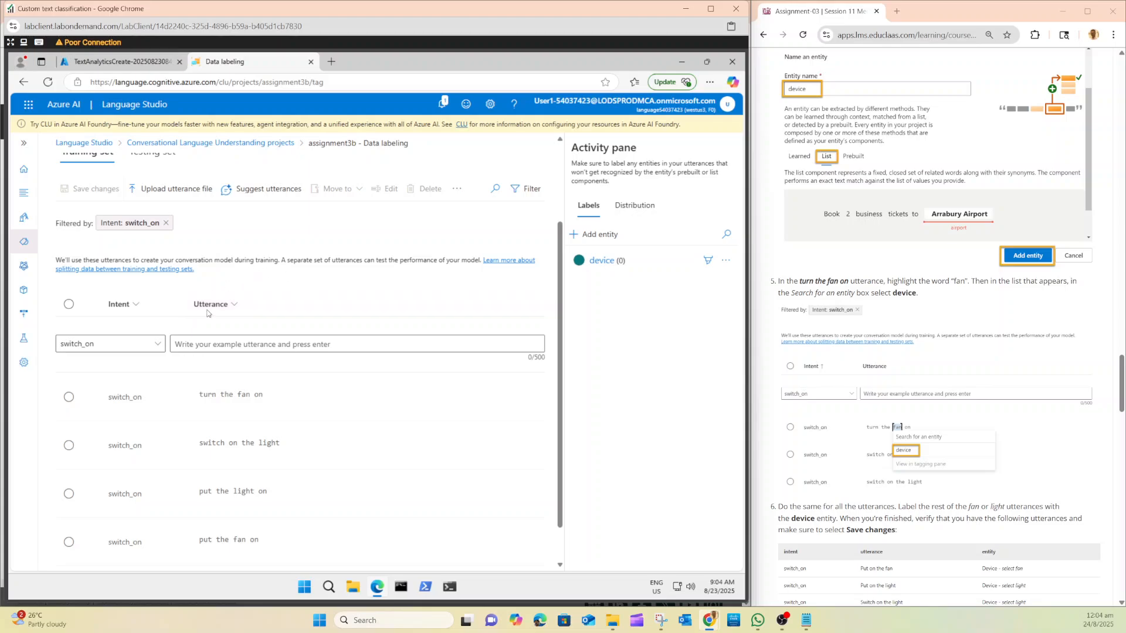
{"action": "double_click", "coordinate": [244, 396]}
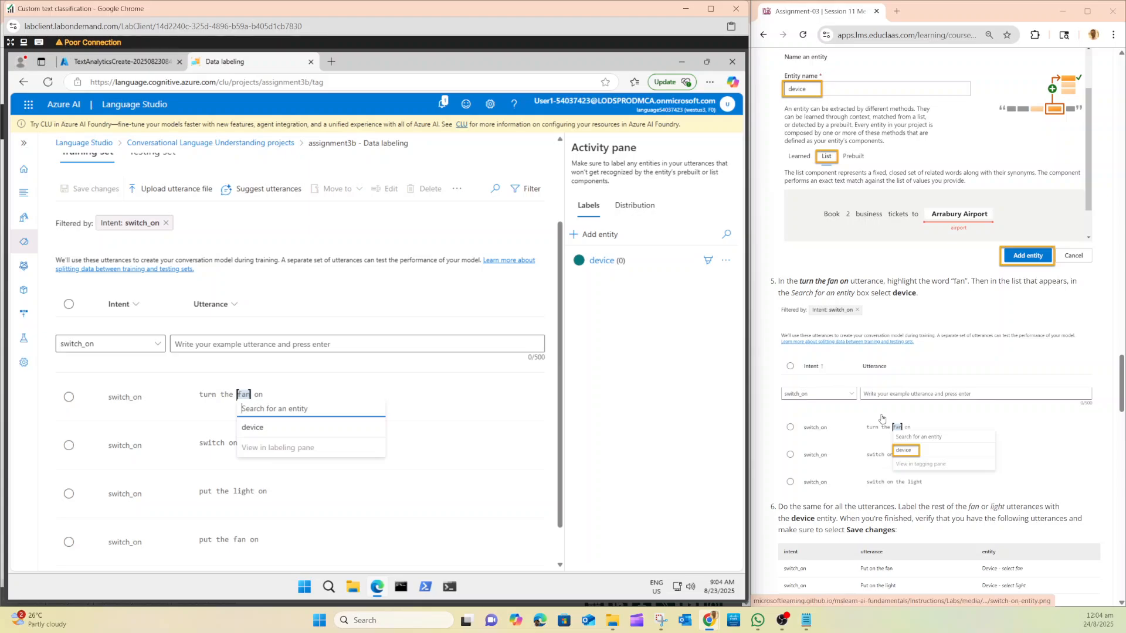
{"action": "left_click", "coordinate": [255, 428]}
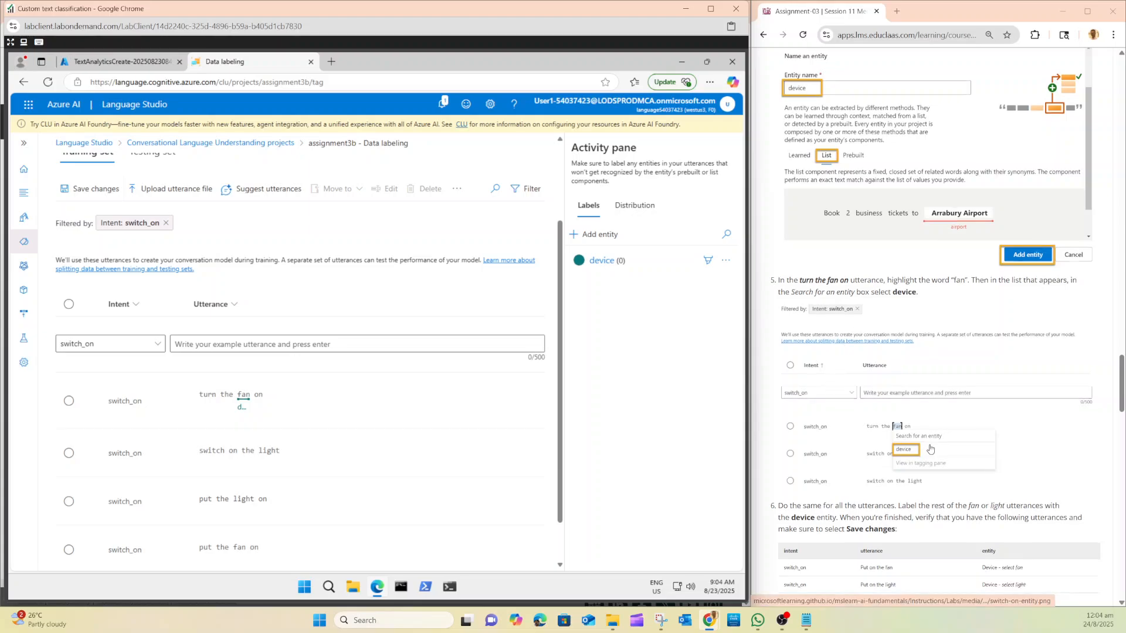
{"action": "scroll", "coordinate": [929, 449], "scroll_direction": "down", "scroll_amount": 3}
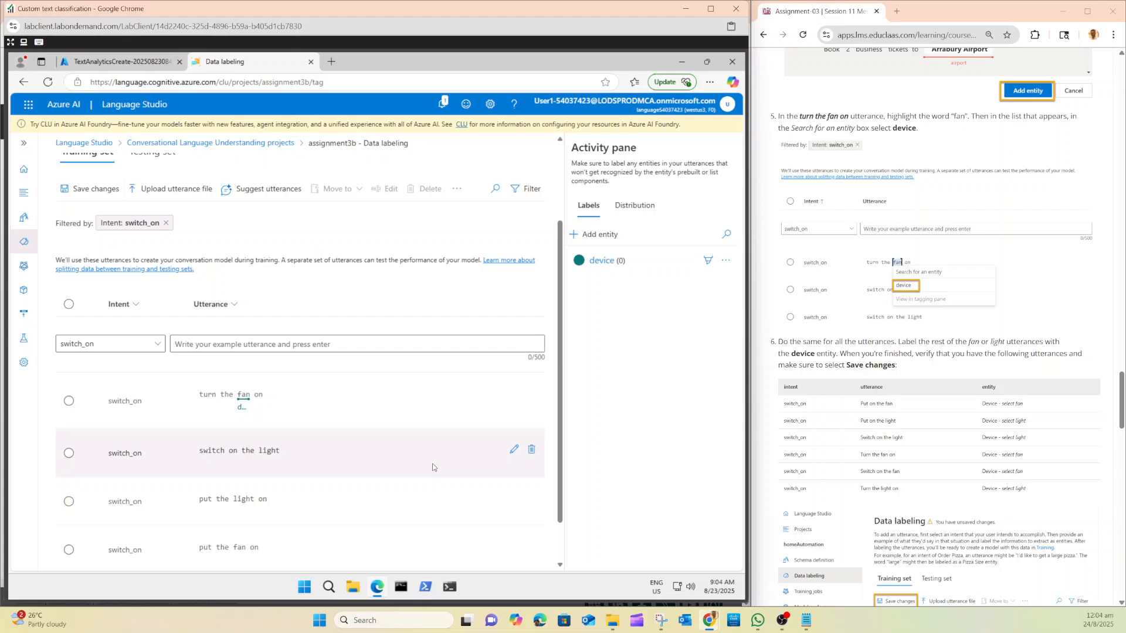
{"action": "mouse_move", "coordinate": [258, 455]}
{"action": "left_mouse_down"}
{"action": "mouse_move", "coordinate": [282, 456]}
{"action": "mouse_move", "coordinate": [270, 456]}
{"action": "left_mouse_up"}
{"action": "right_click", "coordinate": [271, 456]}
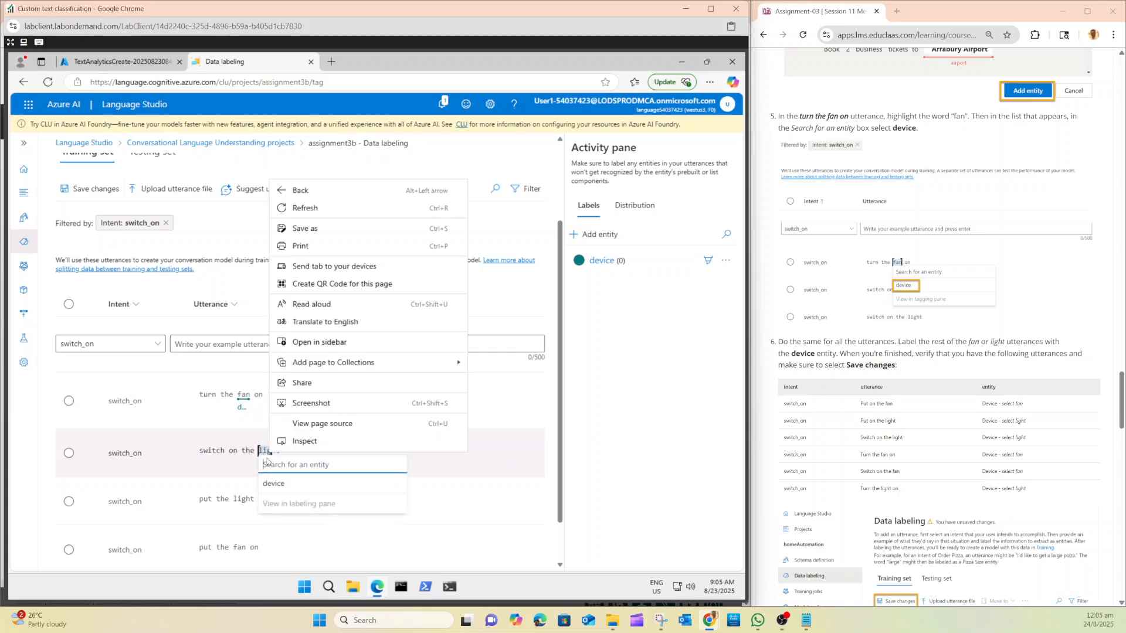
{"action": "left_click", "coordinate": [267, 461]}
{"action": "left_click", "coordinate": [279, 452]}
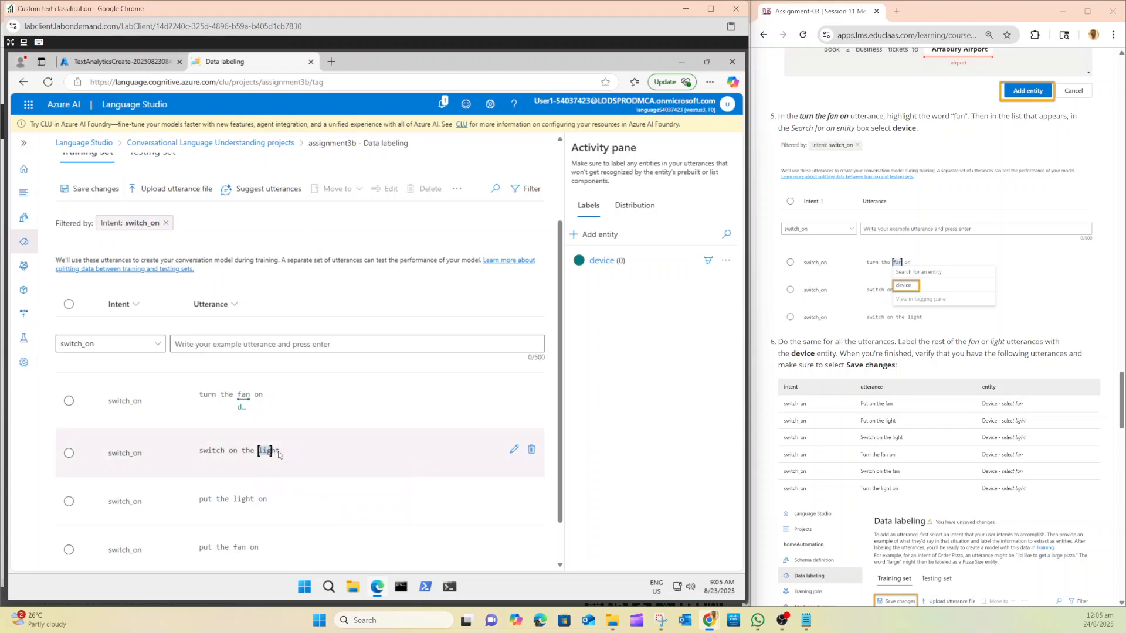
{"action": "left_click", "coordinate": [505, 460]}
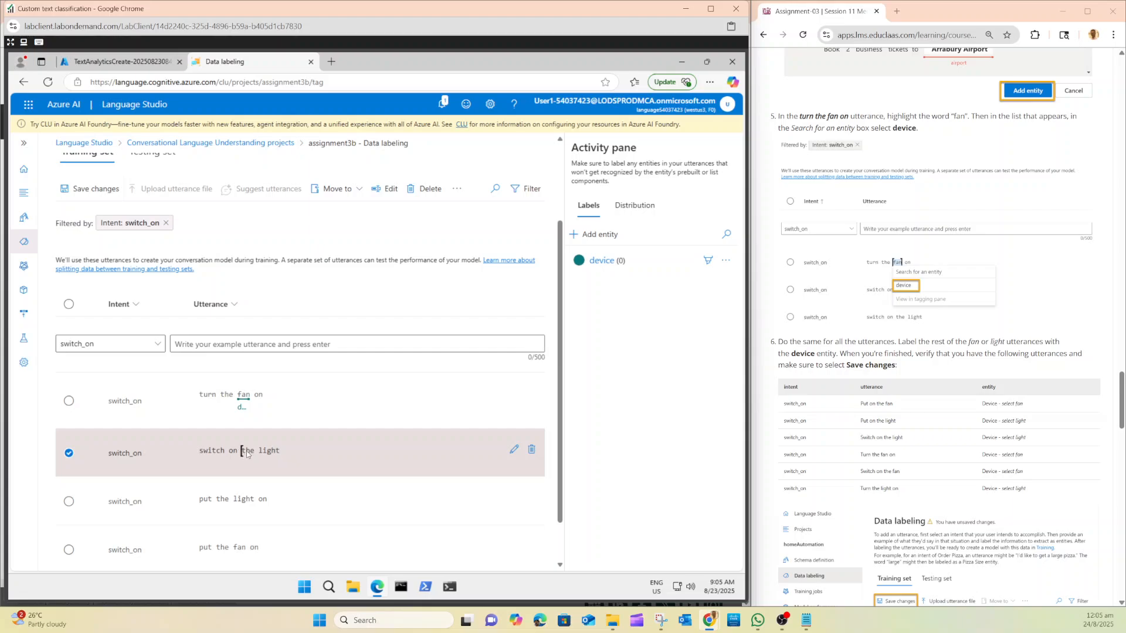
{"action": "left_click_drag", "start_coordinate": [260, 452], "coordinate": [281, 458]}
{"action": "key", "text": "shift+Right"}
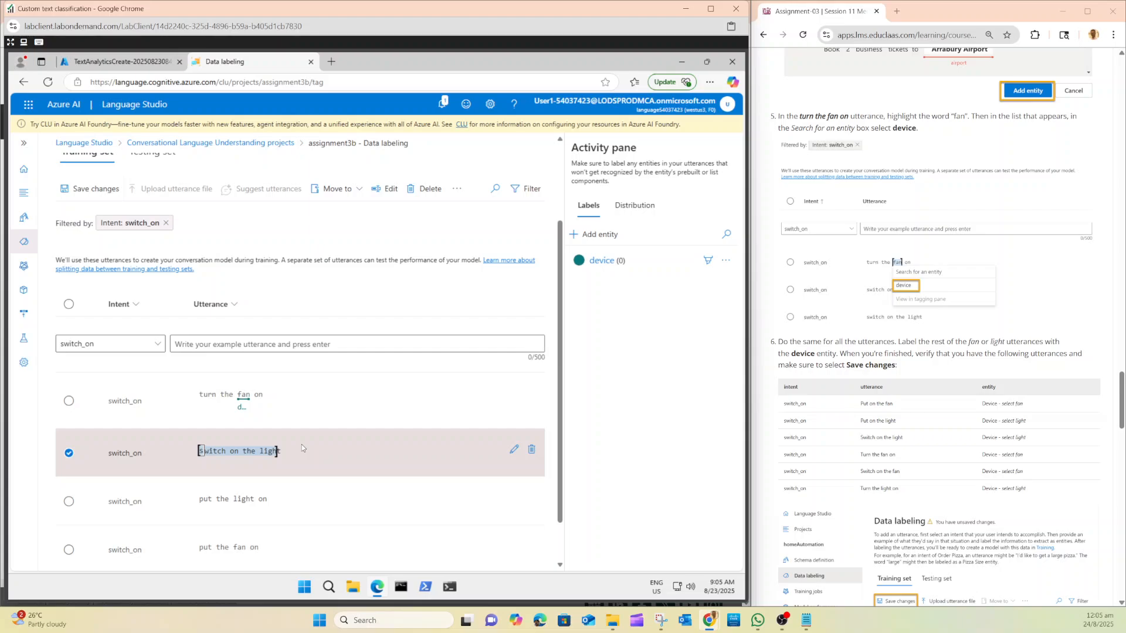
{"action": "left_click", "coordinate": [514, 453]}
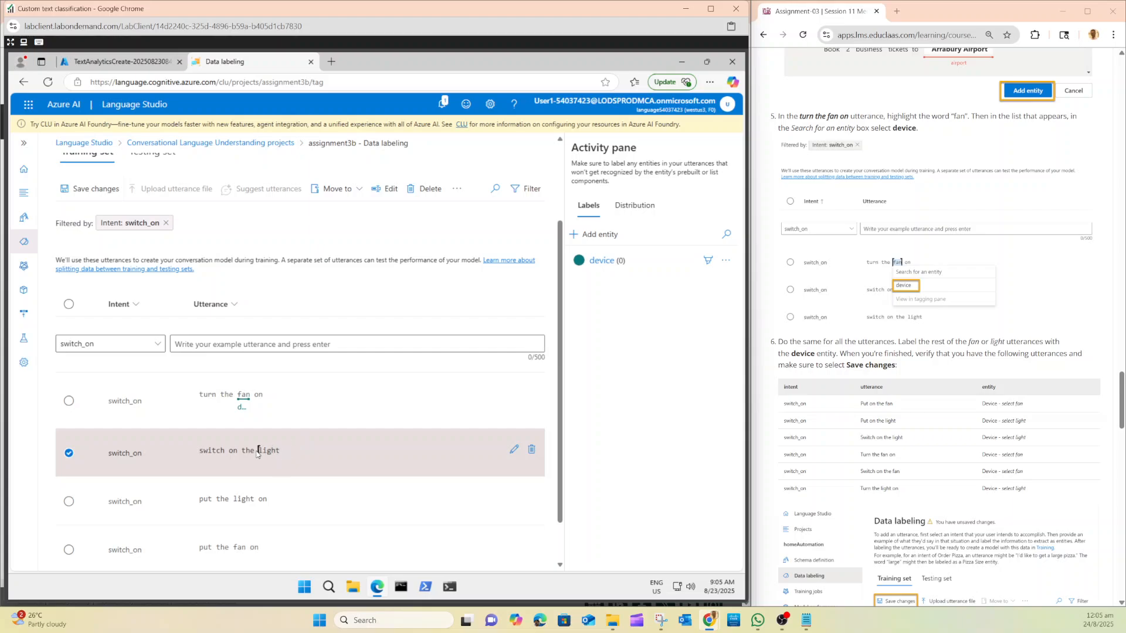
{"action": "left_click_drag", "start_coordinate": [260, 452], "coordinate": [355, 458]}
{"action": "right_click", "coordinate": [286, 452]}
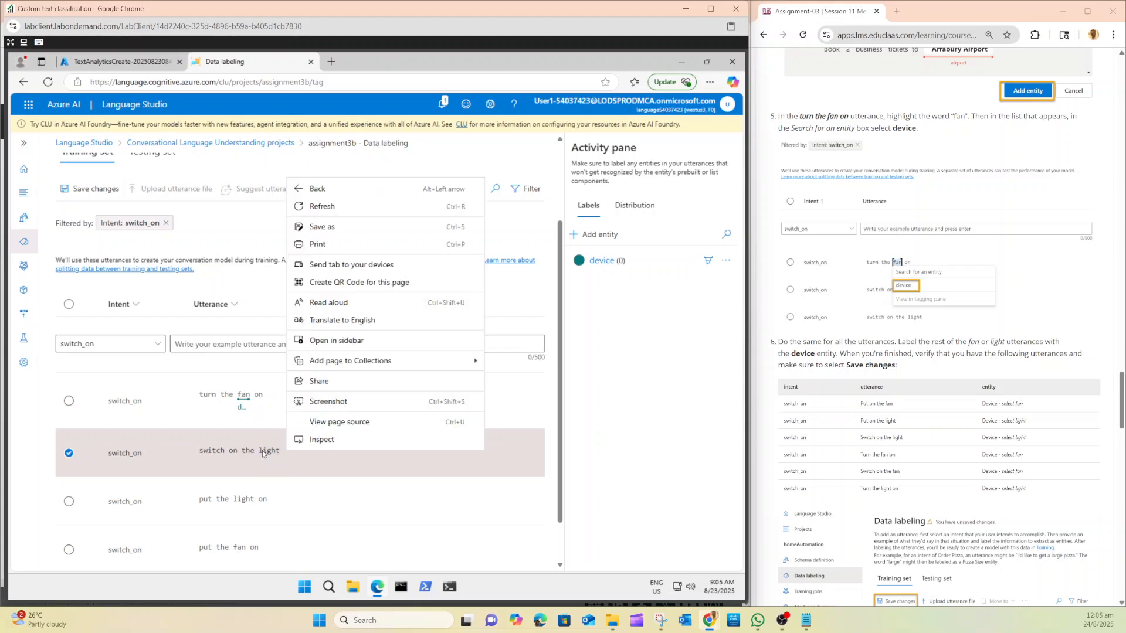
{"action": "left_click", "coordinate": [265, 453]}
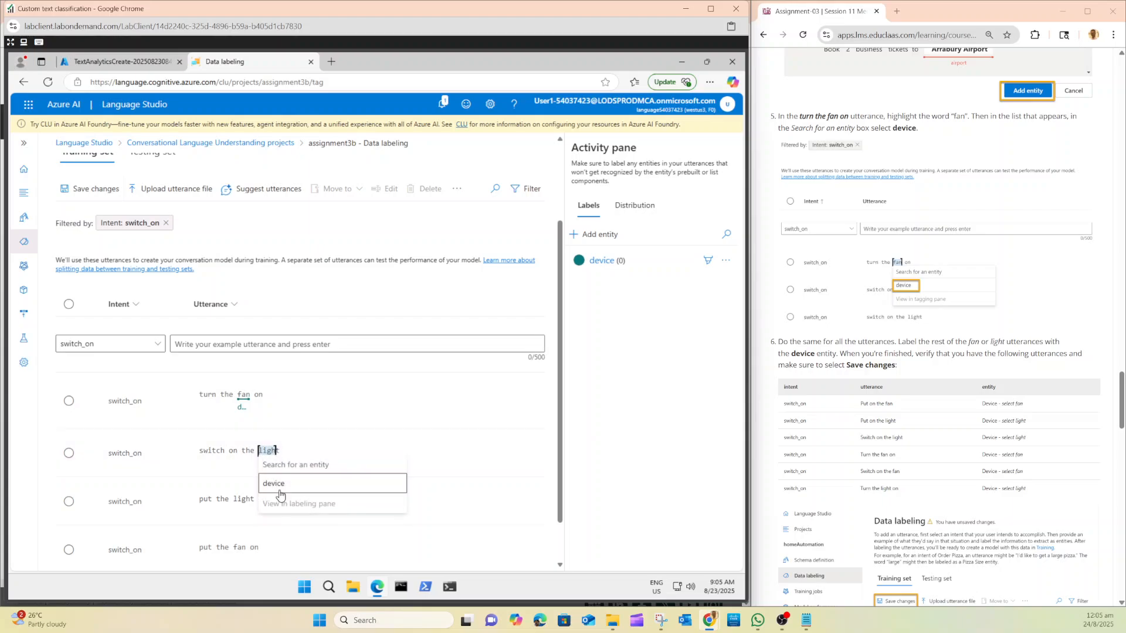
{"action": "left_click", "coordinate": [282, 455]}
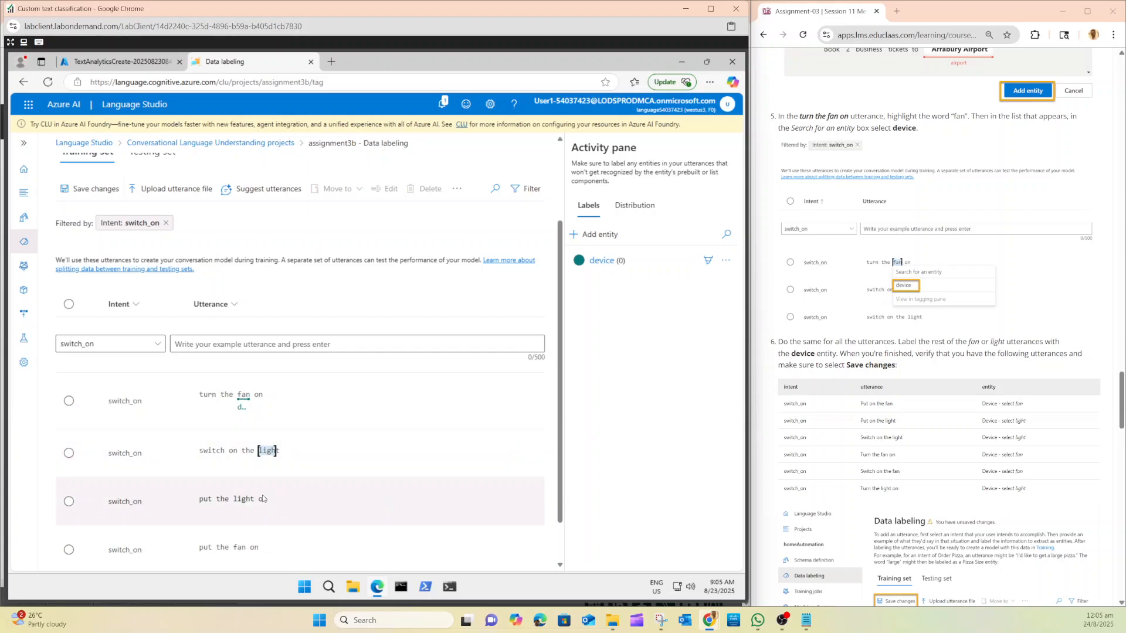
Label the word "light" in the "put the light on" utterance with the device entity.
{"action": "left_click_drag", "start_coordinate": [232, 503], "coordinate": [252, 505]}
{"action": "left_click", "coordinate": [244, 531]}
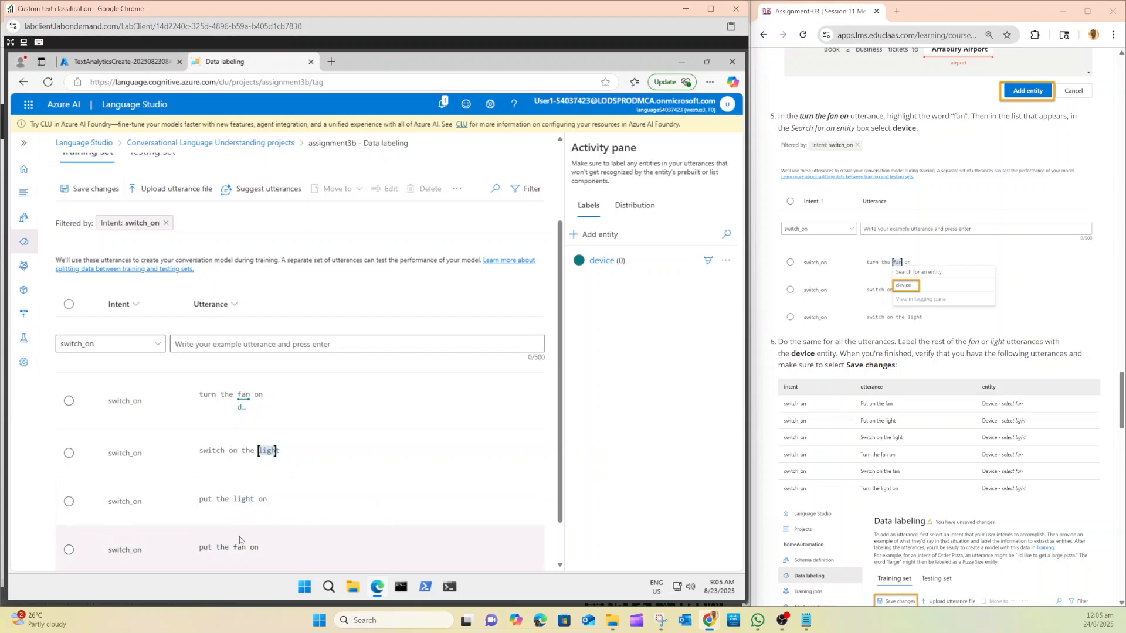
{"action": "left_click_drag", "start_coordinate": [260, 451], "coordinate": [269, 450]}
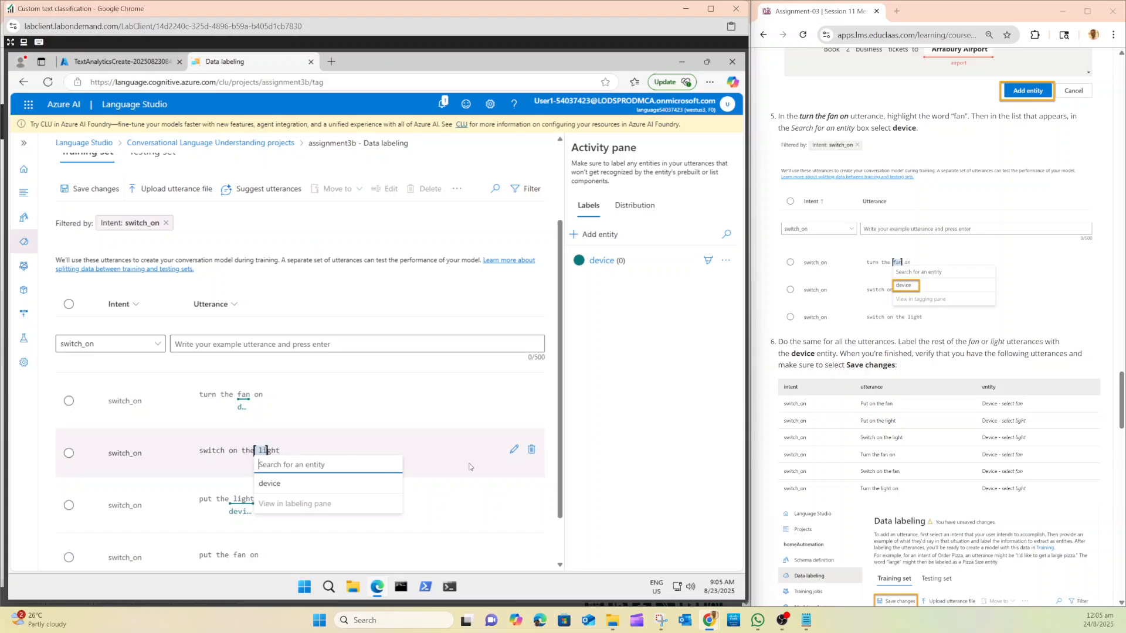
{"action": "left_click", "coordinate": [513, 451]}
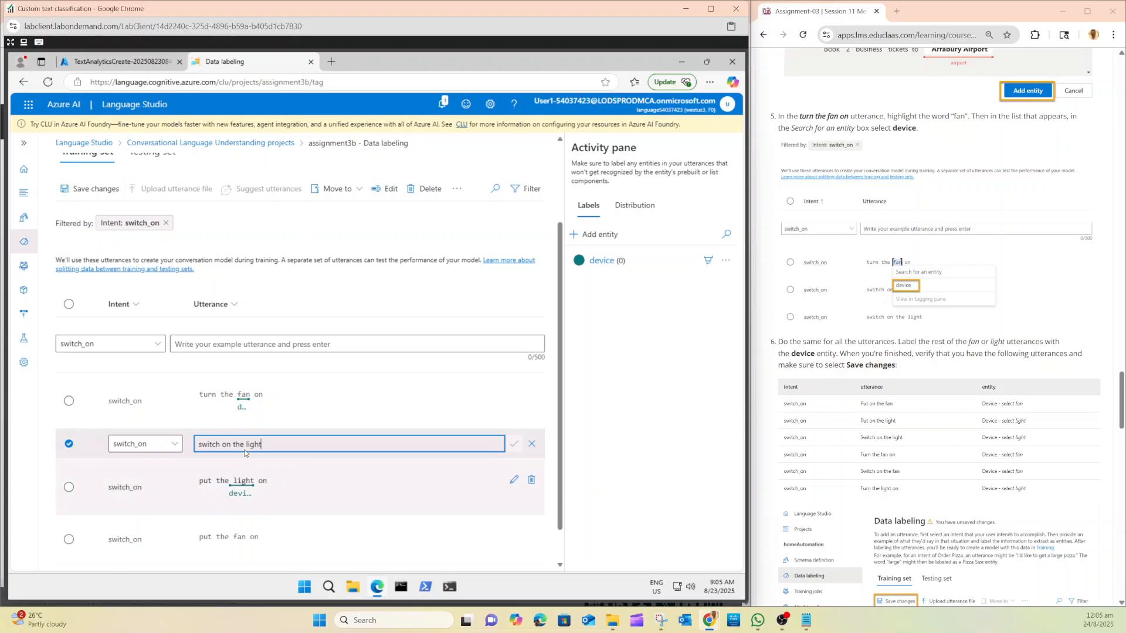
{"action": "left_click_drag", "start_coordinate": [245, 444], "coordinate": [266, 444]}
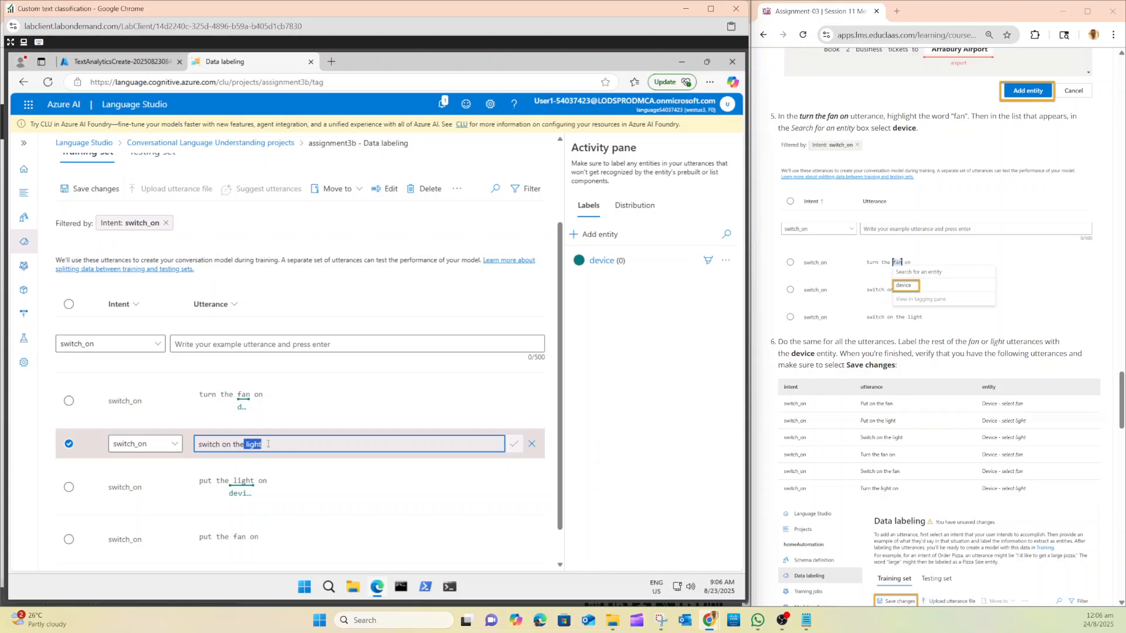
{"action": "left_click", "coordinate": [287, 479]}
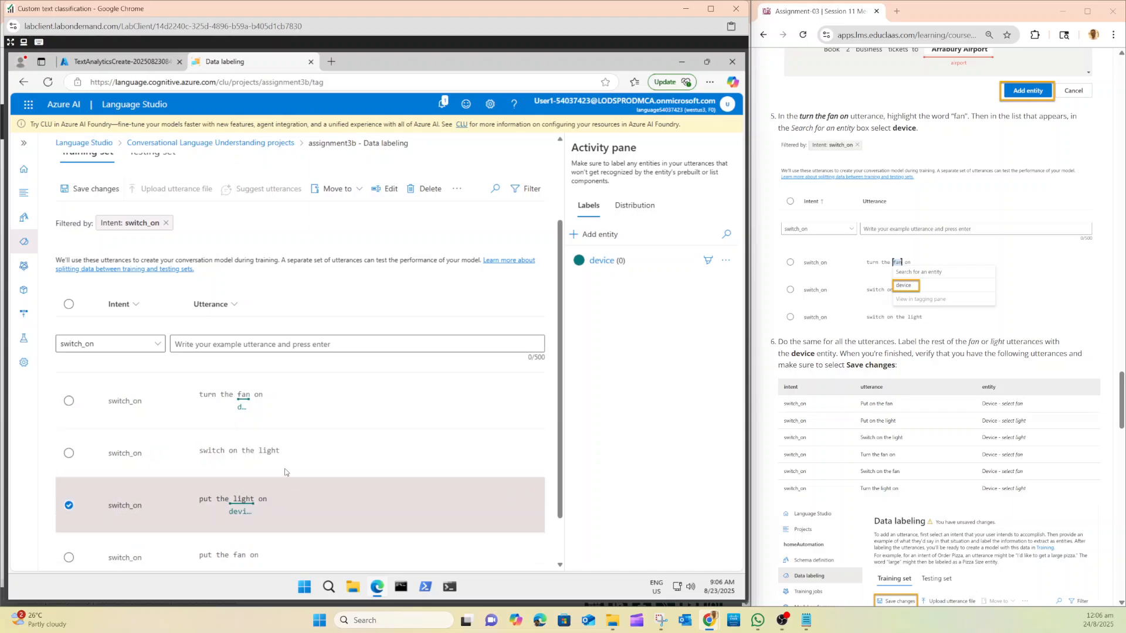
Label "light" in "switch on the light" and "fan" in "put the fan on" with the device entity.
{"action": "scroll", "coordinate": [288, 485], "scroll_direction": "down", "scroll_amount": 1}
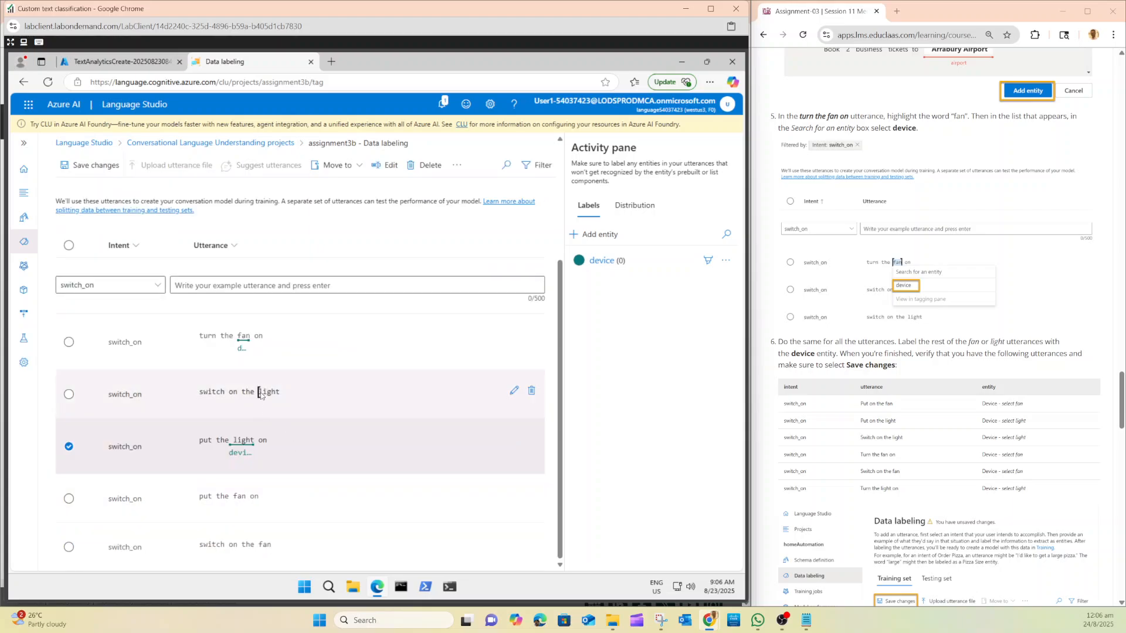
{"action": "left_click_drag", "start_coordinate": [266, 394], "coordinate": [280, 398]}
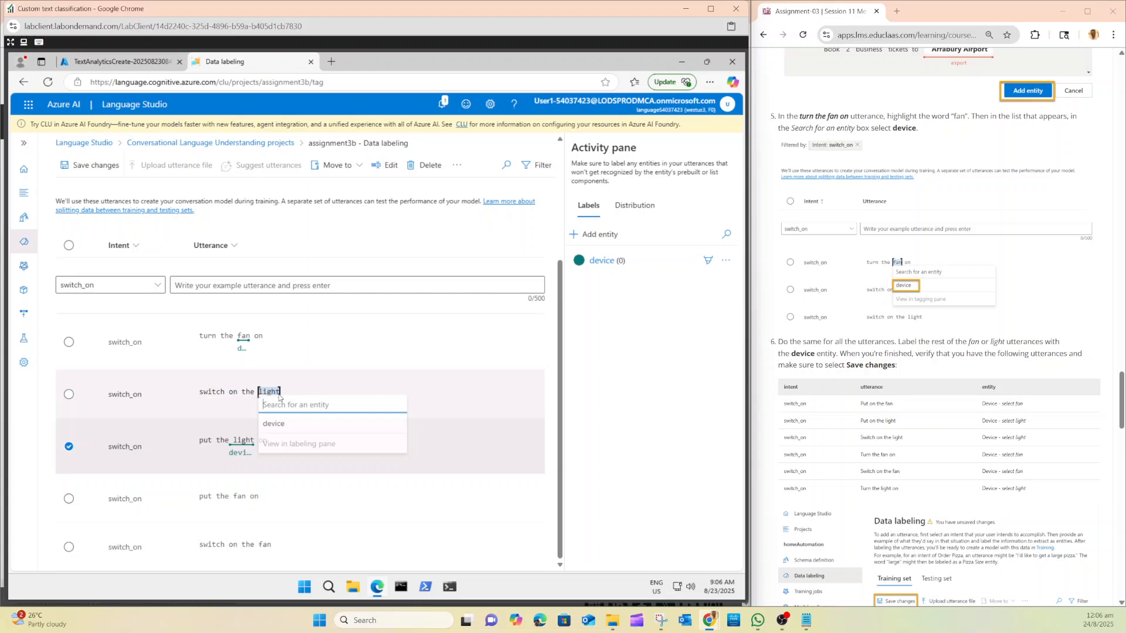
{"action": "left_click", "coordinate": [276, 425]}
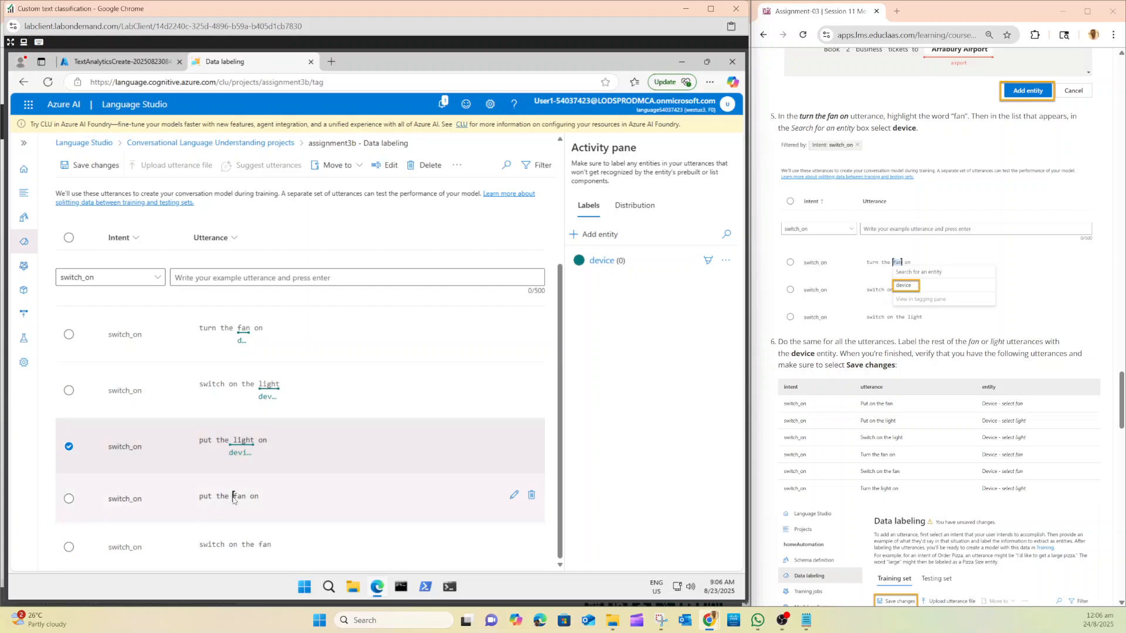
{"action": "left_click_drag", "start_coordinate": [238, 501], "coordinate": [248, 502]}
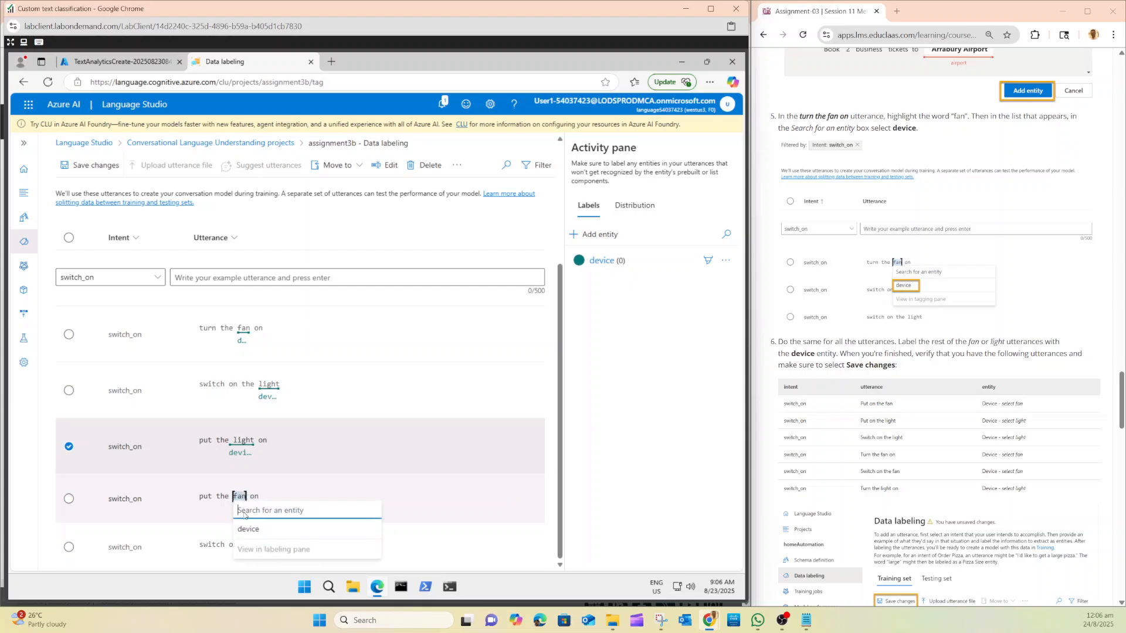
{"action": "left_click", "coordinate": [243, 530]}
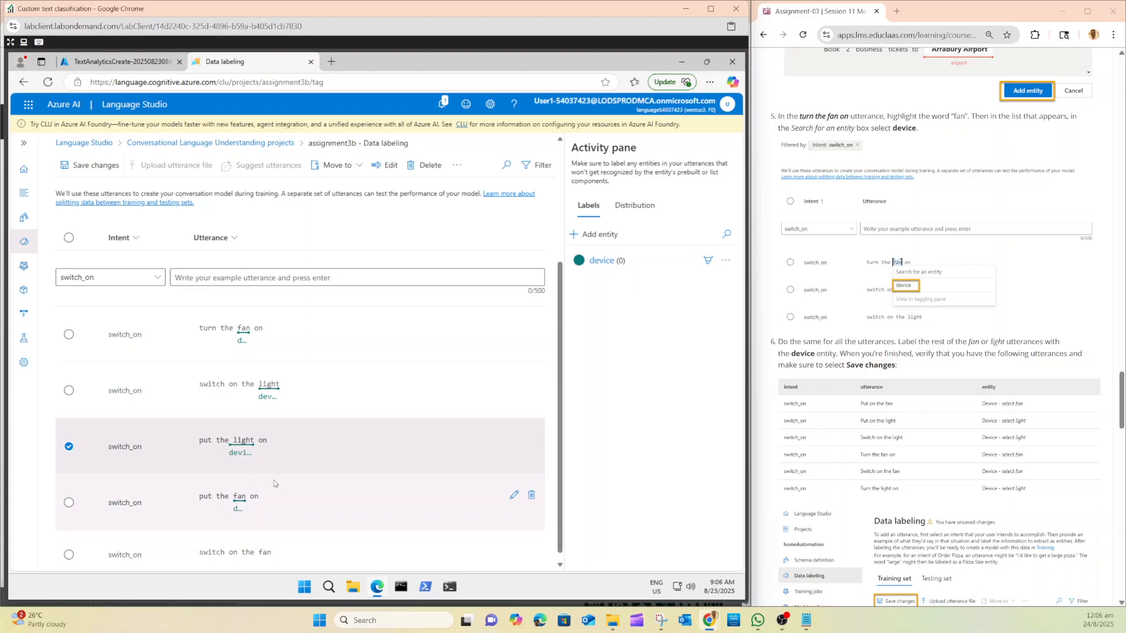
Label the word "fan" in the "switch on the fan" utterance with the device entity.
{"action": "scroll", "coordinate": [302, 479], "scroll_direction": "down", "scroll_amount": 1}
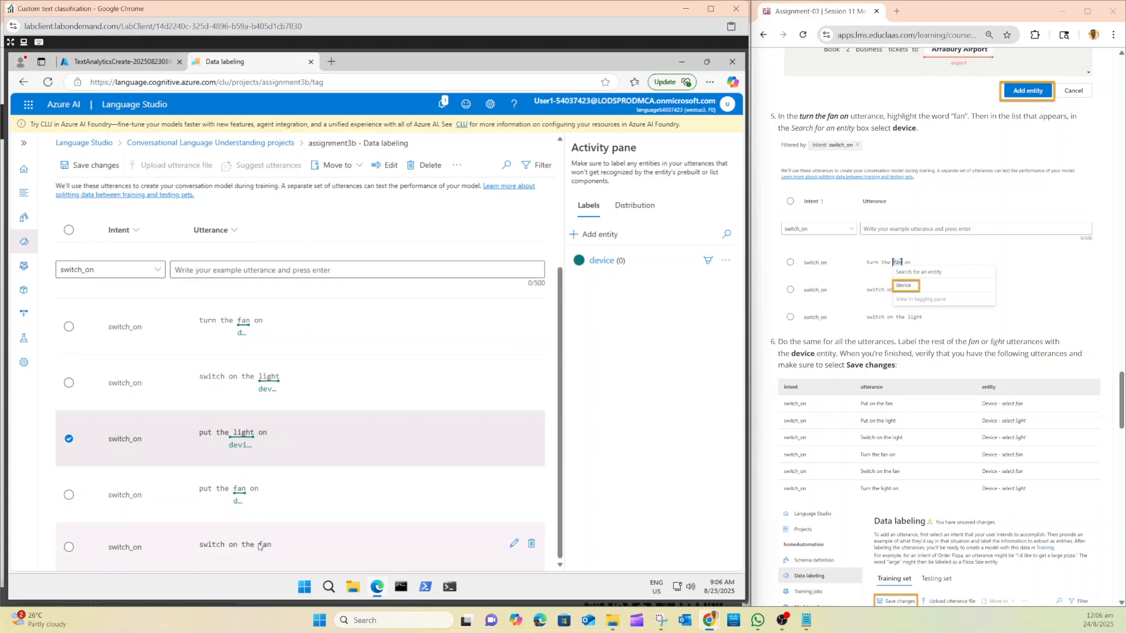
{"action": "left_click_drag", "start_coordinate": [259, 546], "coordinate": [272, 548]}
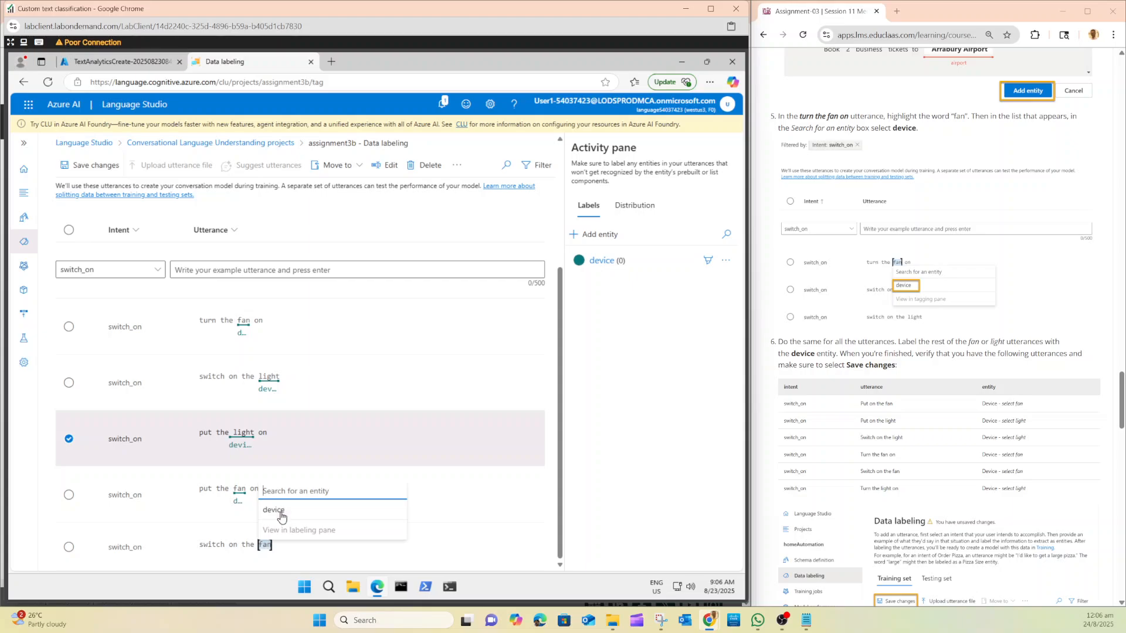
{"action": "left_click", "coordinate": [280, 515]}
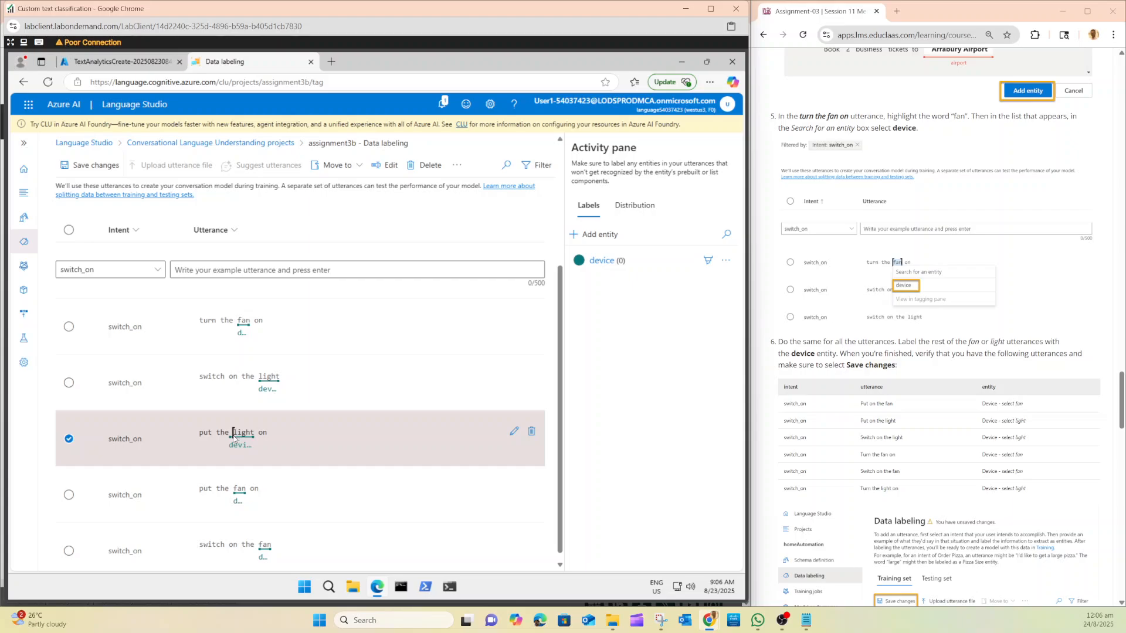
Remove the device label in "put the light on", relabel only the word "light" with the device entity, and save the labeling changes.
{"action": "left_click_drag", "start_coordinate": [234, 434], "coordinate": [256, 440]}
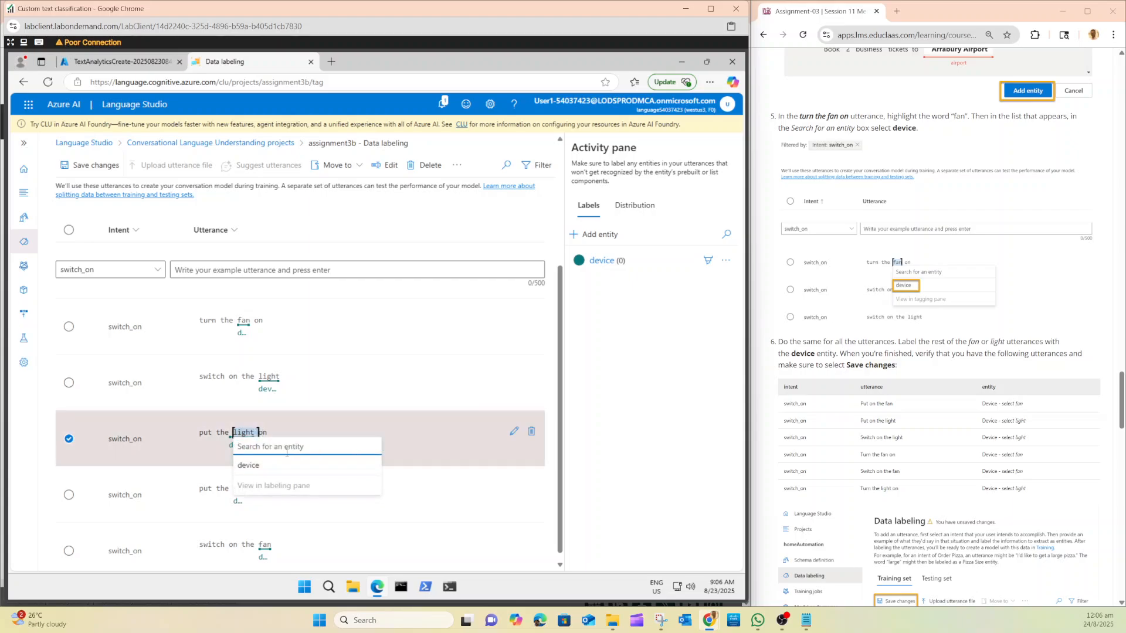
{"action": "left_click", "coordinate": [248, 465]}
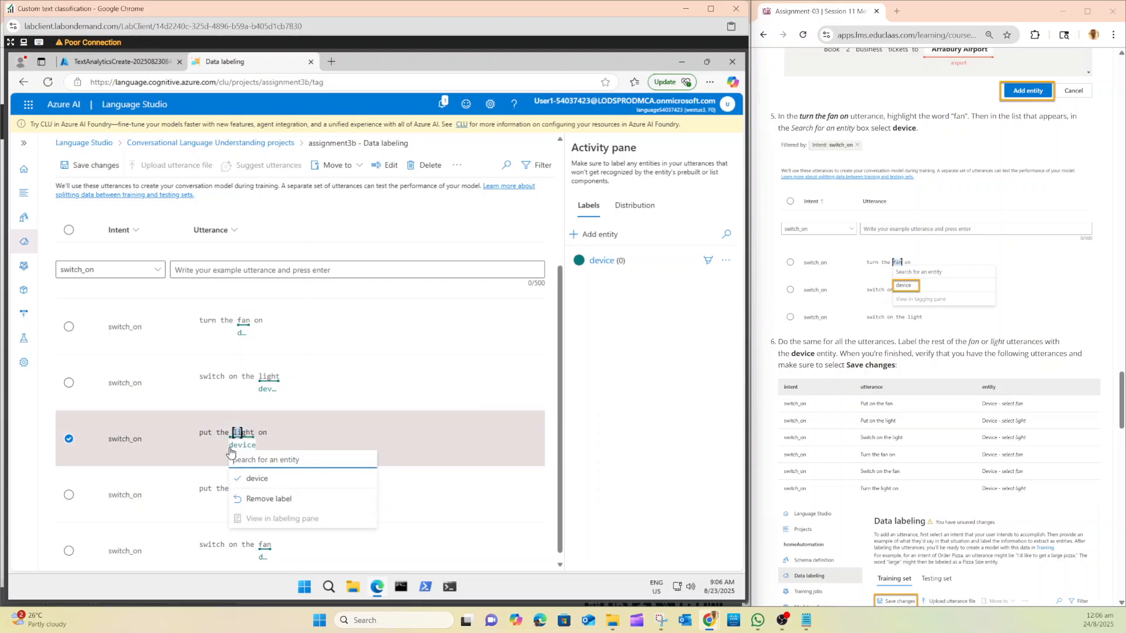
{"action": "left_click", "coordinate": [251, 502]}
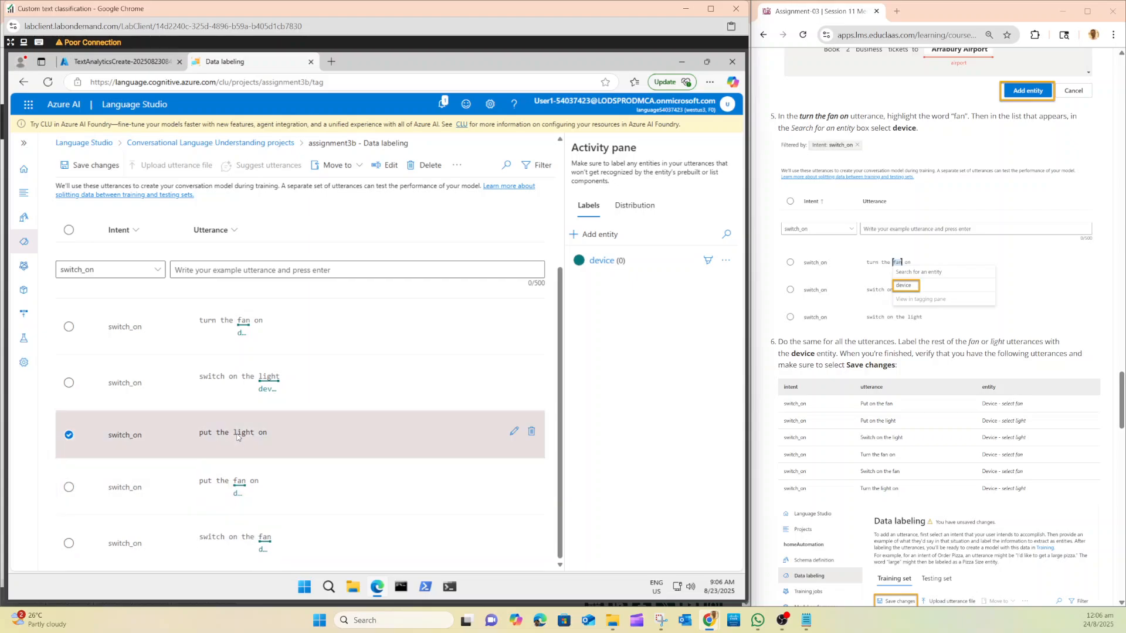
{"action": "left_click_drag", "start_coordinate": [233, 434], "coordinate": [256, 434]}
{"action": "left_click_drag", "start_coordinate": [248, 434], "coordinate": [251, 434]}
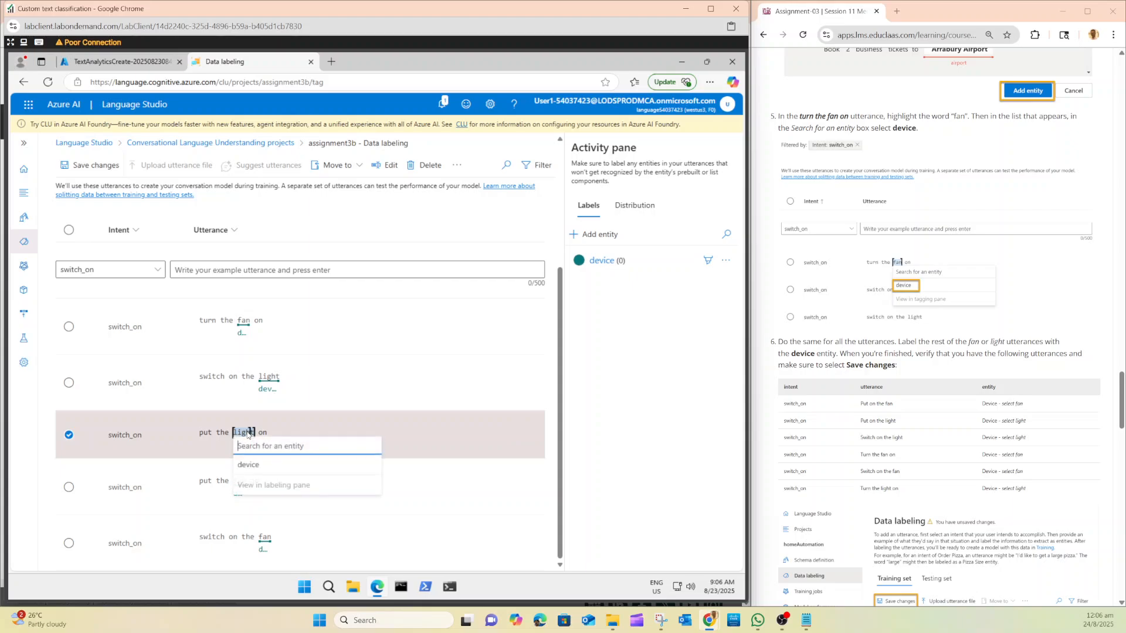
{"action": "left_click", "coordinate": [246, 466]}
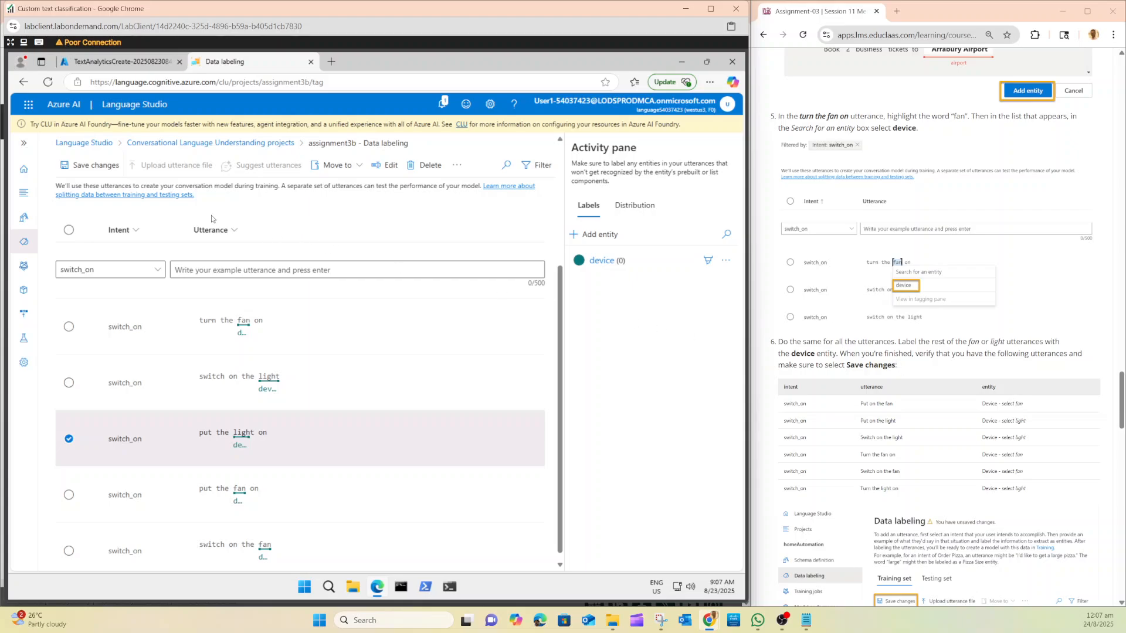
{"action": "left_click", "coordinate": [95, 164]}
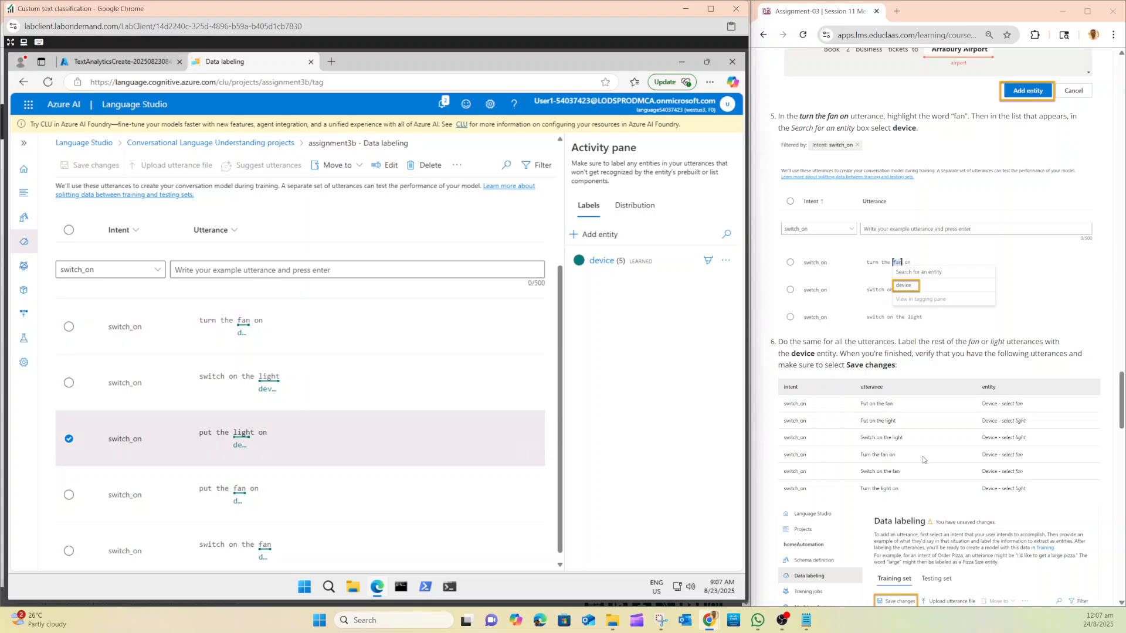
Add a new intent named switch_off to the project's schema definition, following the assignment instructions.
{"action": "scroll", "coordinate": [895, 479], "scroll_direction": "down", "scroll_amount": 3}
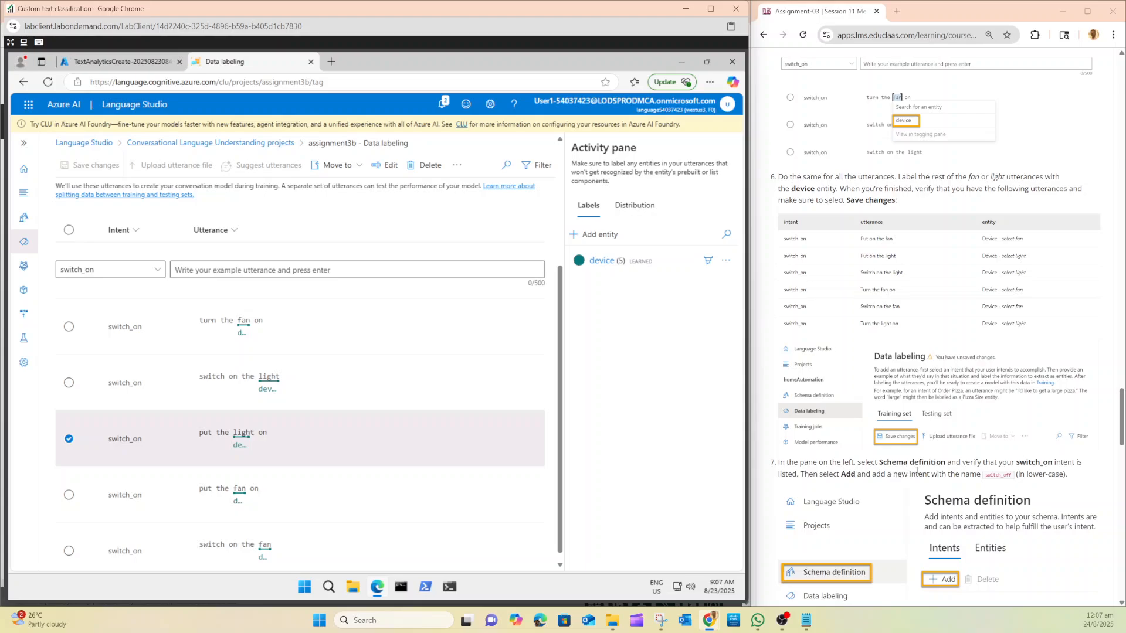
{"action": "scroll", "coordinate": [913, 459], "scroll_direction": "down", "scroll_amount": 3}
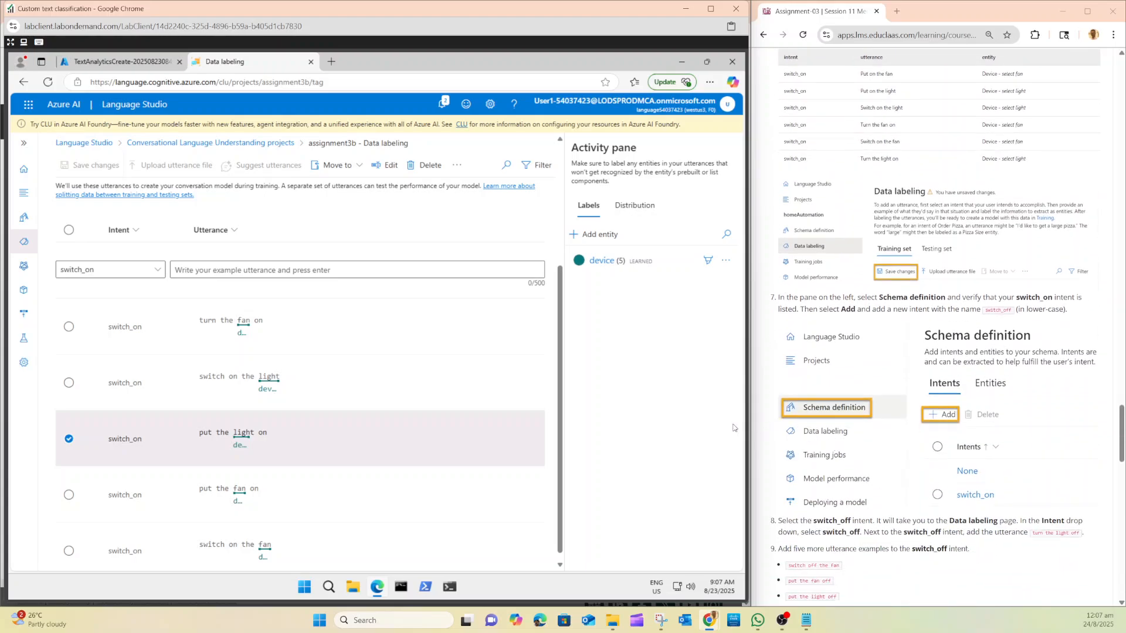
{"action": "left_click", "coordinate": [24, 220]}
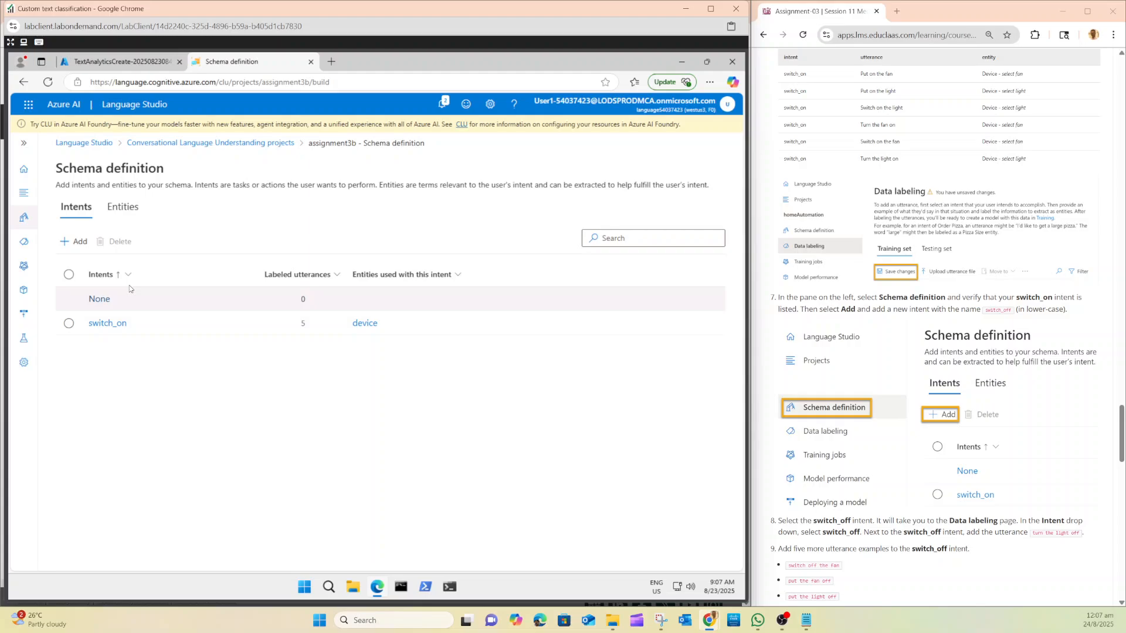
{"action": "left_click", "coordinate": [70, 242]}
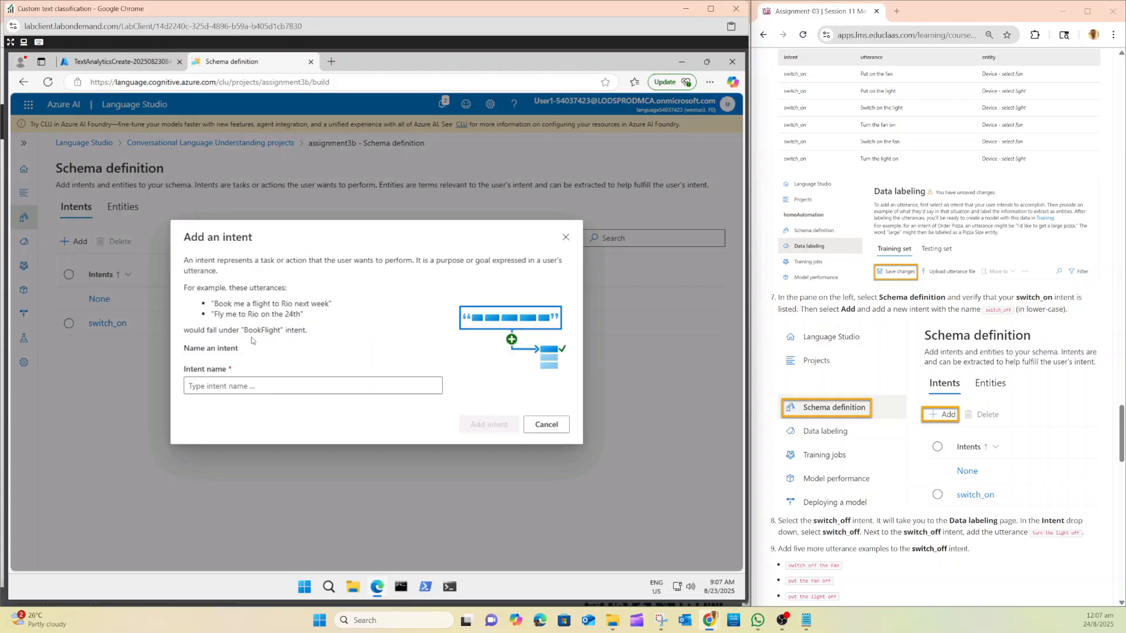
{"action": "left_click", "coordinate": [264, 382]}
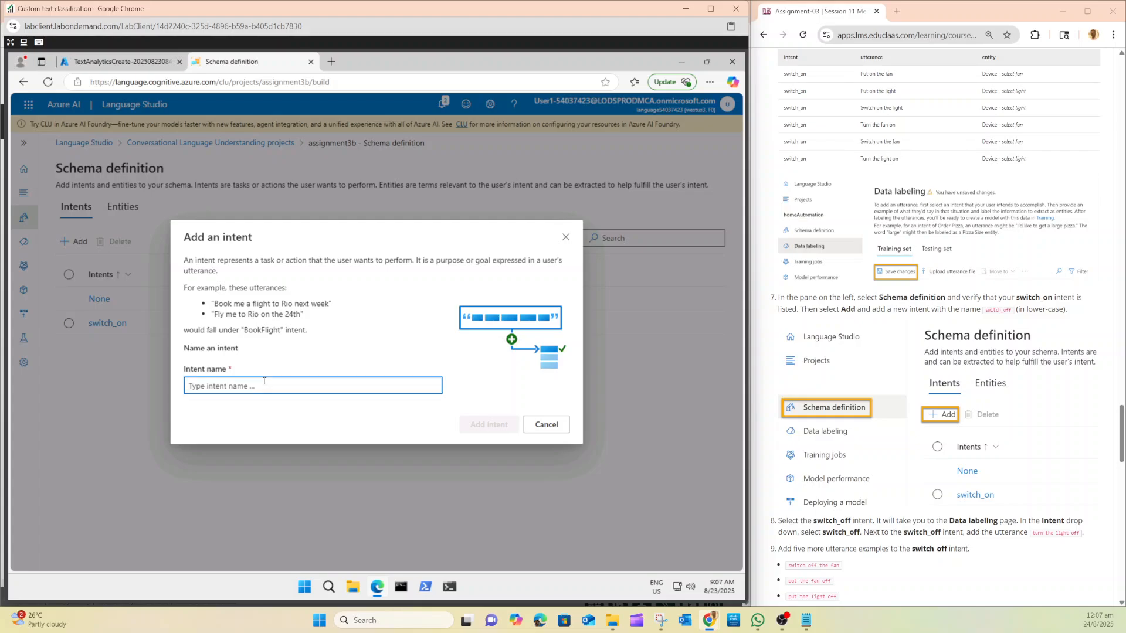
{"action": "type", "text": "switch"}
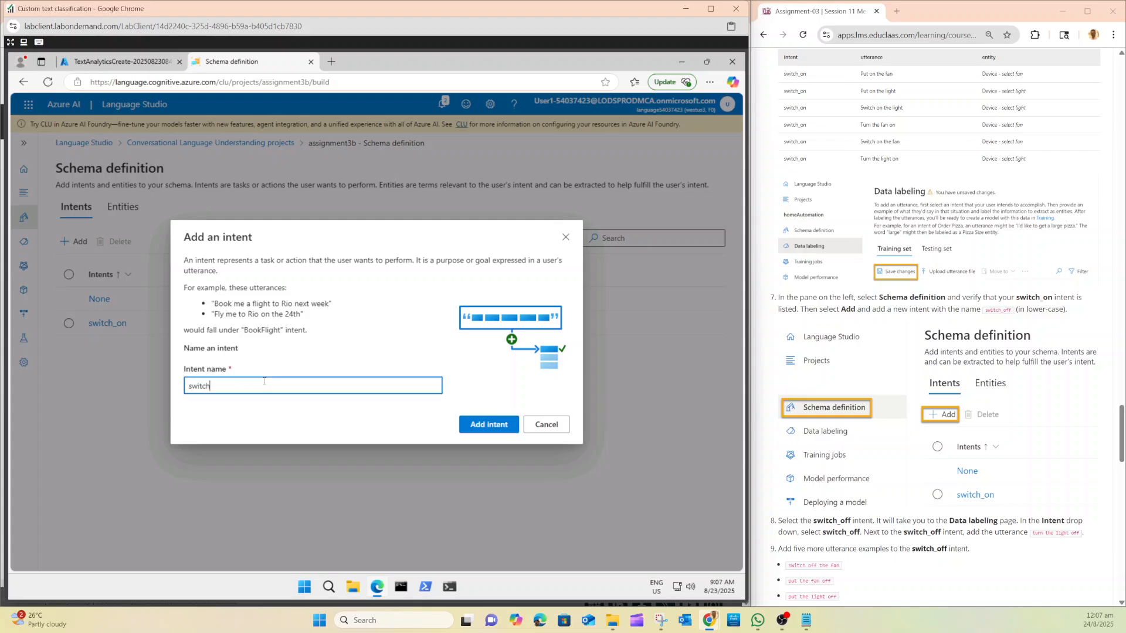
{"action": "type", "text": "_off"}
{"action": "left_click", "coordinate": [474, 424]}
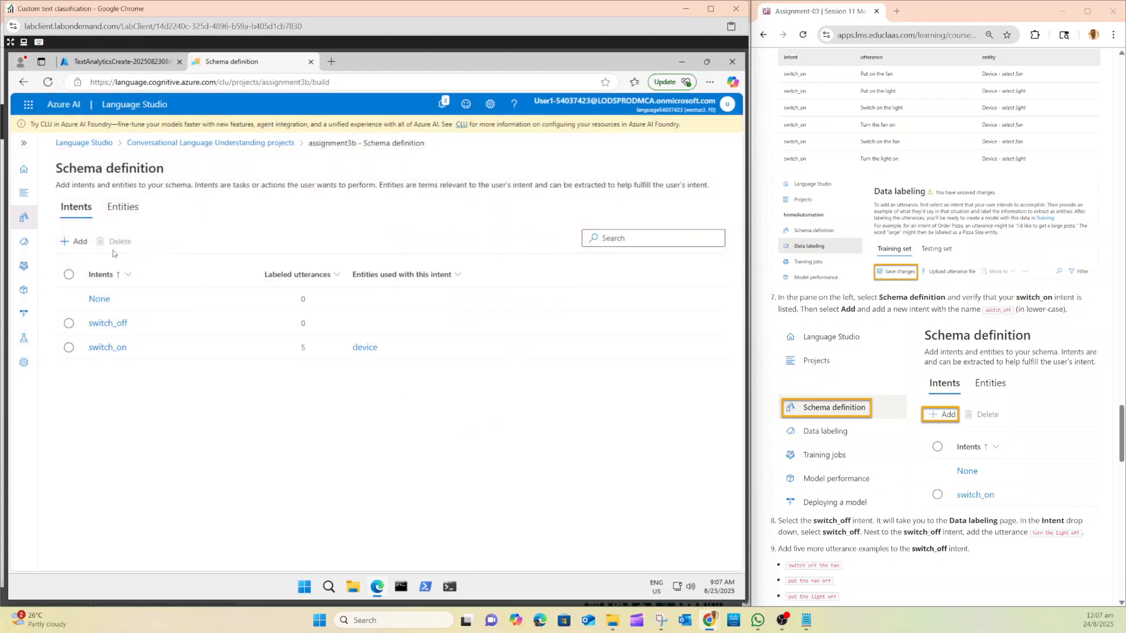
Open the switch_off intent for data labeling and add the switch_off utterances "switch off the fan" and "put the fan off".
{"action": "left_click", "coordinate": [107, 323]}
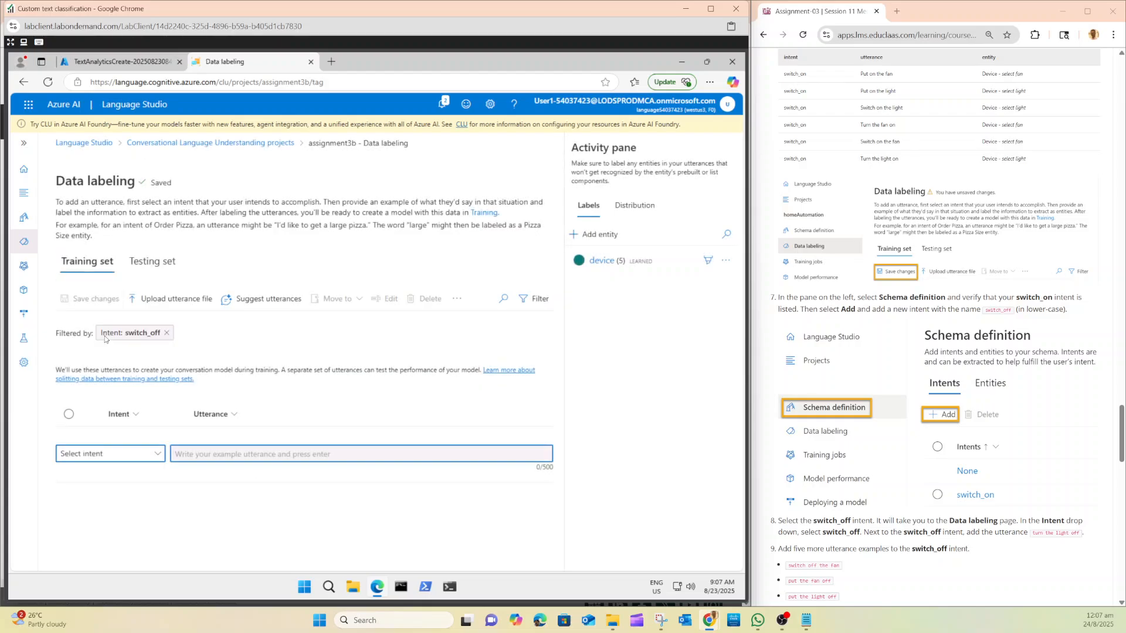
{"action": "left_click", "coordinate": [141, 463]}
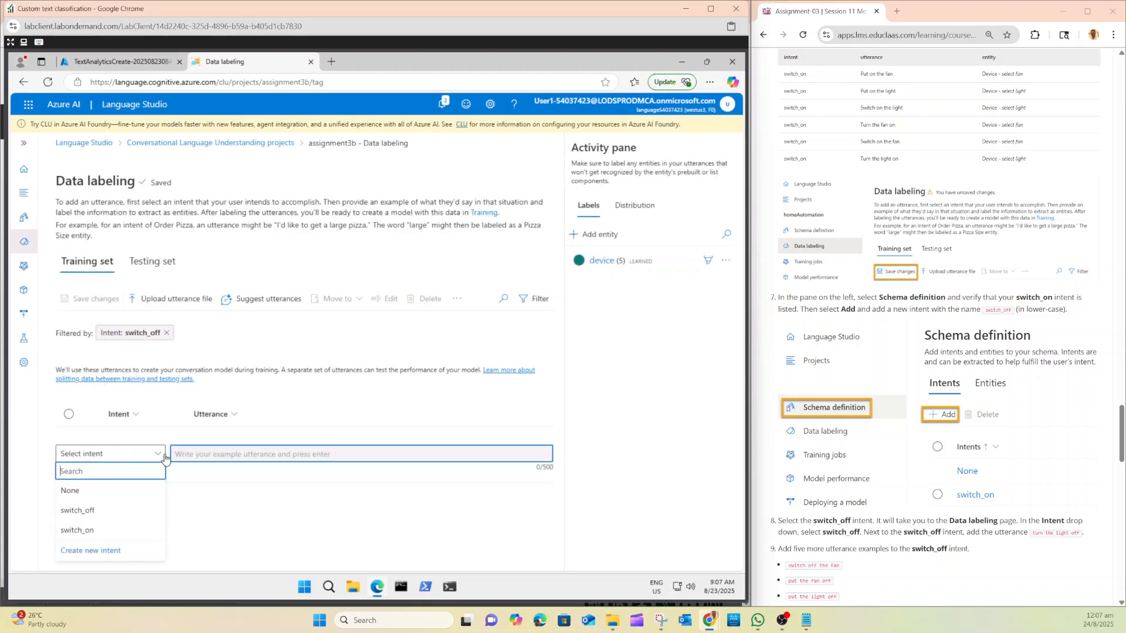
{"action": "left_click", "coordinate": [103, 511]}
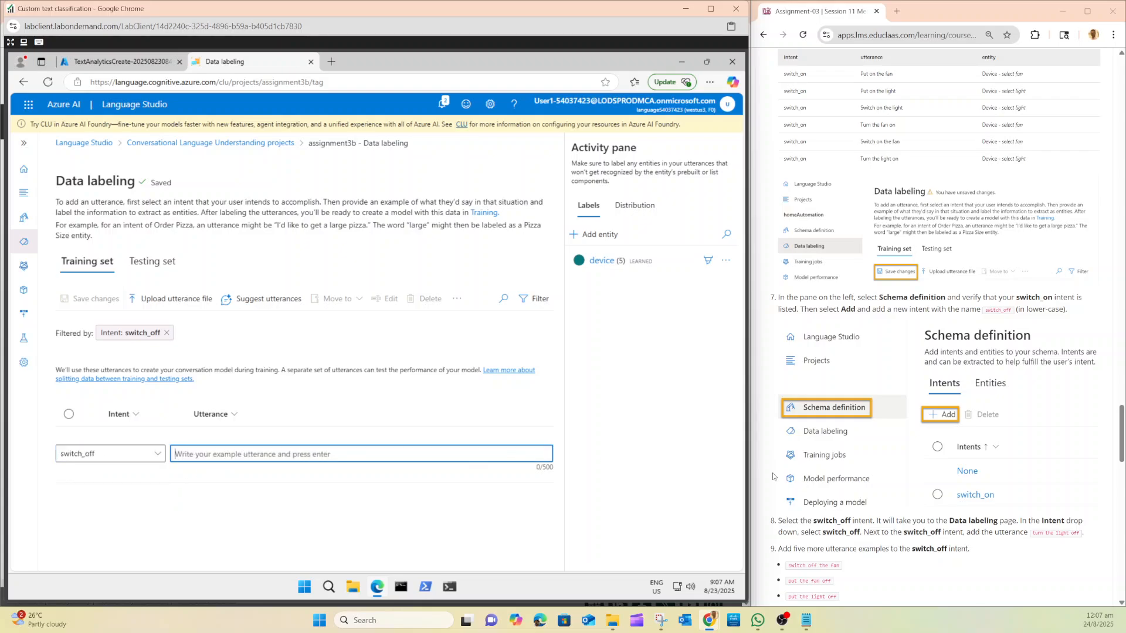
{"action": "scroll", "coordinate": [837, 351], "scroll_direction": "down", "scroll_amount": 5}
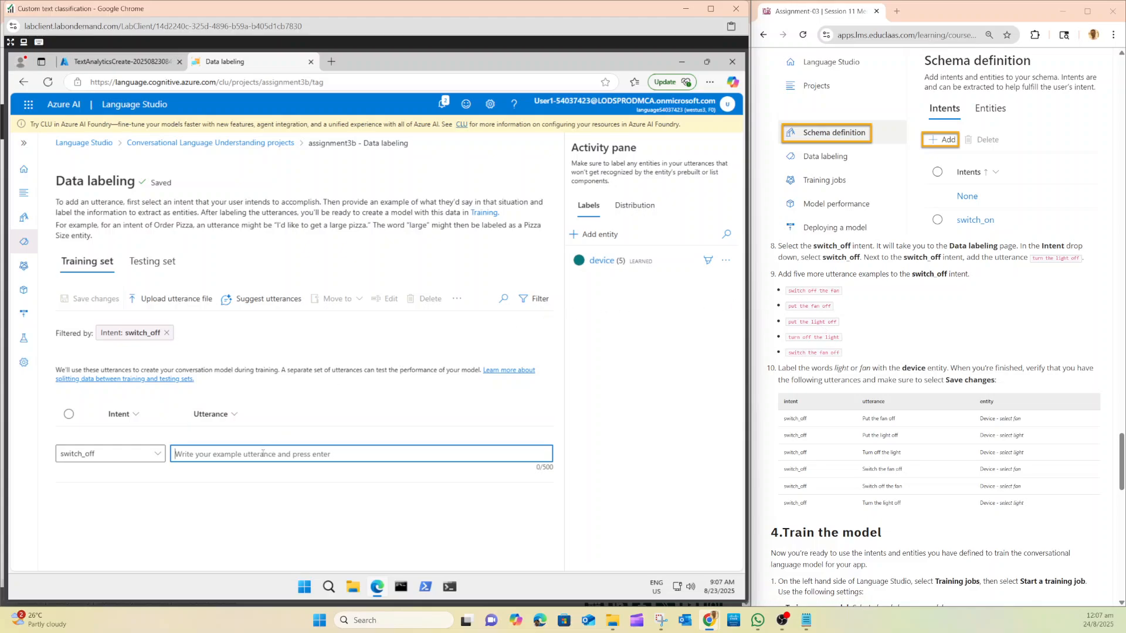
{"action": "type", "text": "switch off the fan"}
{"action": "key", "text": "Return"}
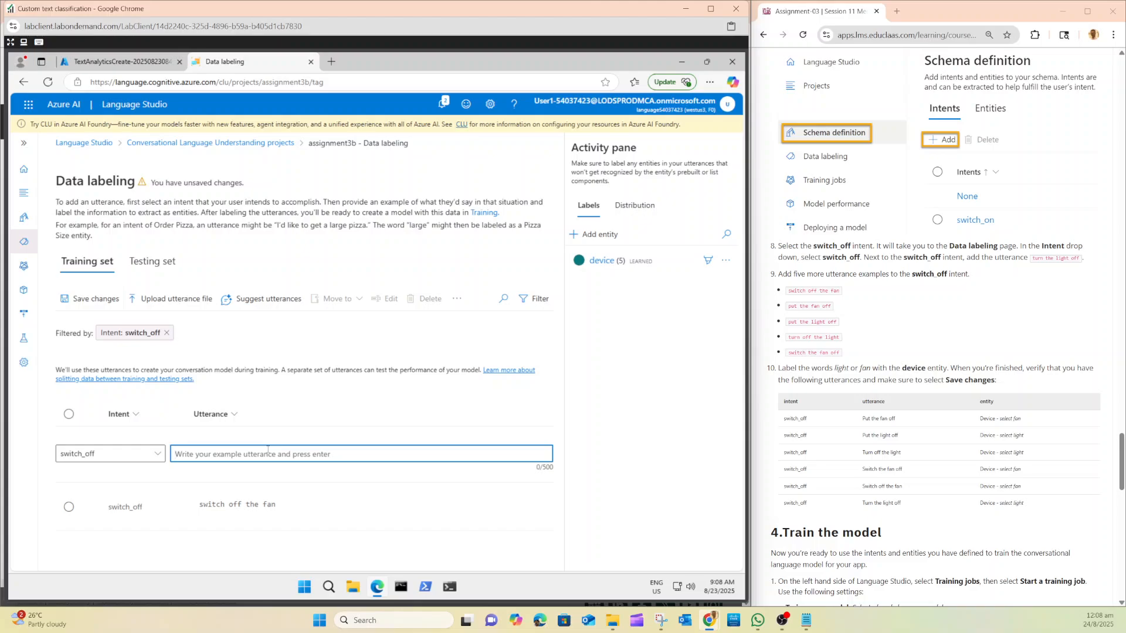
{"action": "type", "text": "put the fan off"}
{"action": "key", "text": "Return"}
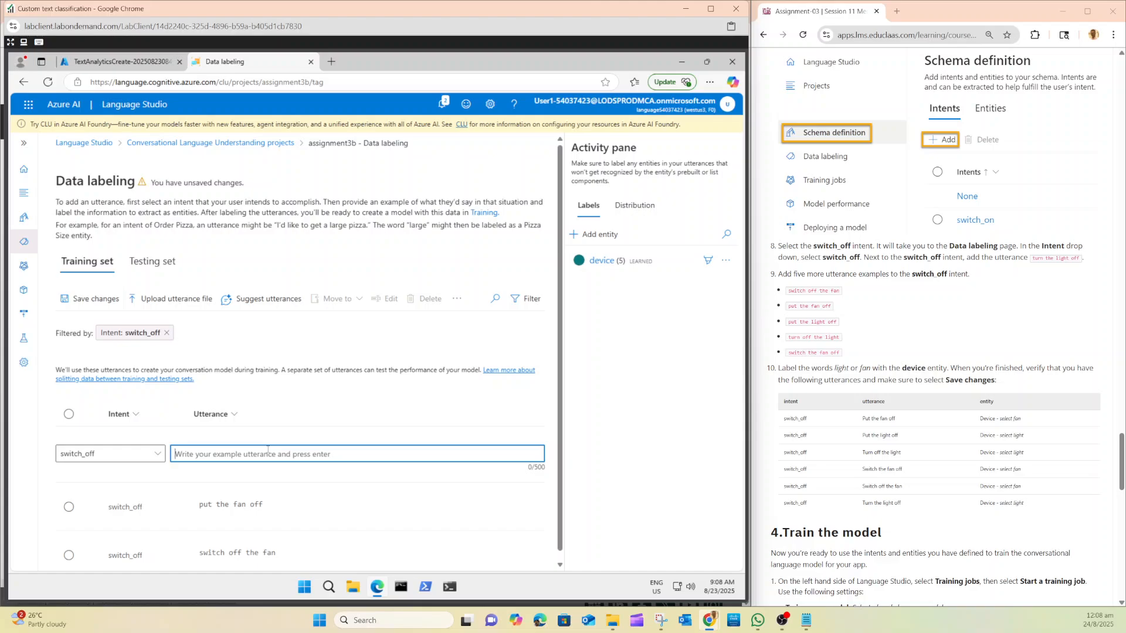
Add the utterances "put the light off", "turn off the light" and "switch the fan off" to the switch_off intent.
{"action": "type", "text": "put the light off"}
{"action": "key", "text": "Return"}
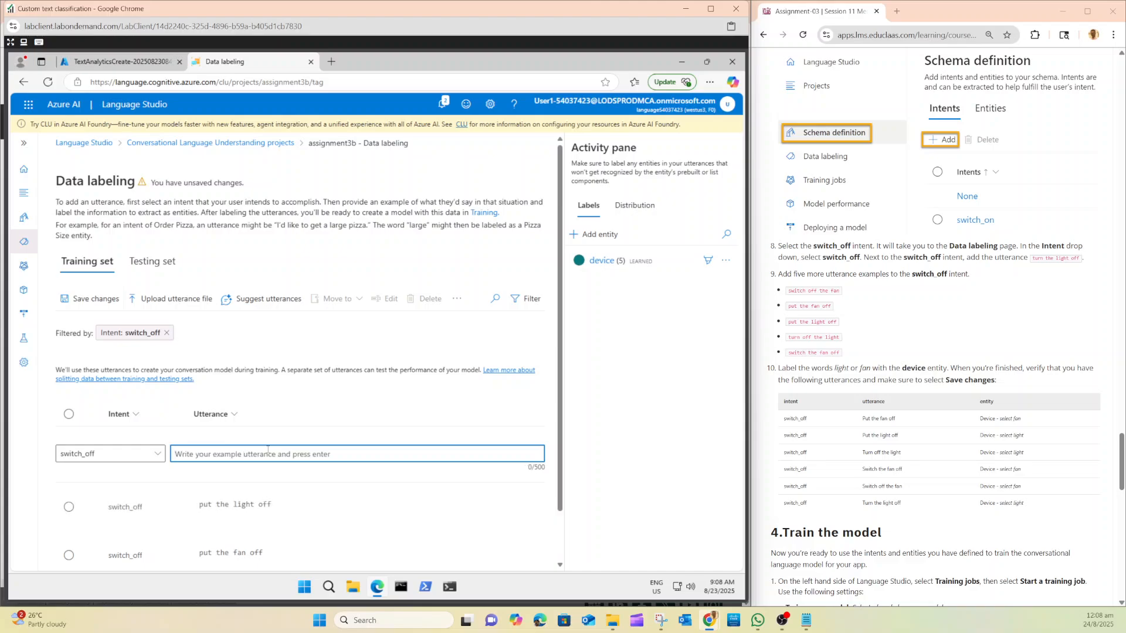
{"action": "type", "text": "turn off the light"}
{"action": "key", "text": "Return"}
{"action": "type", "text": "switch the"}
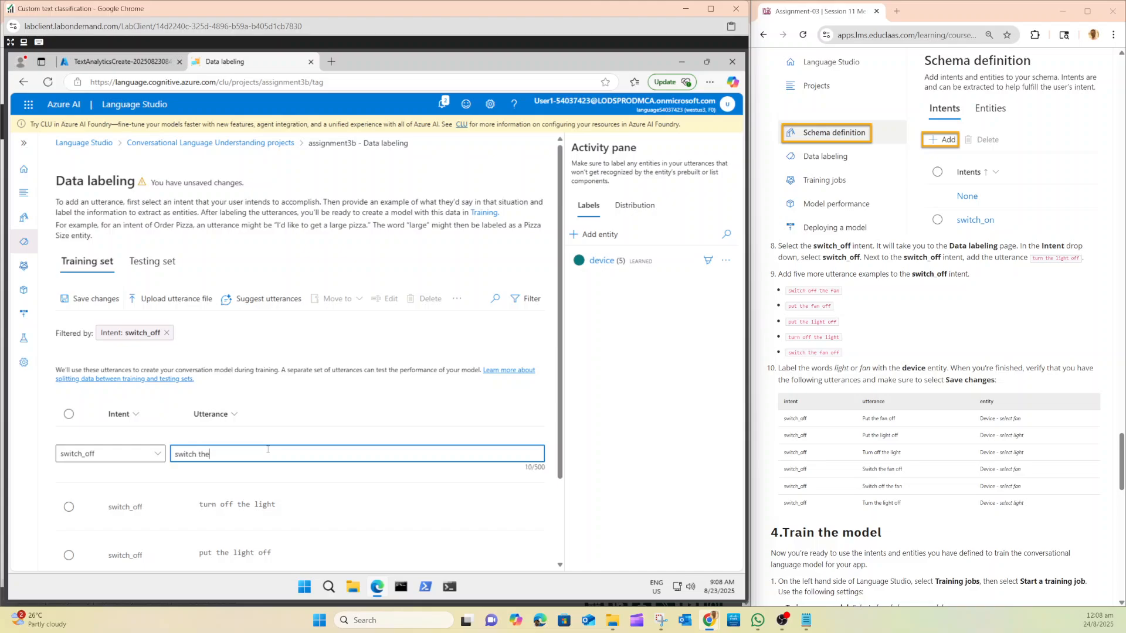
{"action": "type", "text": " fan off"}
{"action": "key", "text": "Return"}
{"action": "type", "text": "\\"}
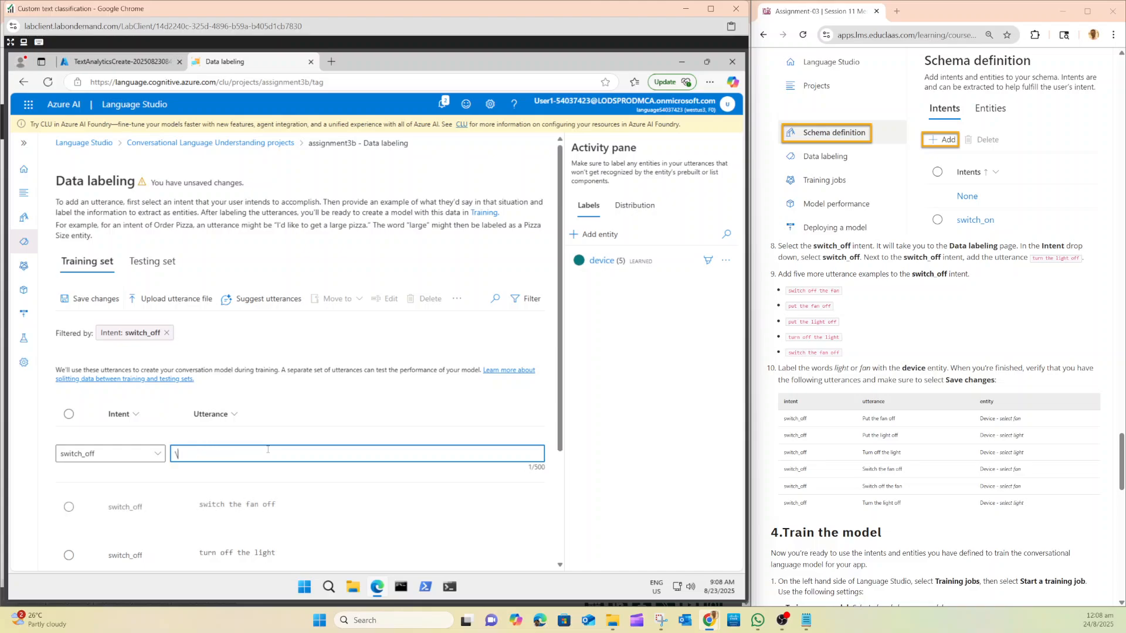
{"action": "key", "text": "BackSpace"}
Label the word "fan" in the "switch the fan off" utterance with the device entity.
{"action": "scroll", "coordinate": [268, 449], "scroll_direction": "down", "scroll_amount": 3}
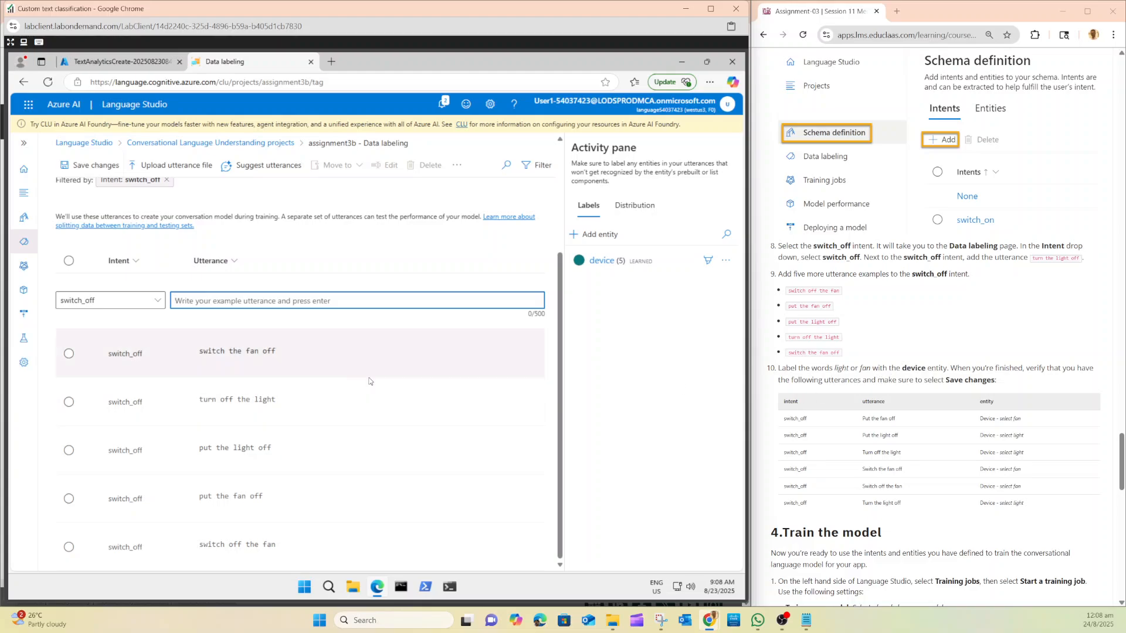
{"action": "double_click", "coordinate": [251, 352]}
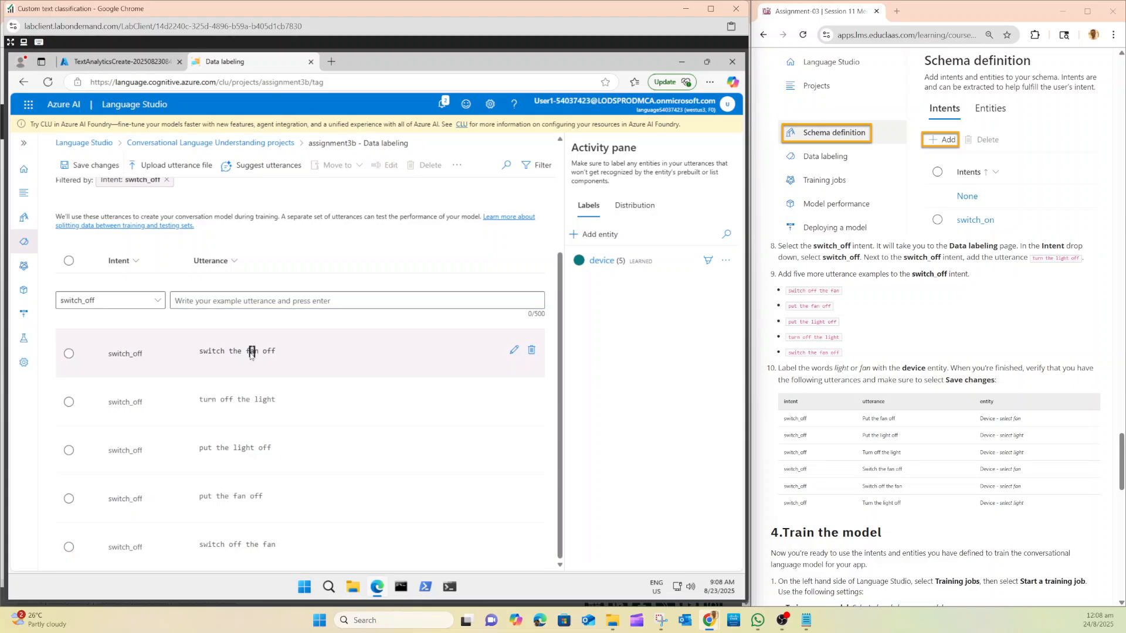
{"action": "left_click_drag", "start_coordinate": [248, 355], "coordinate": [266, 353]}
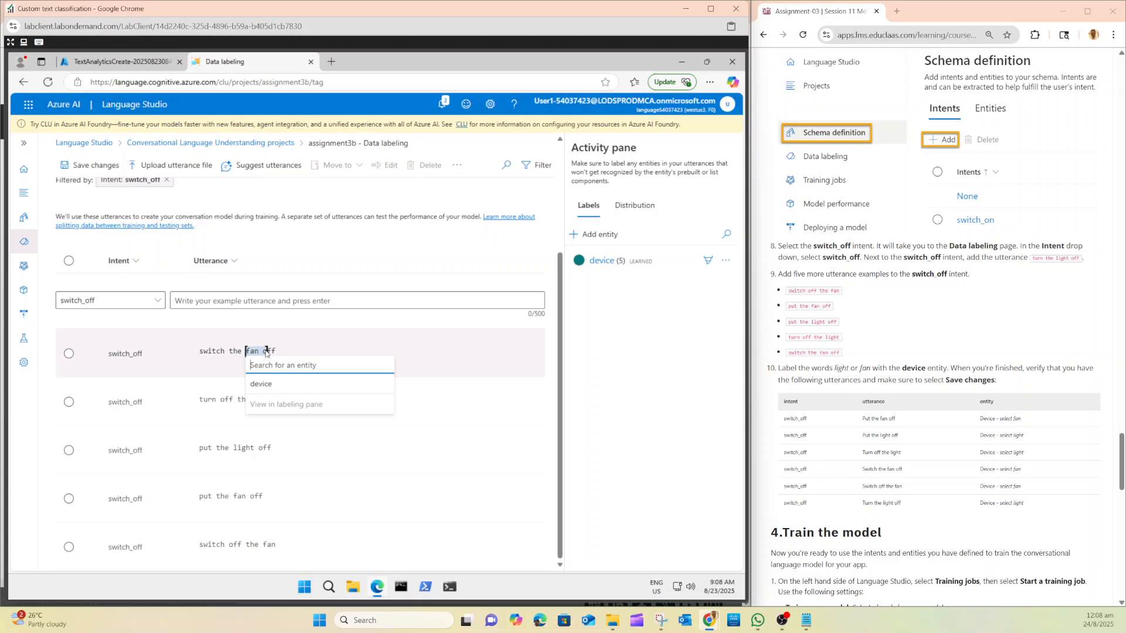
{"action": "left_click", "coordinate": [299, 353]}
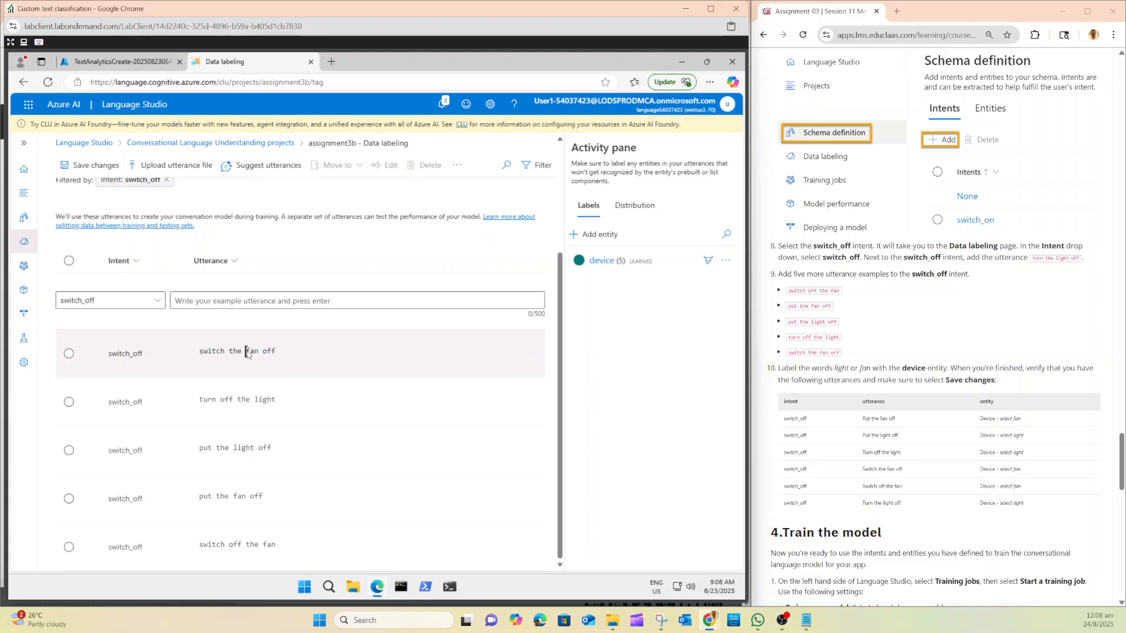
{"action": "left_click_drag", "start_coordinate": [245, 352], "coordinate": [255, 356]}
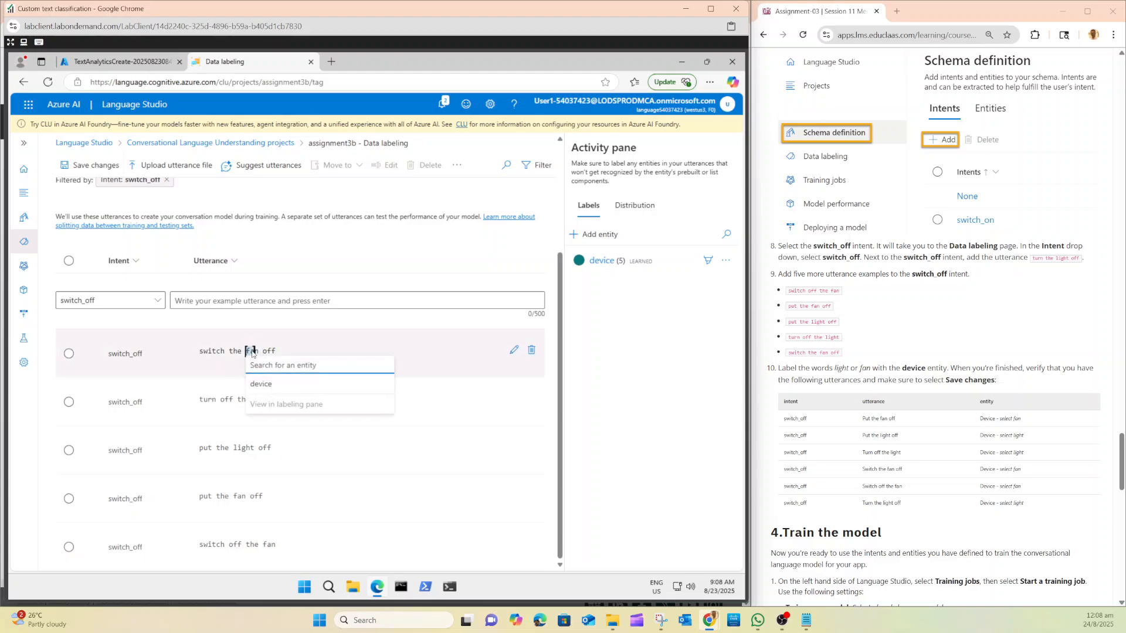
{"action": "left_click", "coordinate": [241, 361]}
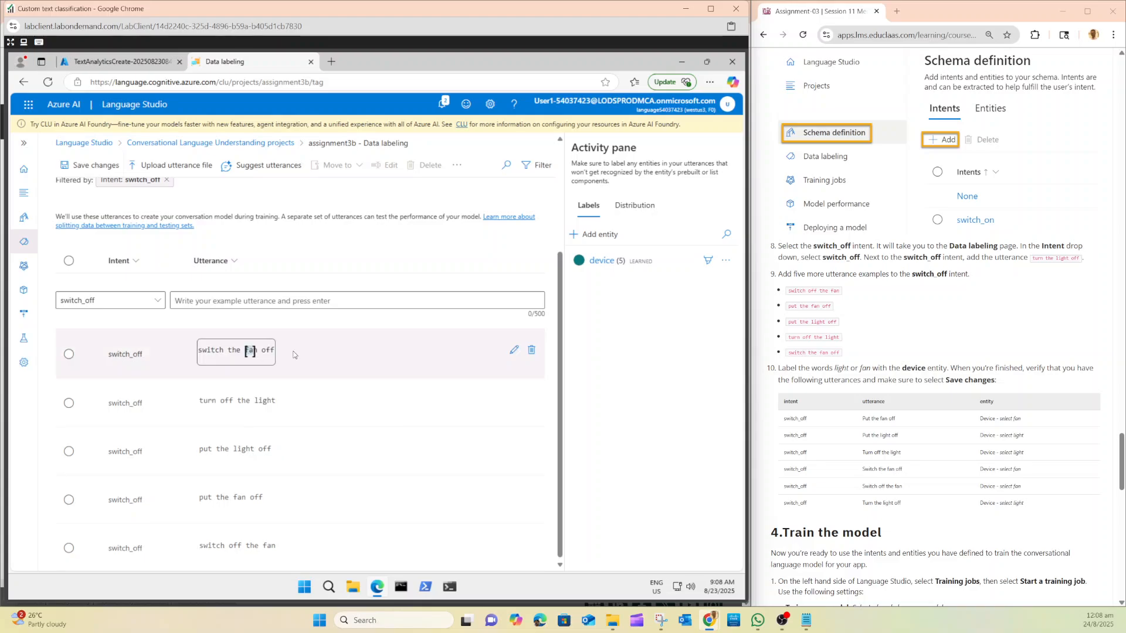
{"action": "left_click", "coordinate": [267, 351]}
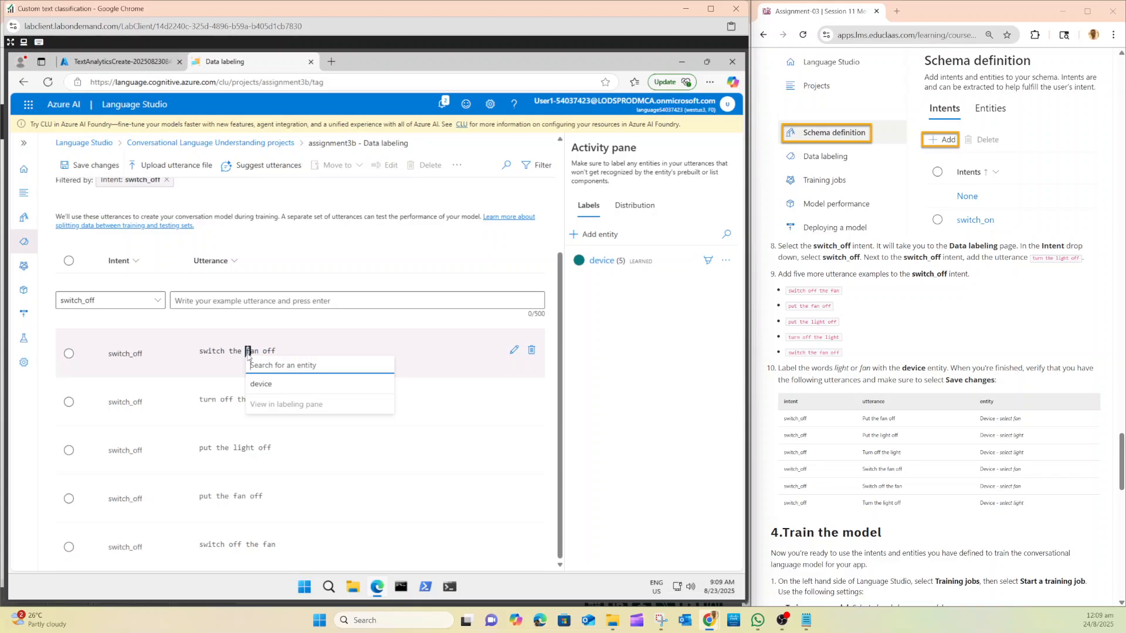
{"action": "left_click_drag", "start_coordinate": [247, 352], "coordinate": [260, 353]}
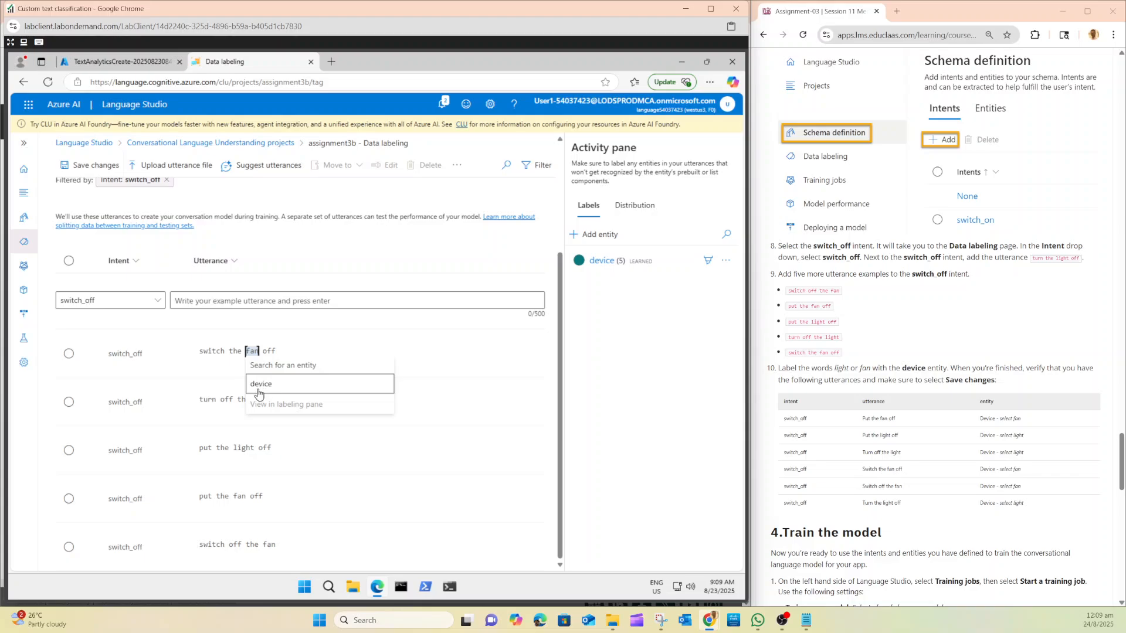
{"action": "left_click", "coordinate": [256, 387]}
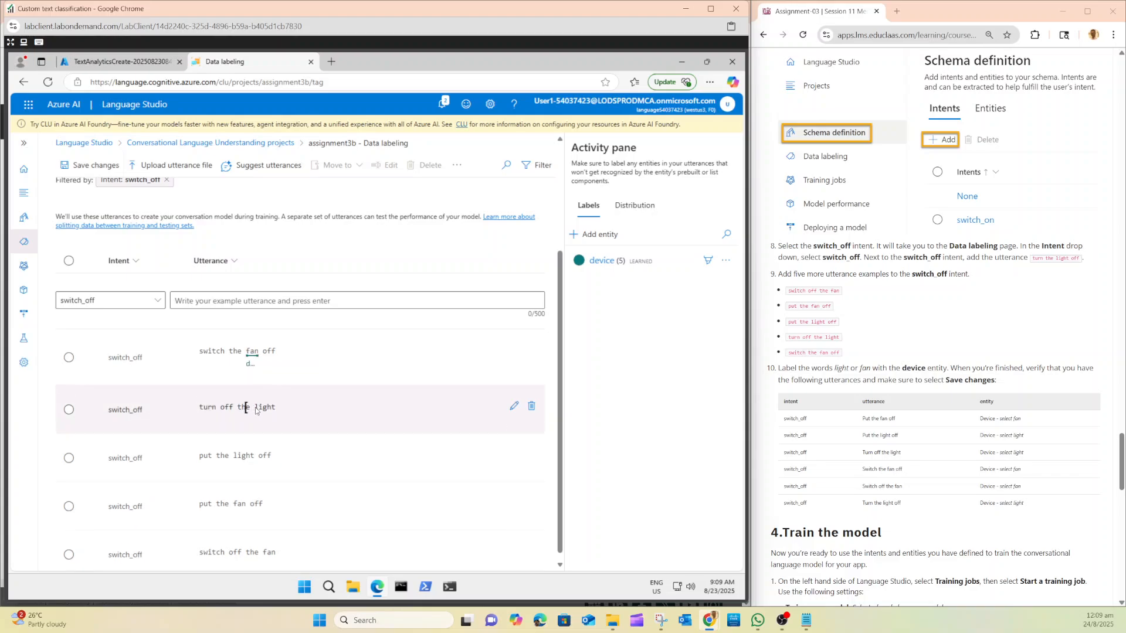
Label the word "light" in the "turn off the light" and "put the light off" utterances with the device entity.
{"action": "left_click_drag", "start_coordinate": [255, 410], "coordinate": [273, 412]}
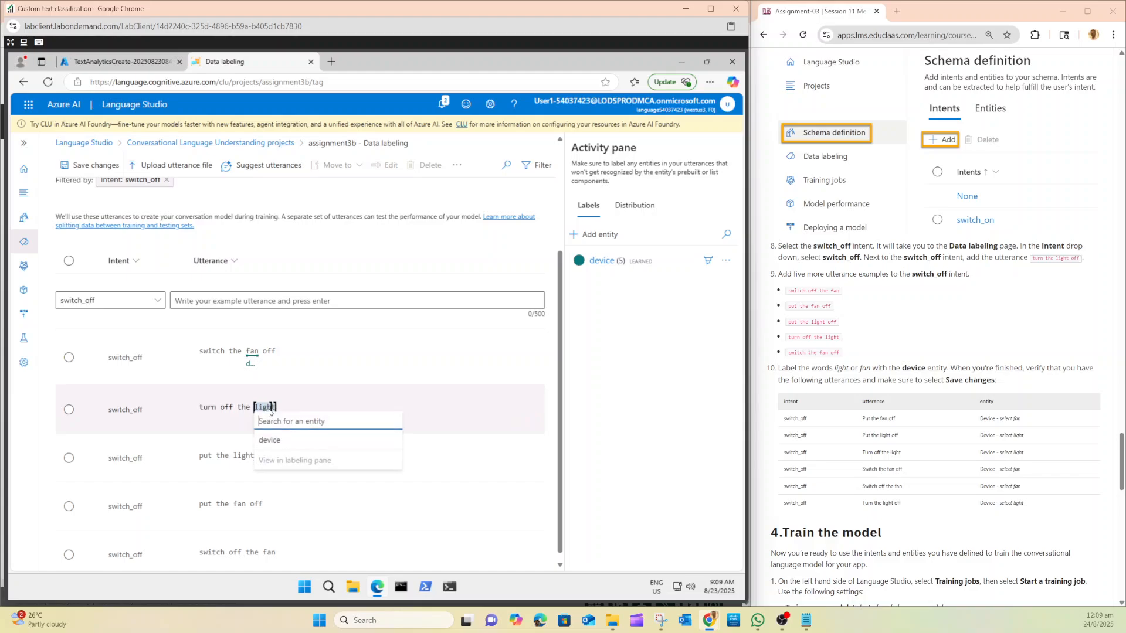
{"action": "left_click", "coordinate": [262, 441]}
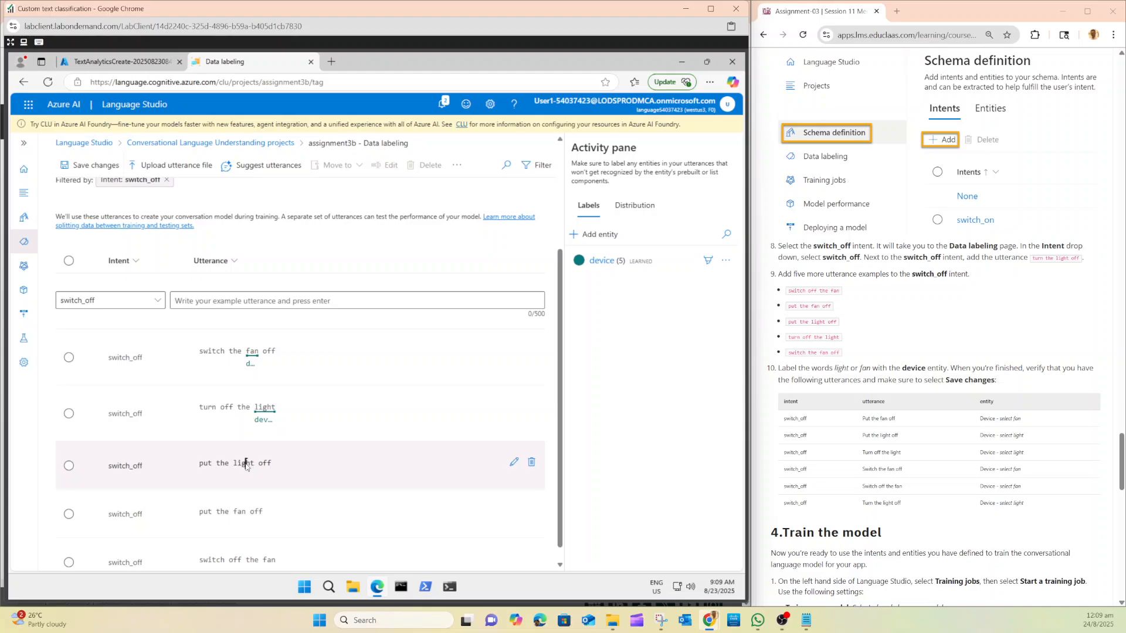
{"action": "left_click_drag", "start_coordinate": [234, 466], "coordinate": [255, 469]}
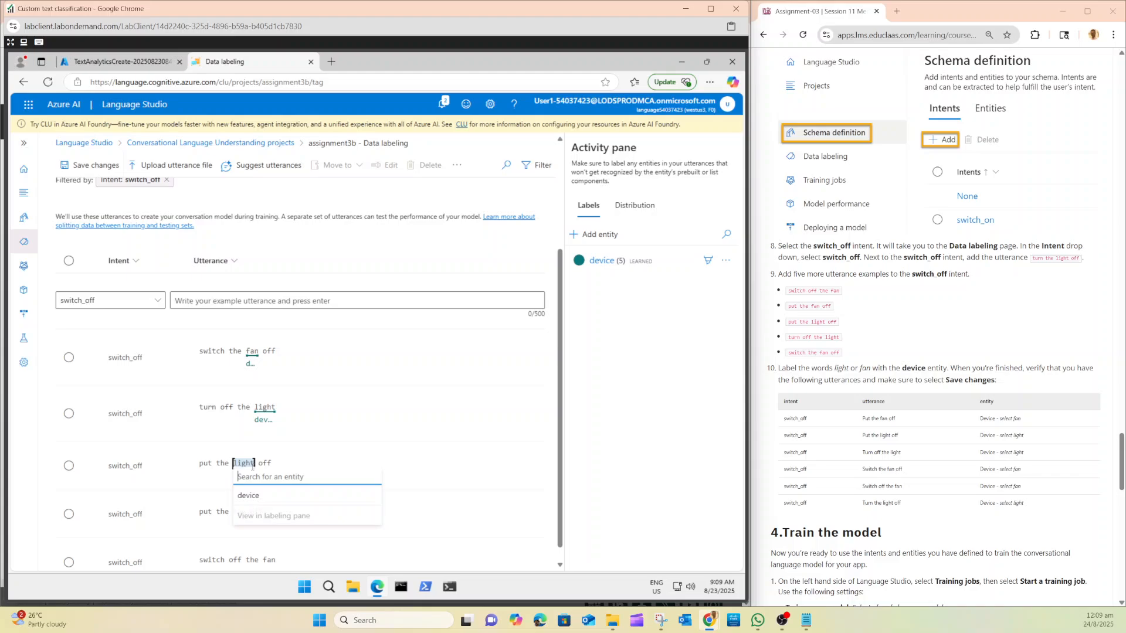
{"action": "left_click", "coordinate": [256, 496]}
Label "fan" in the "put the fan off" and "switch off the fan" utterances with the device entity and save the labeling changes.
{"action": "scroll", "coordinate": [255, 494], "scroll_direction": "down", "scroll_amount": 1}
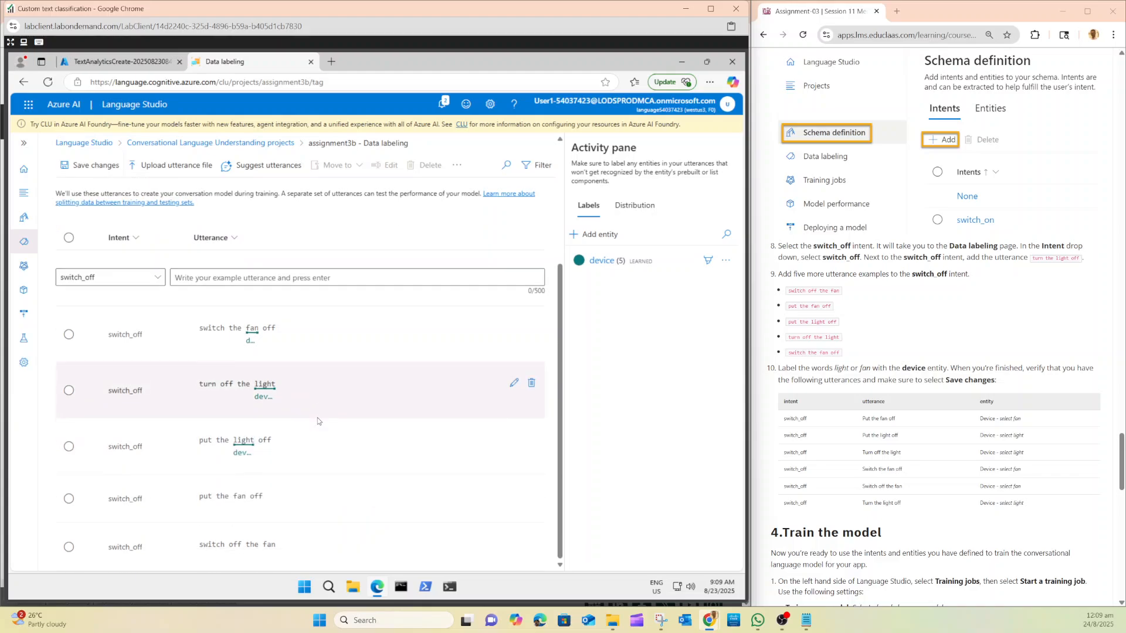
{"action": "left_click_drag", "start_coordinate": [237, 500], "coordinate": [245, 501]}
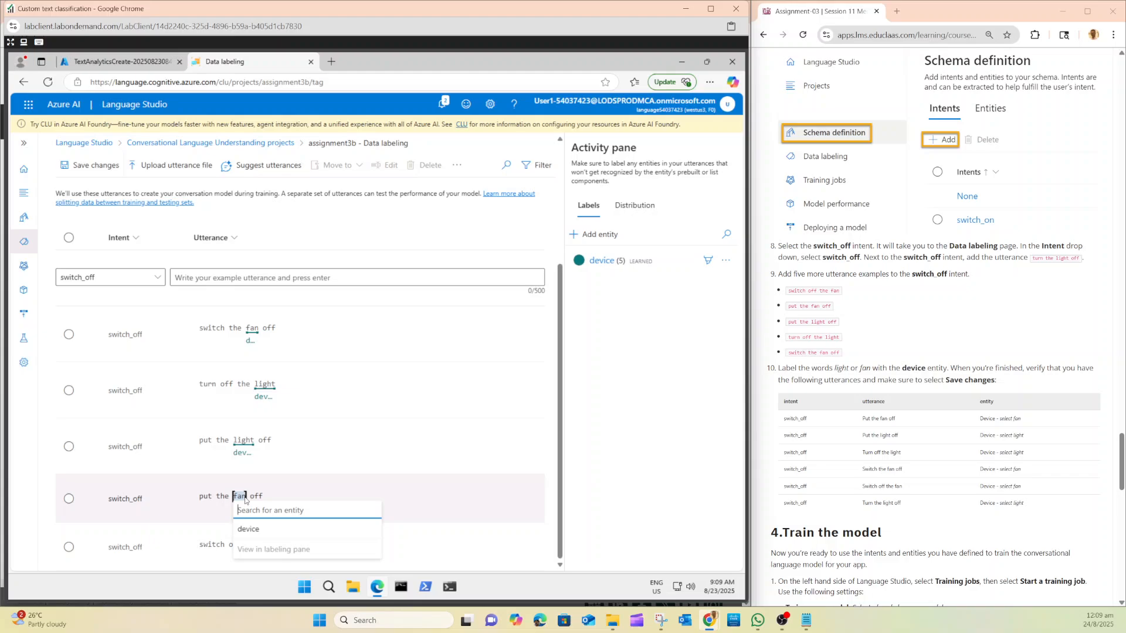
{"action": "left_click", "coordinate": [246, 531]}
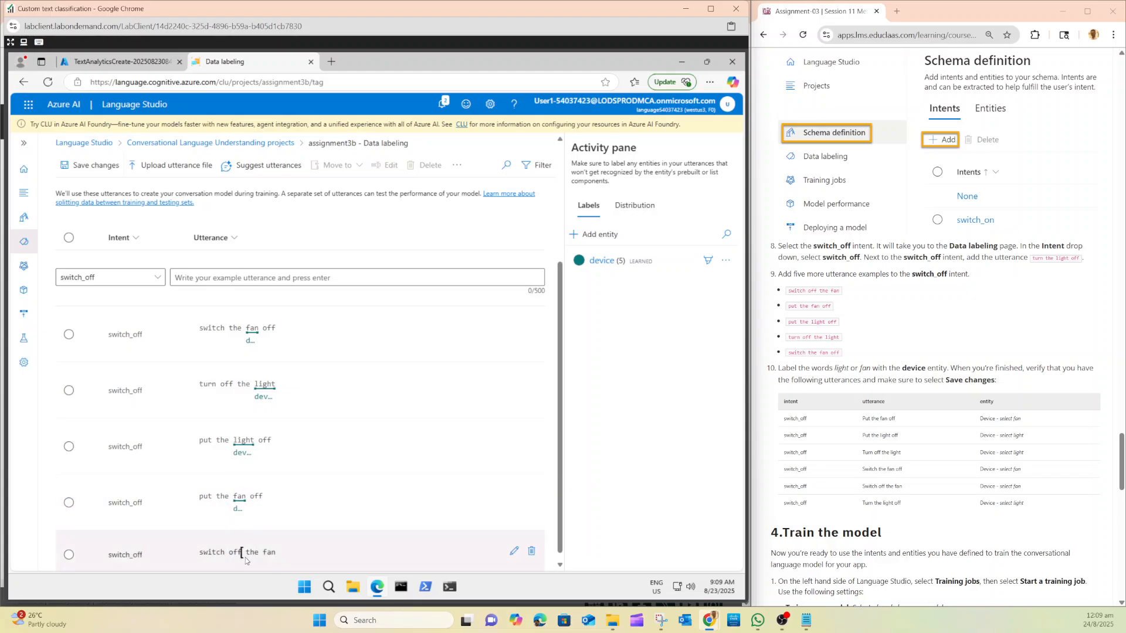
{"action": "left_click_drag", "start_coordinate": [261, 554], "coordinate": [272, 557]}
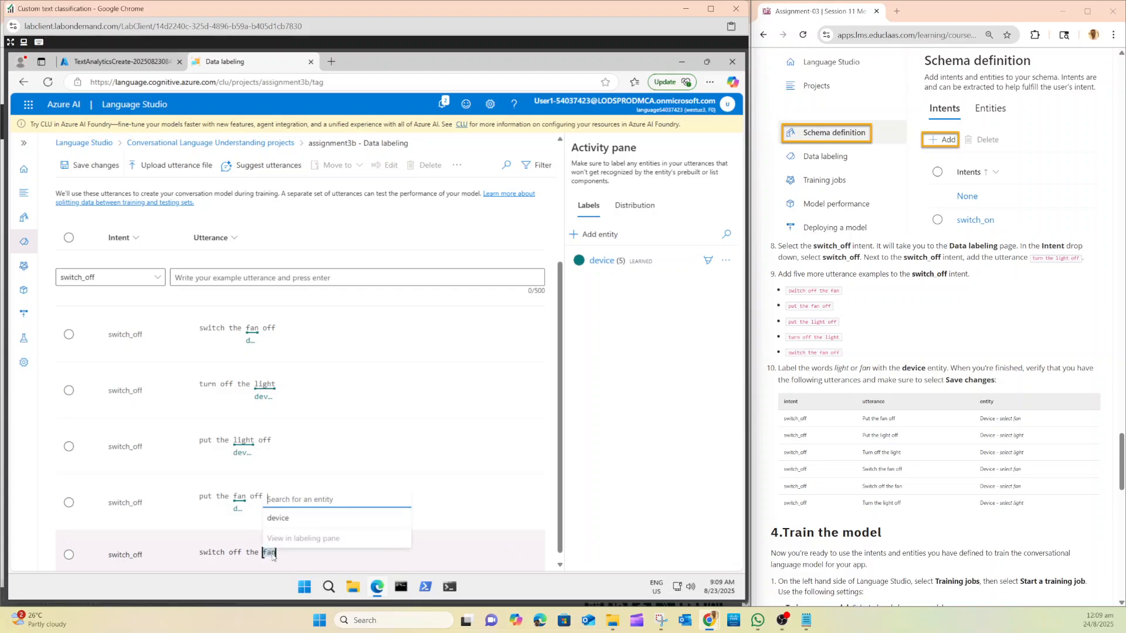
{"action": "left_click", "coordinate": [277, 519]}
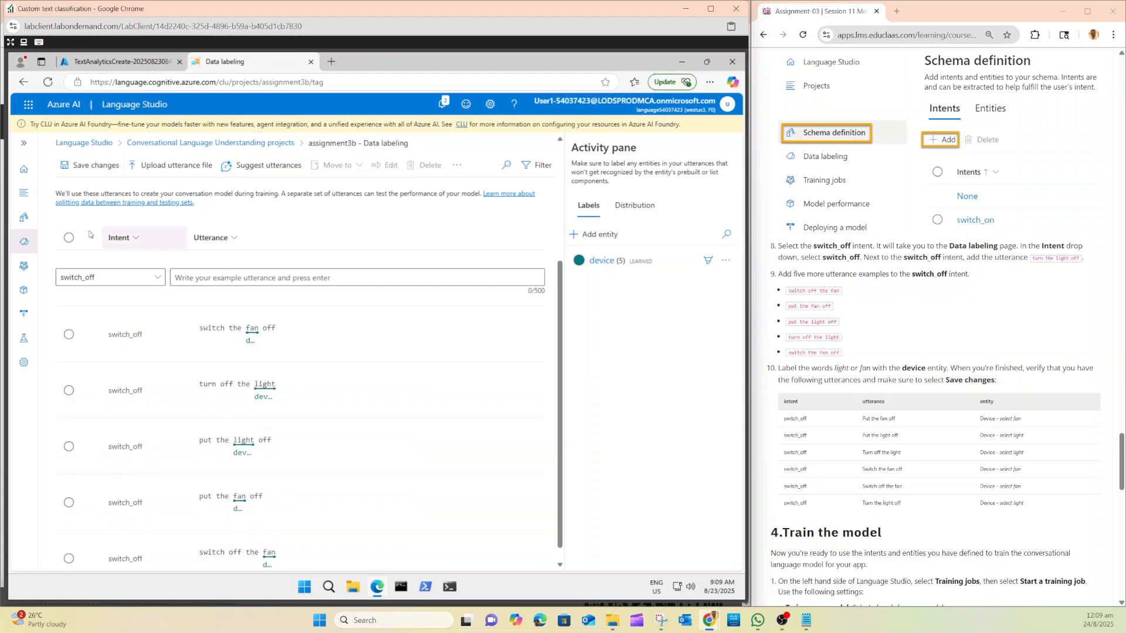
{"action": "left_click", "coordinate": [81, 165]}
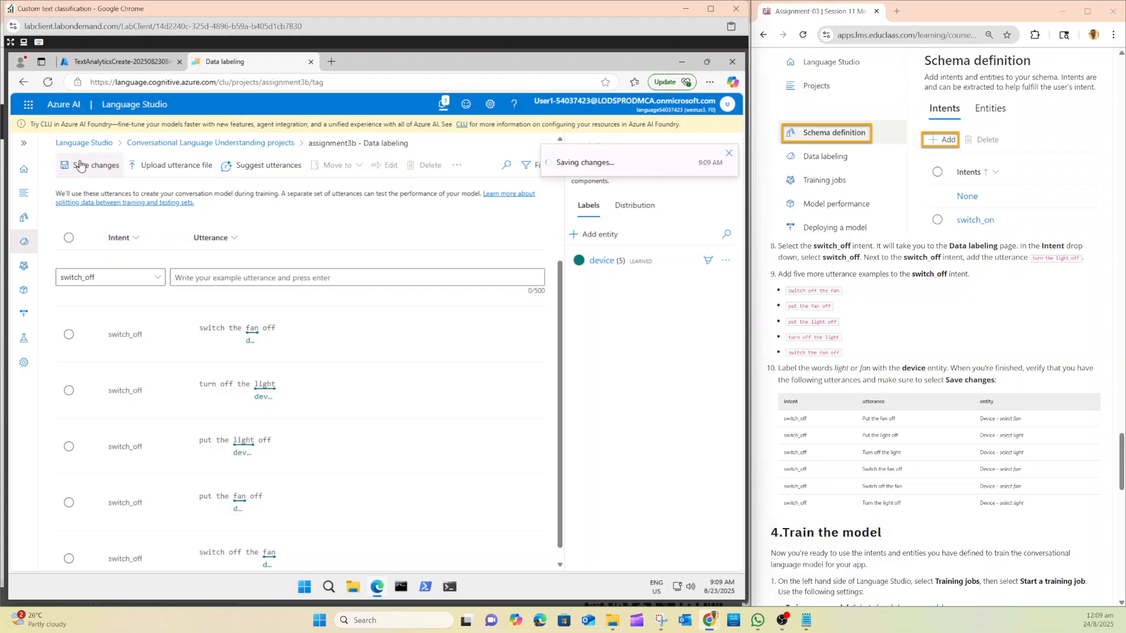
Train a new model named assignment3b_model using standard training and the default automatic split of training and testing data.
{"action": "scroll", "coordinate": [951, 486], "scroll_direction": "down", "scroll_amount": 3}
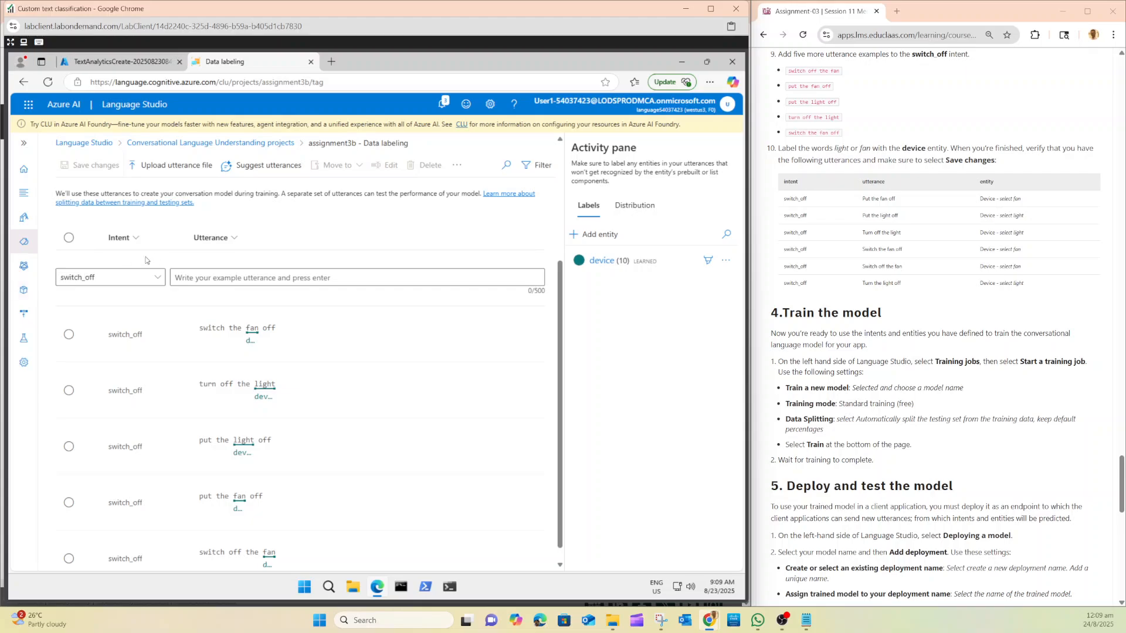
{"action": "left_click", "coordinate": [24, 268]}
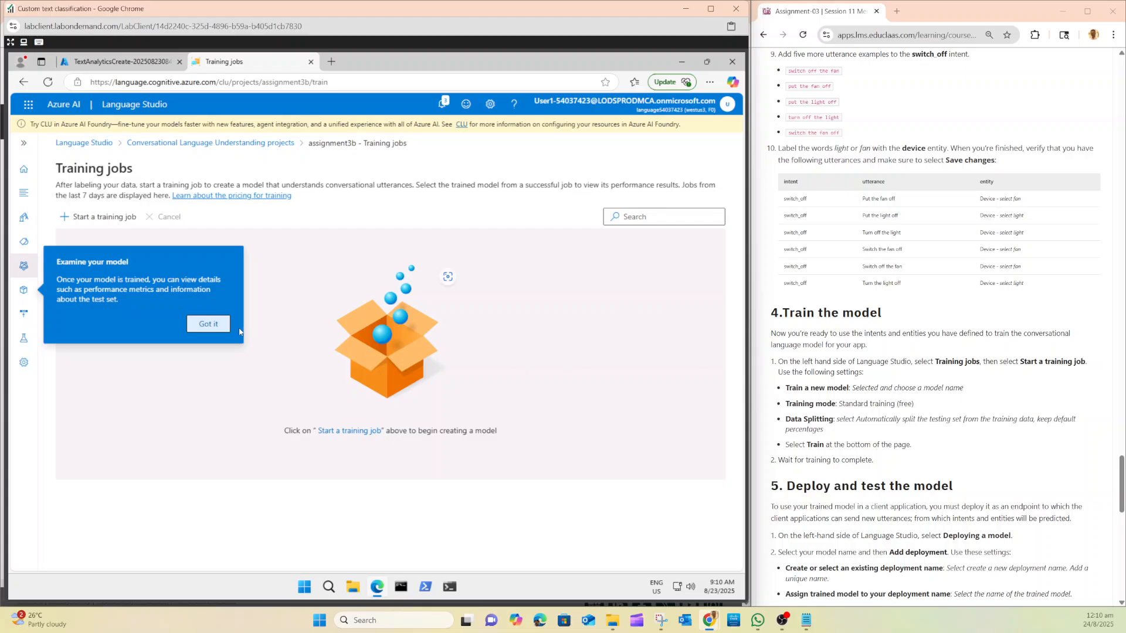
{"action": "left_click", "coordinate": [210, 325]}
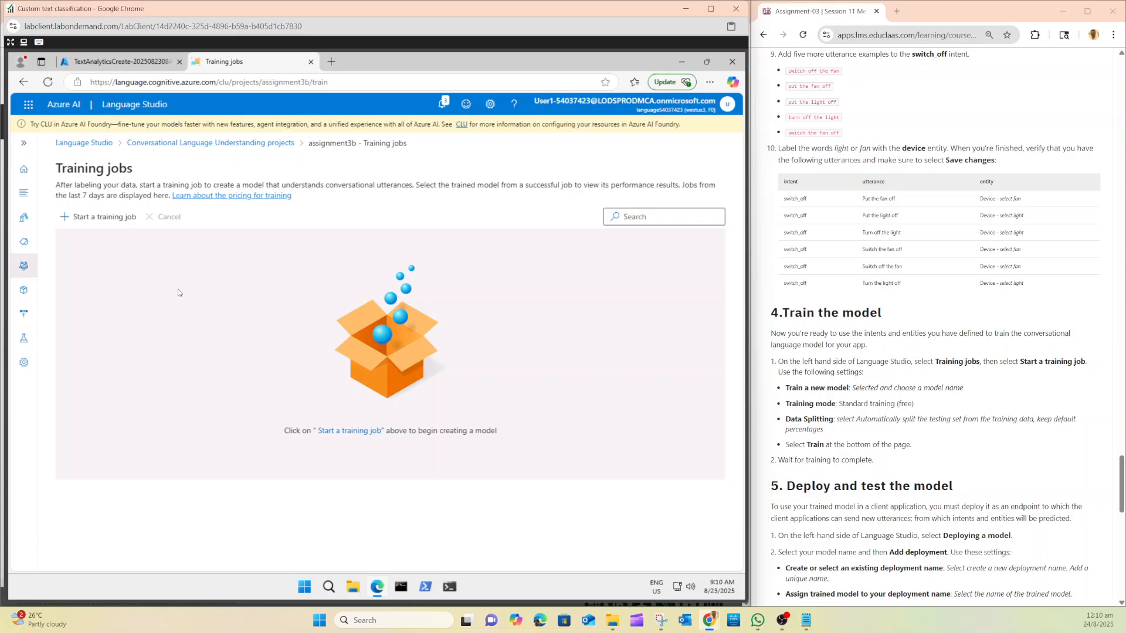
{"action": "left_click", "coordinate": [119, 227]}
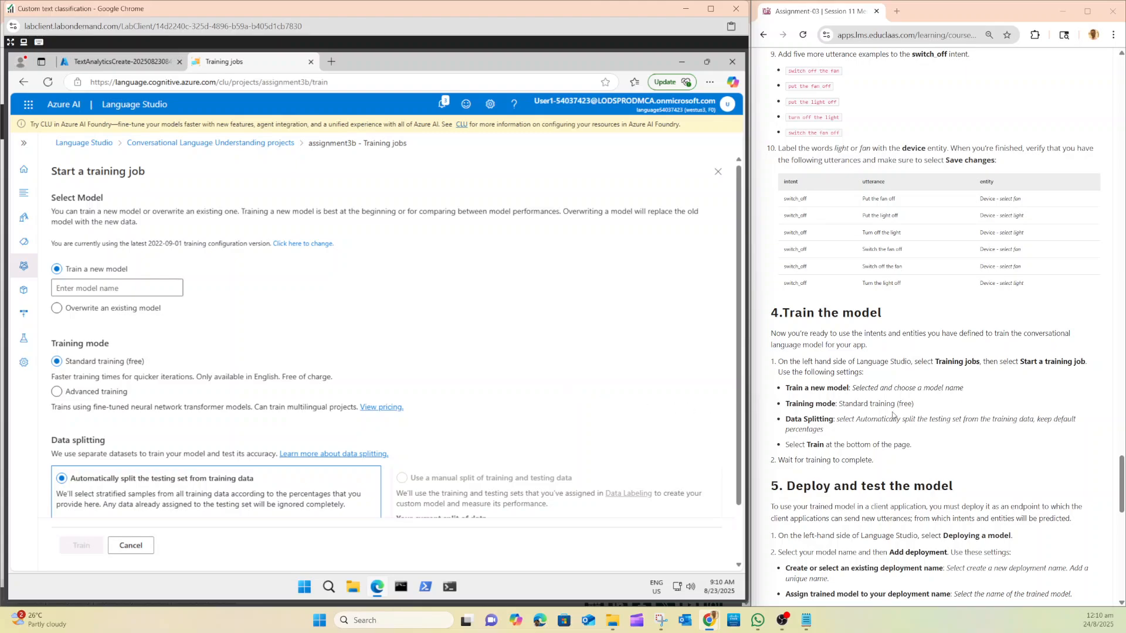
{"action": "left_click", "coordinate": [140, 290]}
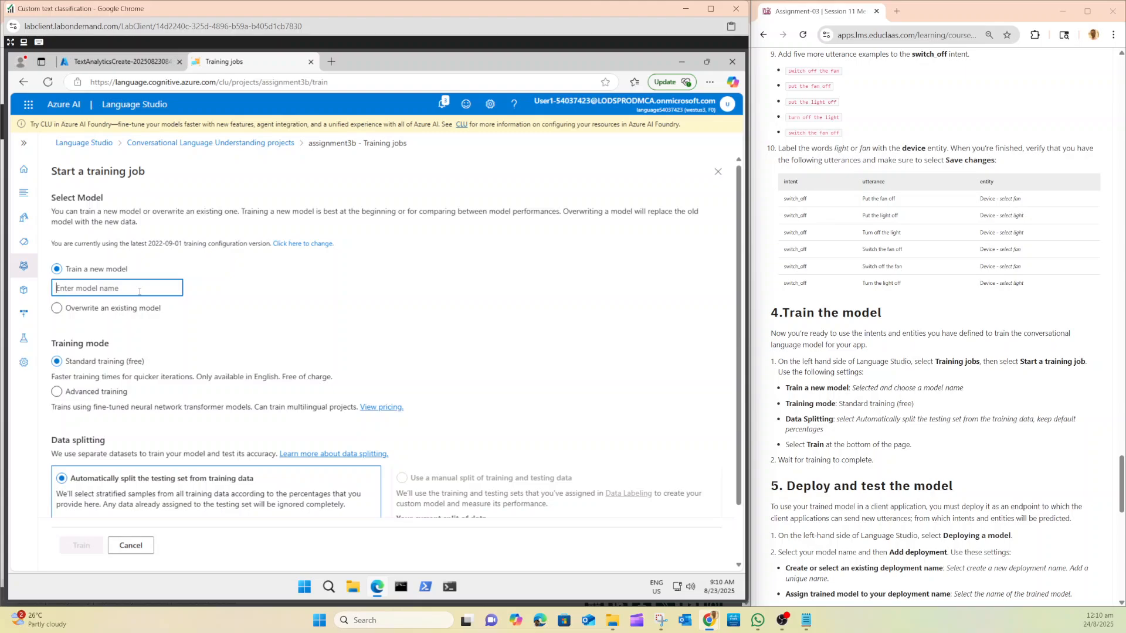
{"action": "type", "text": "assignmn"}
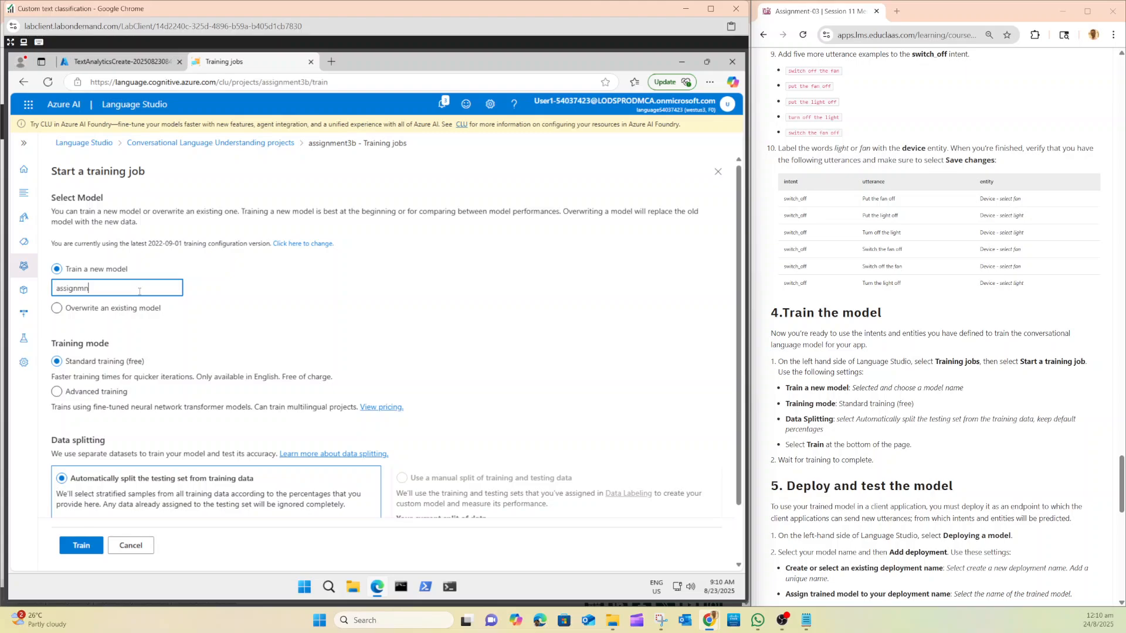
{"action": "key", "text": "BackSpace"}
{"action": "type", "text": "ent3b_model"}
{"action": "scroll", "coordinate": [220, 459], "scroll_direction": "down", "scroll_amount": 1}
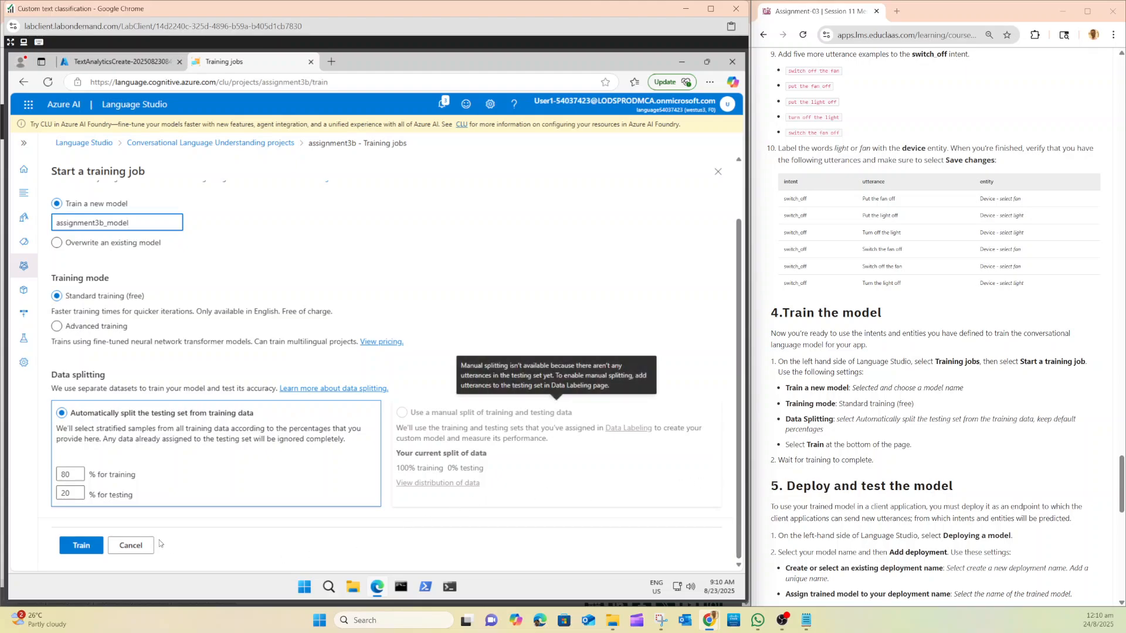
{"action": "left_click", "coordinate": [81, 545]}
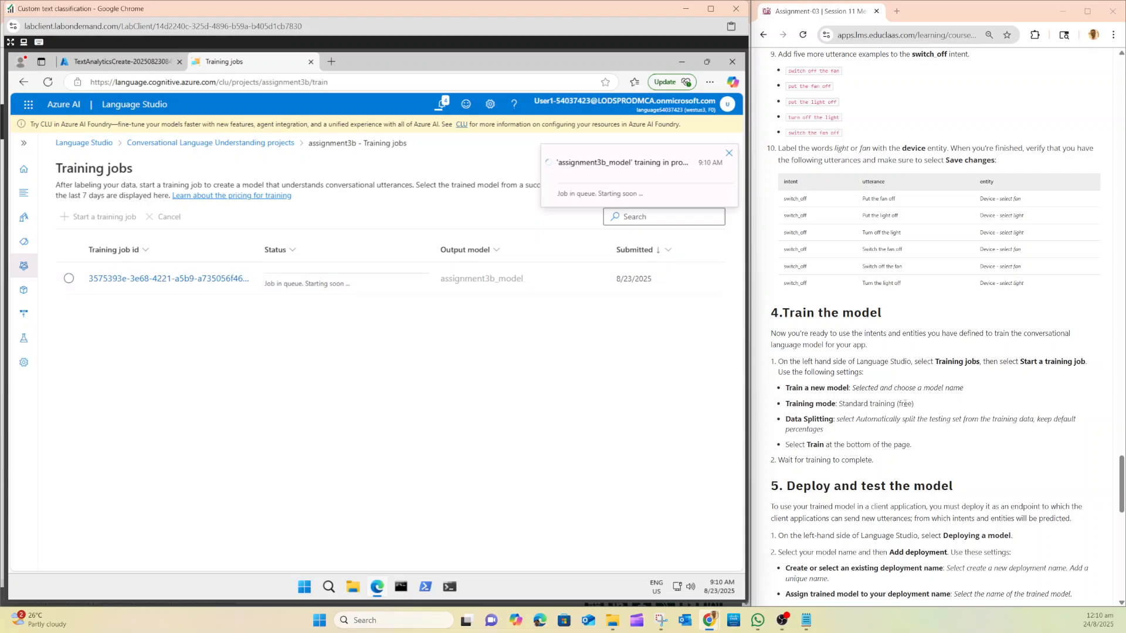
Read the assignment's deploy and test instructions, and open the project's model deployment page.
{"action": "scroll", "coordinate": [908, 405], "scroll_direction": "down", "scroll_amount": 5}
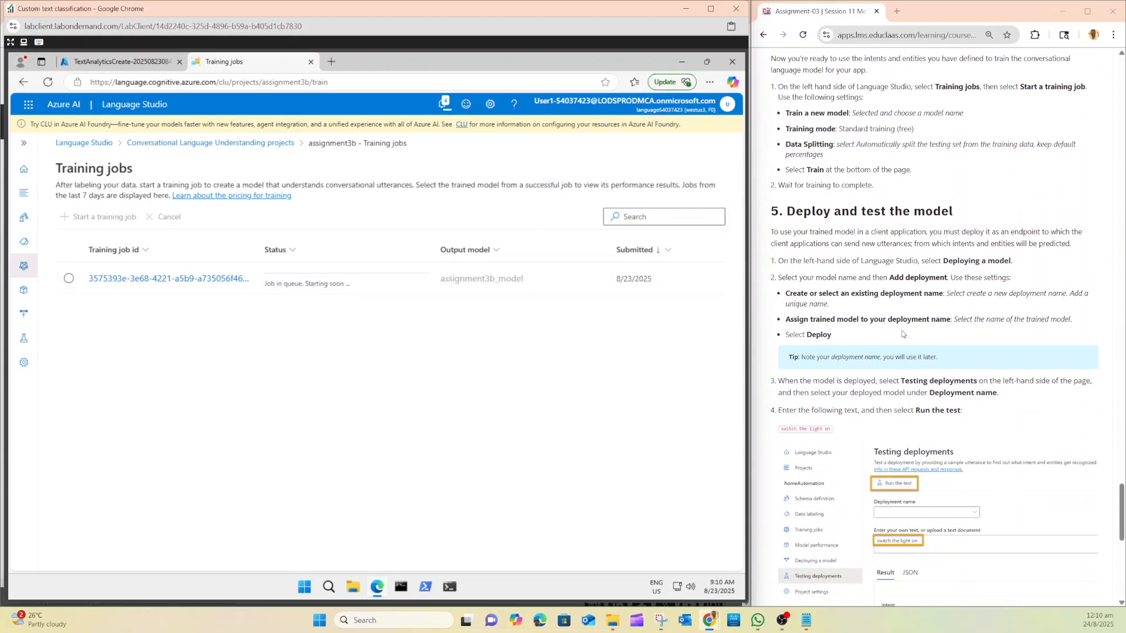
{"action": "scroll", "coordinate": [906, 350], "scroll_direction": "down", "scroll_amount": 6}
{"action": "scroll", "coordinate": [906, 349], "scroll_direction": "down", "scroll_amount": 2}
{"action": "scroll", "coordinate": [906, 350], "scroll_direction": "up", "scroll_amount": 7}
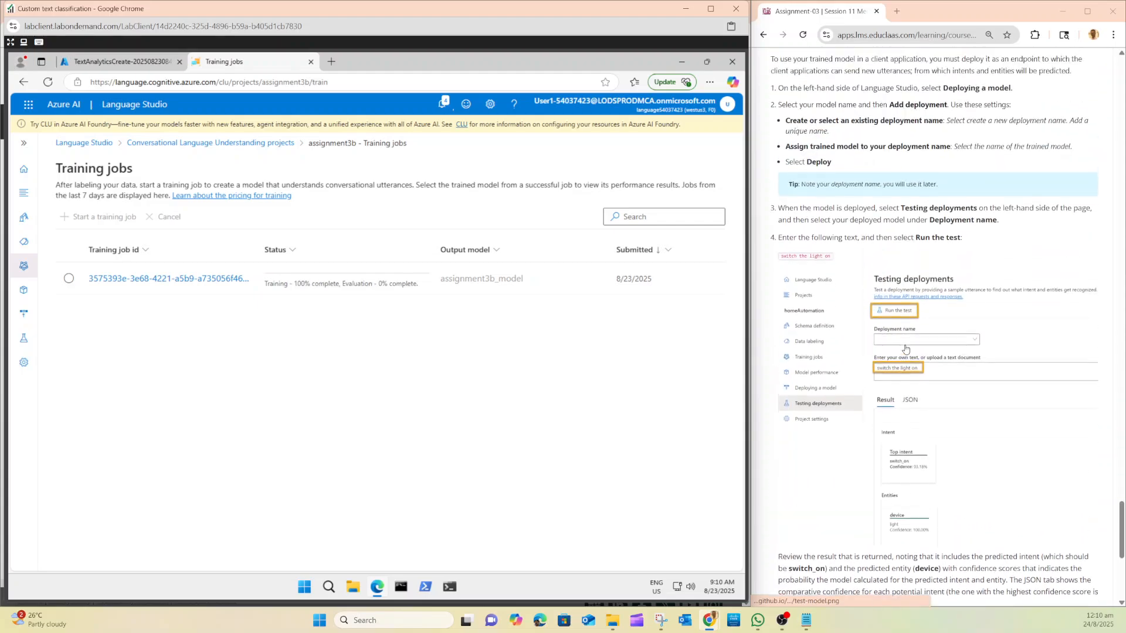
{"action": "scroll", "coordinate": [906, 350], "scroll_direction": "up", "scroll_amount": 2}
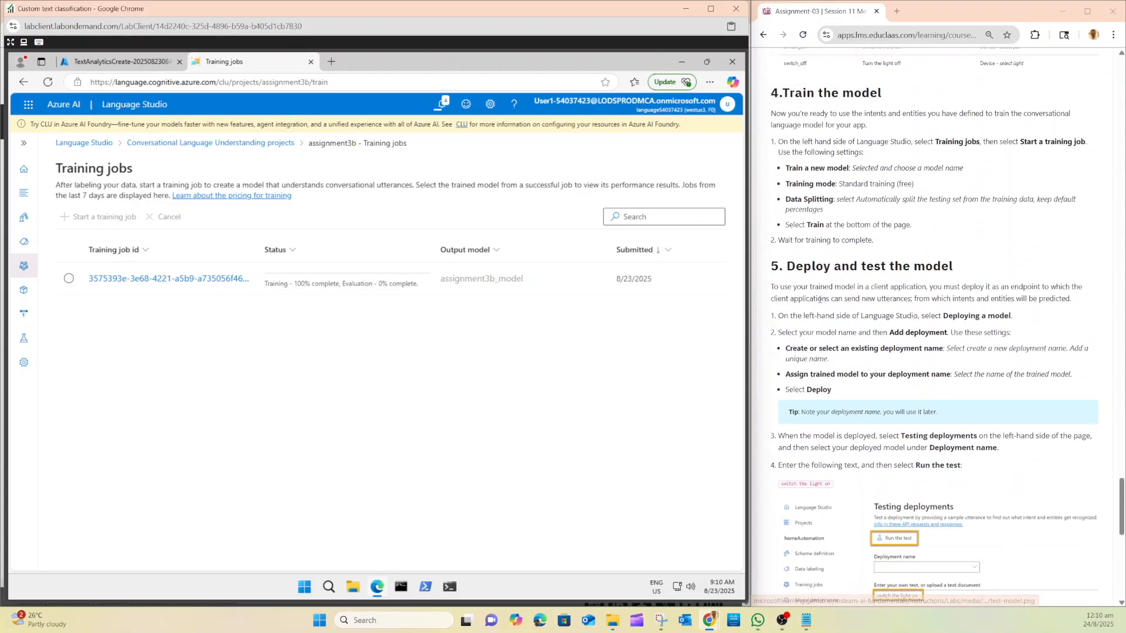
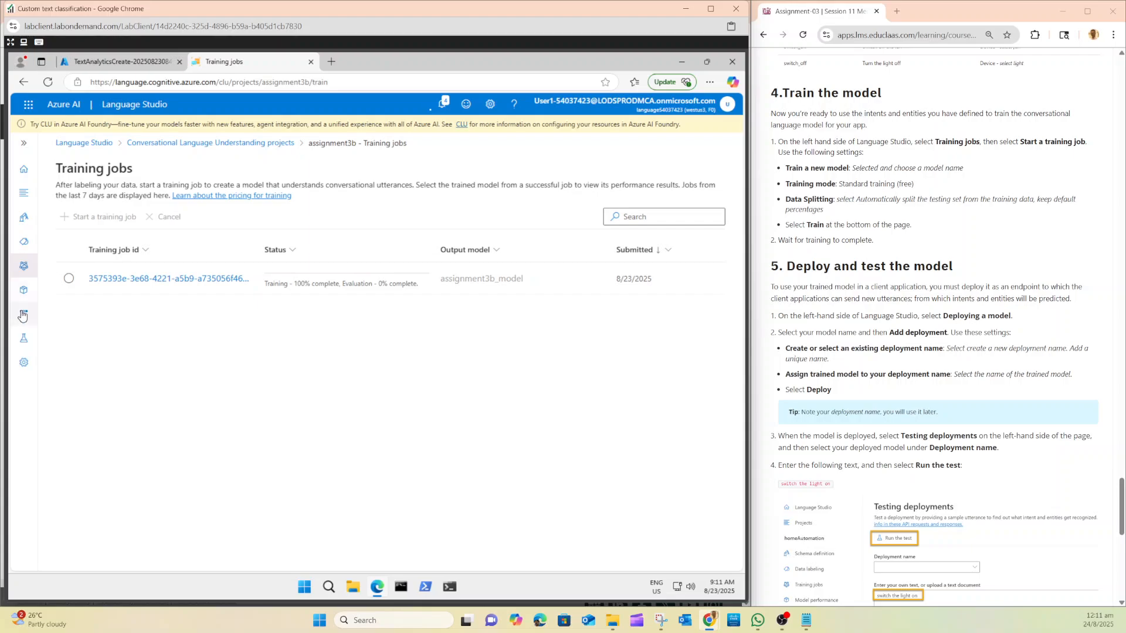
{"action": "left_click", "coordinate": [23, 316]}
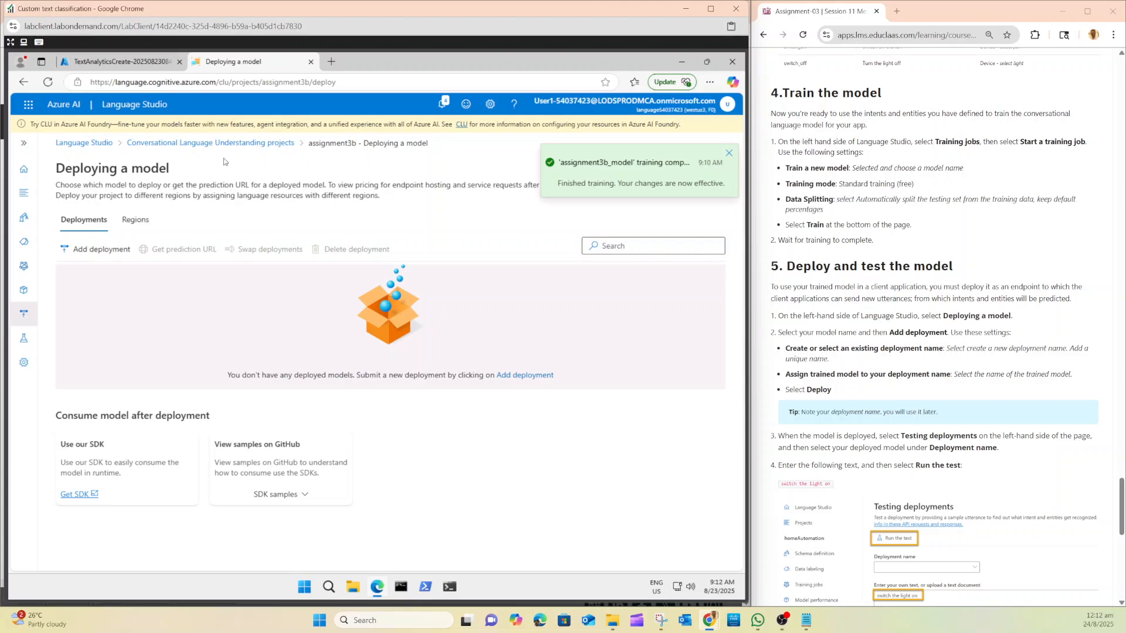
Reopen the assignment3b project from the Conversational Language Understanding projects list and return to its model deployment page.
{"action": "left_click", "coordinate": [255, 144]}
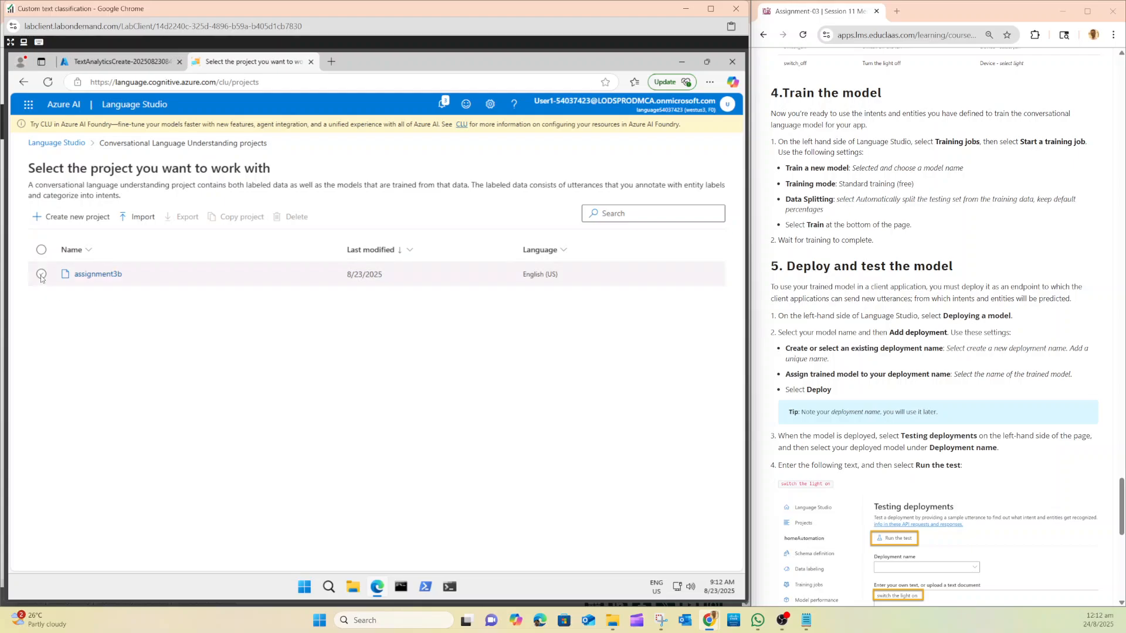
{"action": "left_click", "coordinate": [67, 280]}
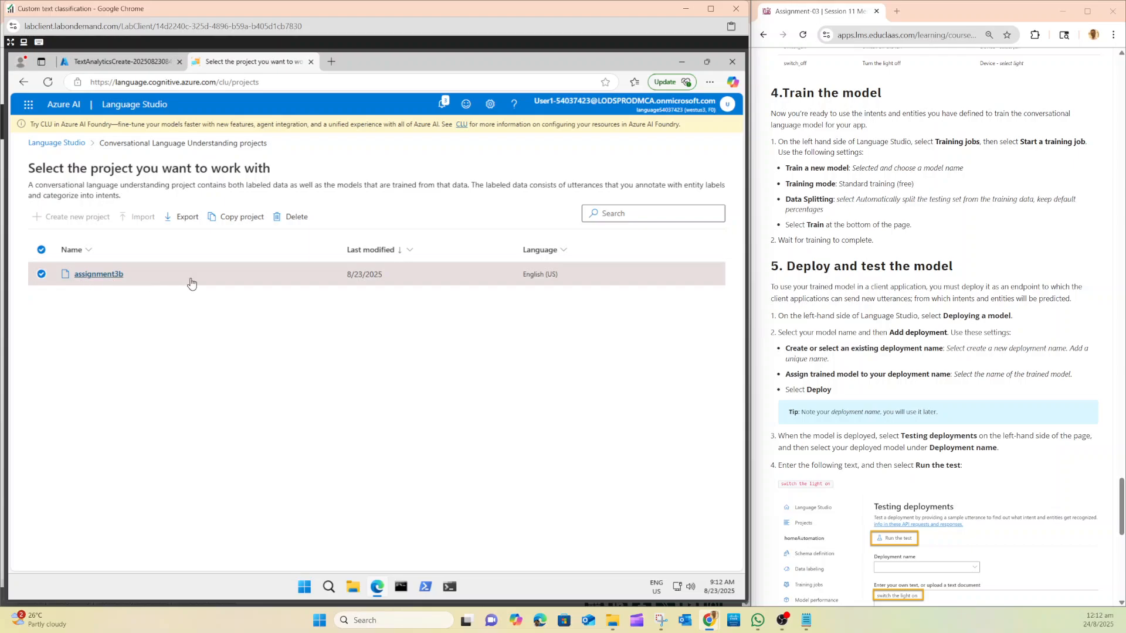
{"action": "left_click", "coordinate": [98, 277]}
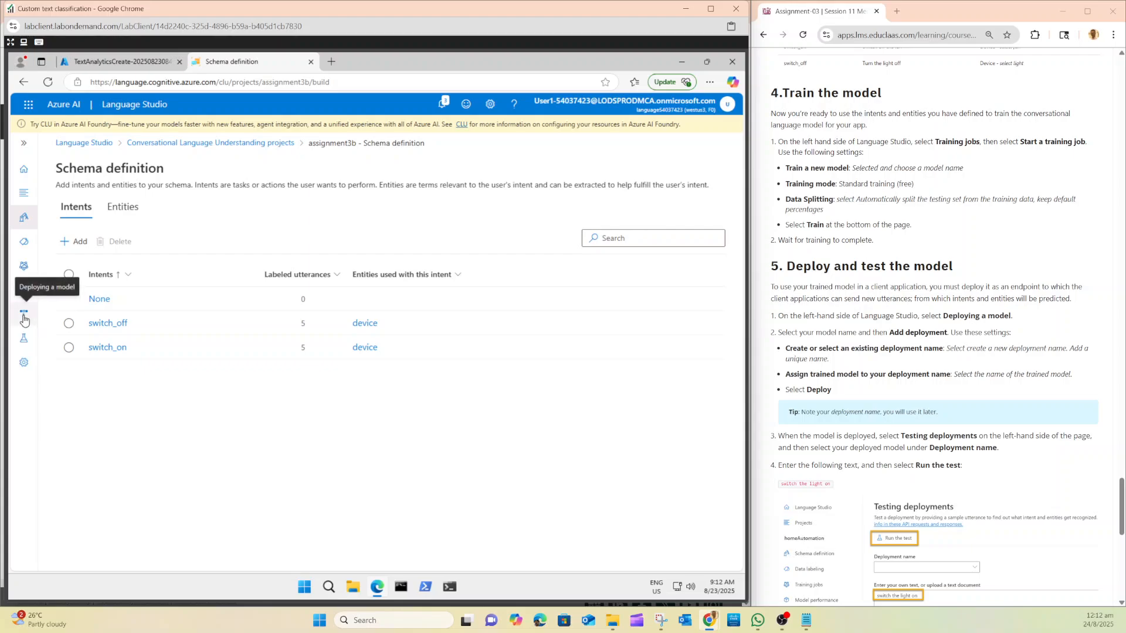
{"action": "left_click", "coordinate": [23, 316]}
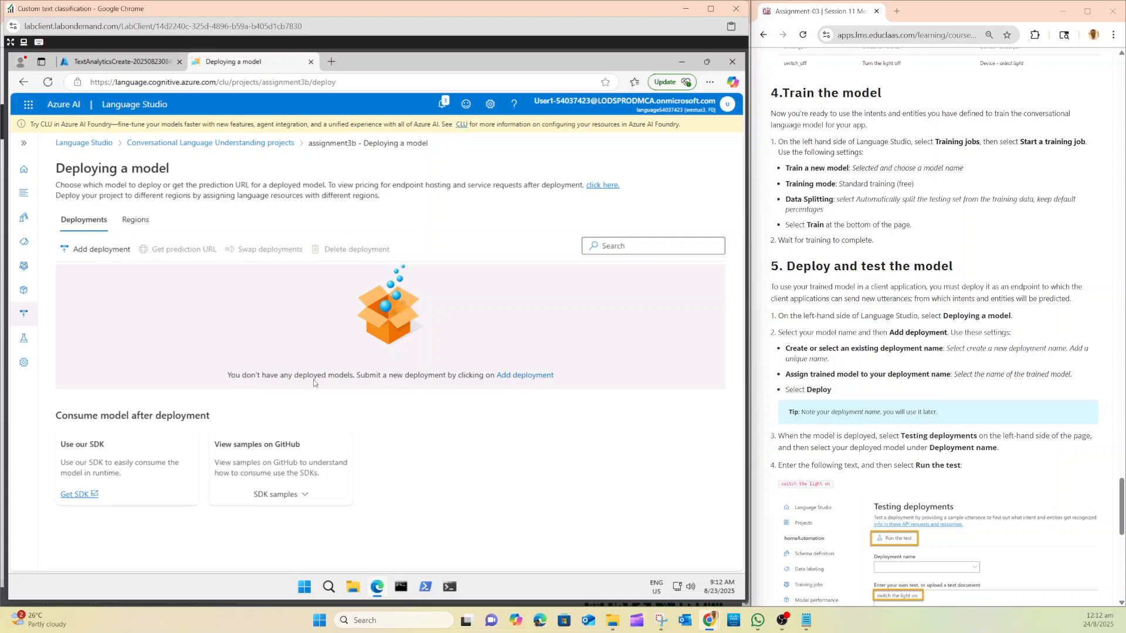
Start adding a deployment with the new deployment name assignment3b_ver1.
{"action": "left_click", "coordinate": [82, 252]}
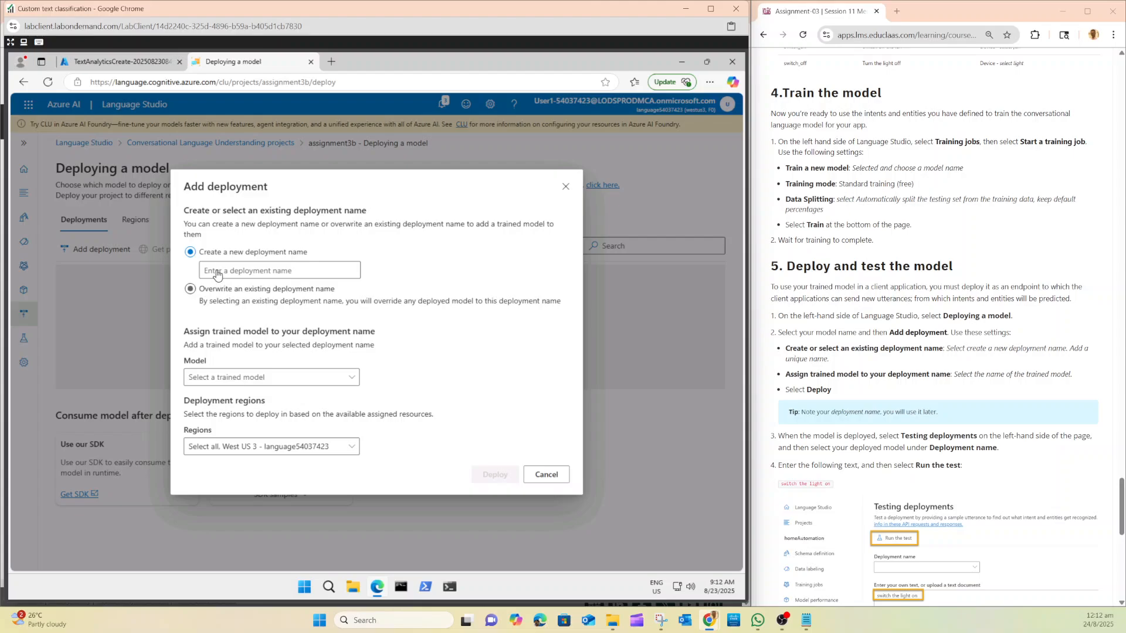
{"action": "left_click", "coordinate": [247, 273]}
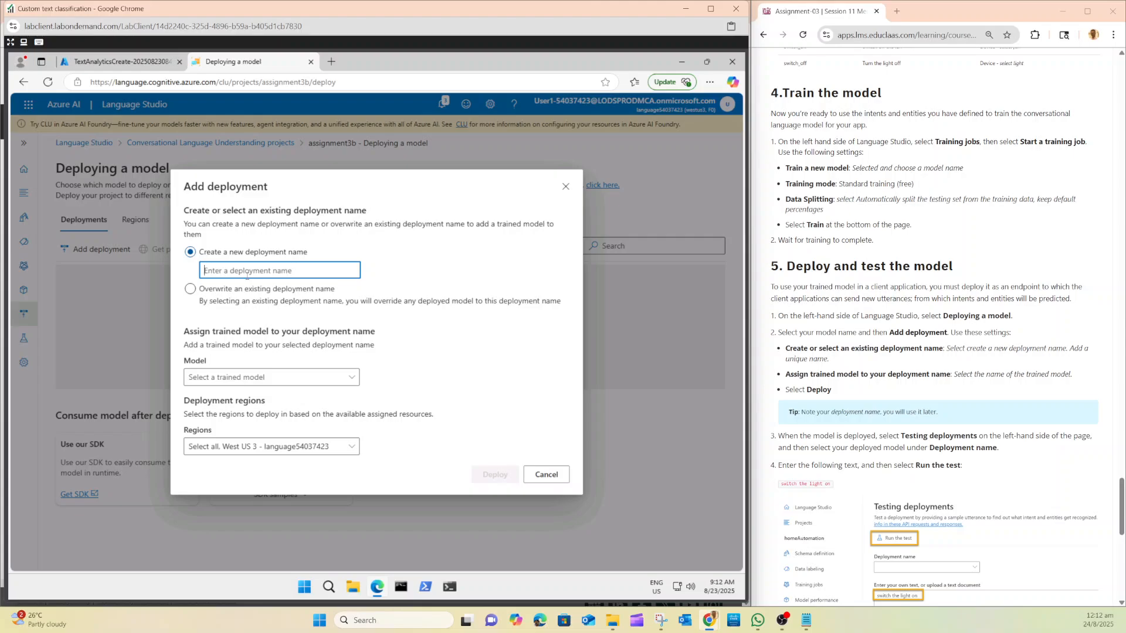
{"action": "type", "text": "assignment3b\\_v"}
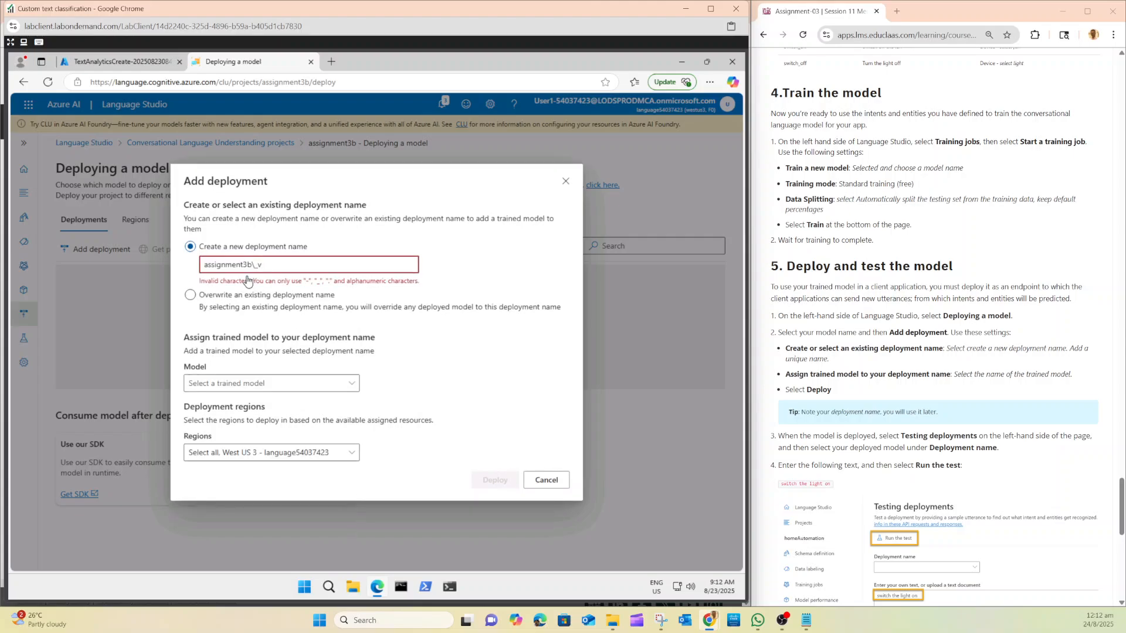
{"action": "key", "text": "BackSpace"}
{"action": "key", "text": "BackSpace"}
{"action": "key", "text": "BackSpace"}
{"action": "type", "text": "_"}
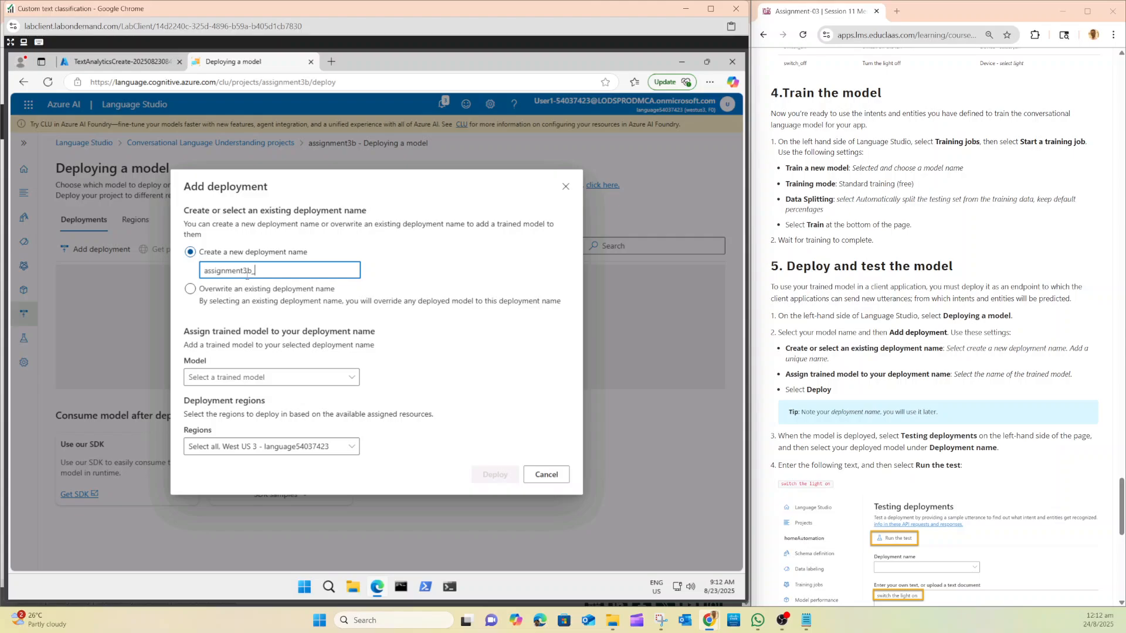
{"action": "type", "text": "ver1"}
Assign the trained model assignment3b_model to the new deployment, deploy it and dismiss the completion notification.
{"action": "left_click", "coordinate": [234, 378]}
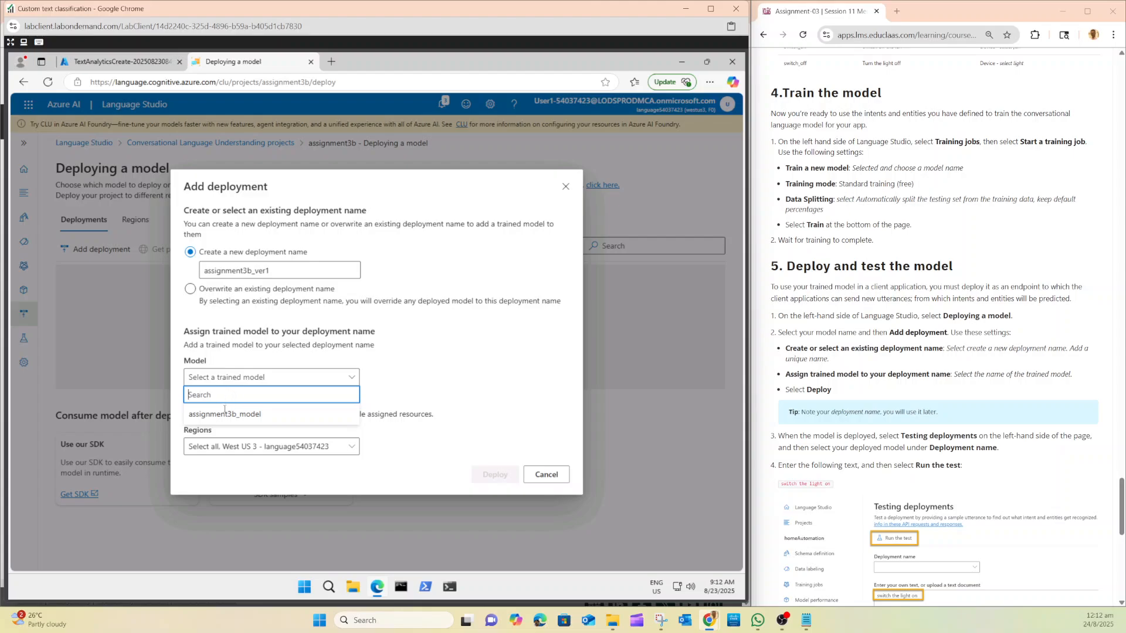
{"action": "left_click", "coordinate": [225, 415]}
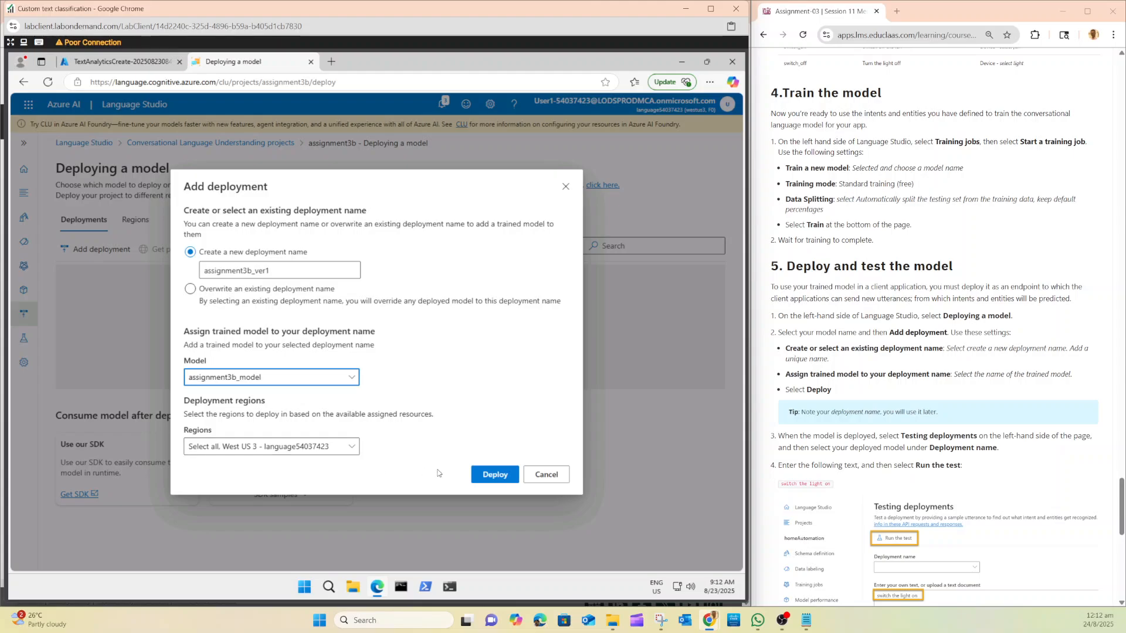
{"action": "left_click", "coordinate": [487, 475]}
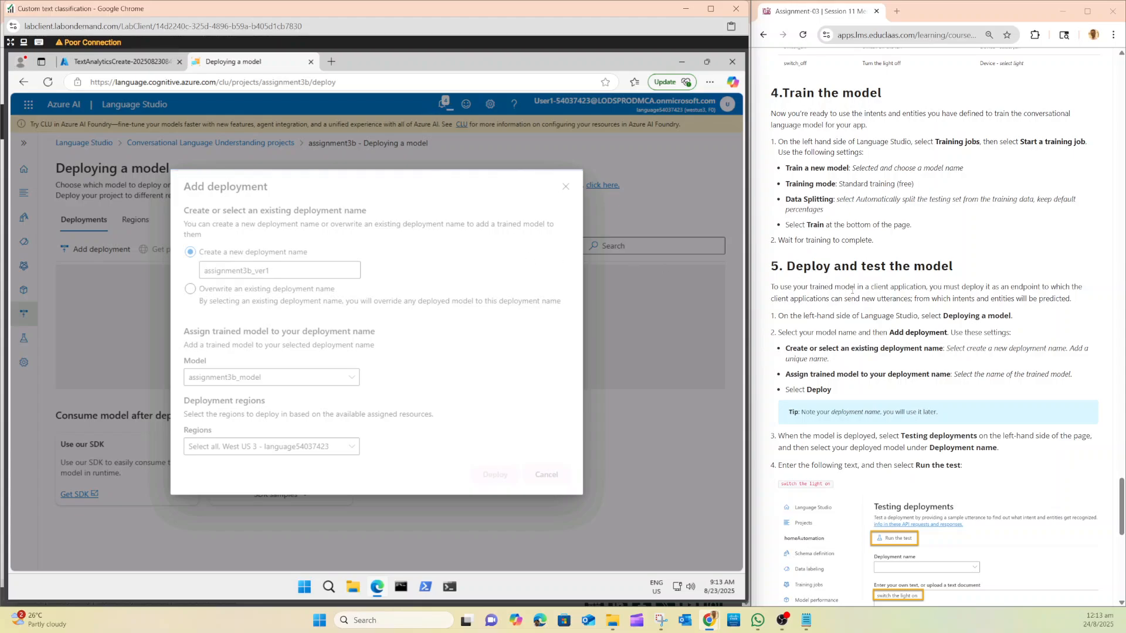
{"action": "scroll", "coordinate": [942, 320], "scroll_direction": "down", "scroll_amount": 5}
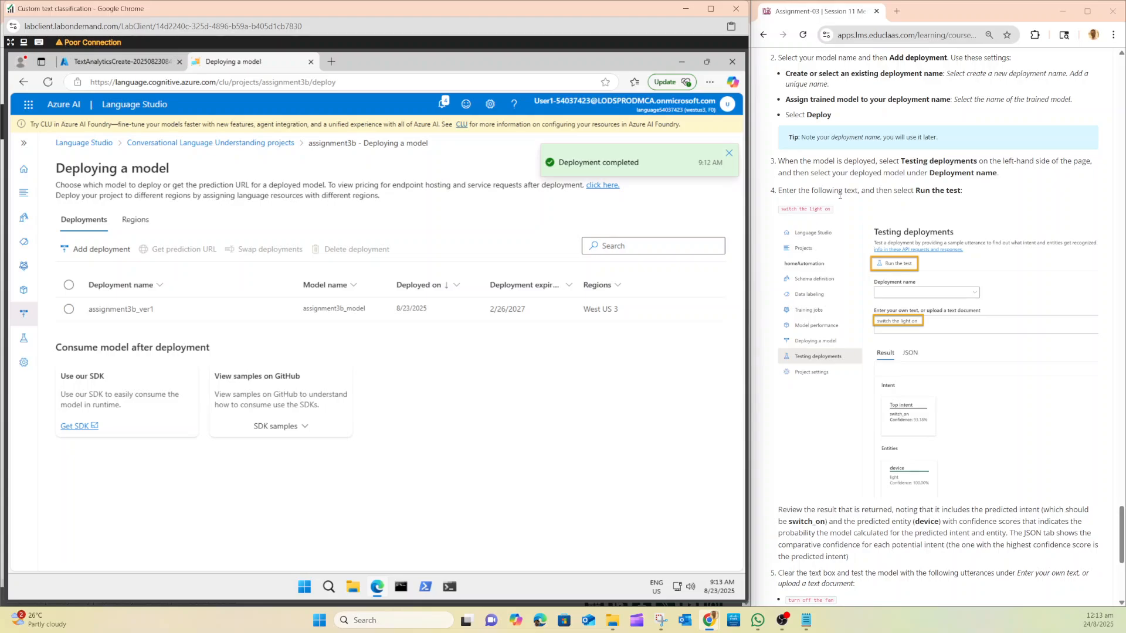
{"action": "left_click", "coordinate": [729, 154]}
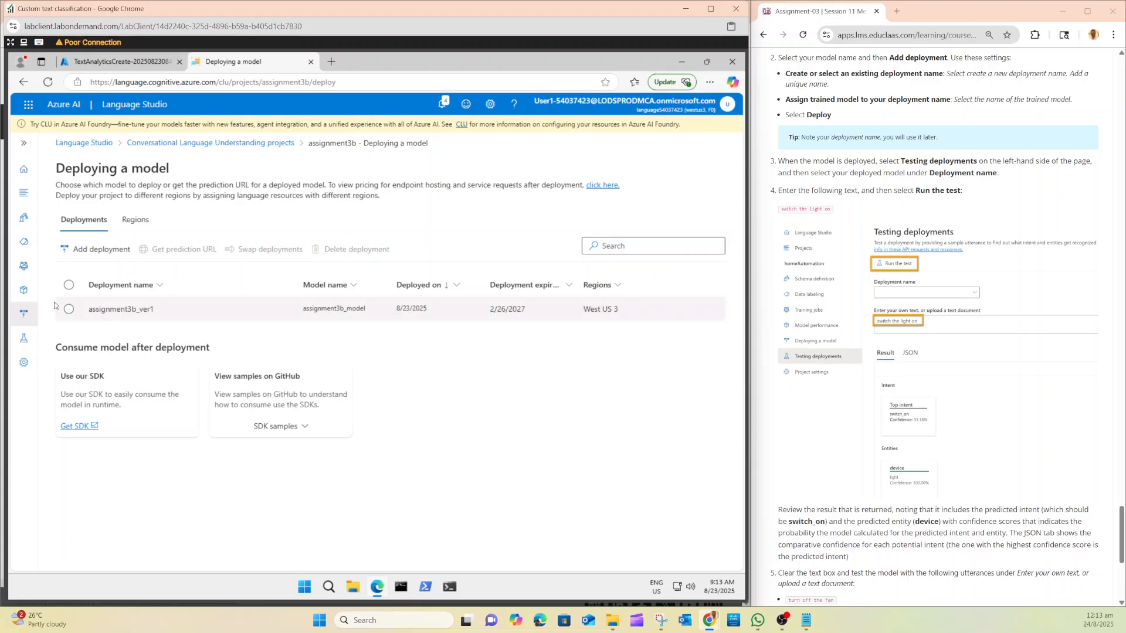
Open the project's deployment testing page and select the assignment3b_ver1 deployment for testing.
{"action": "left_click", "coordinate": [22, 340]}
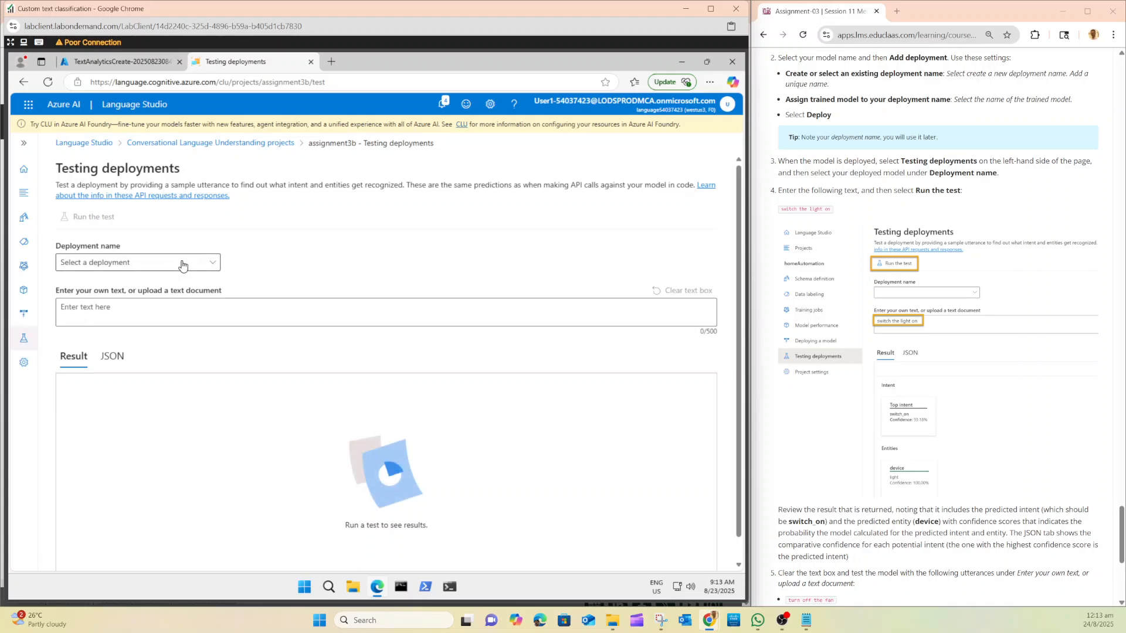
{"action": "left_click", "coordinate": [183, 265]}
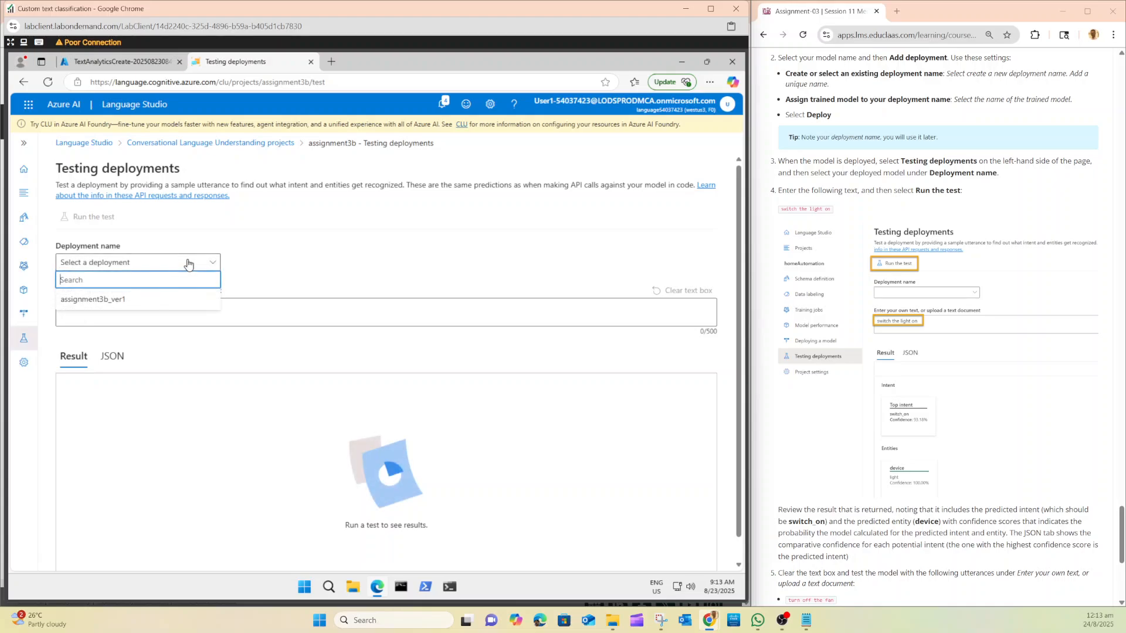
{"action": "left_click", "coordinate": [107, 300]}
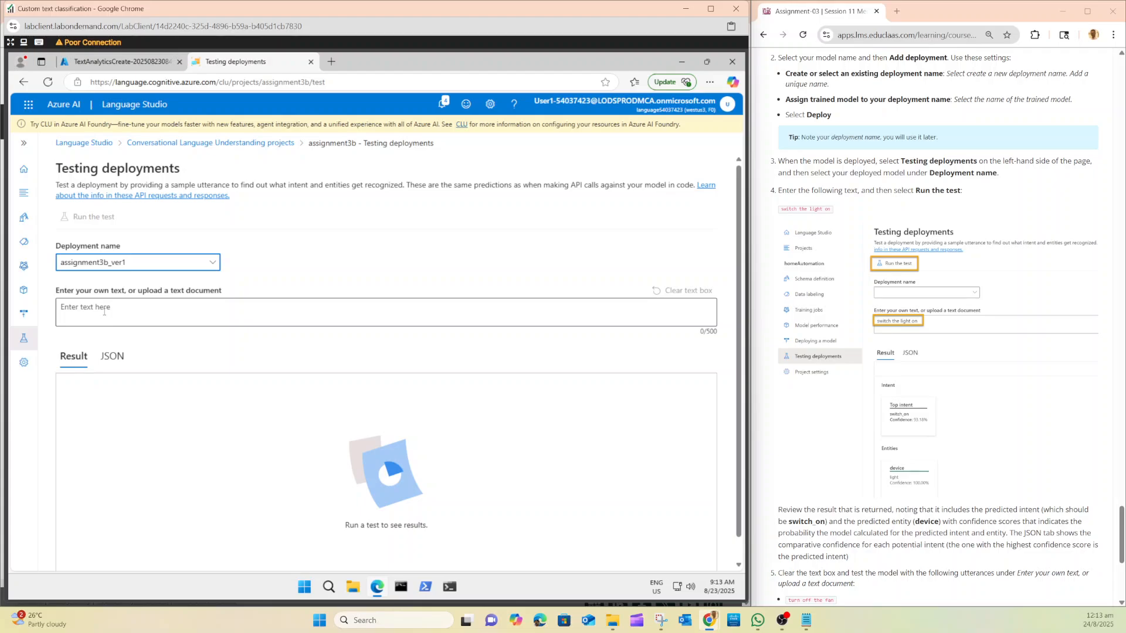
Run a deployment test with the utterance "switch the light on".
{"action": "left_click", "coordinate": [105, 312]}
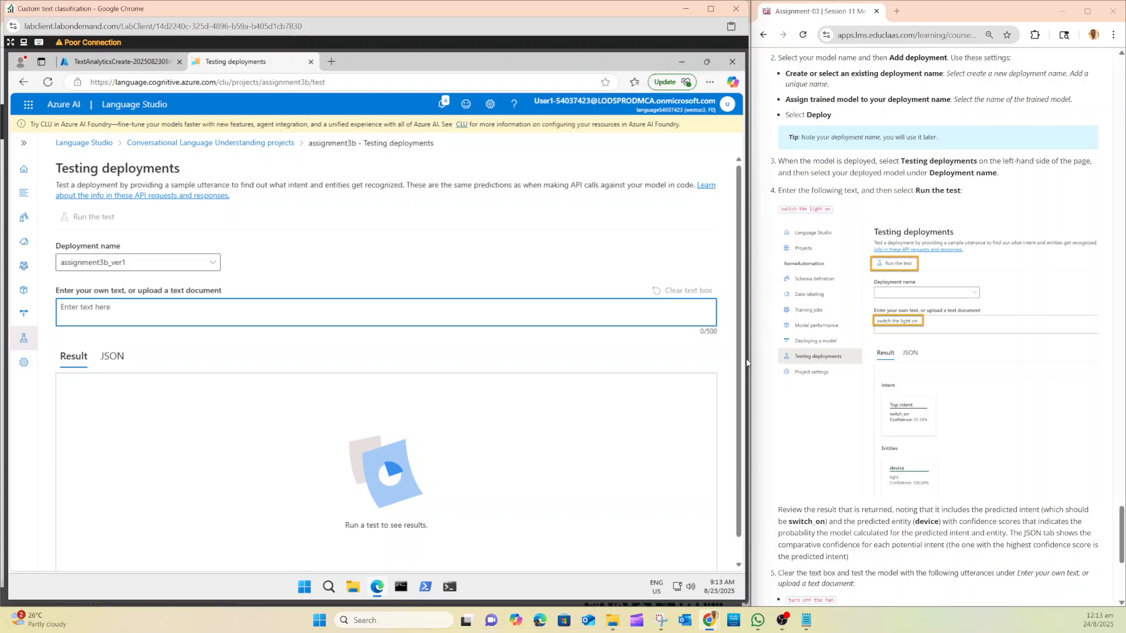
{"action": "type", "text": "swit"}
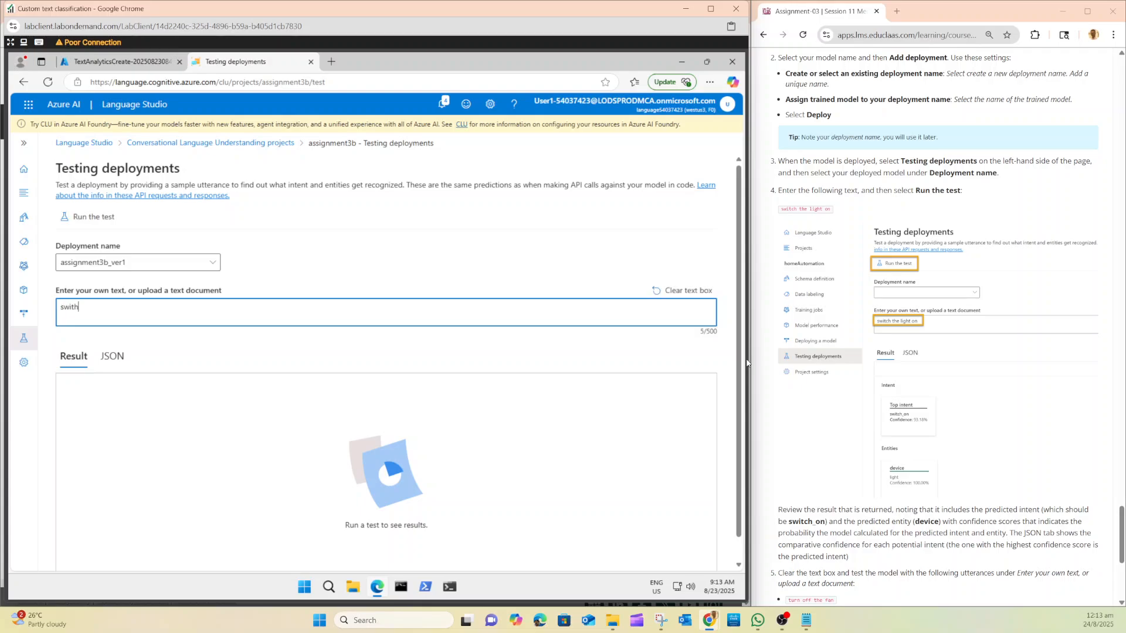
{"action": "type", "text": "ch the light on"}
{"action": "scroll", "coordinate": [600, 254], "scroll_direction": "down", "scroll_amount": 1}
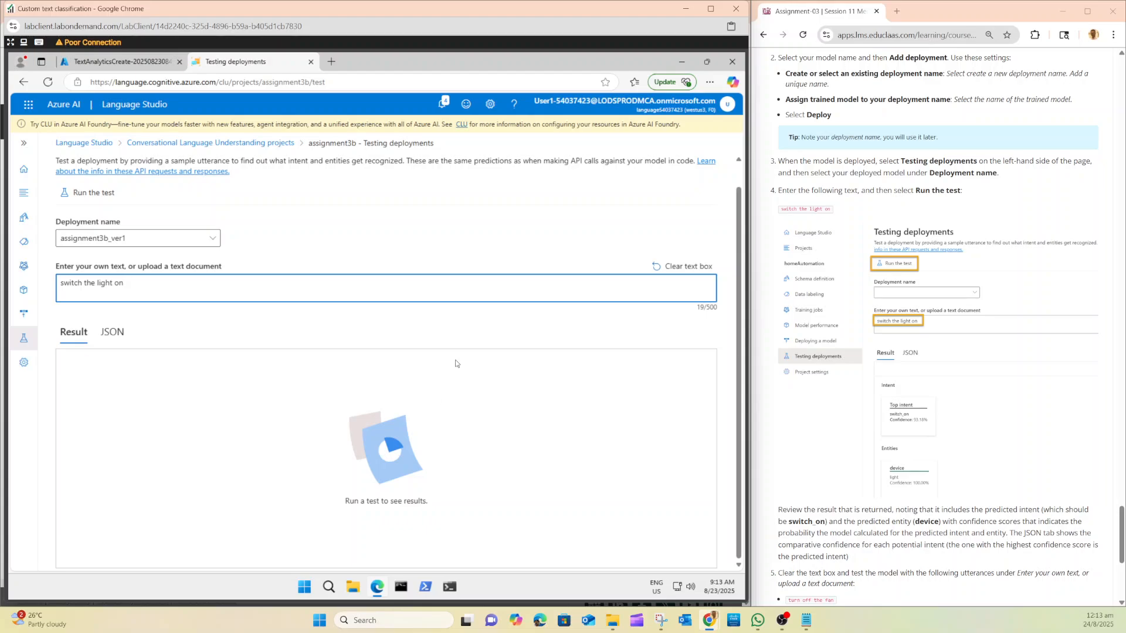
{"action": "left_click", "coordinate": [85, 193]}
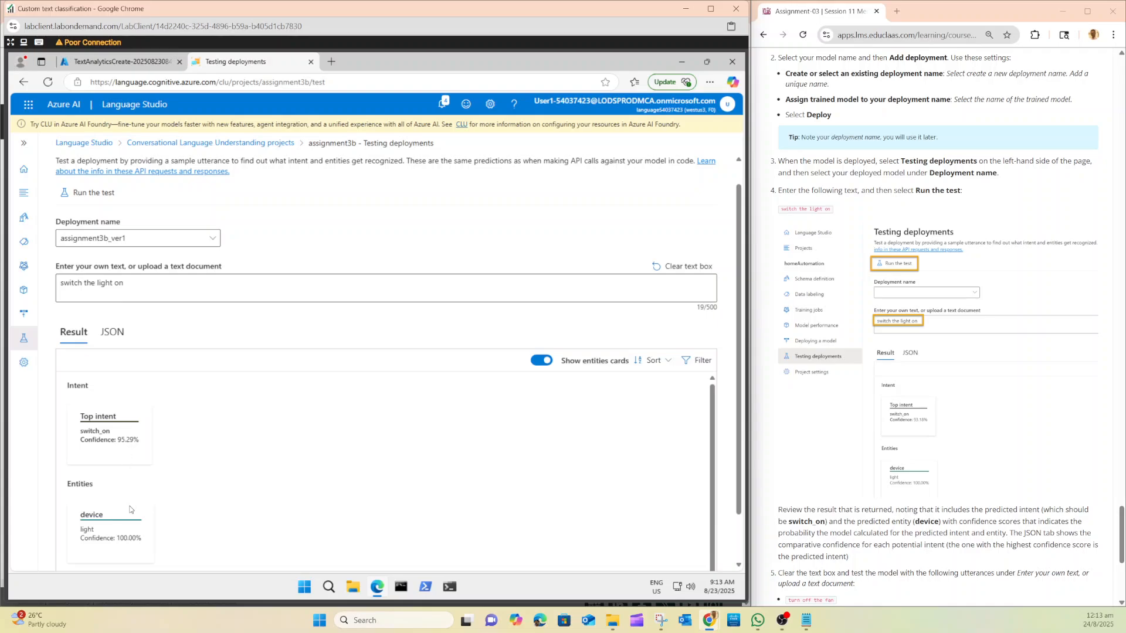
Clear the previous test utterance and test the deployment with "turn off the fan".
{"action": "scroll", "coordinate": [965, 374], "scroll_direction": "down", "scroll_amount": 5}
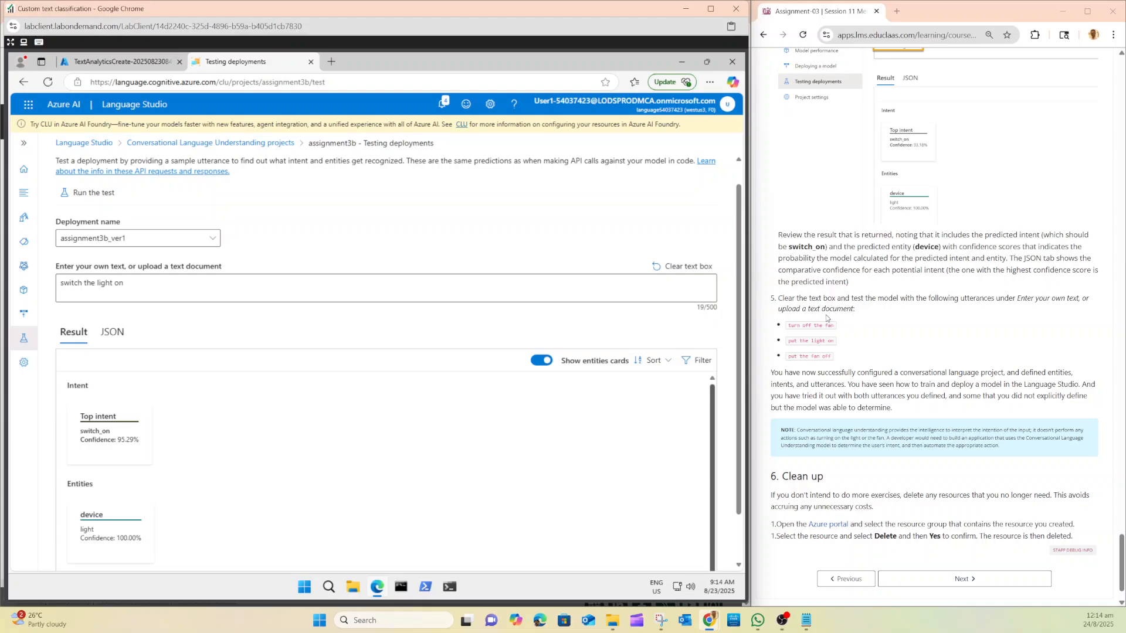
{"action": "left_click", "coordinate": [678, 271]}
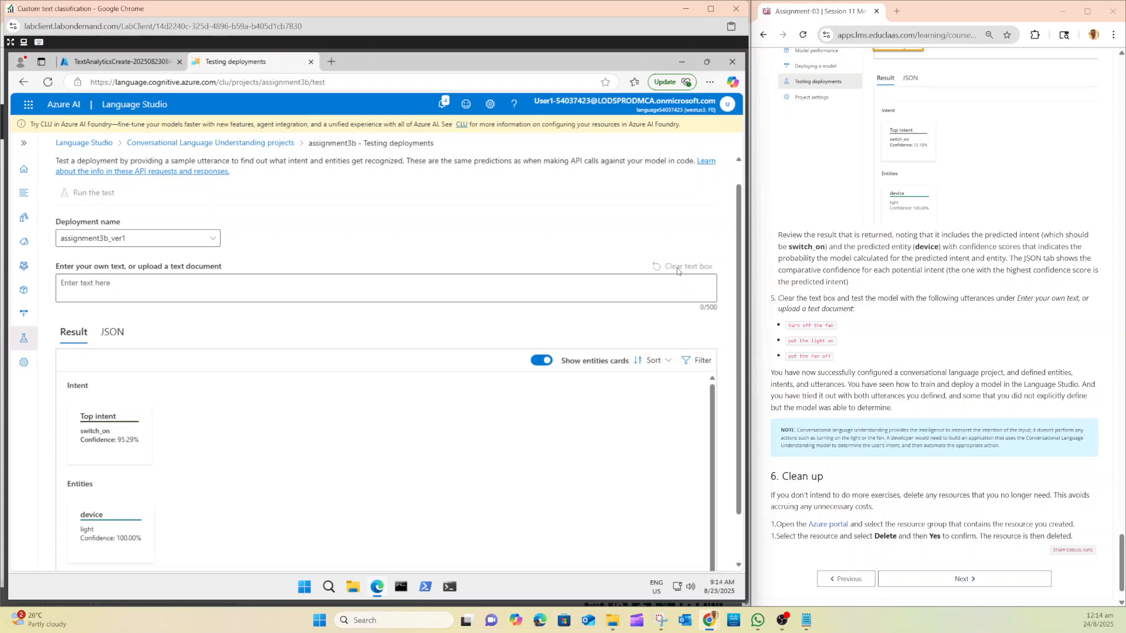
{"action": "left_click", "coordinate": [625, 293]}
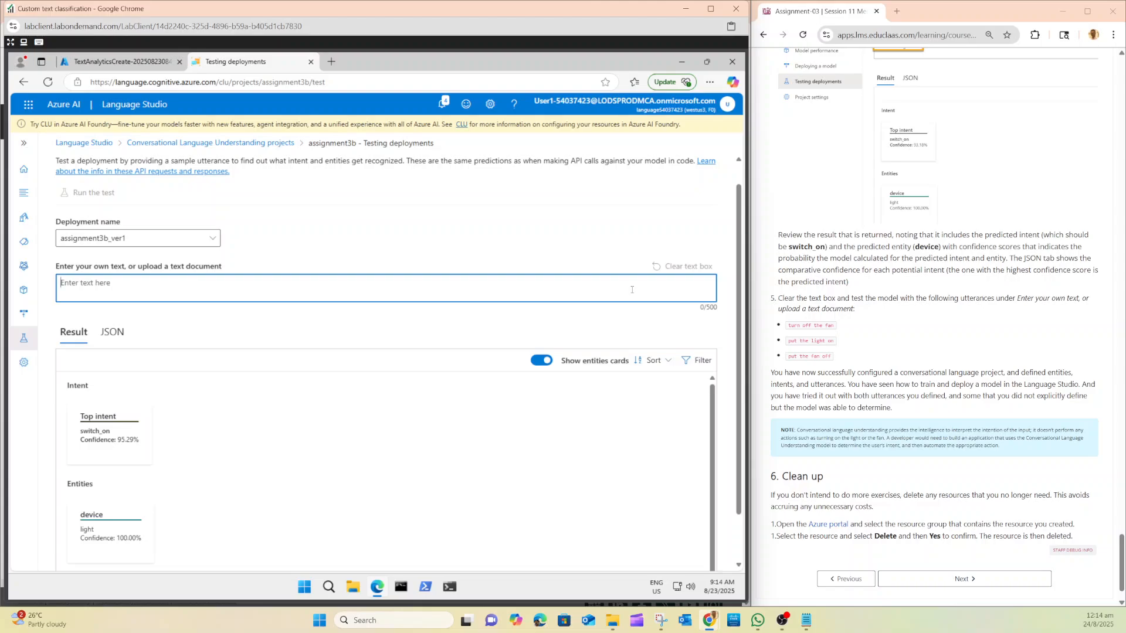
{"action": "type", "text": "turn off the fan"}
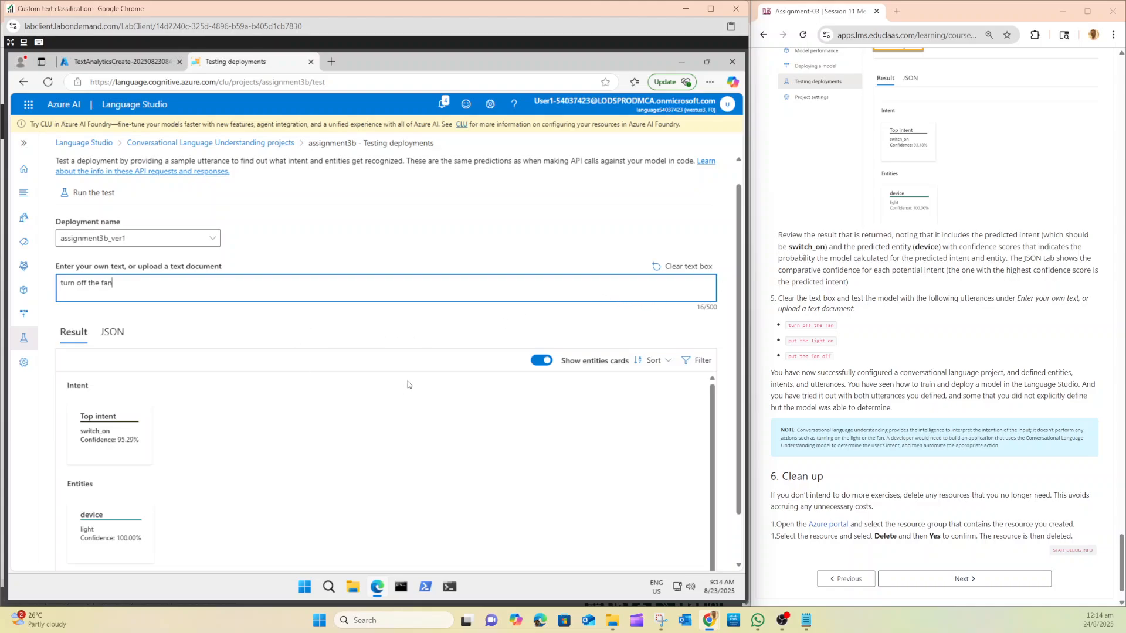
{"action": "left_click", "coordinate": [97, 195]}
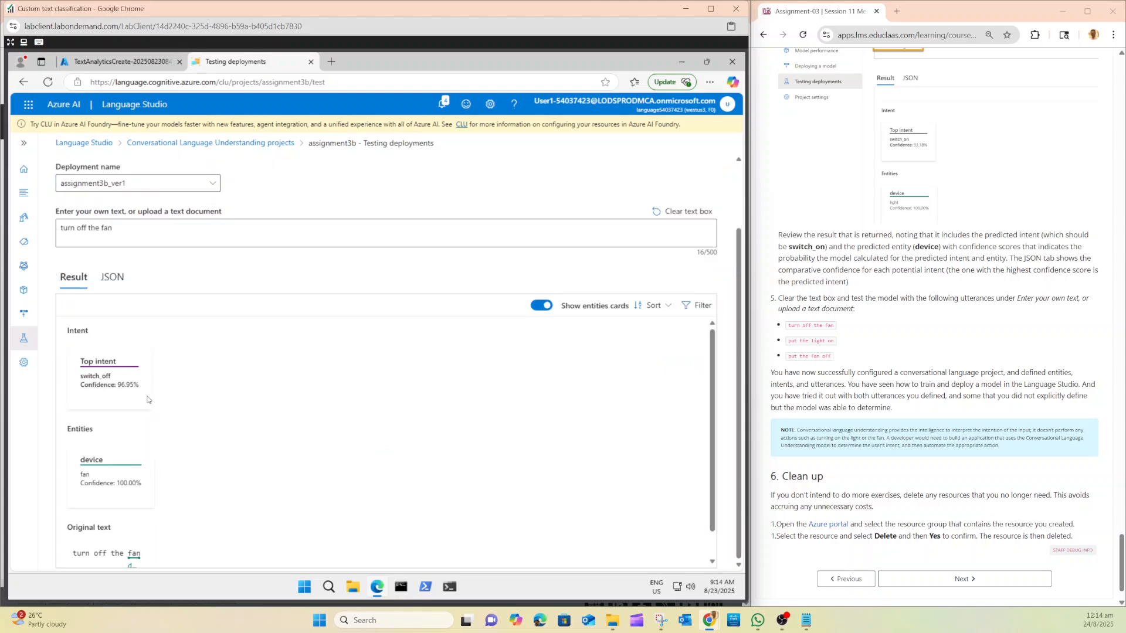
Replace the test utterance with "put the fan off", run the test and check the results and remaining instructions.
{"action": "left_click_drag", "start_coordinate": [116, 228], "coordinate": [48, 236]}
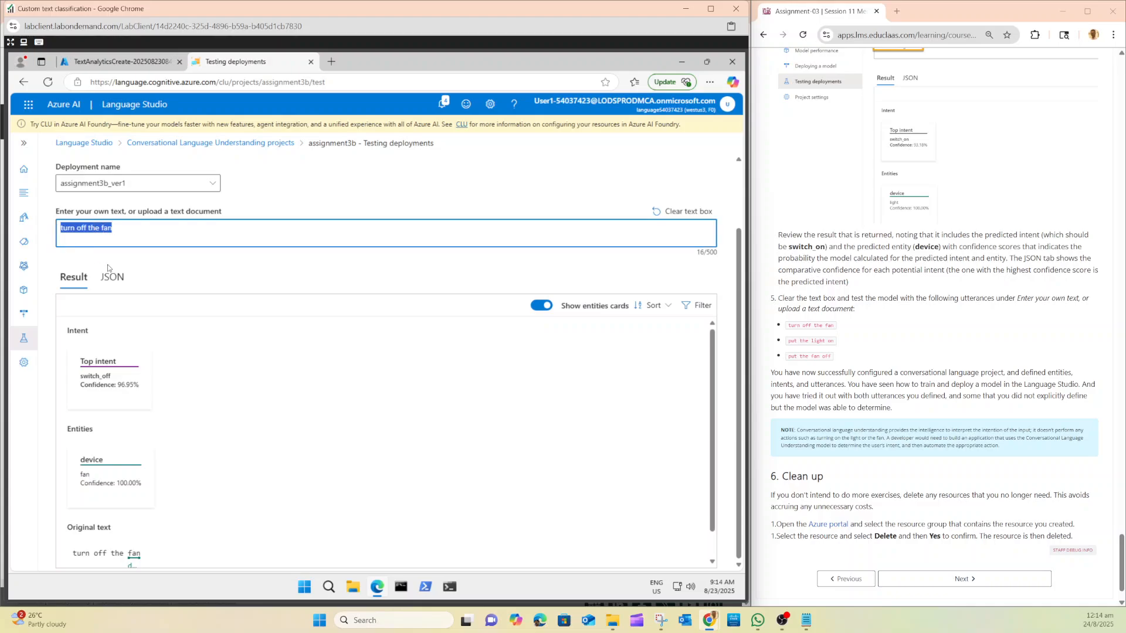
{"action": "type", "text": "put the"}
{"action": "scroll", "coordinate": [253, 239], "scroll_direction": "up", "scroll_amount": 2}
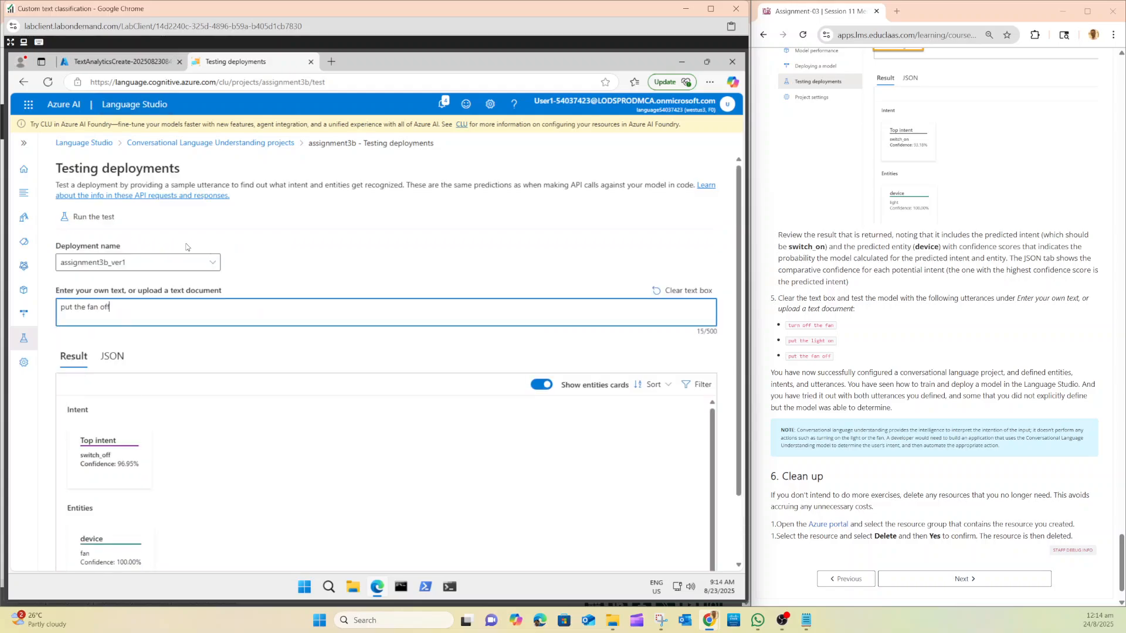
{"action": "left_click", "coordinate": [95, 217]}
{"action": "scroll", "coordinate": [237, 417], "scroll_direction": "down", "scroll_amount": 2}
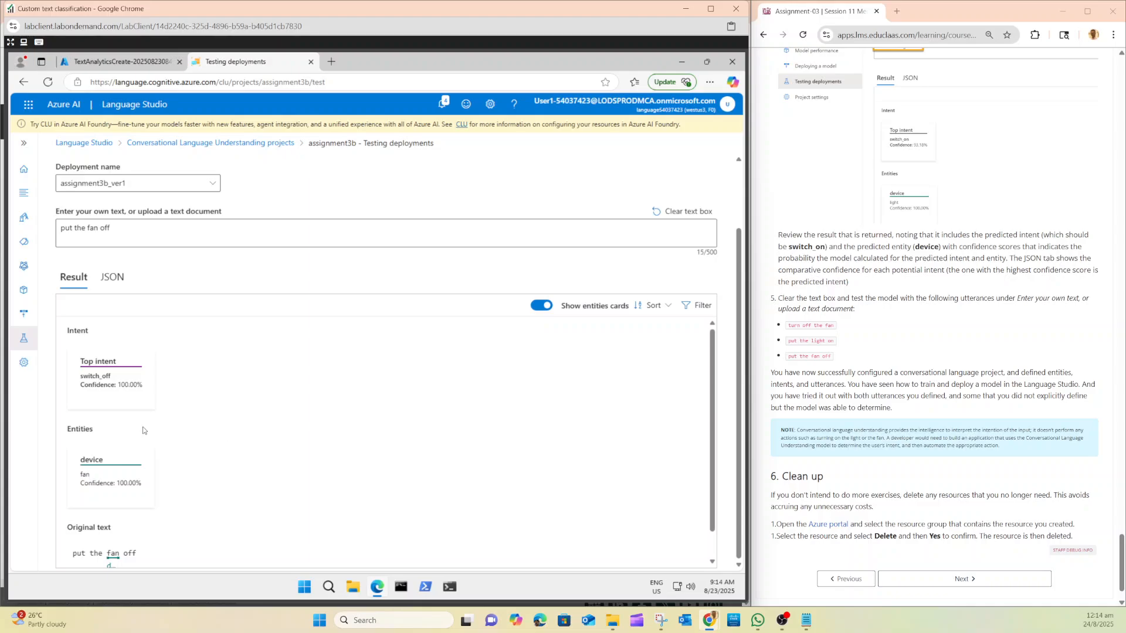
{"action": "scroll", "coordinate": [856, 369], "scroll_direction": "down", "scroll_amount": 1}
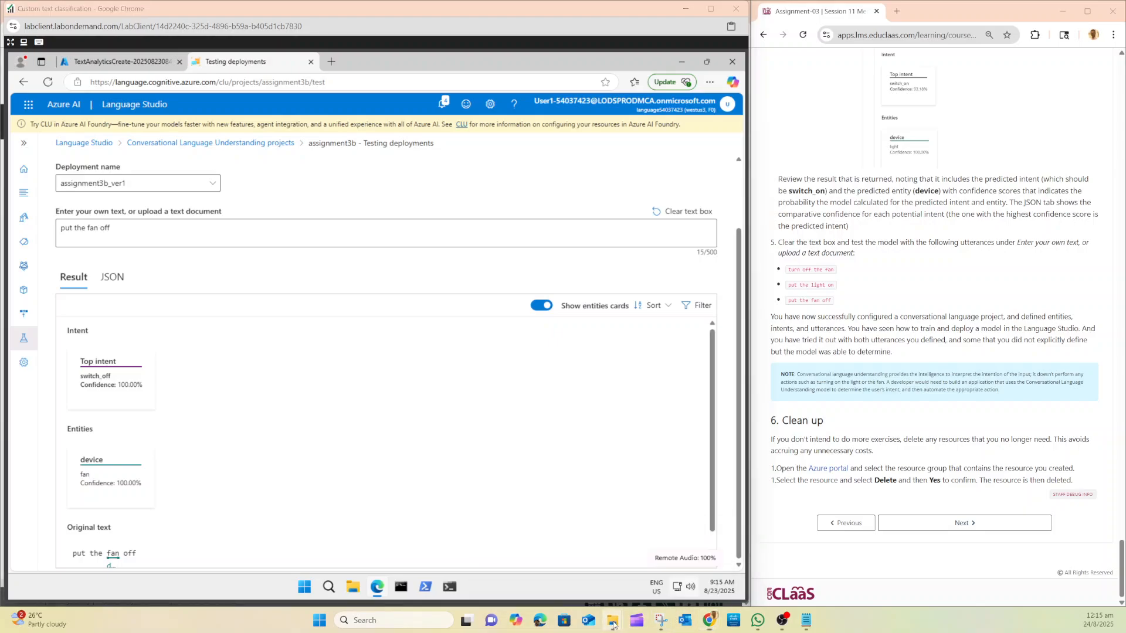
Open Assignment_3b_SAMPLE[NEW].docx from the PDDS-DLL-Files folder in Word and review the screenshots required for Tasks 1 to 5.
{"action": "mouse_move", "coordinate": [614, 617]}
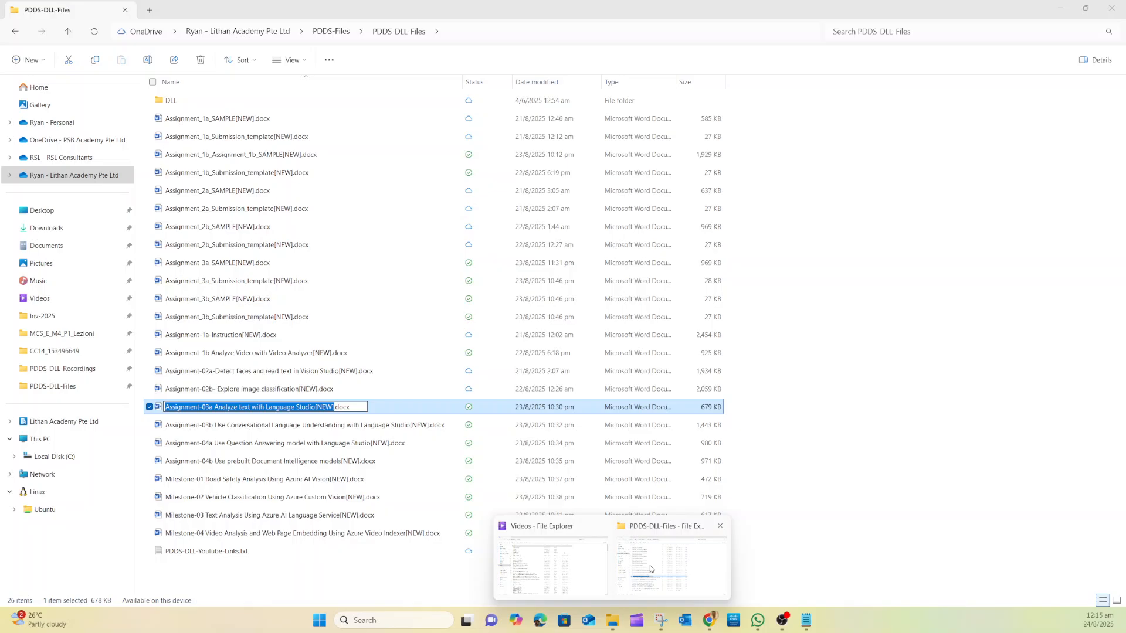
{"action": "left_click", "coordinate": [649, 565]}
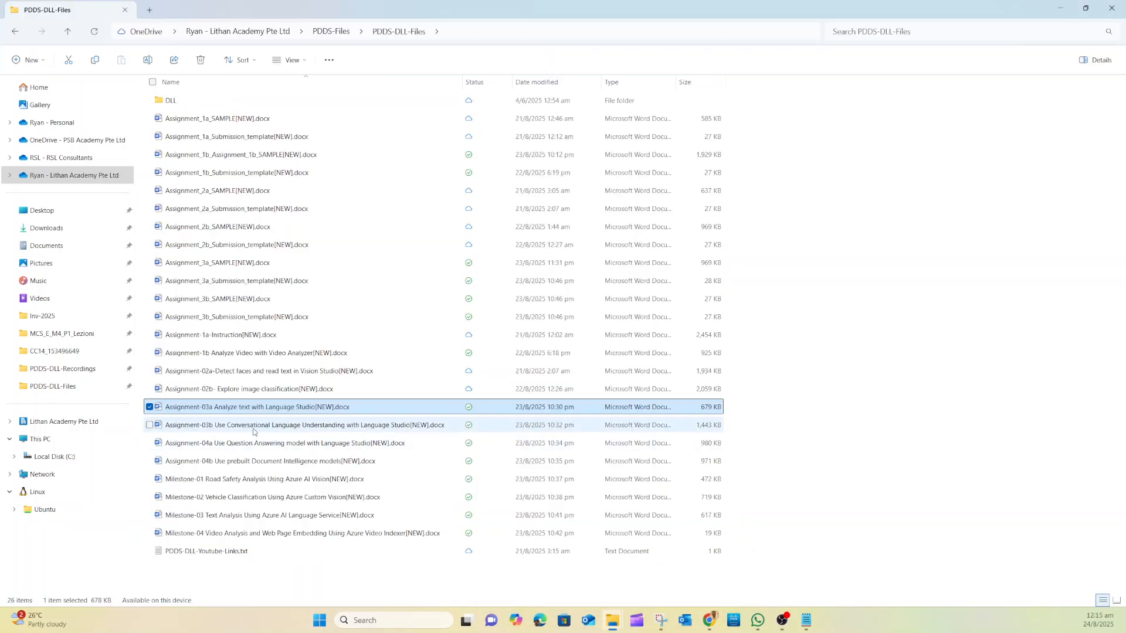
{"action": "double_click", "coordinate": [222, 304]}
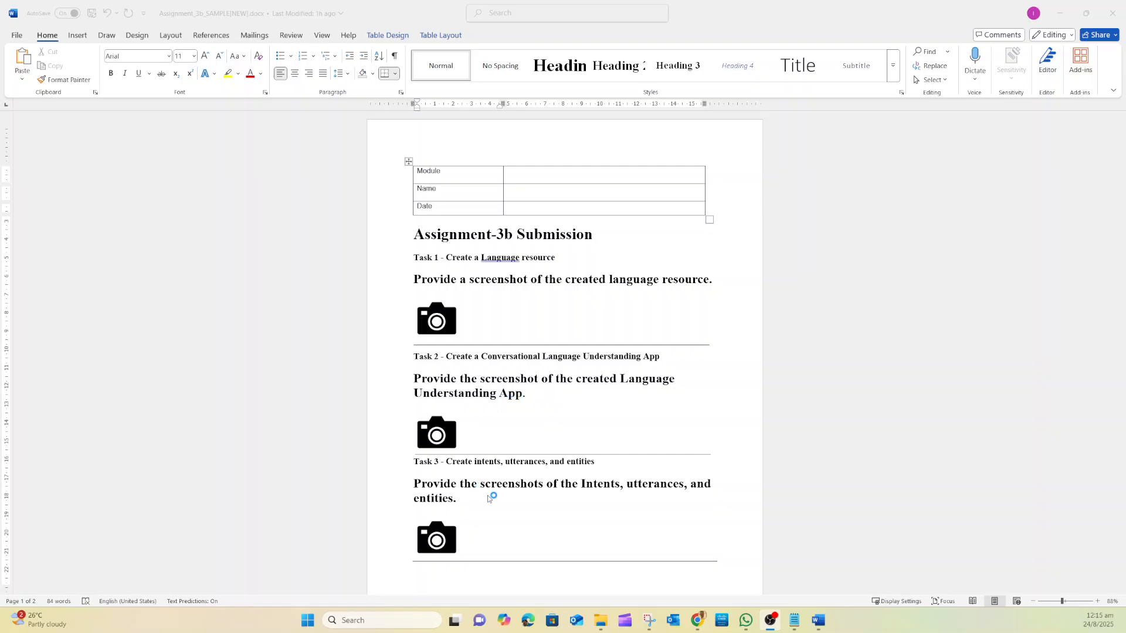
{"action": "scroll", "coordinate": [488, 498], "scroll_direction": "down", "scroll_amount": 5}
{"action": "scroll", "coordinate": [488, 498], "scroll_direction": "down", "scroll_amount": 6}
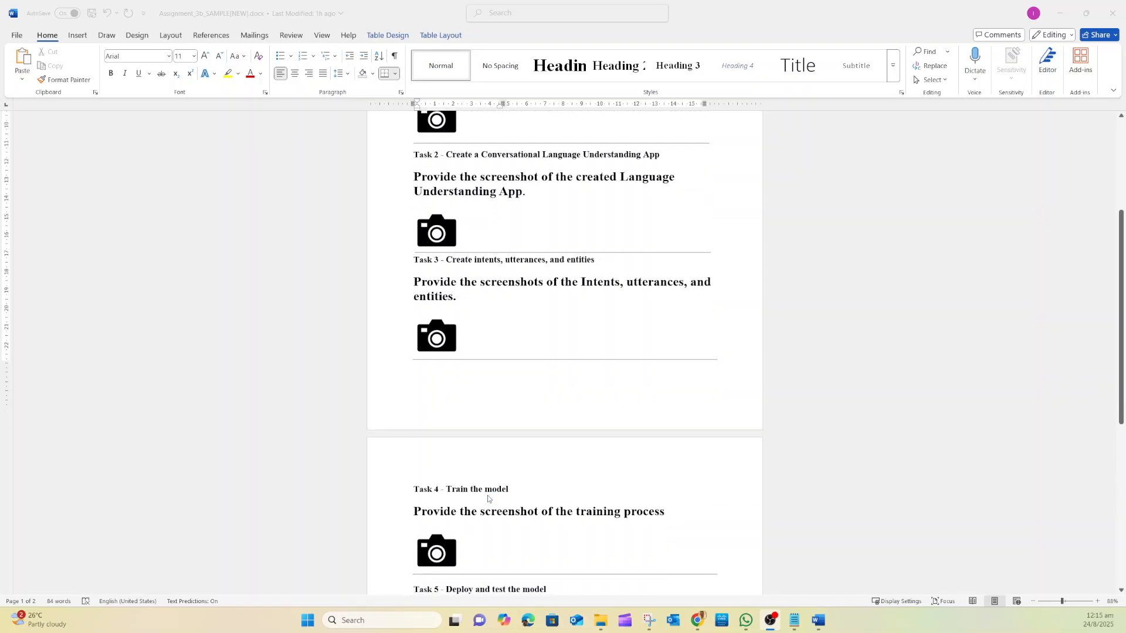
{"action": "scroll", "coordinate": [489, 499], "scroll_direction": "down", "scroll_amount": 1}
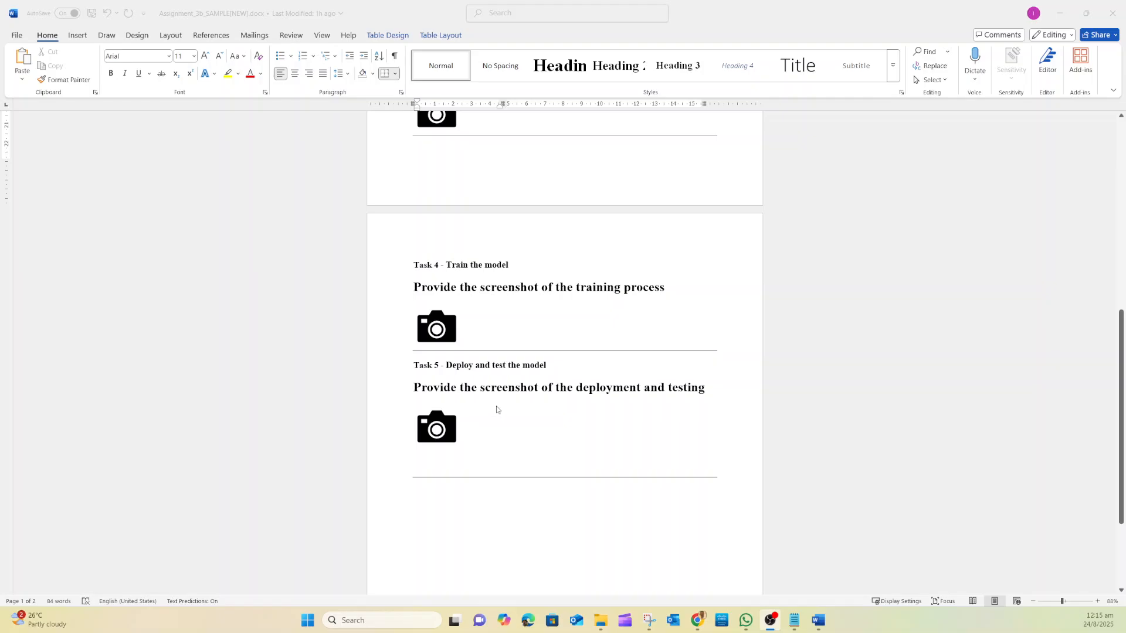
{"action": "scroll", "coordinate": [498, 413], "scroll_direction": "up", "scroll_amount": 7}
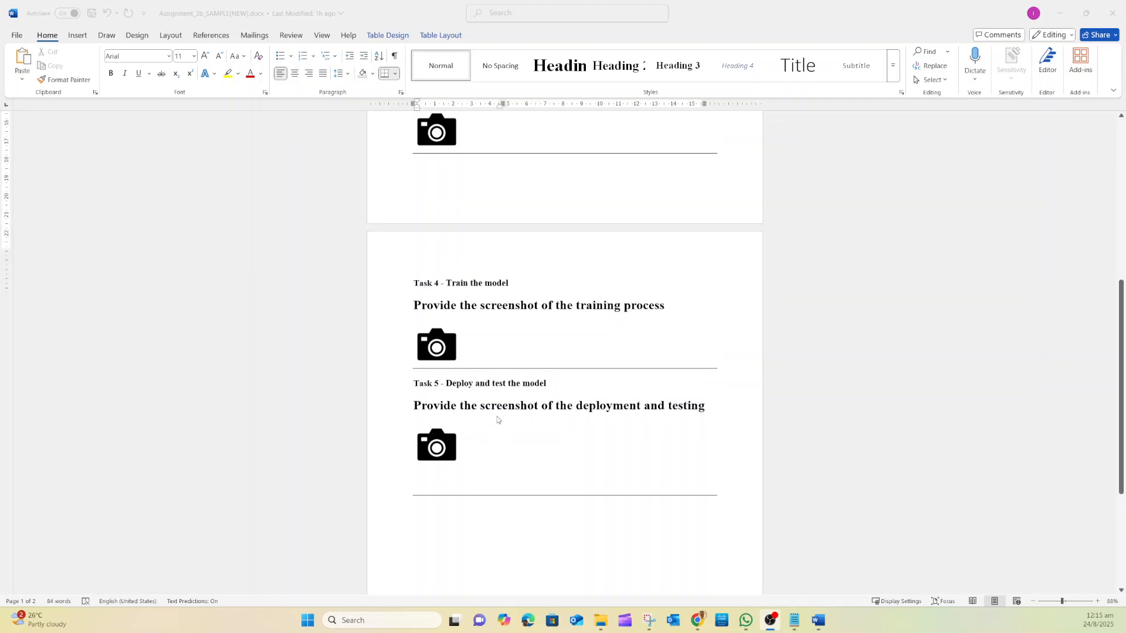
{"action": "scroll", "coordinate": [498, 417], "scroll_direction": "up", "scroll_amount": 3}
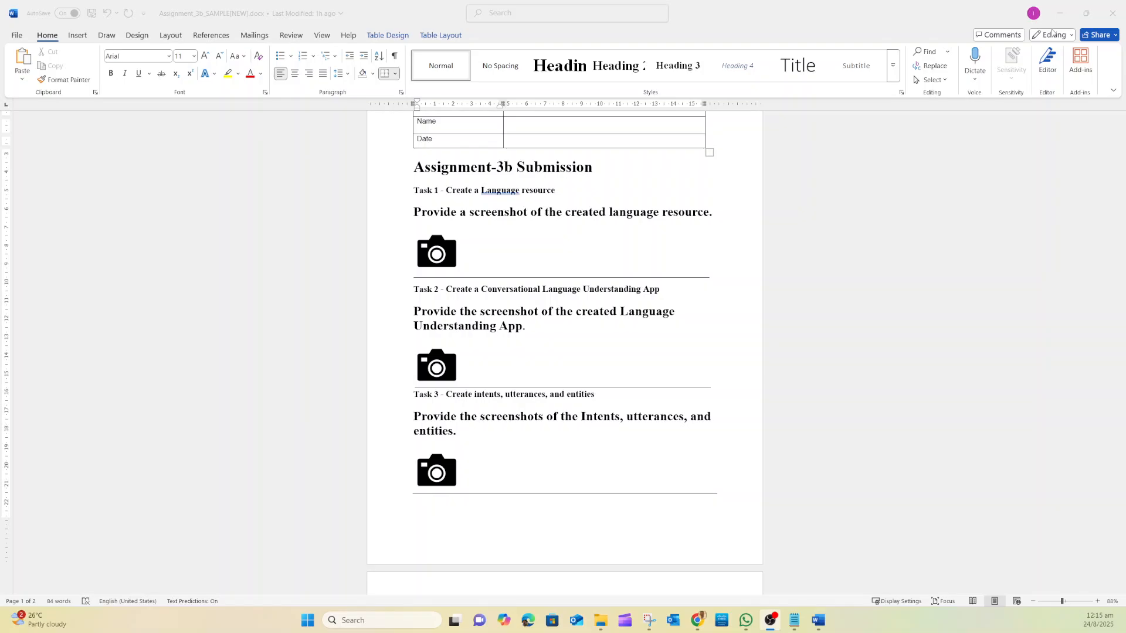
Return to the lab browser, maximize it and open ResourceGroup1 from the completed Azure deployment.
{"action": "left_click", "coordinate": [1060, 13]}
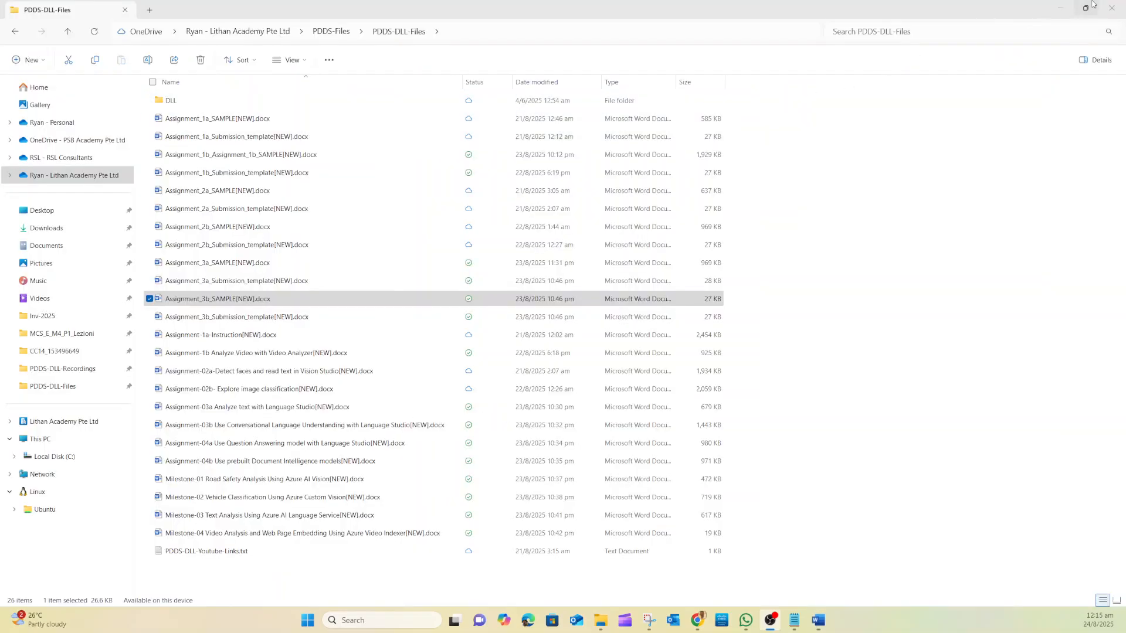
{"action": "left_click", "coordinate": [1061, 7]}
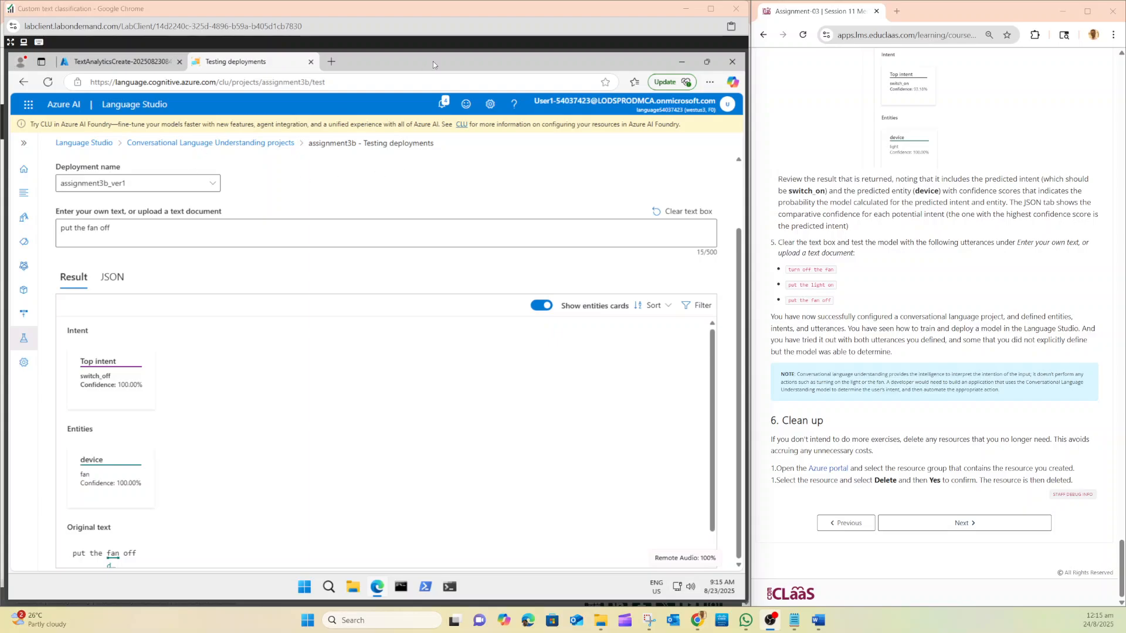
{"action": "left_click", "coordinate": [710, 9]}
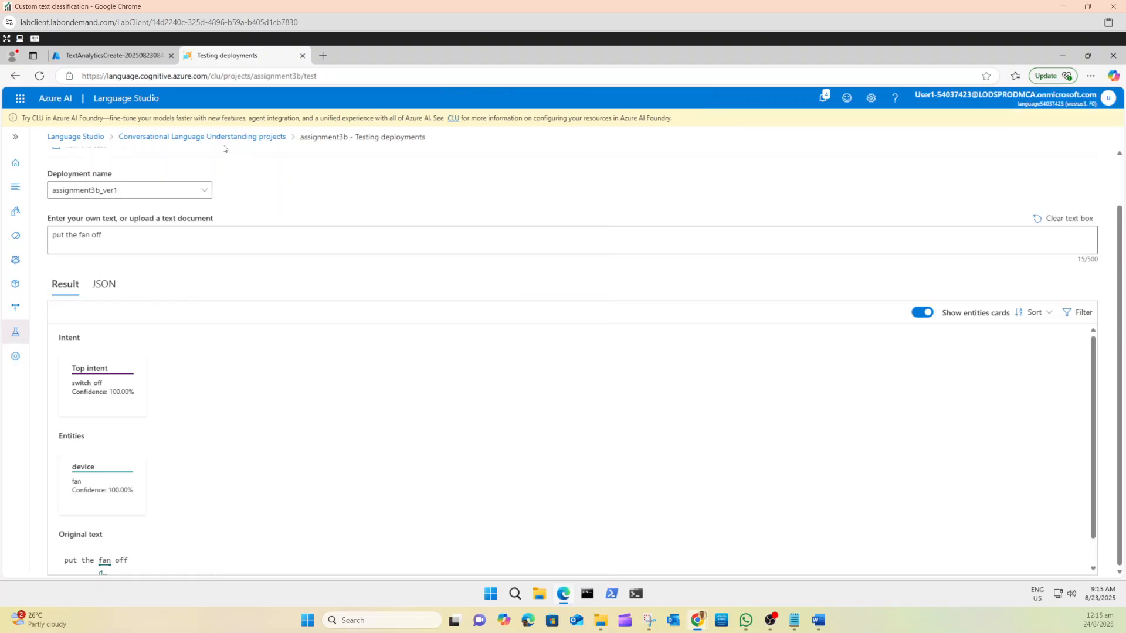
{"action": "left_click", "coordinate": [114, 55]}
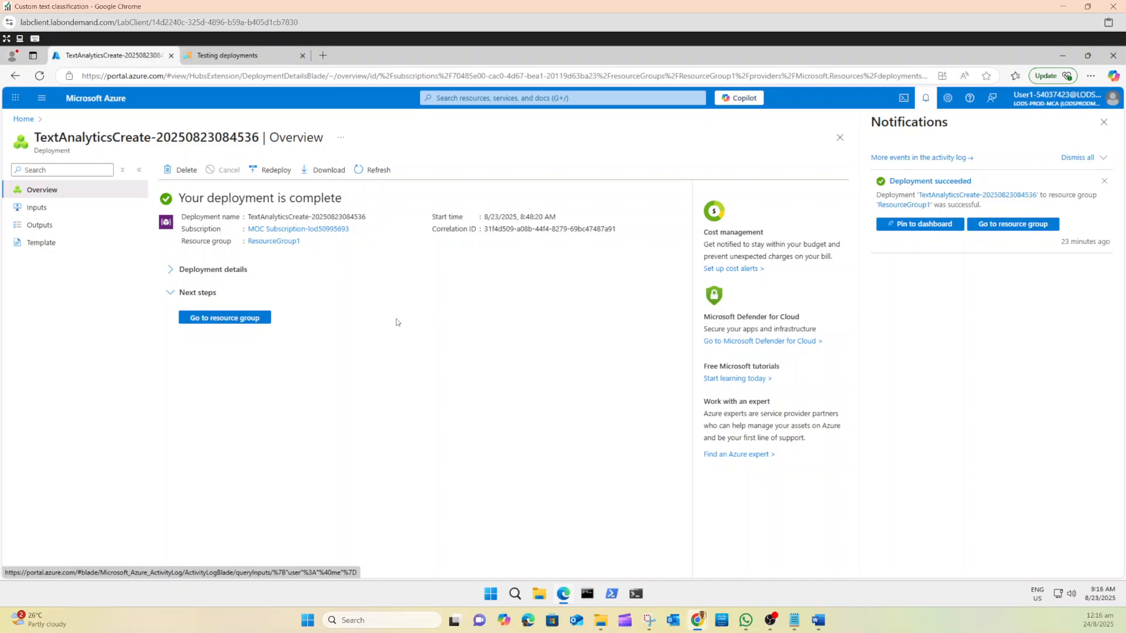
{"action": "left_click", "coordinate": [244, 319]}
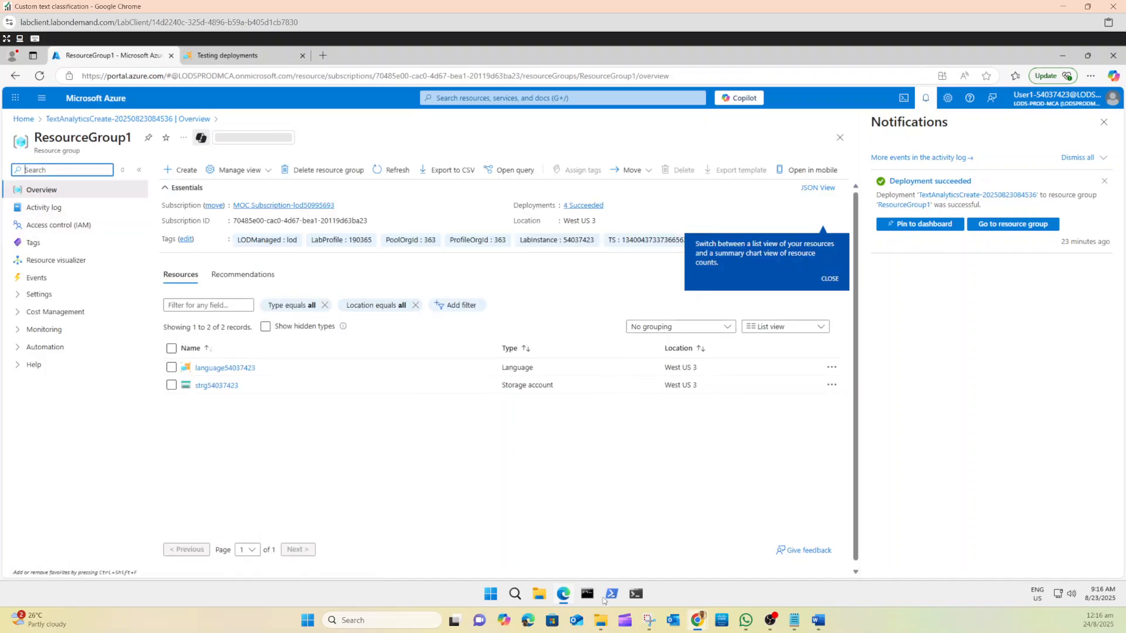
Capture the ResourceGroup1 overview with Snipping Tool and outline the Language resource with a red rectangle.
{"action": "left_click", "coordinate": [649, 621]}
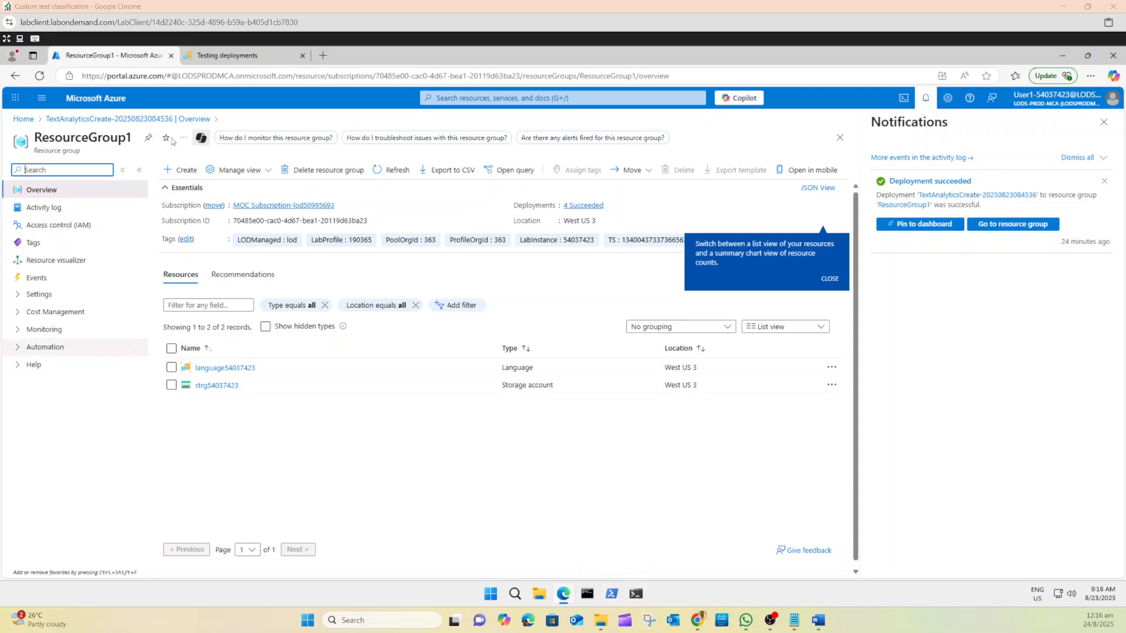
{"action": "left_click", "coordinate": [193, 107]}
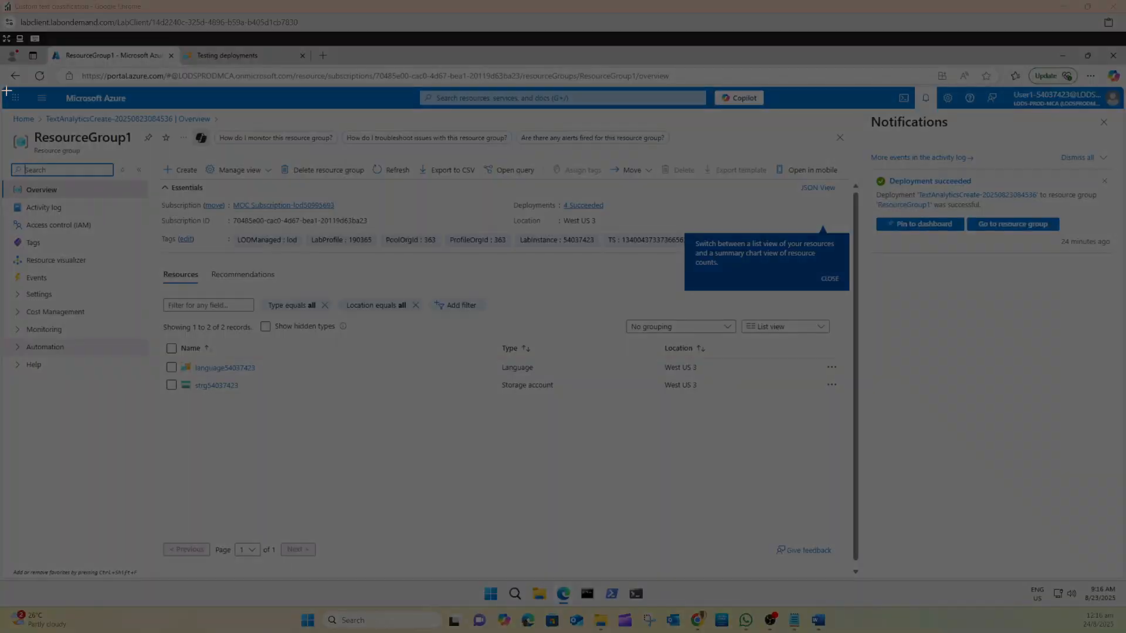
{"action": "left_click_drag", "start_coordinate": [21, 119], "coordinate": [566, 423]}
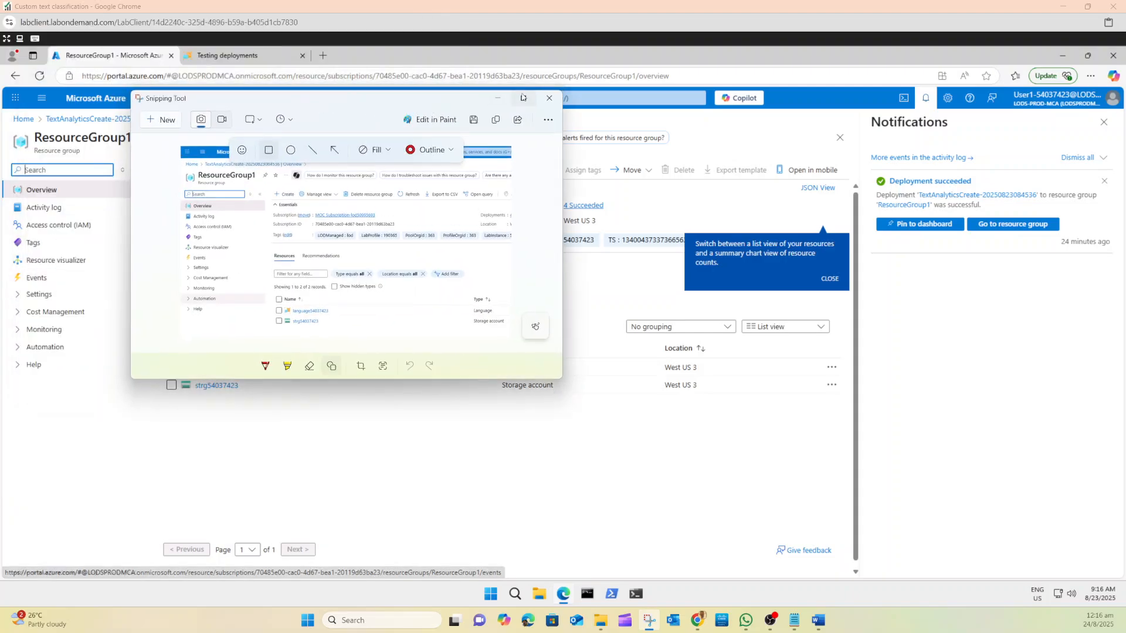
{"action": "left_click", "coordinate": [523, 98]}
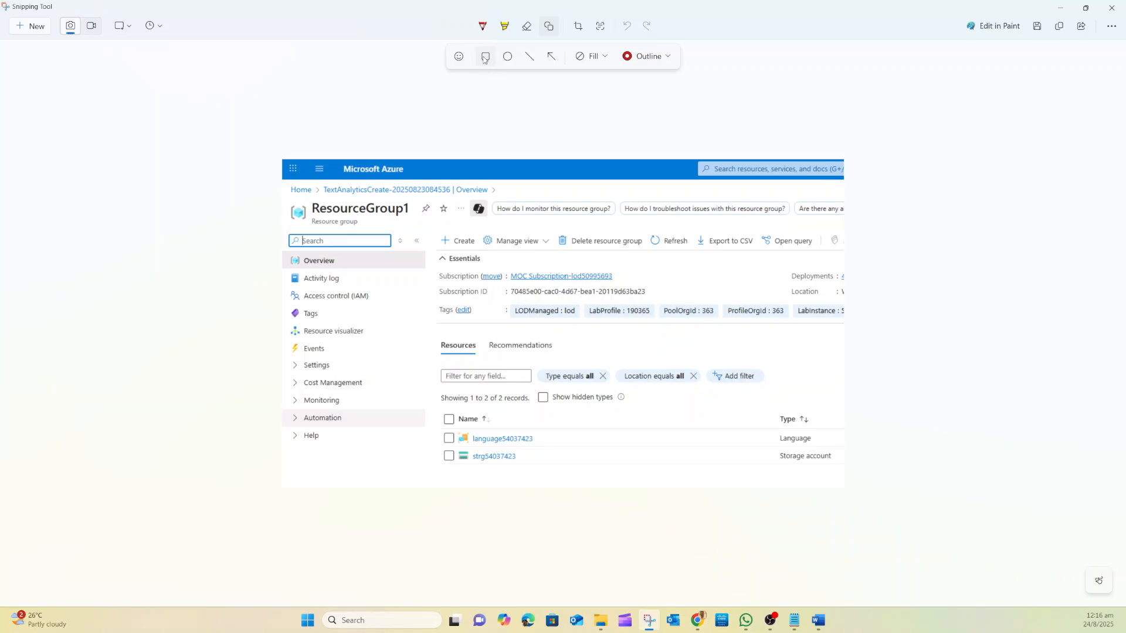
{"action": "left_click_drag", "start_coordinate": [447, 435], "coordinate": [547, 450]}
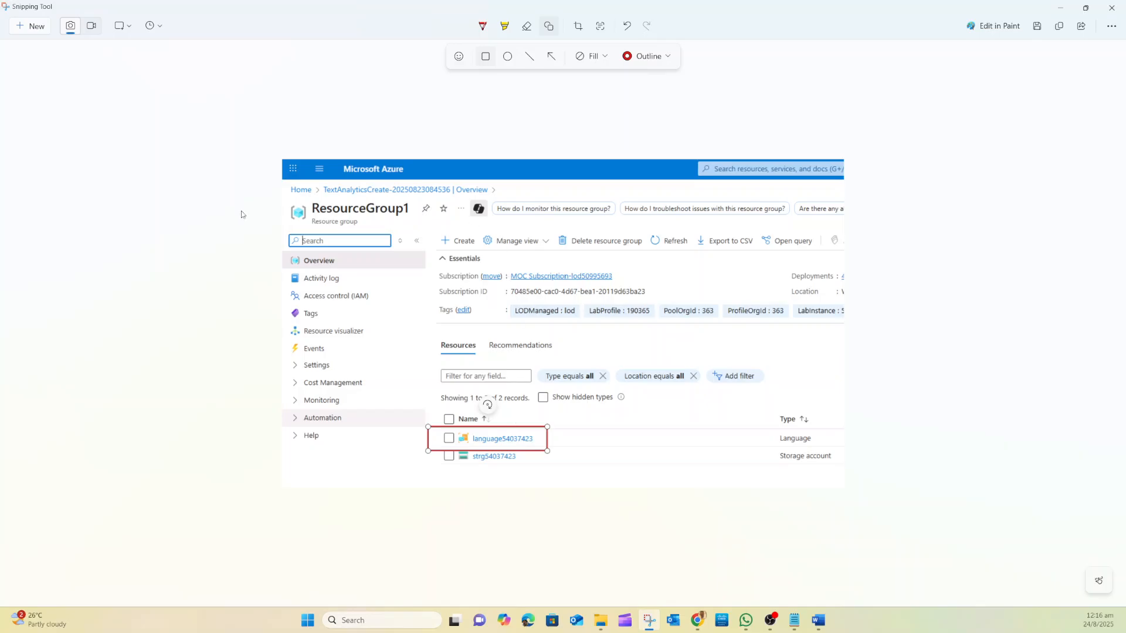
Replace the camera placeholder under Task 1 in the Word submission document with the annotated ResourceGroup1 screenshot.
{"action": "left_click", "coordinate": [1060, 8]}
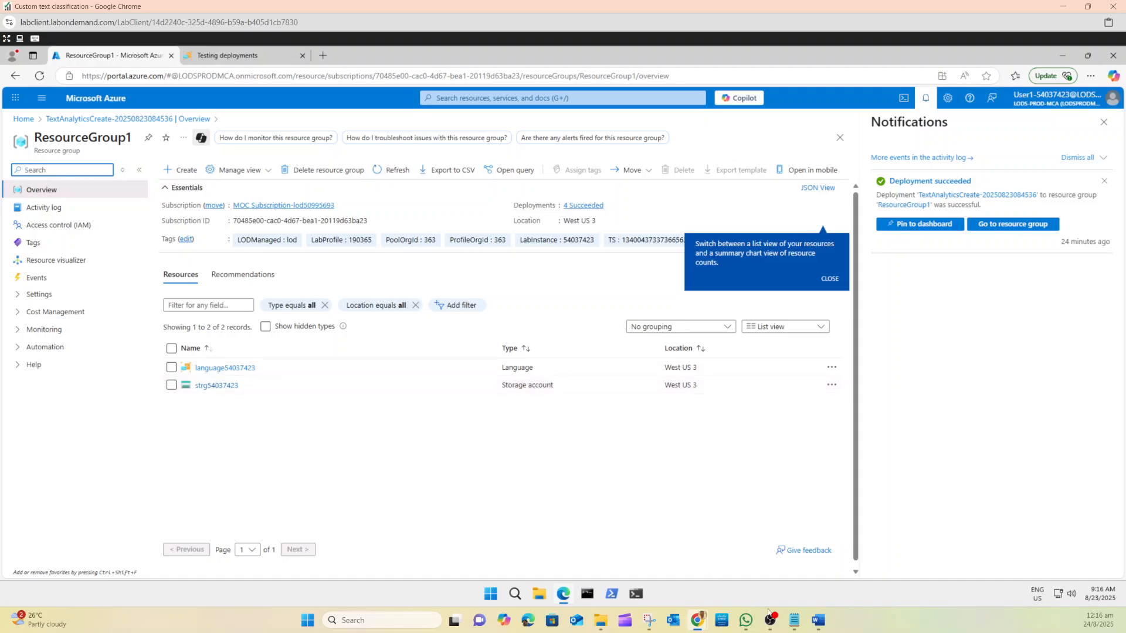
{"action": "left_click", "coordinate": [818, 621]}
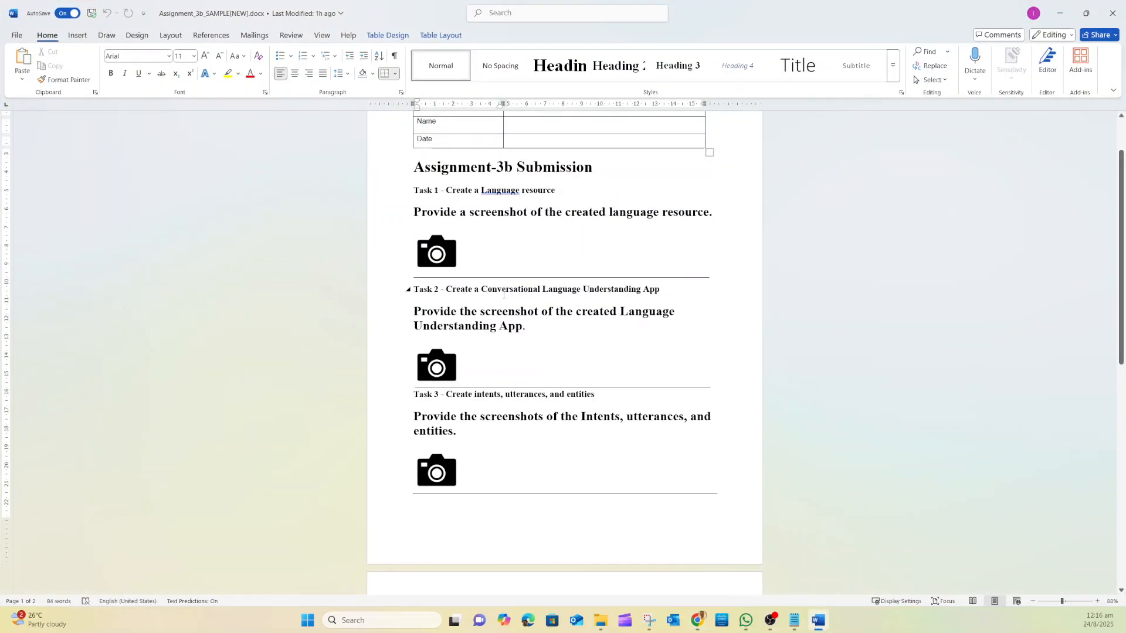
{"action": "left_click", "coordinate": [436, 257]}
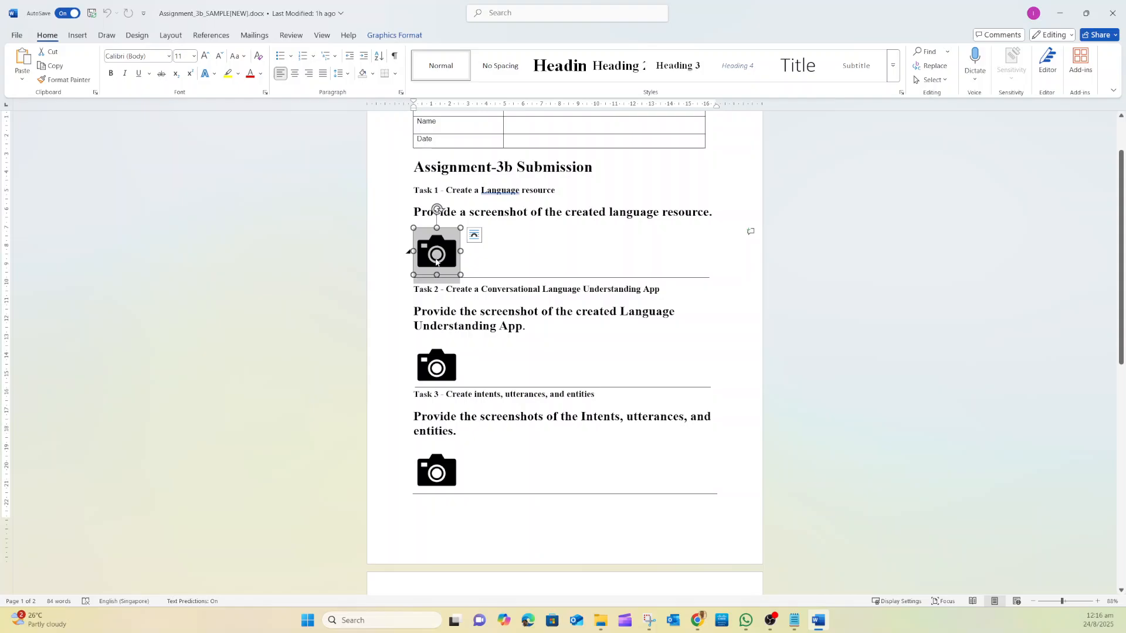
{"action": "key", "text": "Delete"}
{"action": "key", "text": "ctrl+v"}
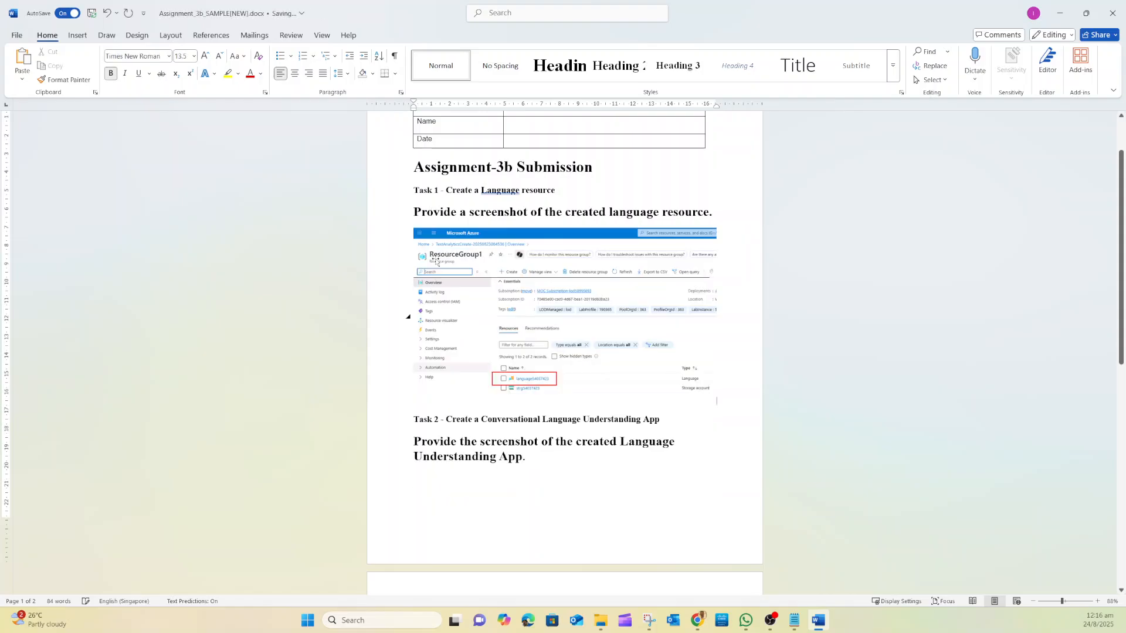
{"action": "scroll", "coordinate": [551, 444], "scroll_direction": "down", "scroll_amount": 2}
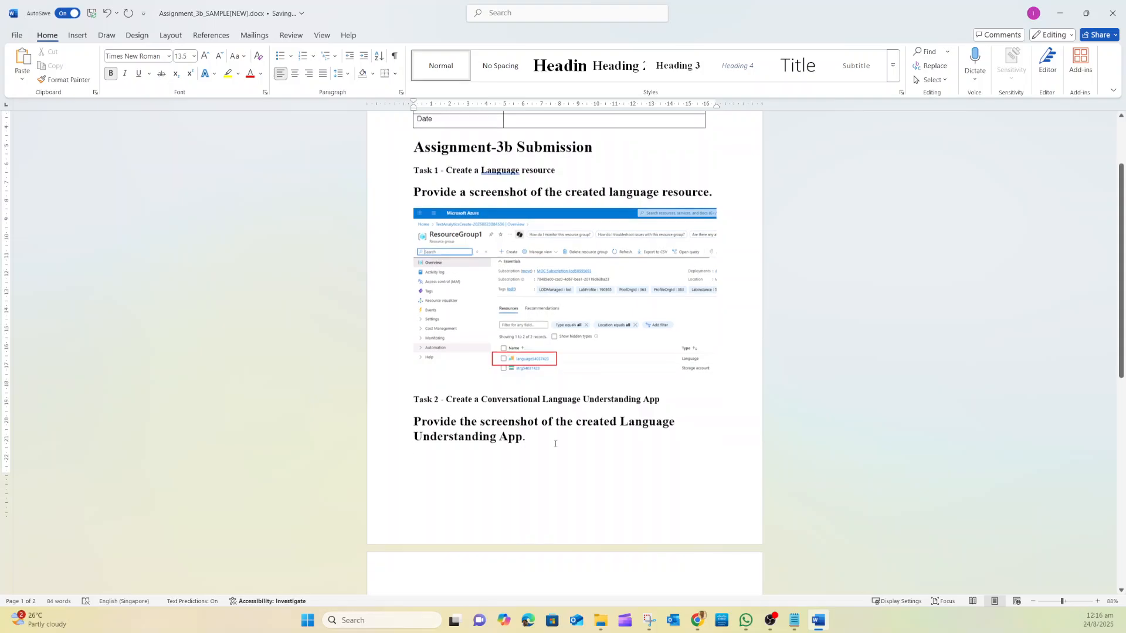
{"action": "scroll", "coordinate": [556, 444], "scroll_direction": "down", "scroll_amount": 3}
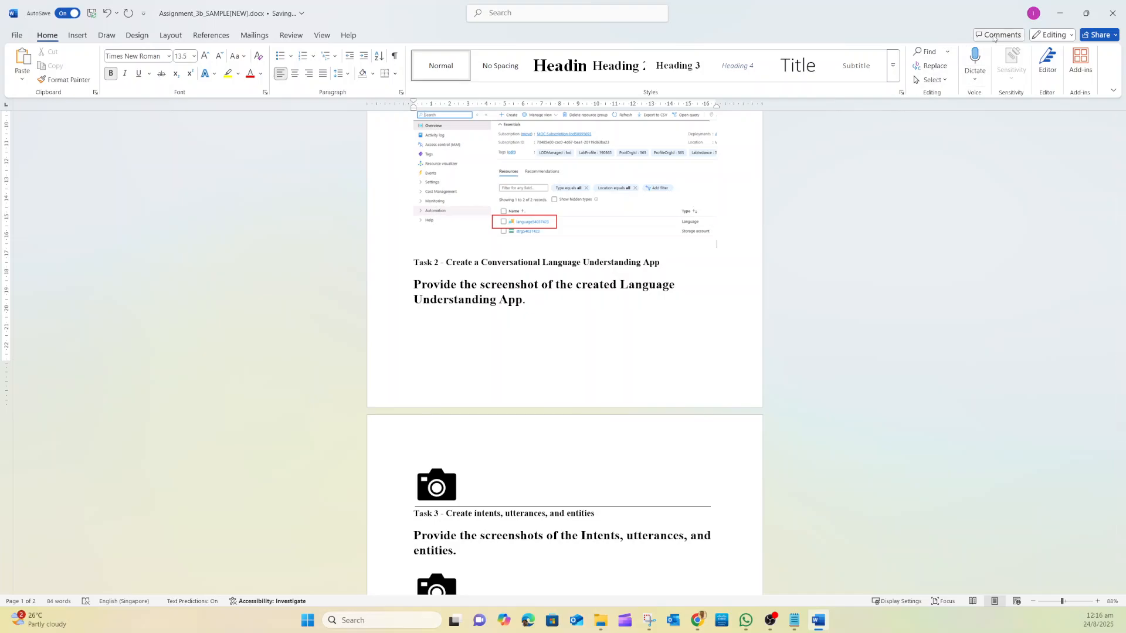
Return to the lab browser and open the Language Studio home page listing the recent custom projects.
{"action": "left_click", "coordinate": [1055, 14]}
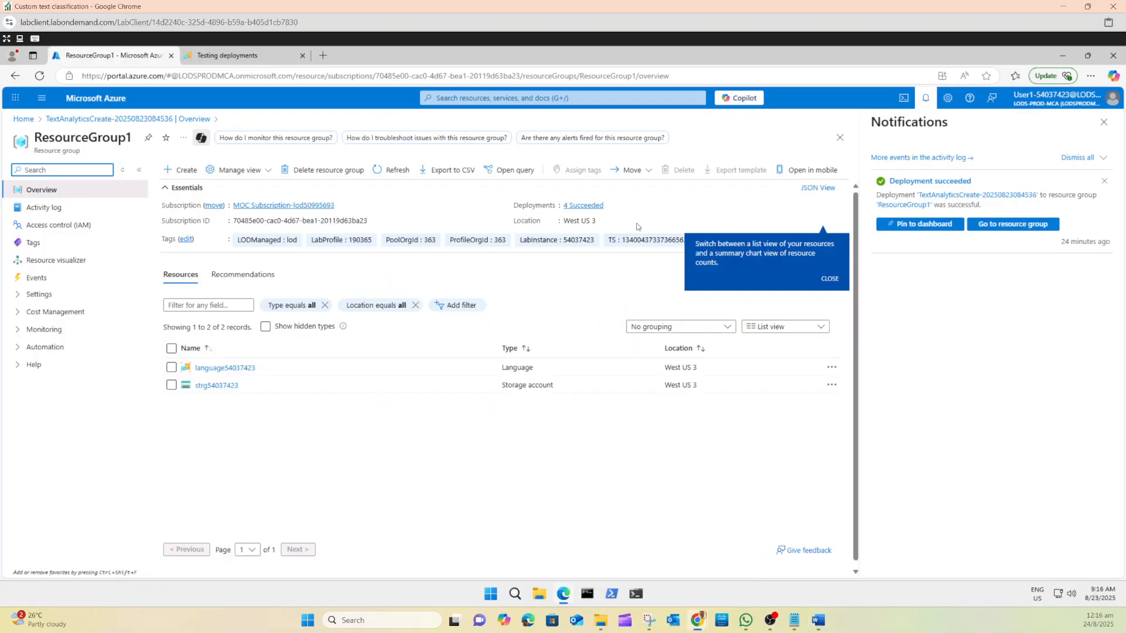
{"action": "left_click", "coordinate": [257, 57]}
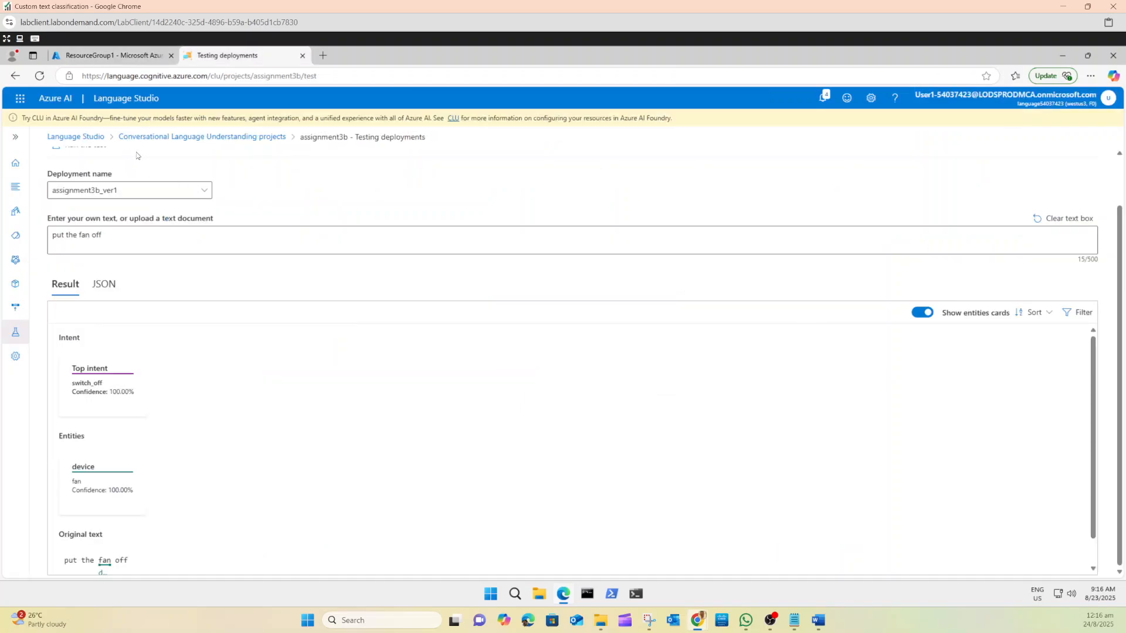
{"action": "left_click", "coordinate": [75, 137]}
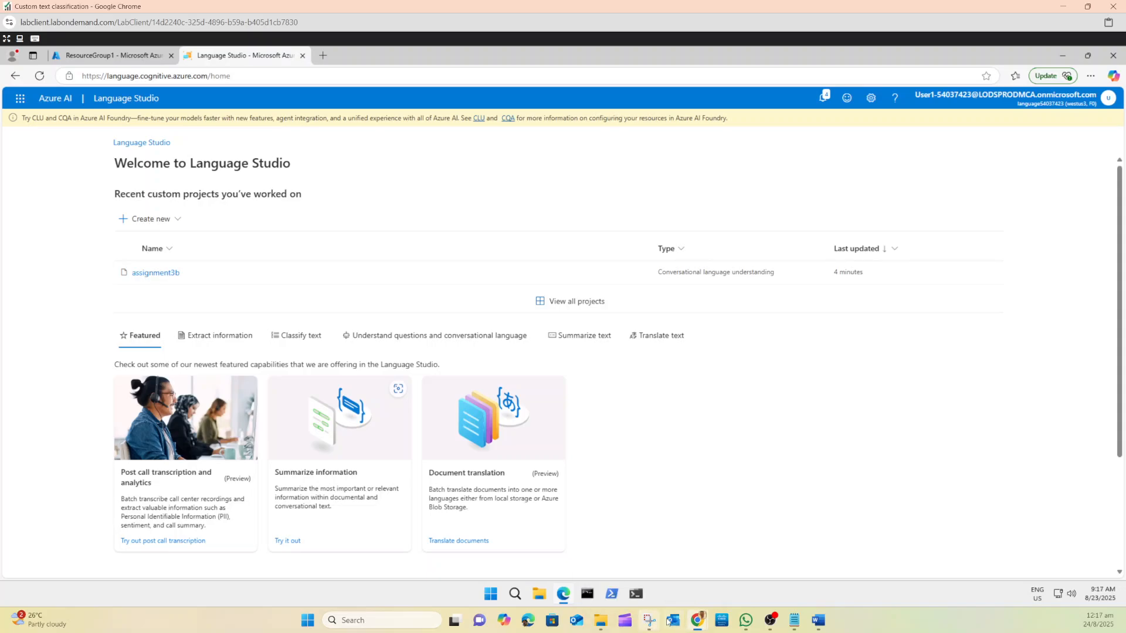
Capture the recent custom projects list with Snipping Tool and outline the assignment3b project with a red rectangle.
{"action": "left_click", "coordinate": [647, 620]}
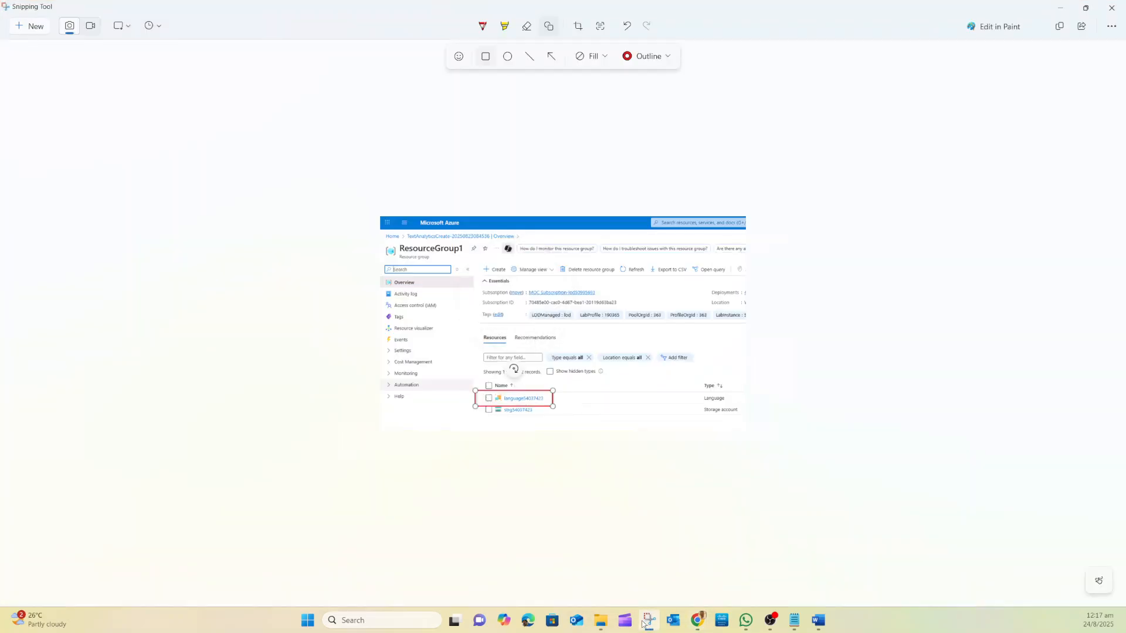
{"action": "left_click", "coordinate": [32, 27]}
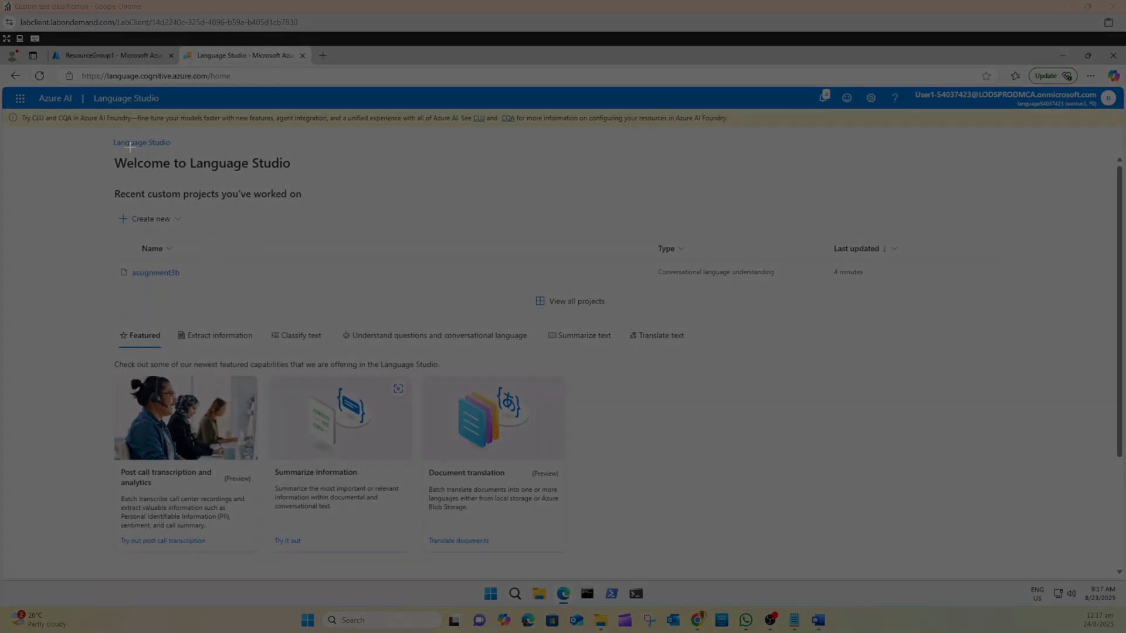
{"action": "left_click_drag", "start_coordinate": [95, 135], "coordinate": [371, 309]}
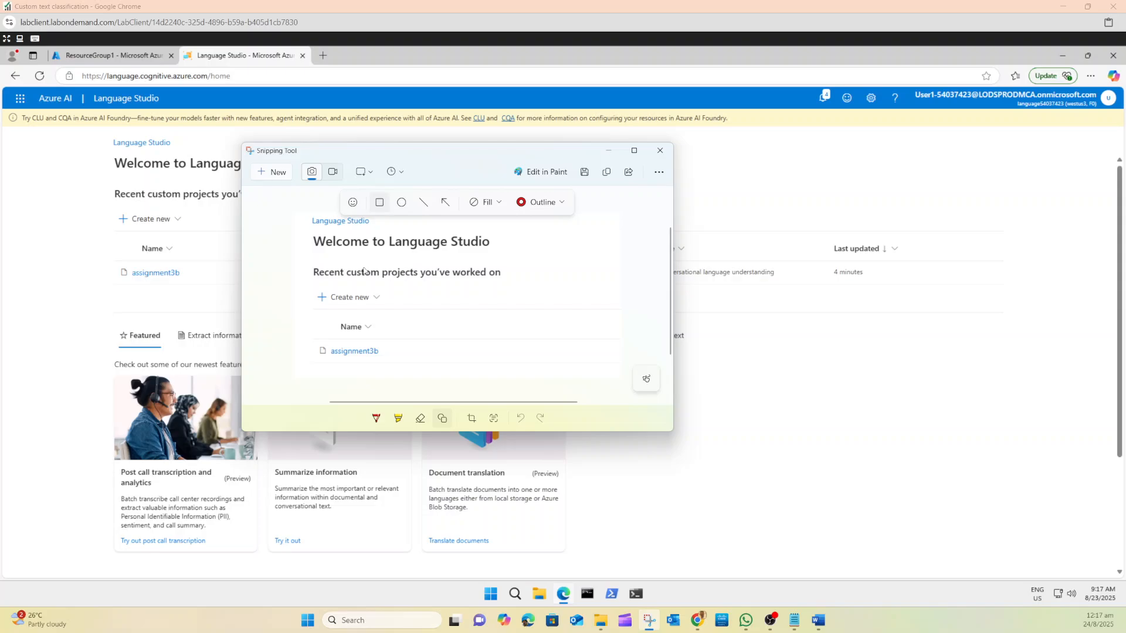
{"action": "left_click_drag", "start_coordinate": [306, 343], "coordinate": [387, 365]}
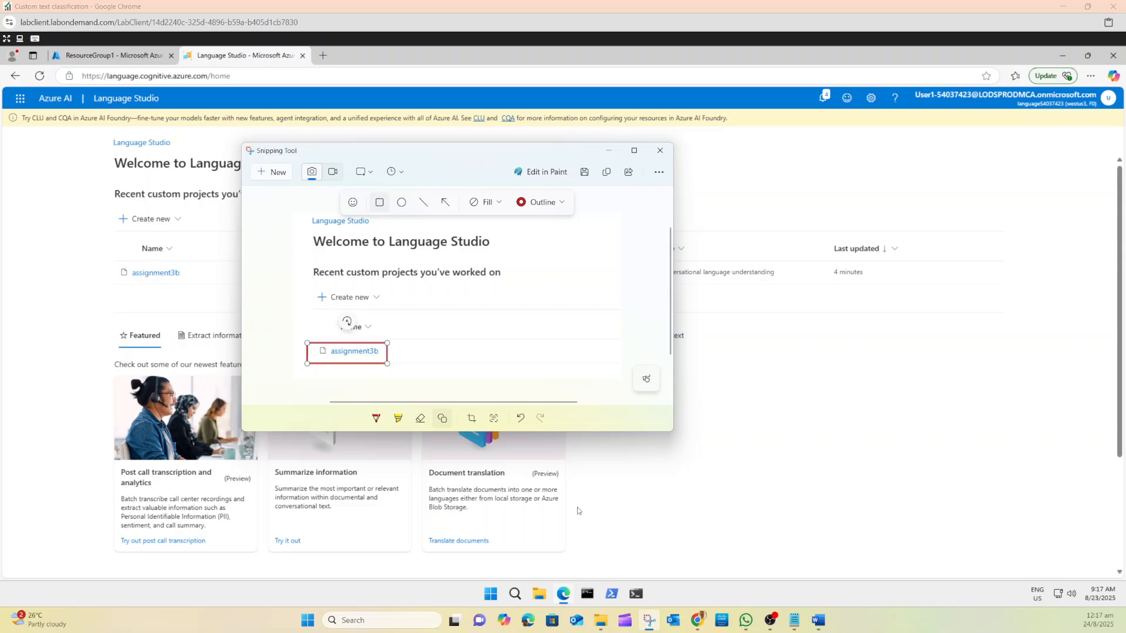
Replace the camera placeholder under Task 2 in the Word document with the annotated Language Studio screenshot.
{"action": "left_click", "coordinate": [820, 624]}
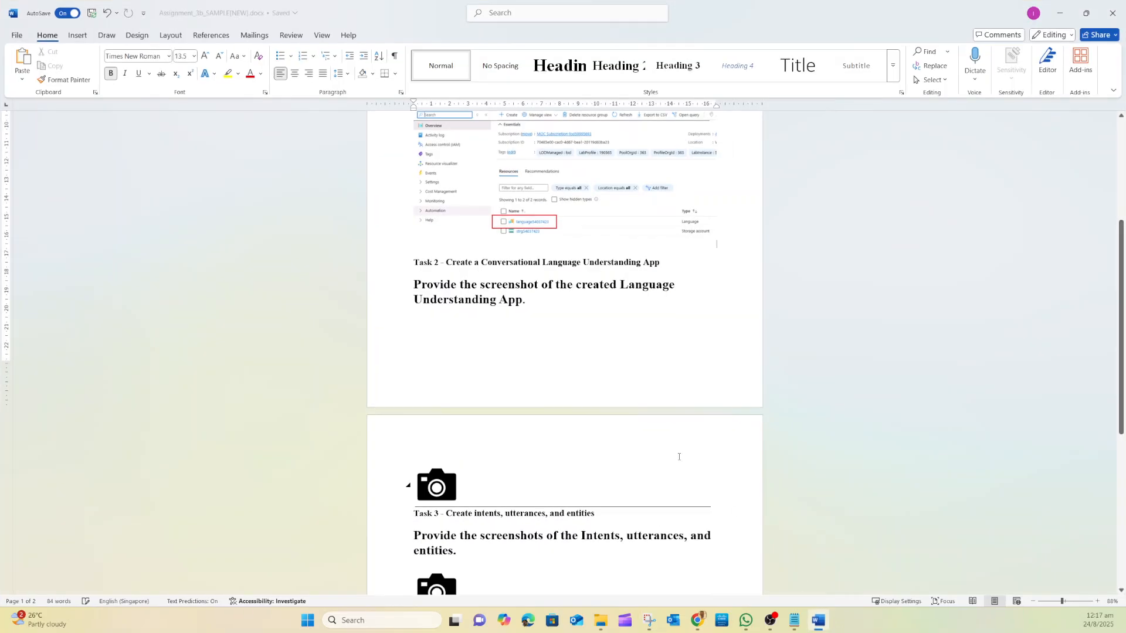
{"action": "left_click", "coordinate": [441, 483]}
{"action": "key", "text": "Delete"}
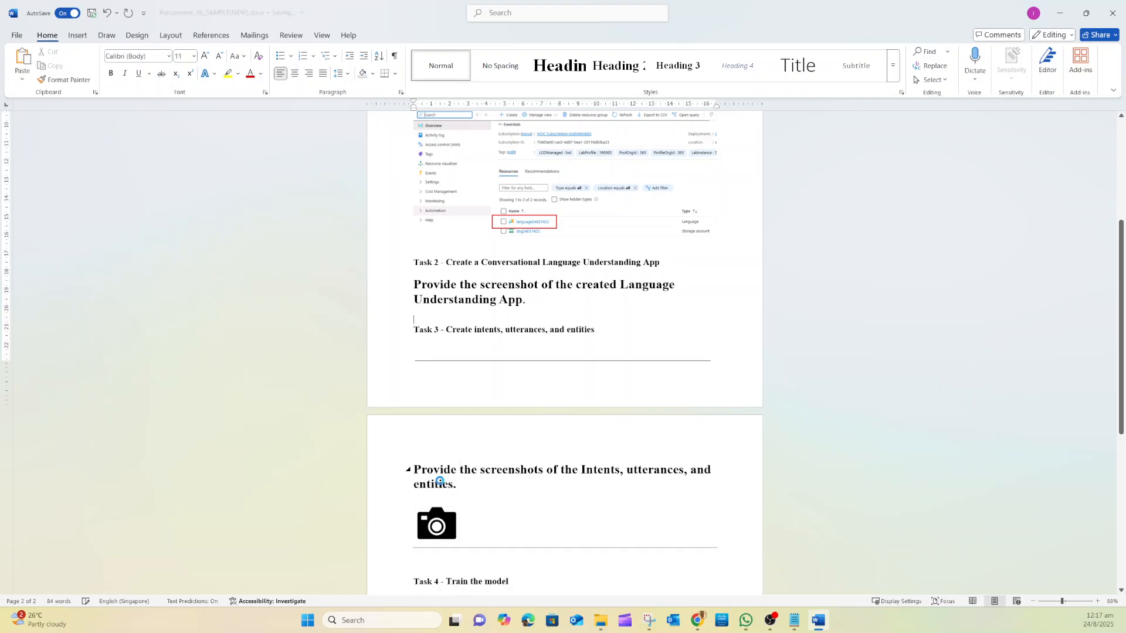
{"action": "key", "text": "ctrl+v"}
{"action": "scroll", "coordinate": [449, 490], "scroll_direction": "down", "scroll_amount": 3}
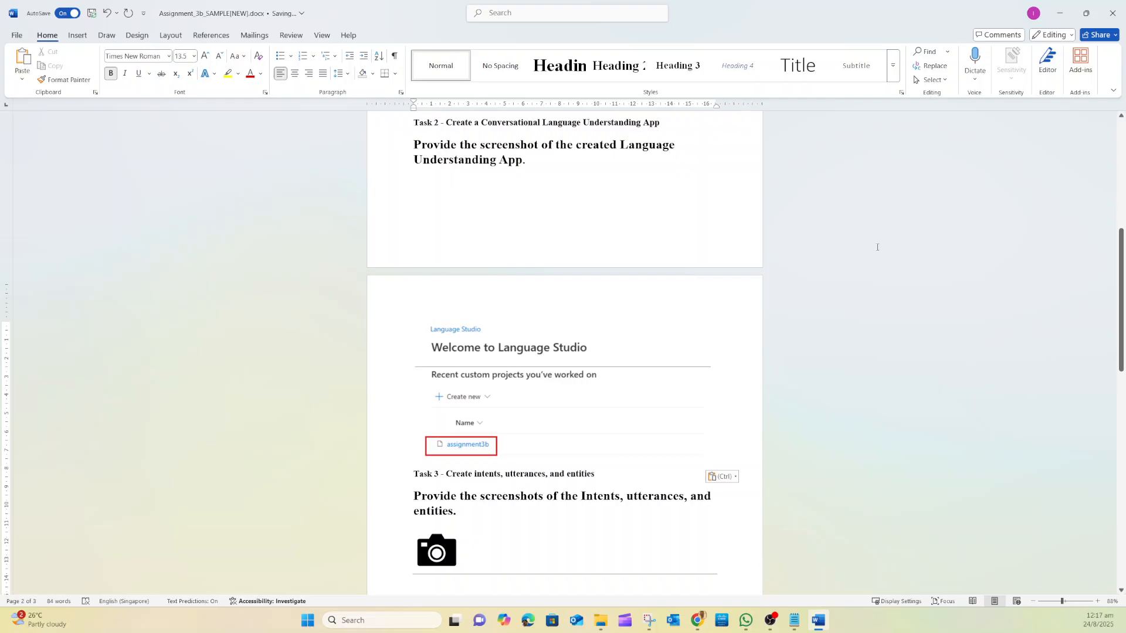
Return to Language Studio, open the assignment3b project and show the labeled utterances of the switch_on intent.
{"action": "left_click", "coordinate": [1060, 13]}
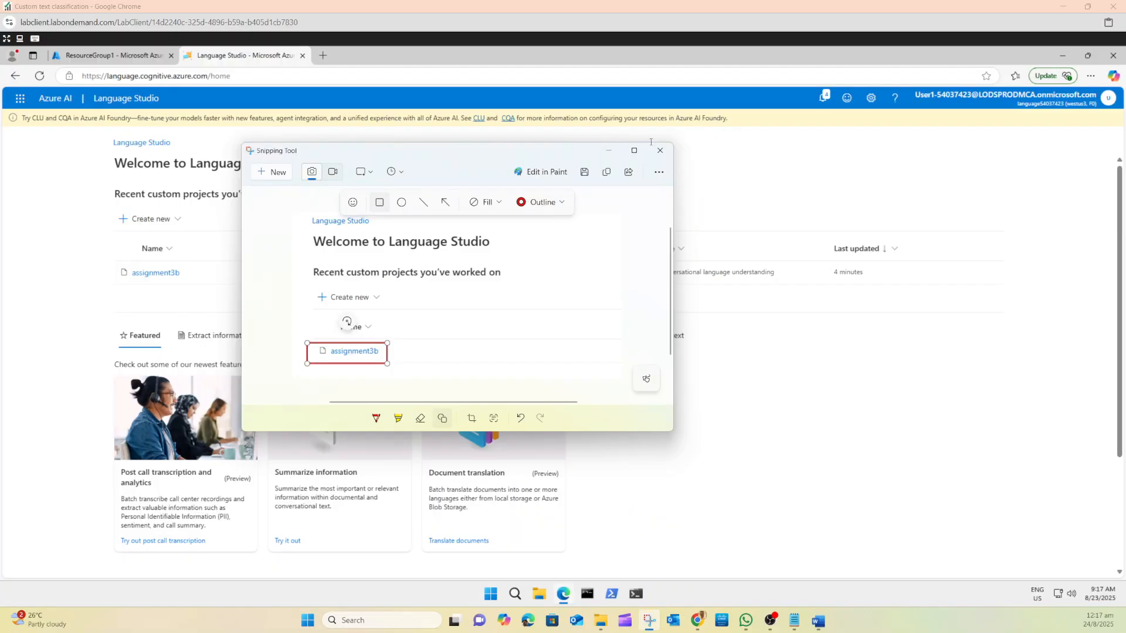
{"action": "left_click", "coordinate": [113, 277]}
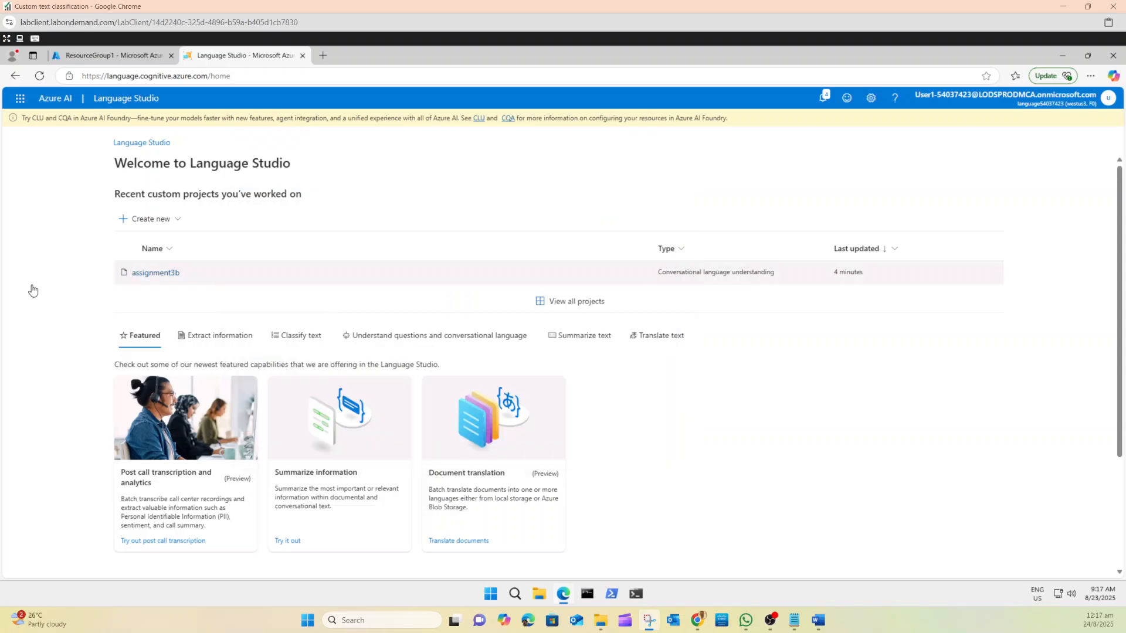
{"action": "left_click", "coordinate": [162, 277]}
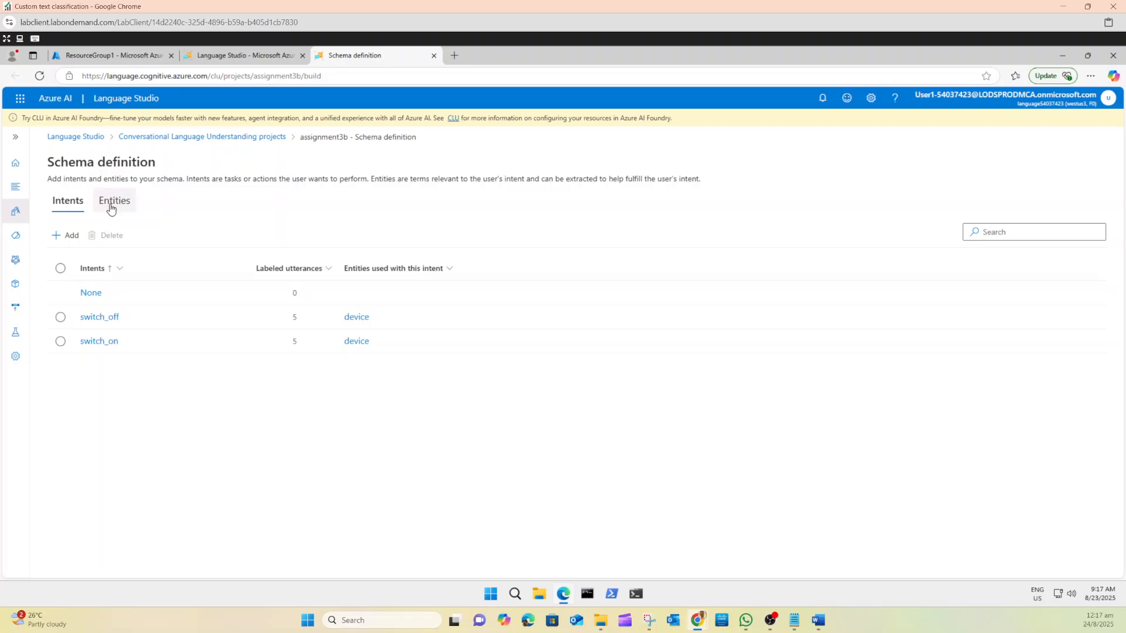
{"action": "left_click", "coordinate": [99, 343]}
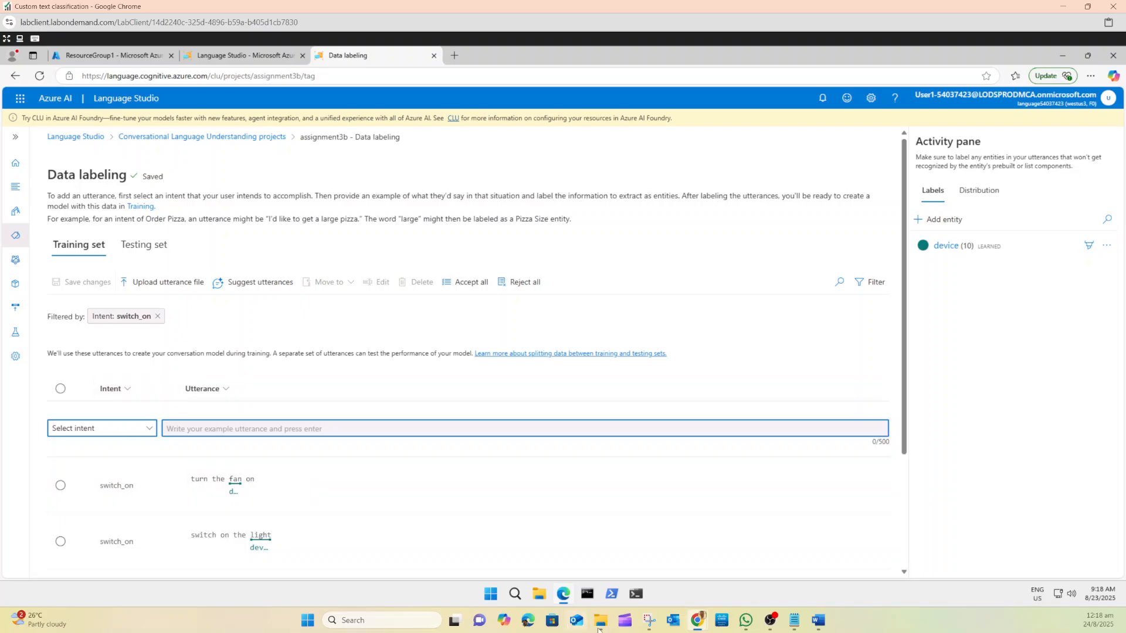
Capture the Data labeling page with Snipping Tool, outline the device entity, Intent column and Utterance column in red, and copy the image.
{"action": "left_click", "coordinate": [650, 619]}
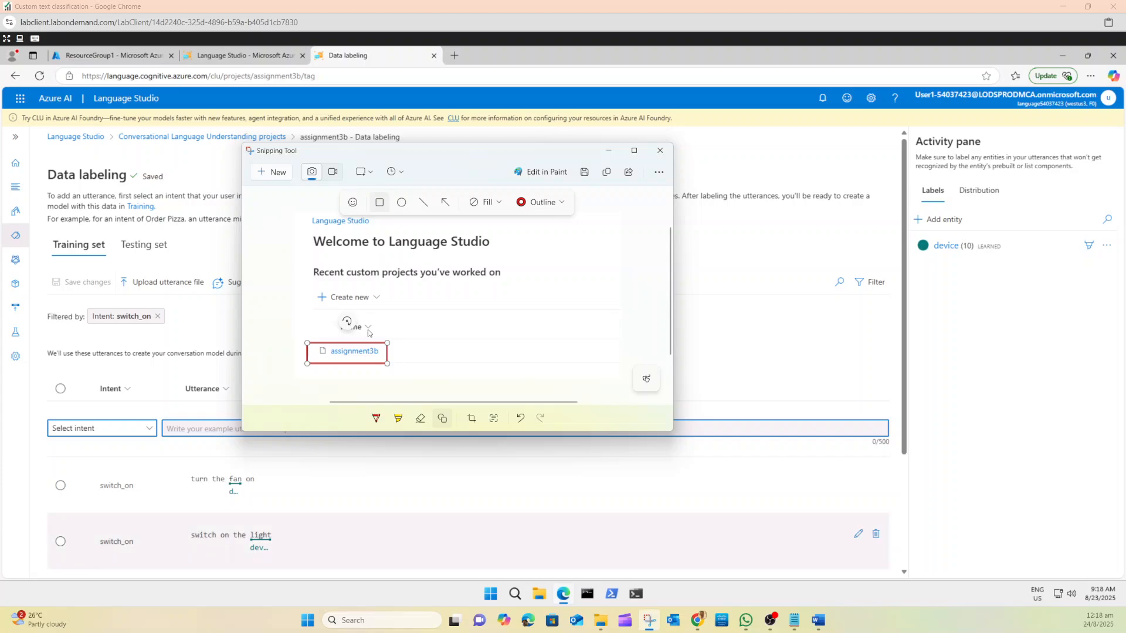
{"action": "left_click", "coordinate": [274, 176]}
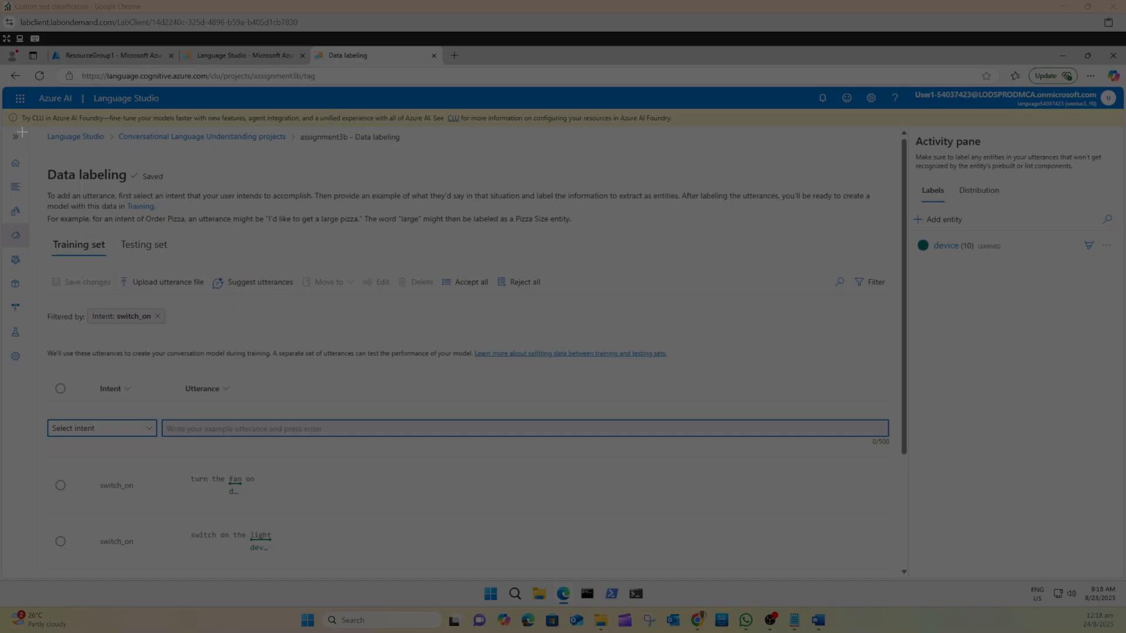
{"action": "left_click_drag", "start_coordinate": [4, 87], "coordinate": [1117, 587]}
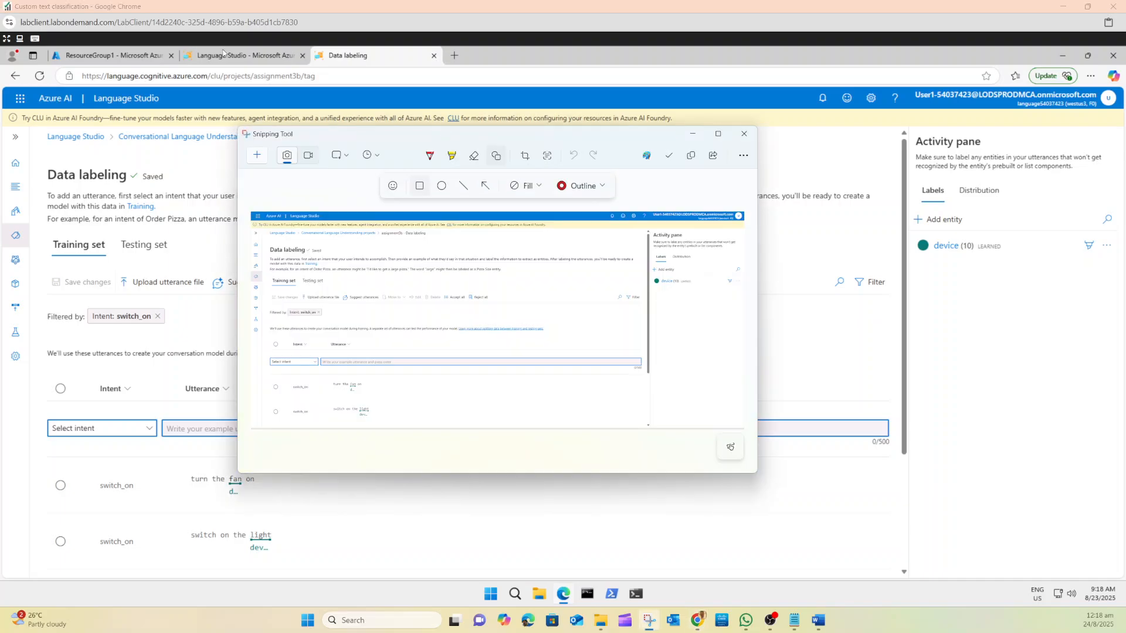
{"action": "left_click", "coordinate": [718, 134]}
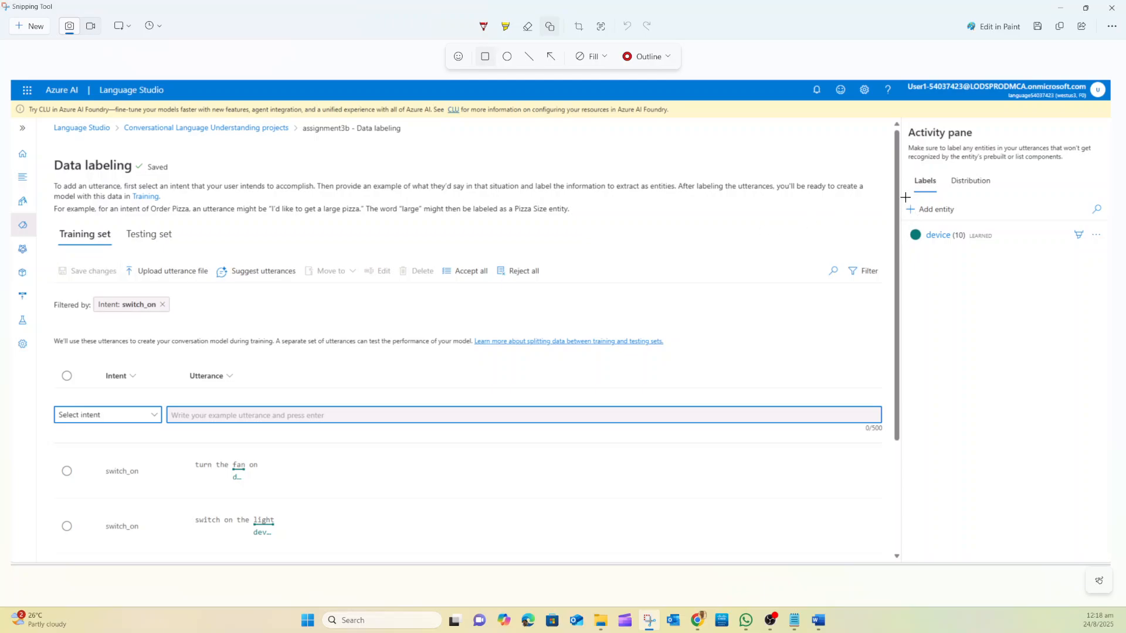
{"action": "mouse_move", "coordinate": [906, 198]}
{"action": "left_mouse_down"}
{"action": "mouse_move", "coordinate": [956, 243]}
{"action": "mouse_move", "coordinate": [1011, 252]}
{"action": "left_mouse_up"}
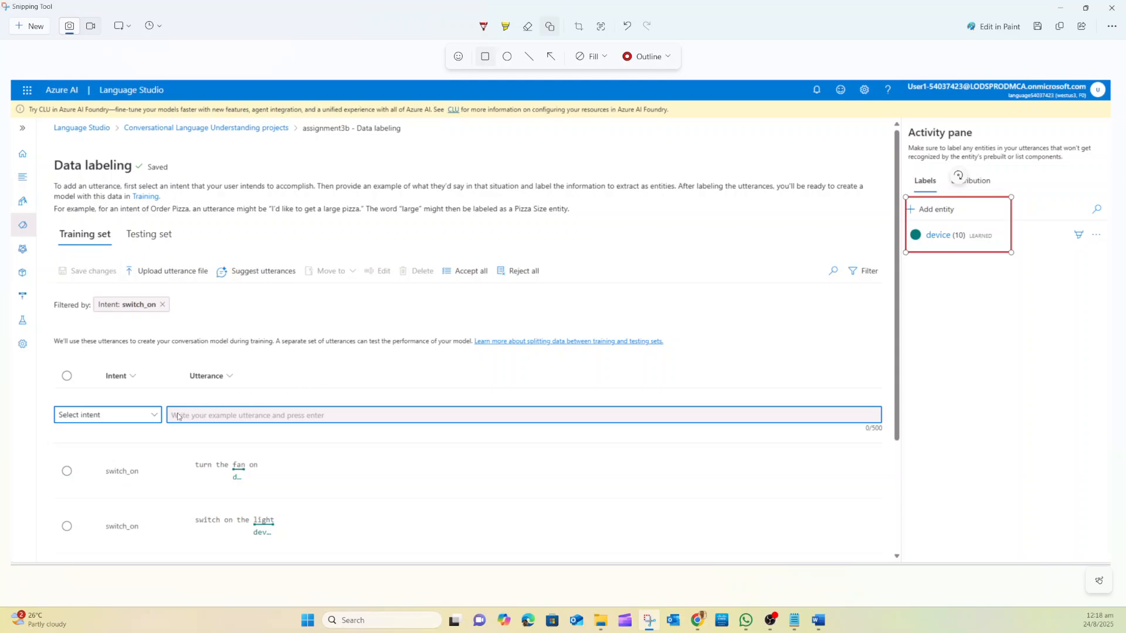
{"action": "left_click_drag", "start_coordinate": [103, 365], "coordinate": [151, 538]}
{"action": "mouse_move", "coordinate": [186, 360]}
{"action": "left_mouse_down"}
{"action": "mouse_move", "coordinate": [219, 501]}
{"action": "mouse_move", "coordinate": [285, 554]}
{"action": "mouse_move", "coordinate": [298, 540]}
{"action": "left_mouse_up"}
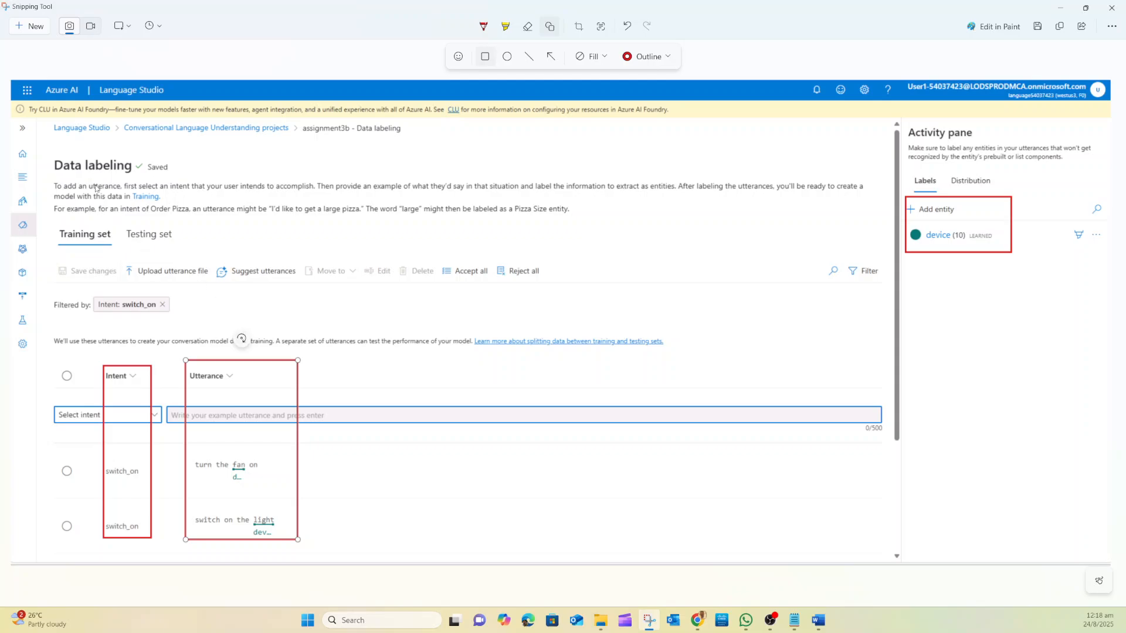
{"action": "left_click", "coordinate": [1058, 27]}
Replace the camera placeholder under Task 3 in Word with the annotated Data labeling screenshot and review the Task 4 and 5 requirements.
{"action": "left_click", "coordinate": [1061, 8]}
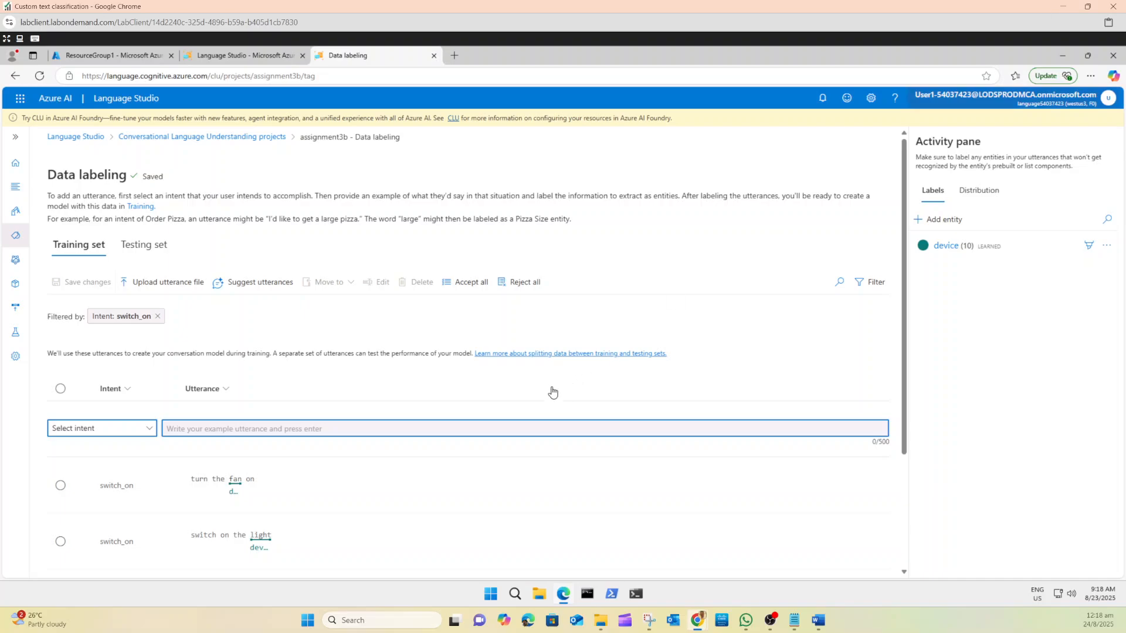
{"action": "mouse_move", "coordinate": [819, 621]}
{"action": "left_click", "coordinate": [791, 603]}
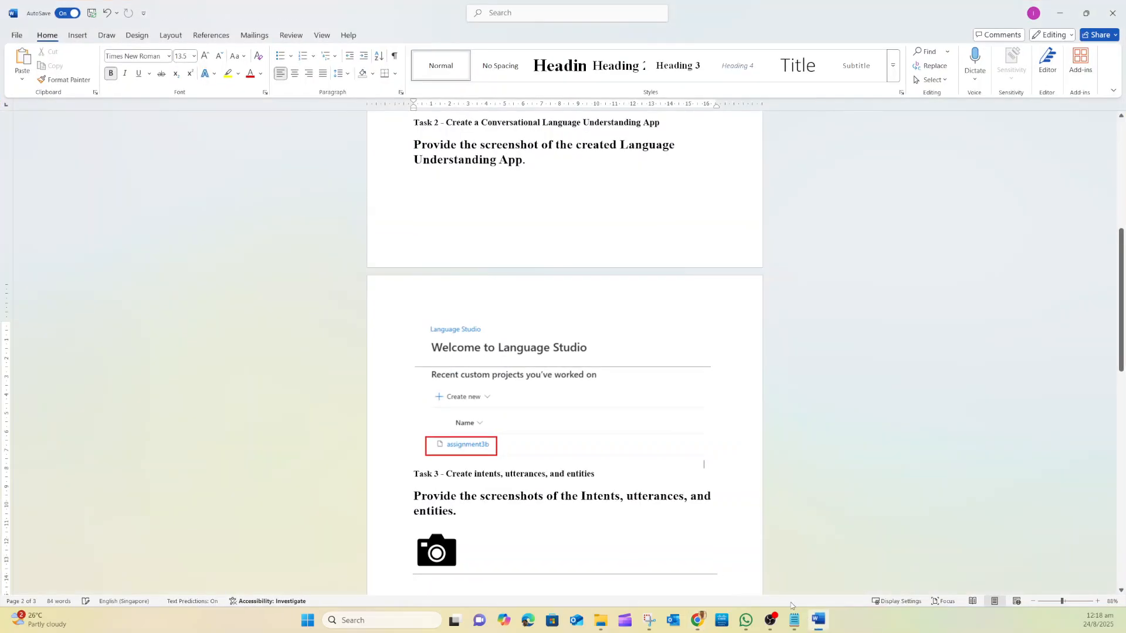
{"action": "left_click", "coordinate": [448, 548]}
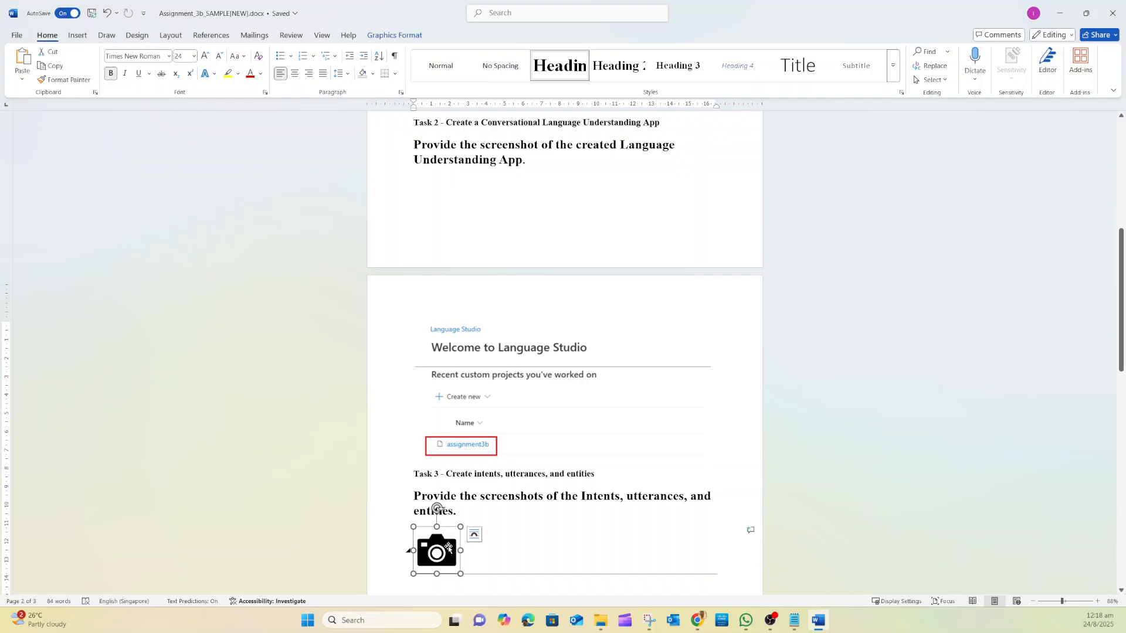
{"action": "key", "text": "Delete"}
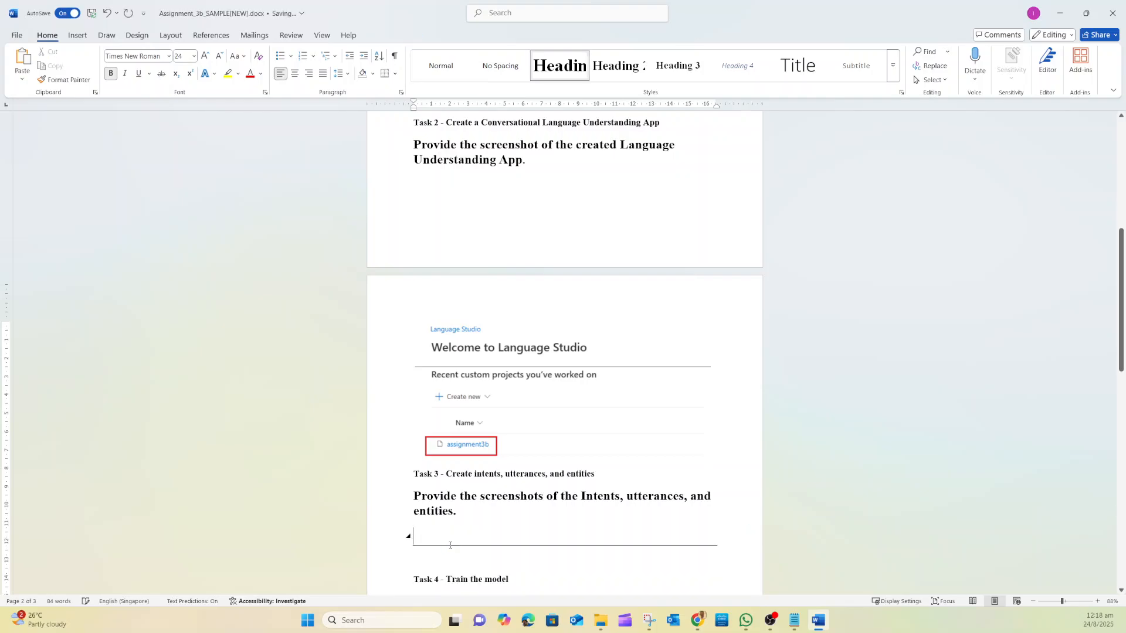
{"action": "key", "text": "ctrl+v"}
{"action": "scroll", "coordinate": [458, 509], "scroll_direction": "down", "scroll_amount": 5}
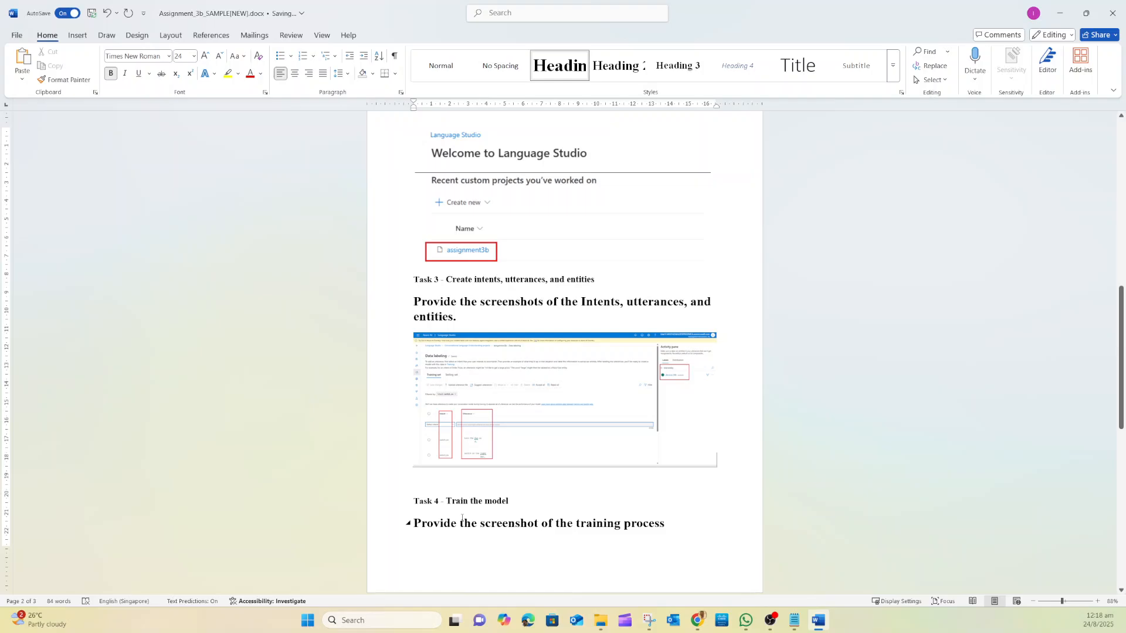
{"action": "scroll", "coordinate": [463, 519], "scroll_direction": "down", "scroll_amount": 4}
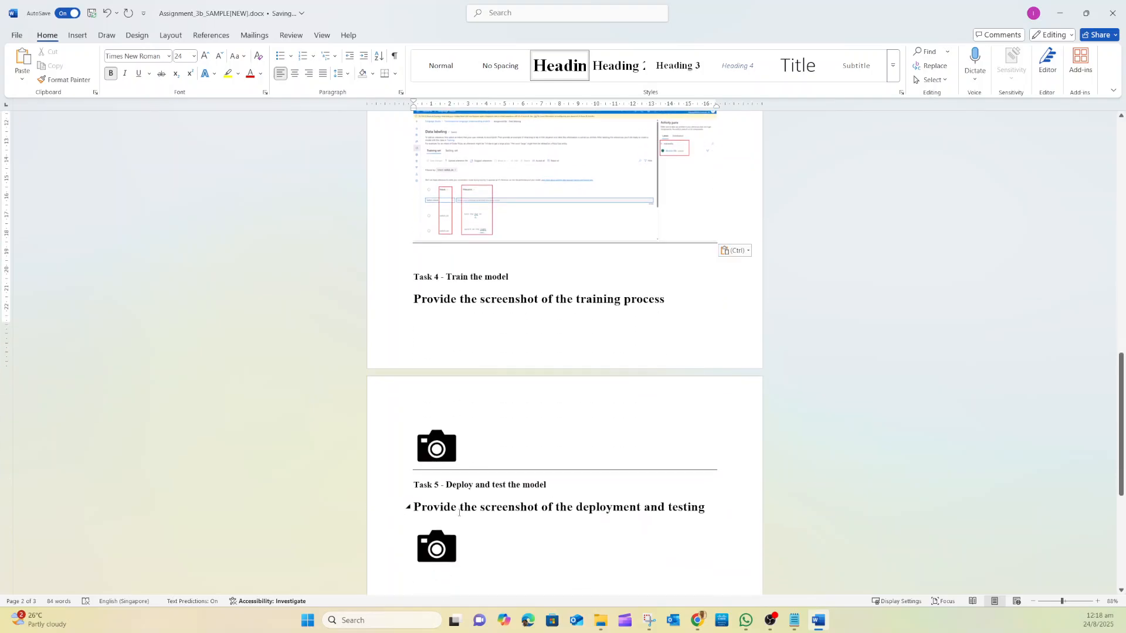
{"action": "scroll", "coordinate": [458, 515], "scroll_direction": "down", "scroll_amount": 2}
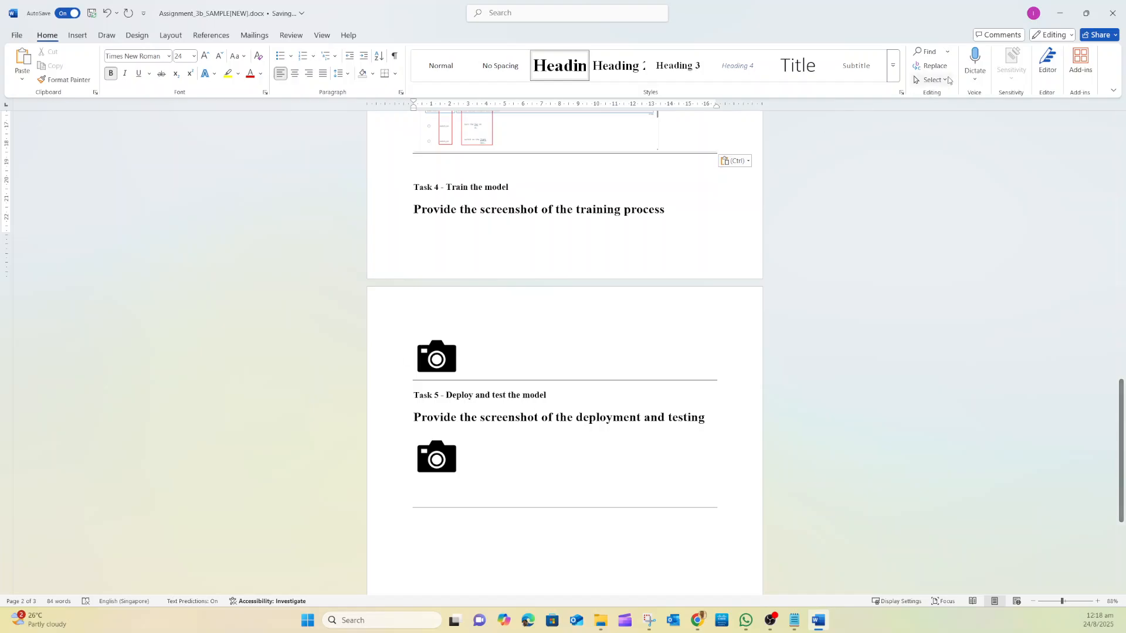
Return to the lab browser and open the training jobs of the assignment3b project.
{"action": "left_click", "coordinate": [1059, 13]}
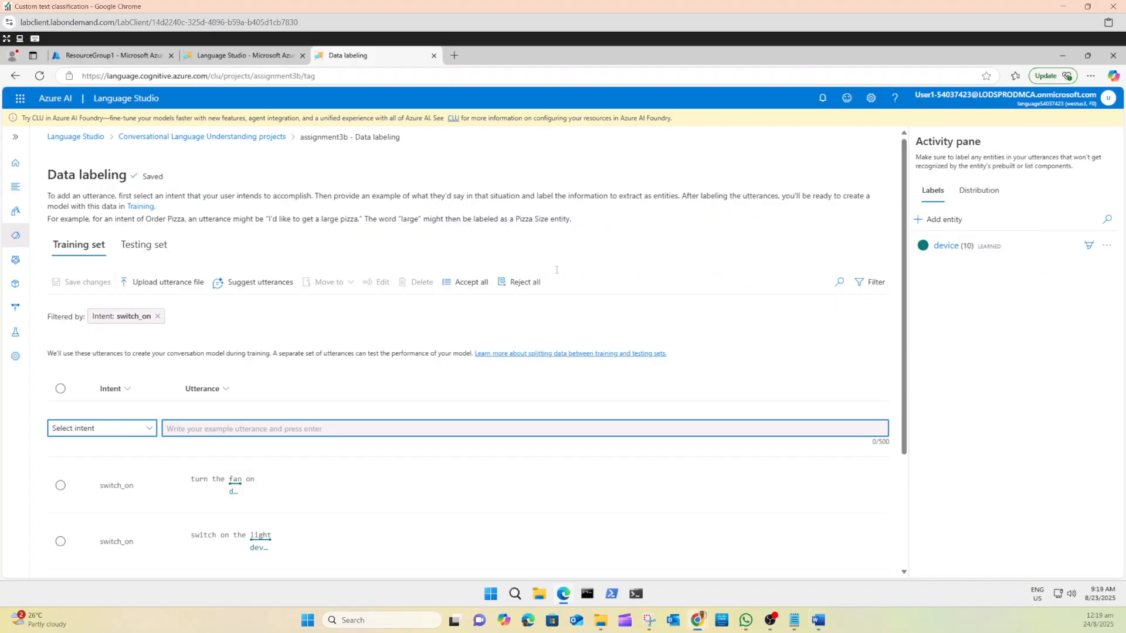
{"action": "left_click", "coordinate": [17, 265]}
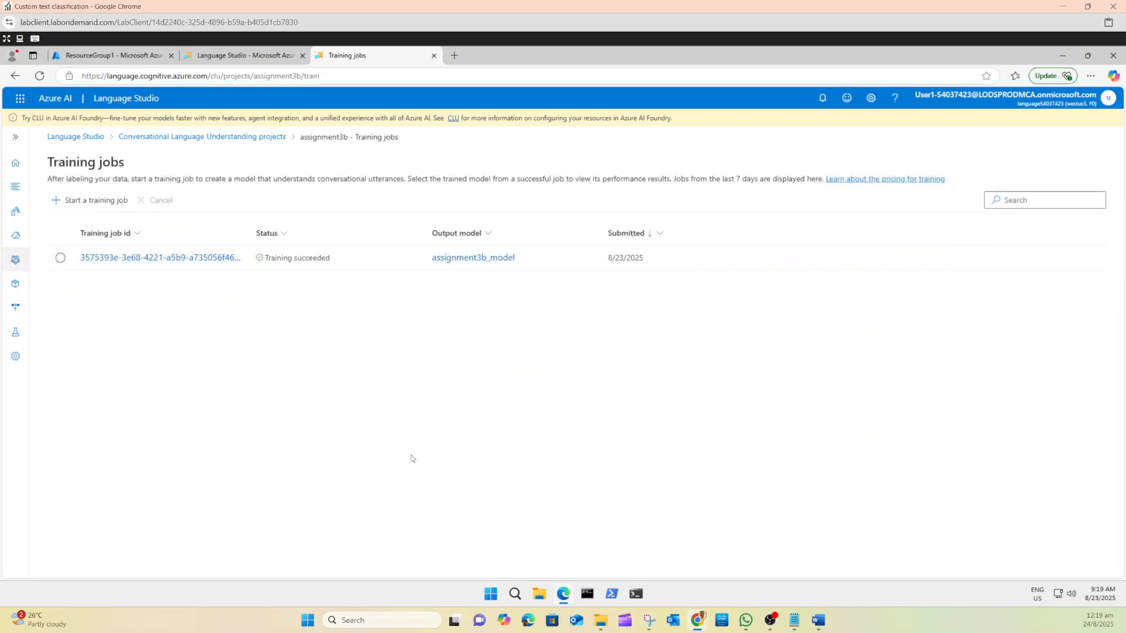
Capture the Training jobs page with Snipping Tool and outline the assignment3b_model output model and the training job ID in red.
{"action": "left_click", "coordinate": [649, 621]}
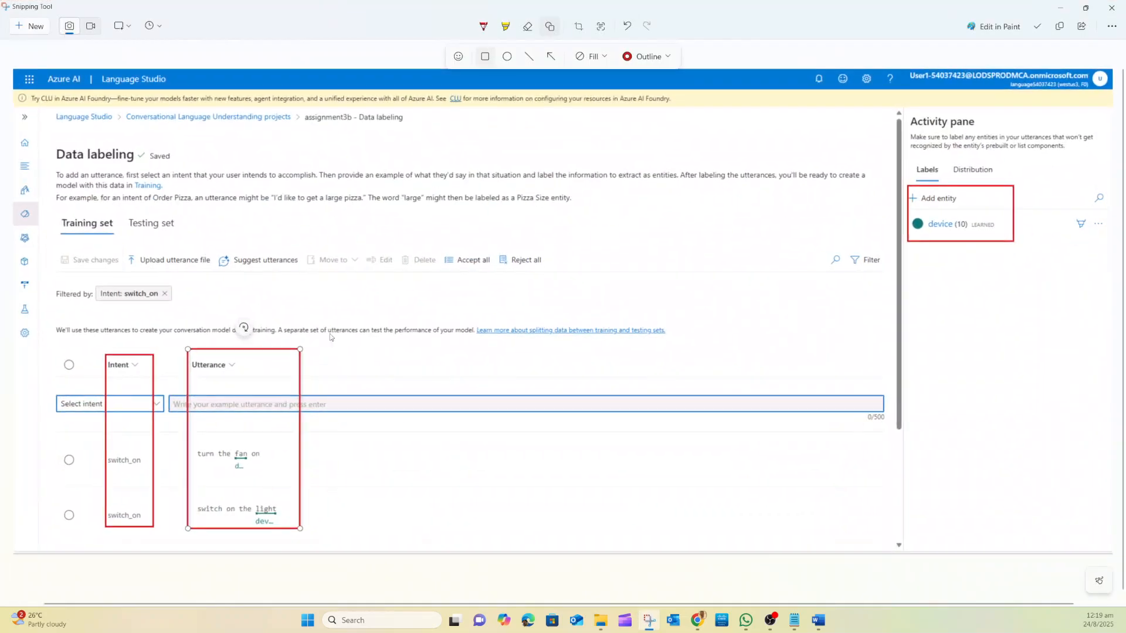
{"action": "left_click", "coordinate": [34, 33]}
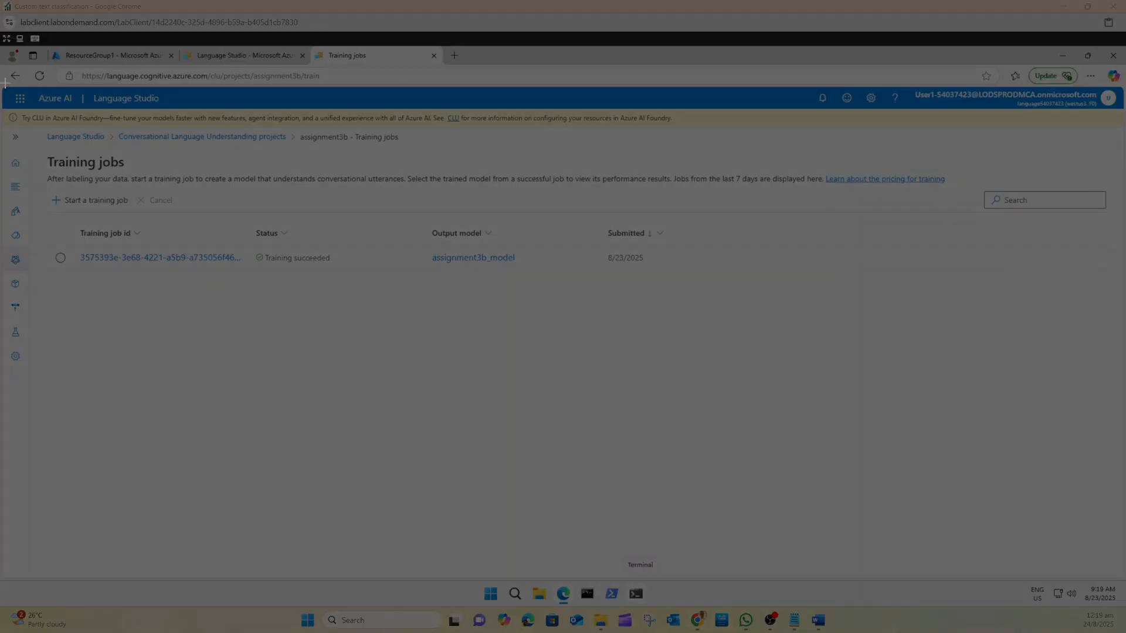
{"action": "left_click_drag", "start_coordinate": [3, 88], "coordinate": [563, 299]}
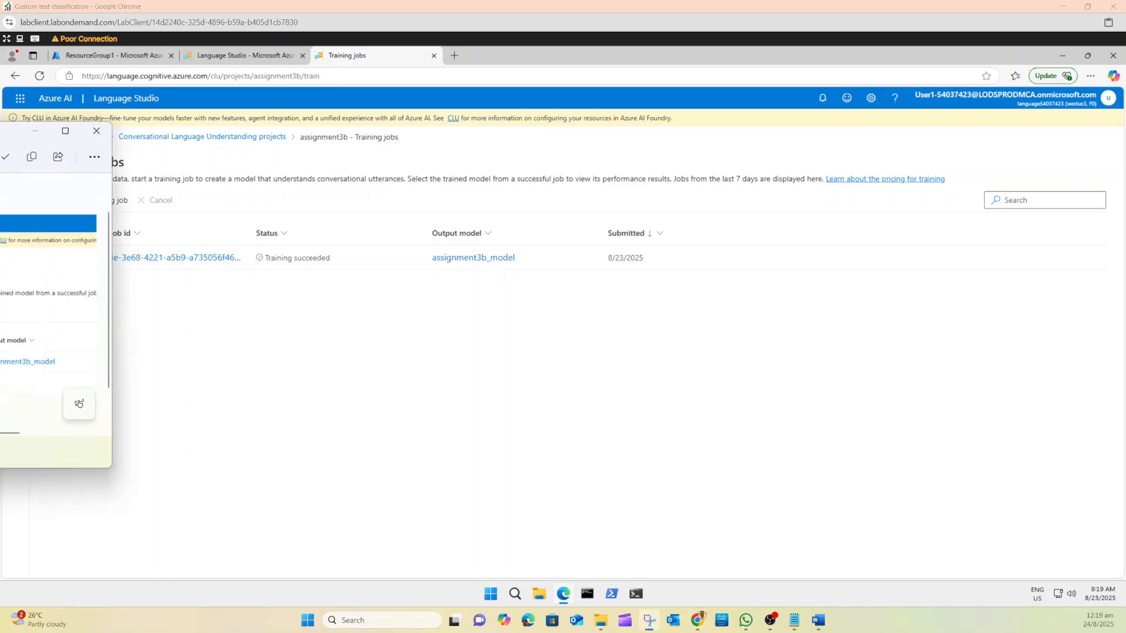
{"action": "left_click_drag", "start_coordinate": [281, 59], "coordinate": [429, 53]}
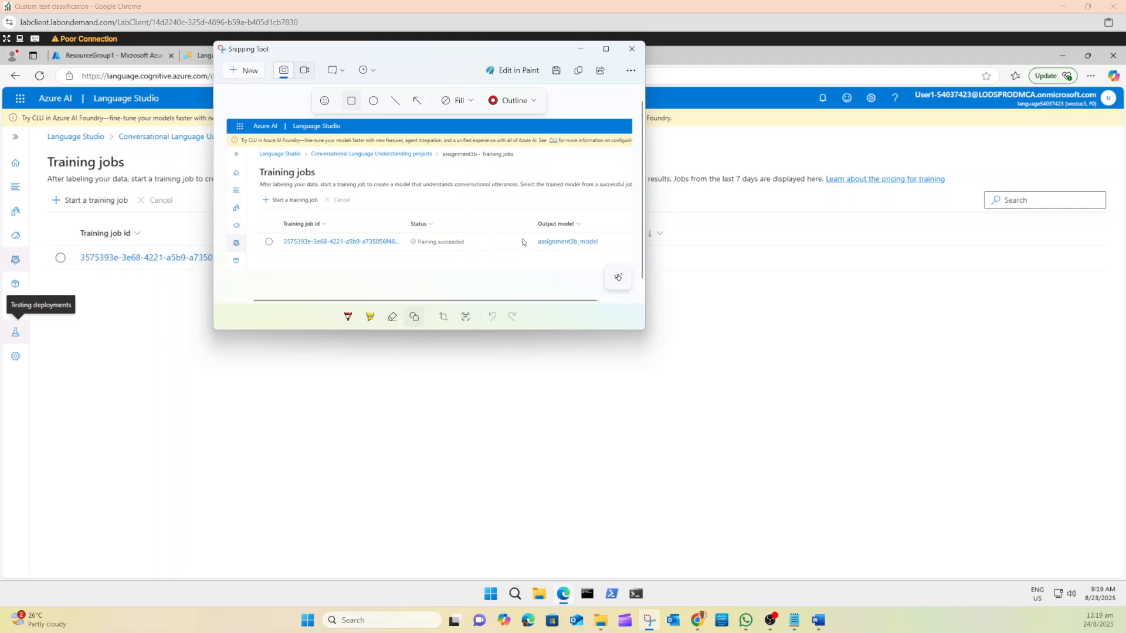
{"action": "mouse_move", "coordinate": [527, 218]}
{"action": "left_mouse_down"}
{"action": "mouse_move", "coordinate": [566, 244]}
{"action": "mouse_move", "coordinate": [605, 247]}
{"action": "left_mouse_up"}
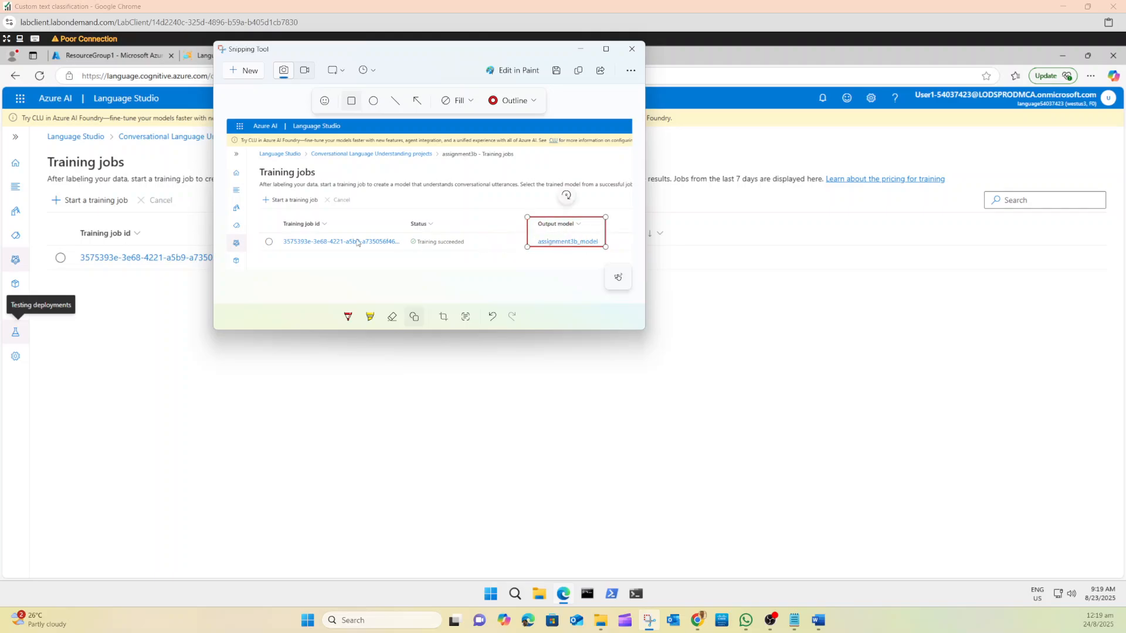
{"action": "mouse_move", "coordinate": [273, 217]}
{"action": "left_mouse_down"}
{"action": "mouse_move", "coordinate": [283, 231]}
{"action": "mouse_move", "coordinate": [404, 249]}
{"action": "left_mouse_up"}
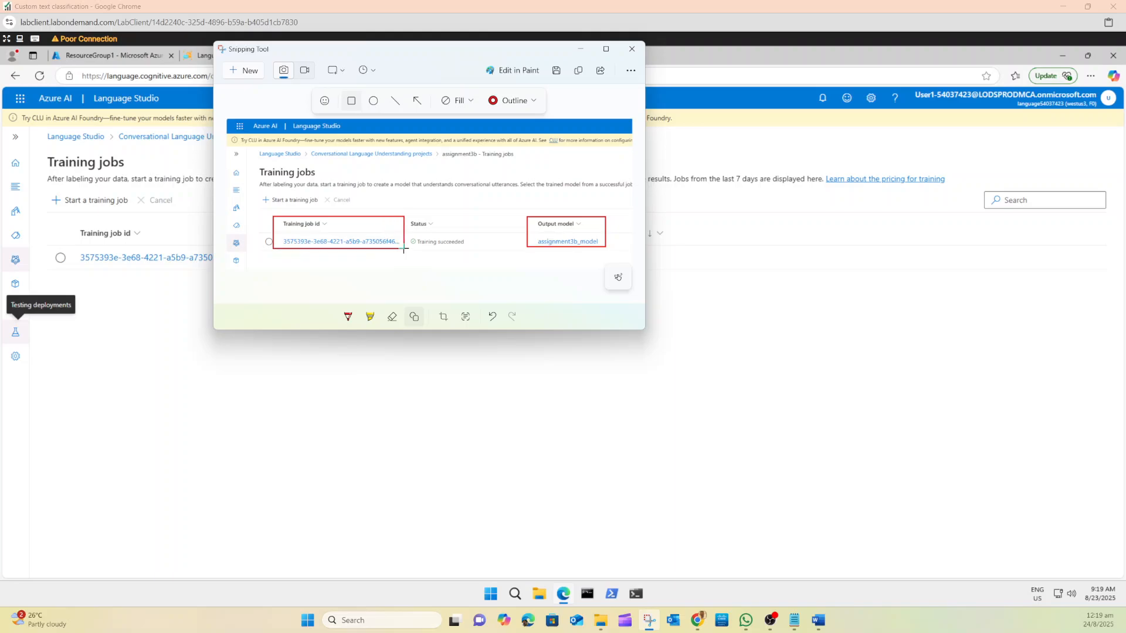
Replace the camera placeholder under Task 4 in the Word document with the annotated Training jobs screenshot and return to the lab browser.
{"action": "left_click", "coordinate": [819, 621]}
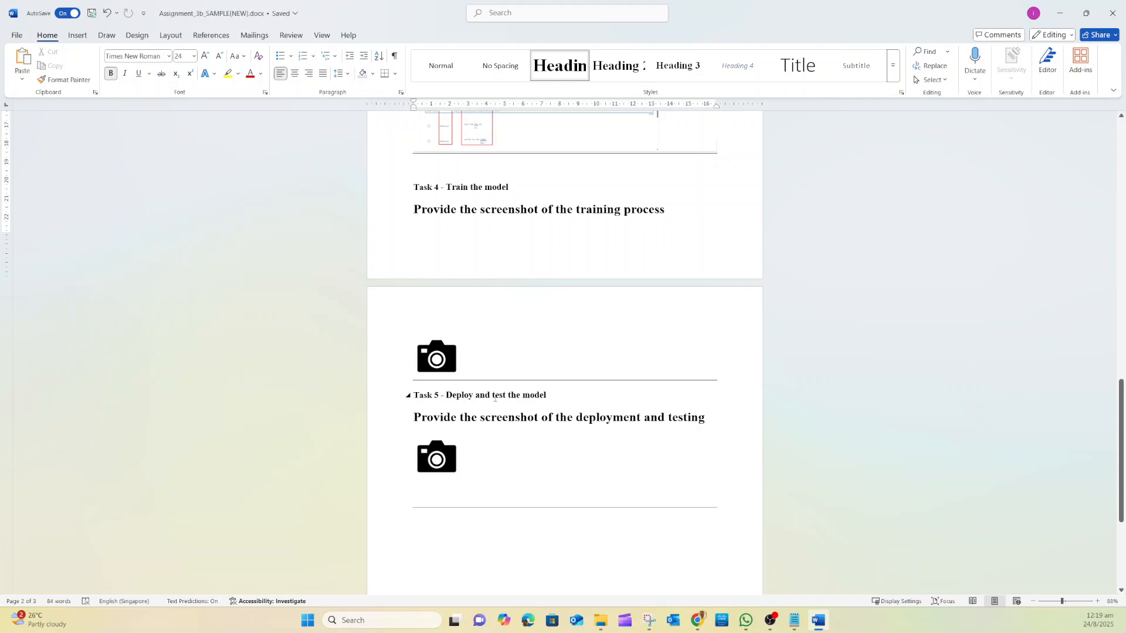
{"action": "left_click", "coordinate": [448, 360]}
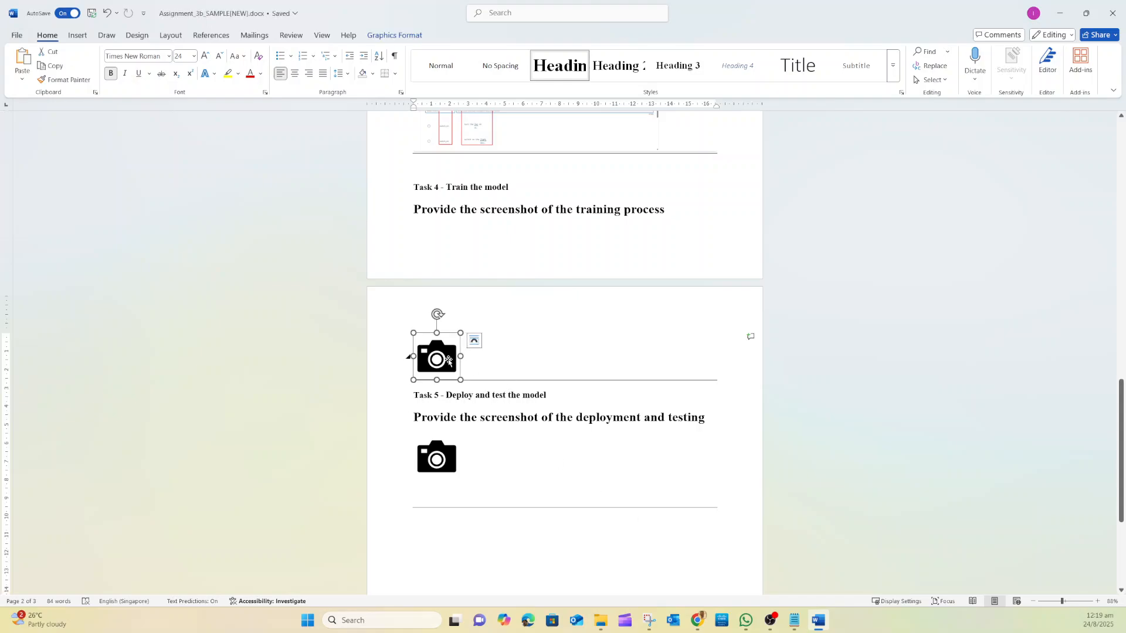
{"action": "key", "text": "Delete"}
{"action": "key", "text": "ctrl+v"}
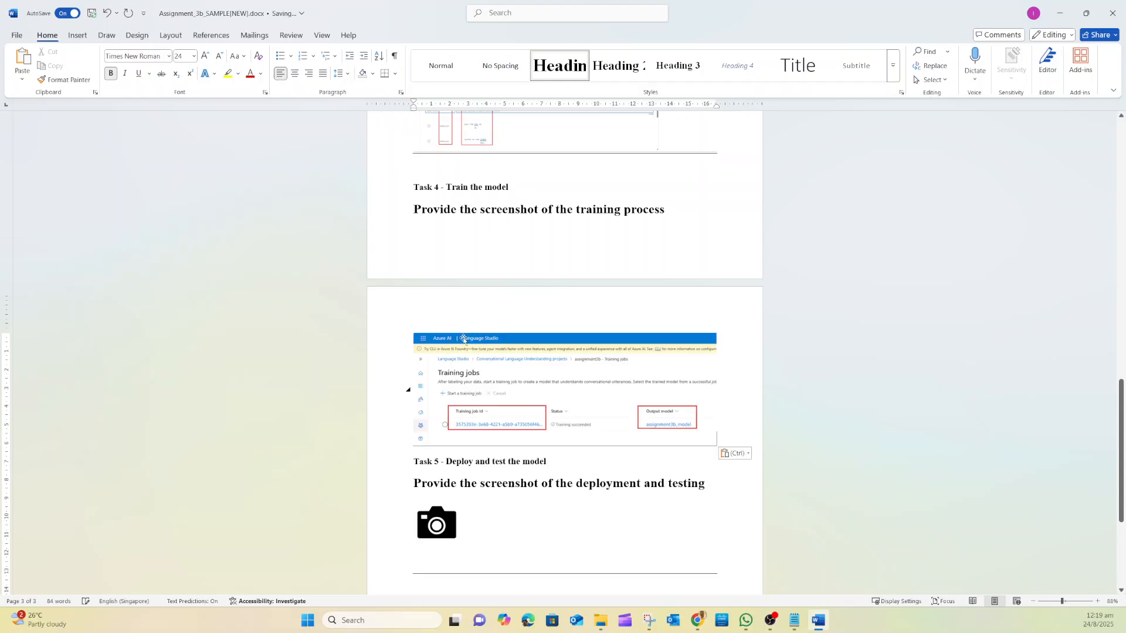
{"action": "left_click", "coordinate": [1059, 13]}
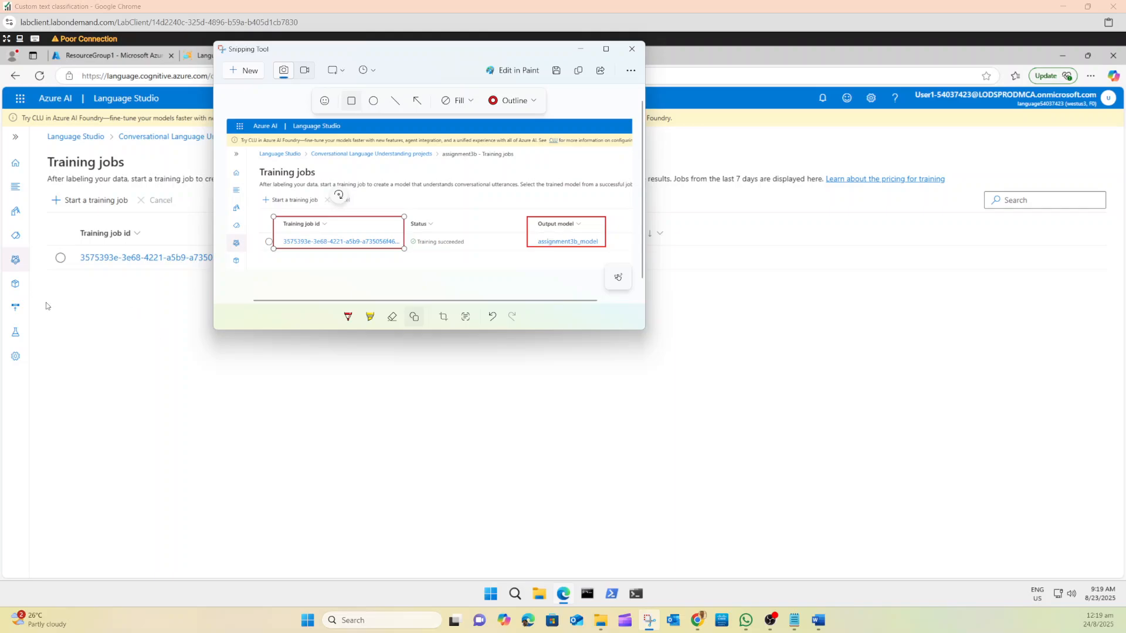
Select the assignment3b_ver1 deployment on the Deploying a model page, capture the page with Snipping Tool and outline the deployment name in red.
{"action": "left_click", "coordinate": [15, 312]}
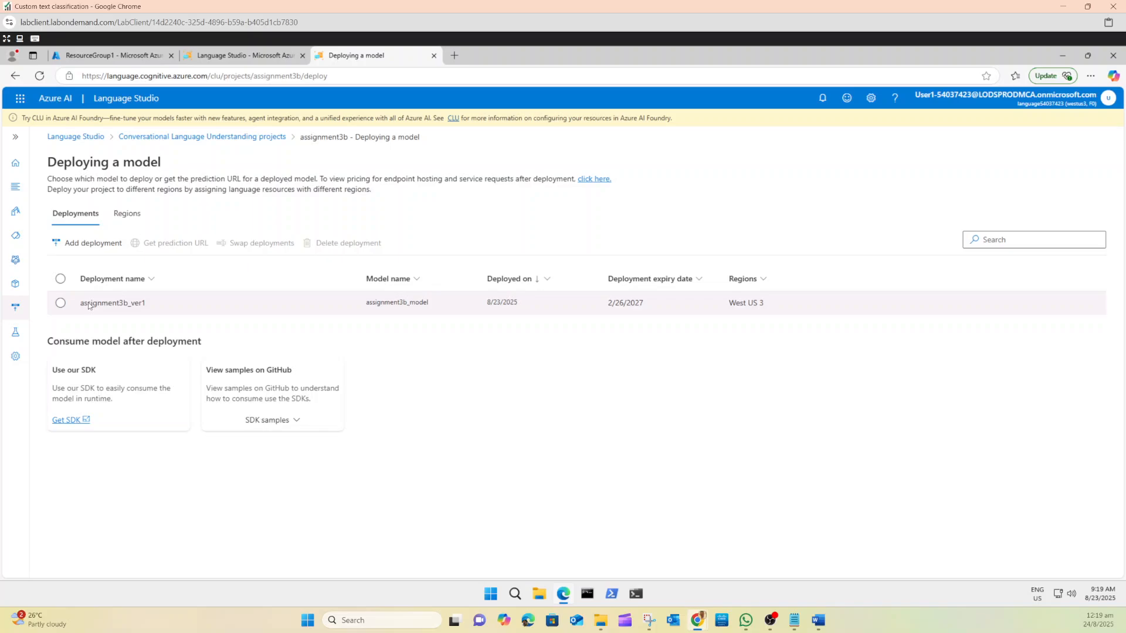
{"action": "left_click", "coordinate": [61, 303]}
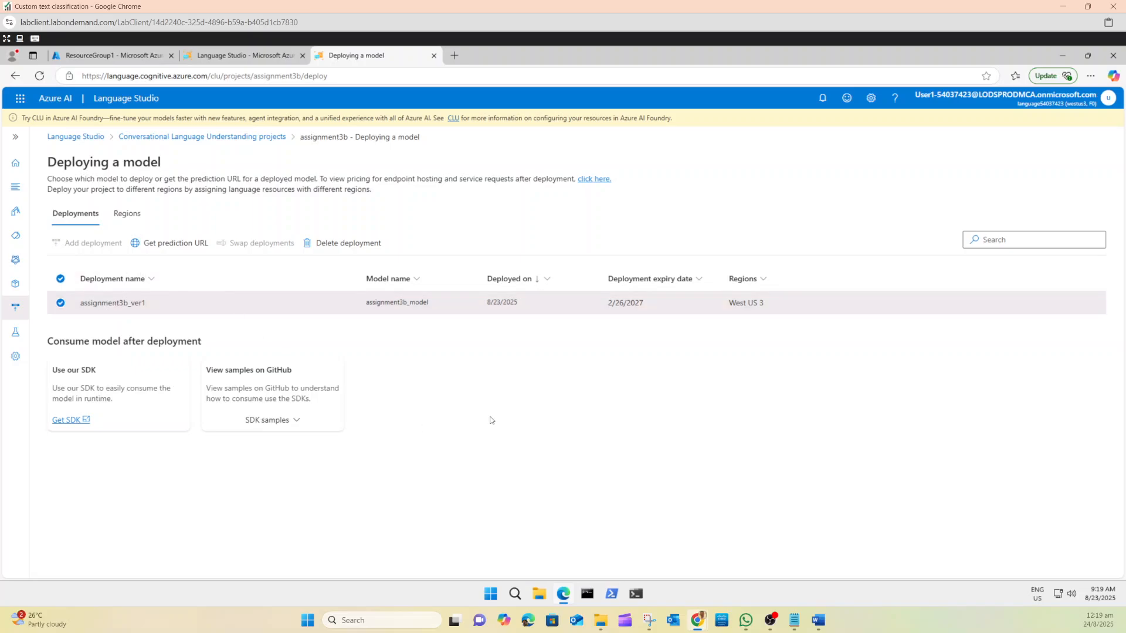
{"action": "left_click", "coordinate": [658, 624]}
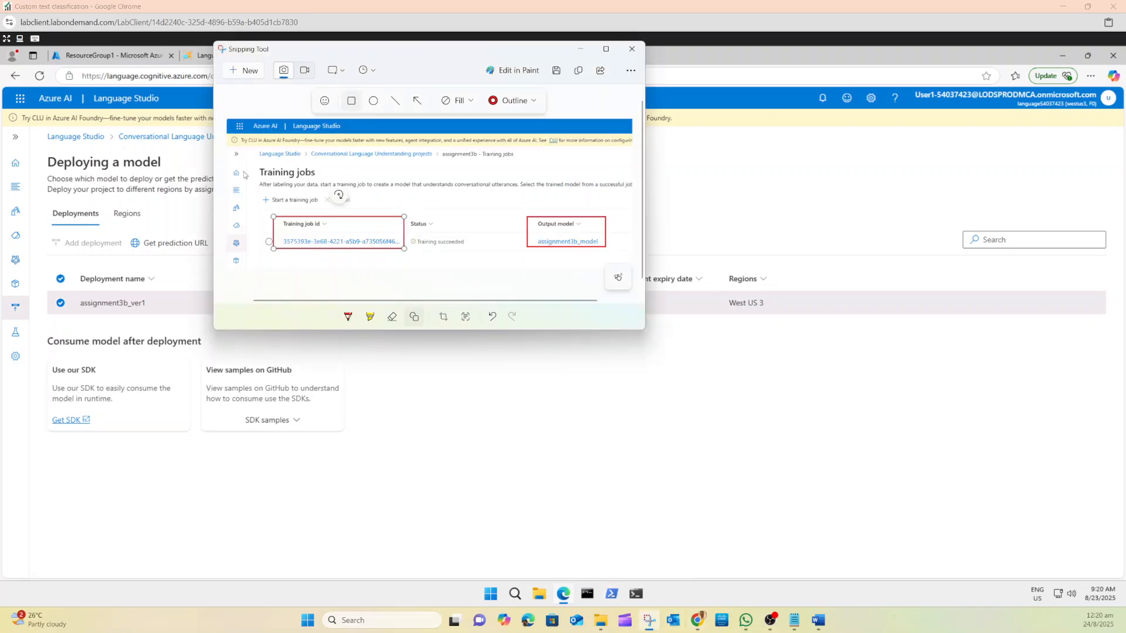
{"action": "left_click", "coordinate": [232, 72]}
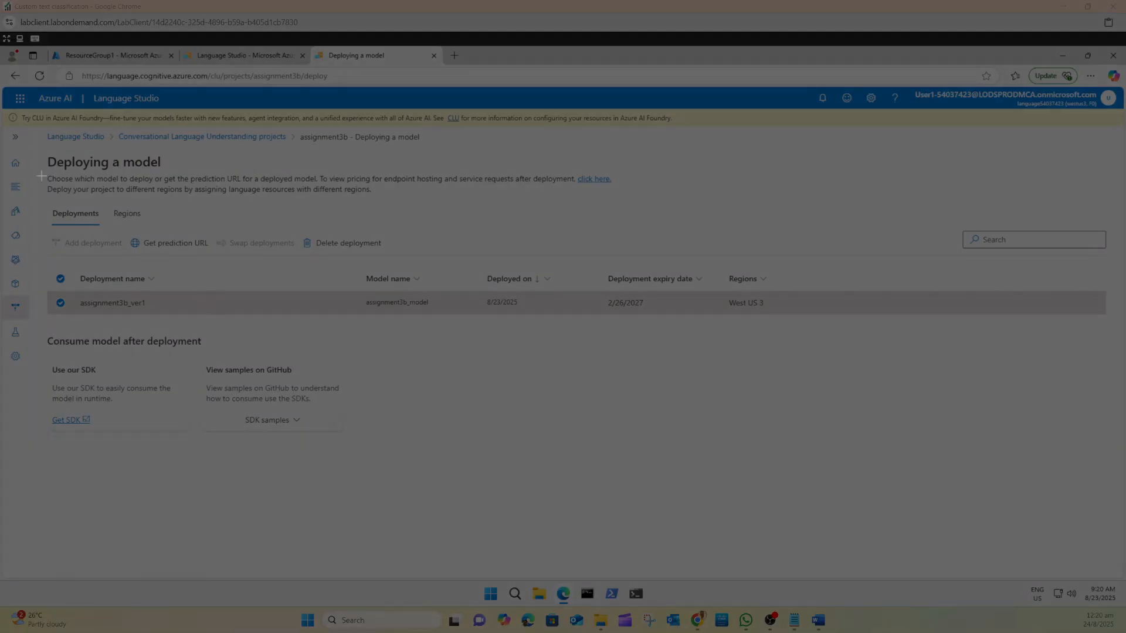
{"action": "left_click_drag", "start_coordinate": [3, 87], "coordinate": [778, 437]}
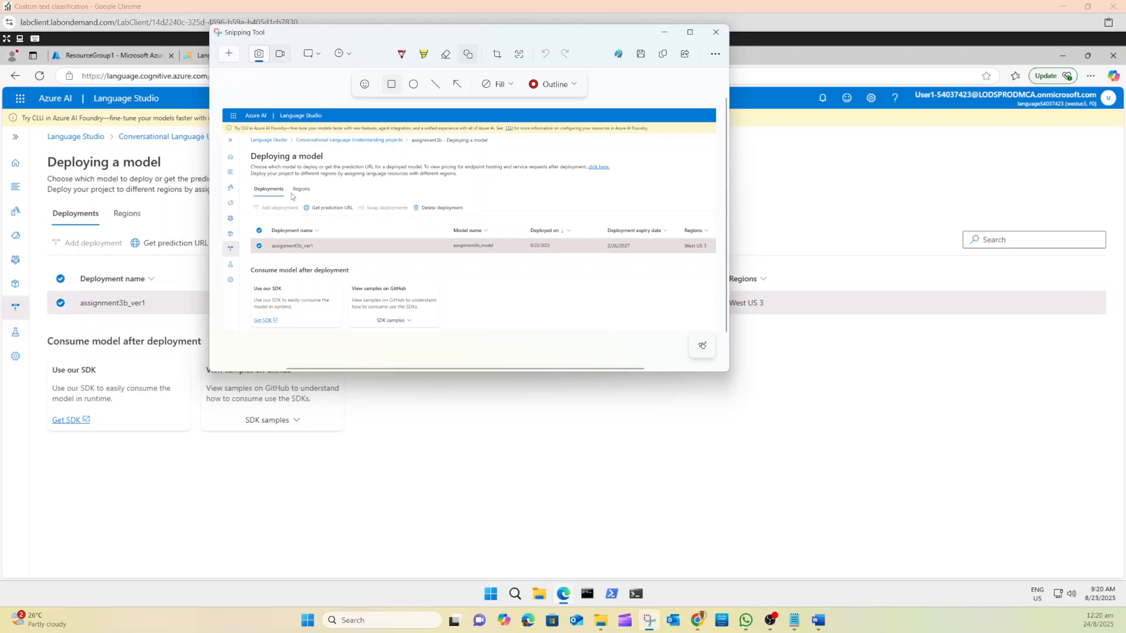
{"action": "left_click_drag", "start_coordinate": [251, 239], "coordinate": [330, 253]}
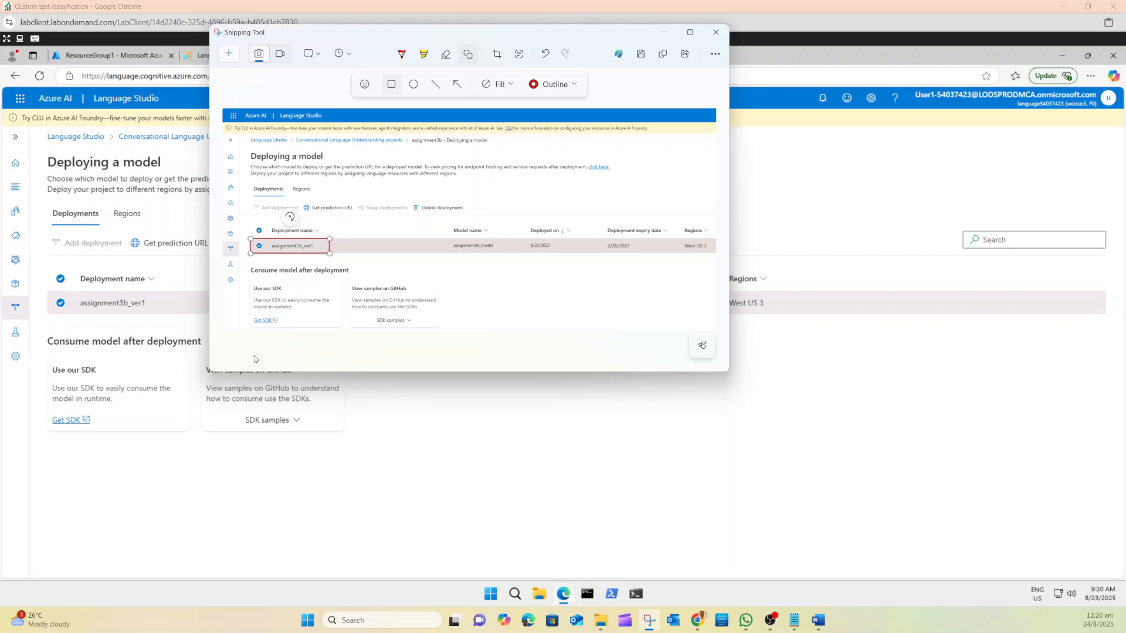
Replace the camera placeholder under Task 5 in Word with the annotated deployment screenshot and return to the lab browser.
{"action": "left_click", "coordinate": [819, 619]}
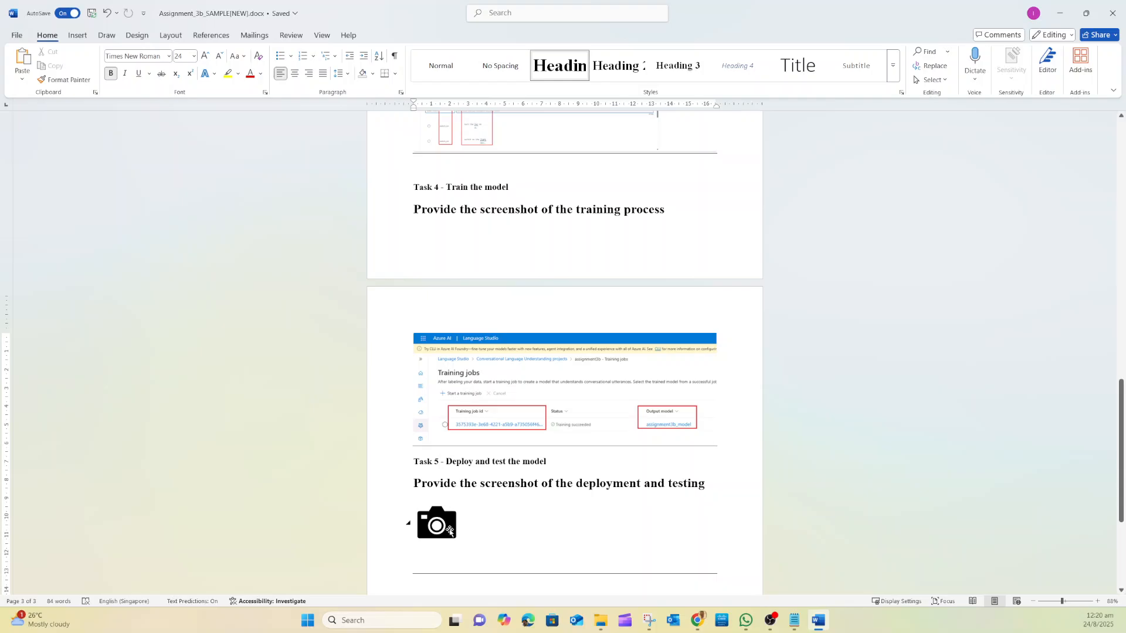
{"action": "left_click", "coordinate": [440, 528]}
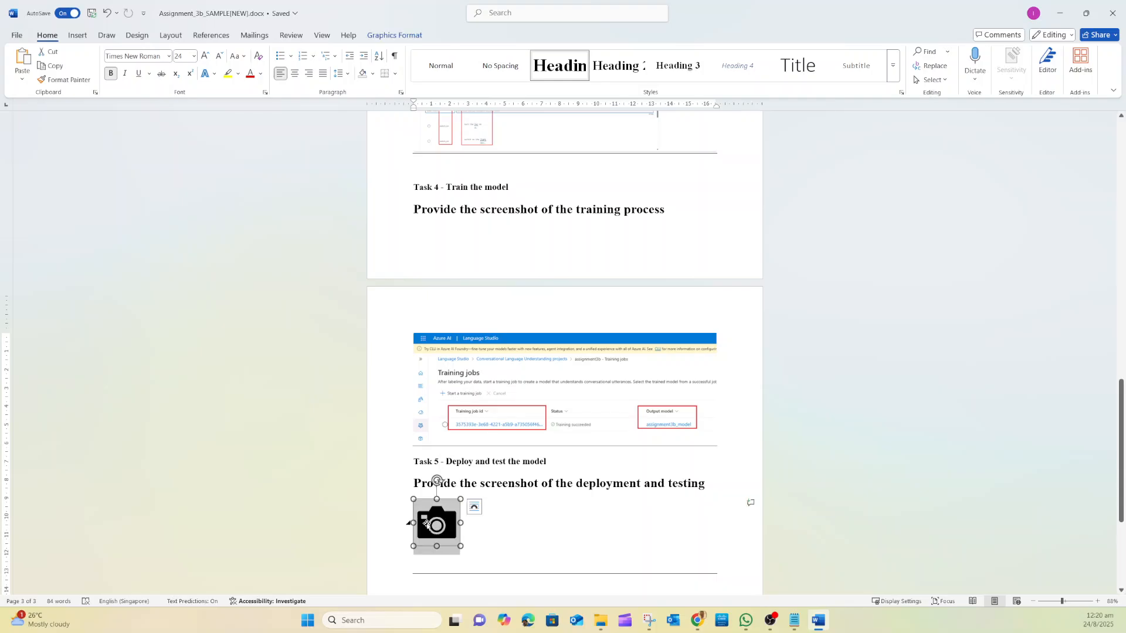
{"action": "key", "text": "ctrl+v"}
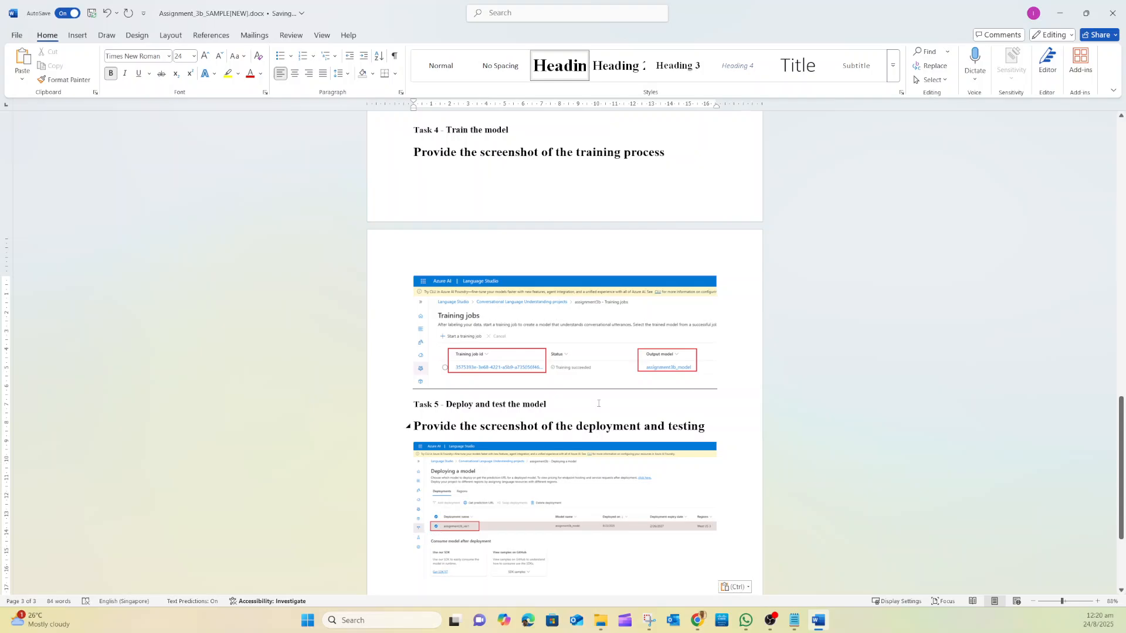
{"action": "left_click", "coordinate": [1060, 13]}
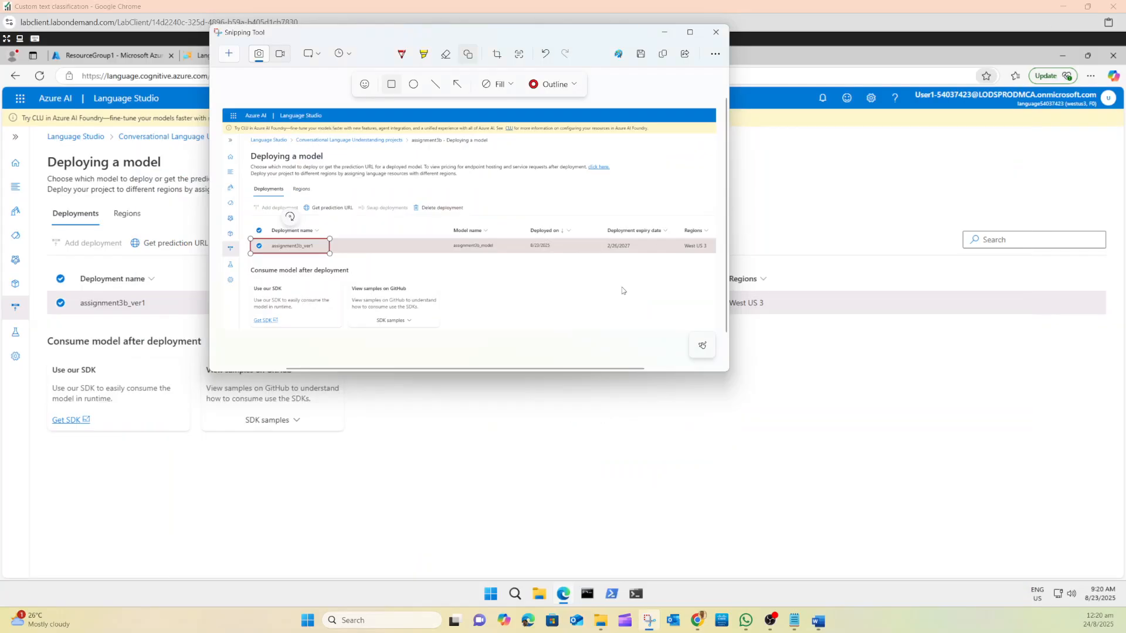
Open the Testing deployments page of the project and look up the sample test utterances in the Assignment-03 instructions.
{"action": "left_click", "coordinate": [312, 501]}
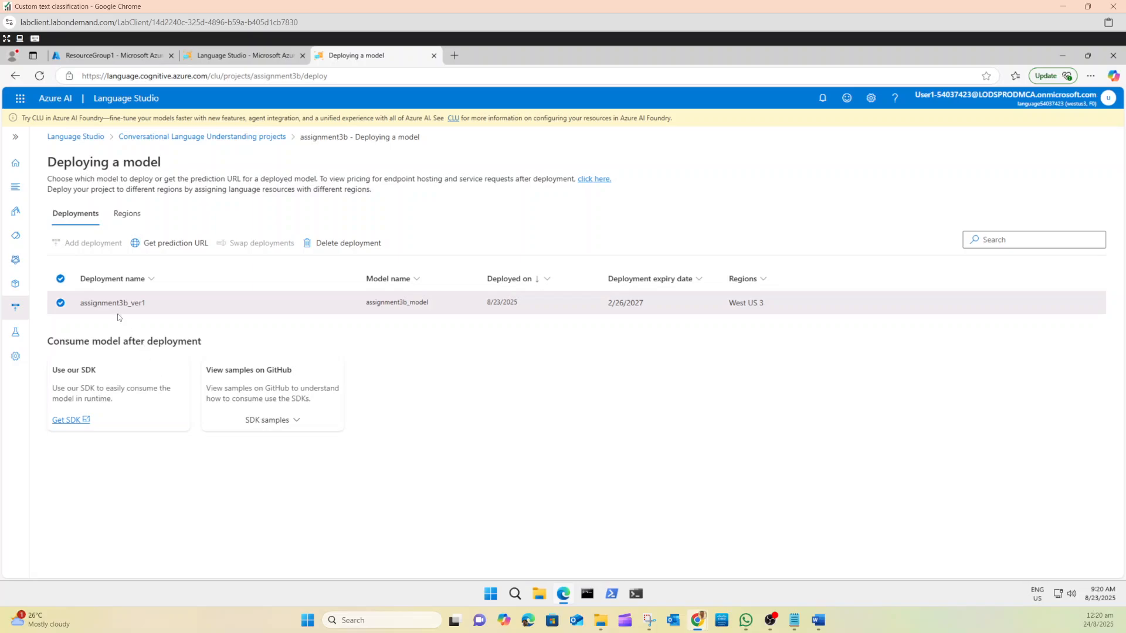
{"action": "left_click", "coordinate": [16, 333]}
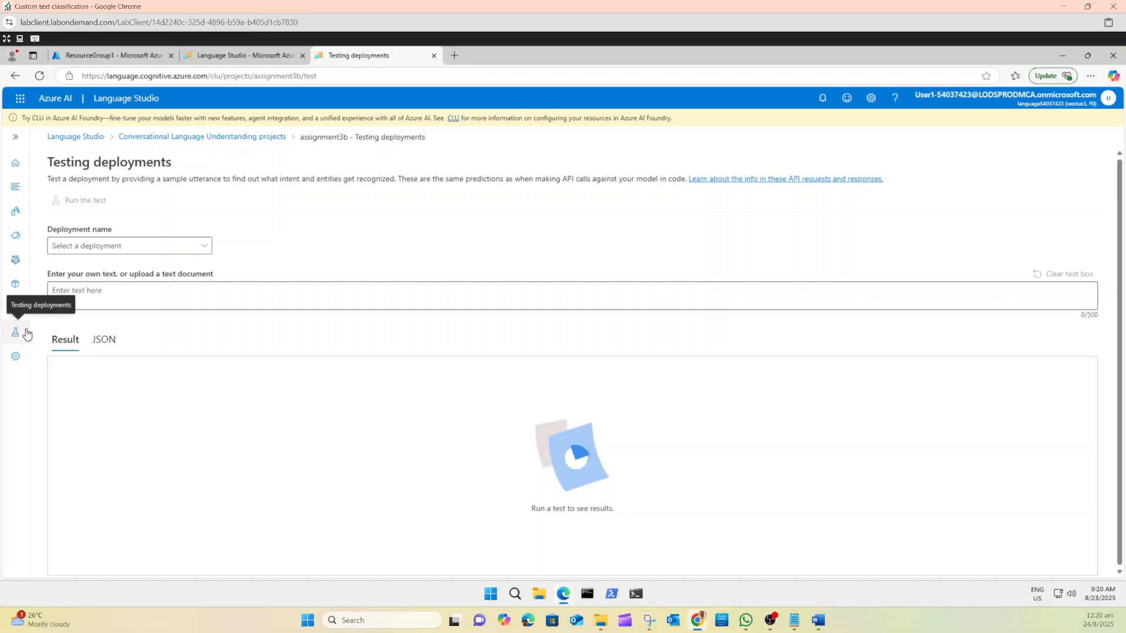
{"action": "left_click", "coordinate": [114, 299]}
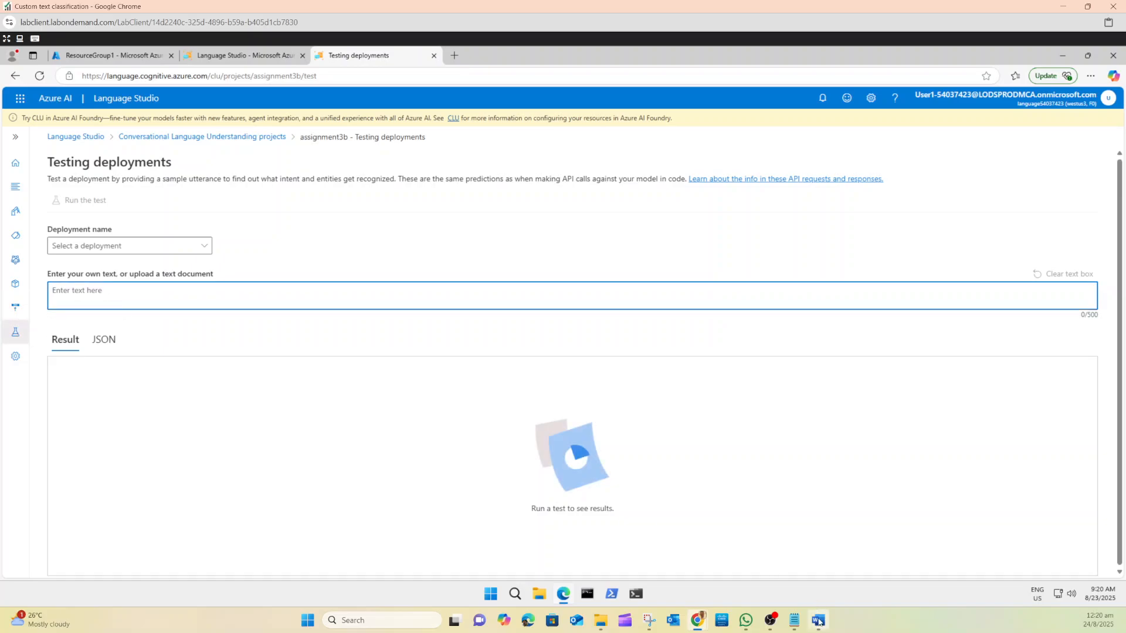
{"action": "mouse_move", "coordinate": [812, 624]}
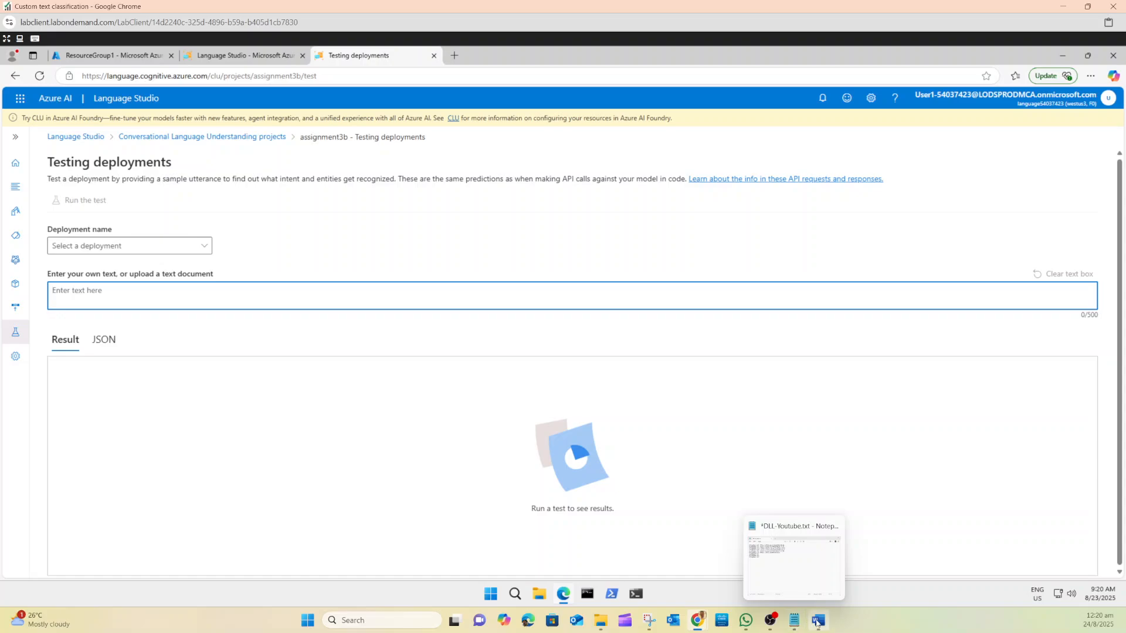
{"action": "mouse_move", "coordinate": [701, 619]}
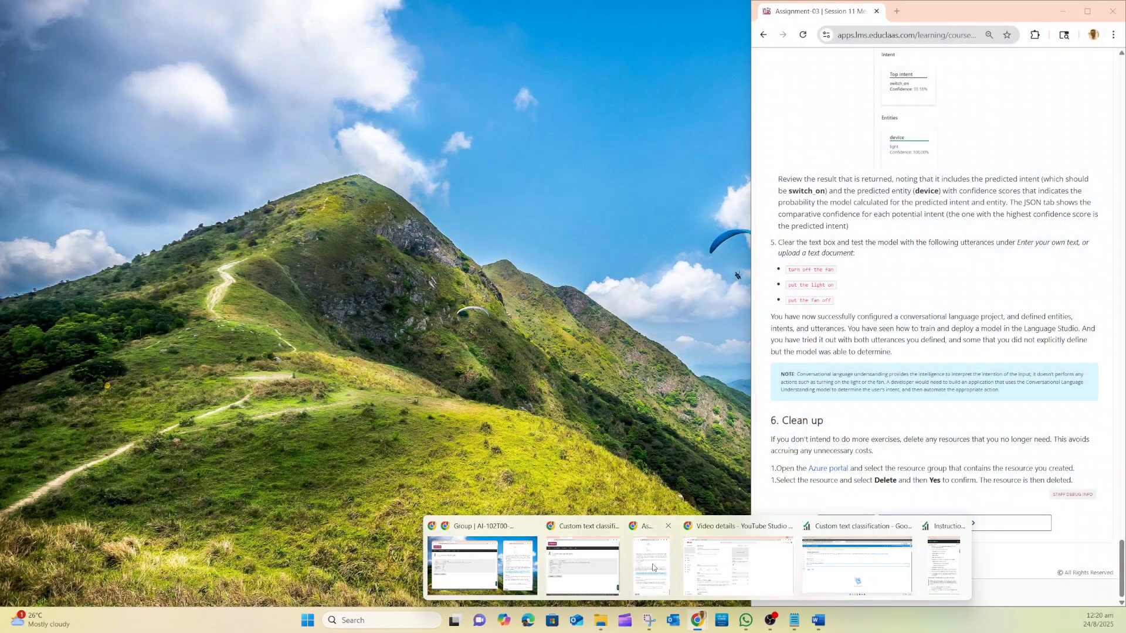
{"action": "left_click", "coordinate": [652, 566]}
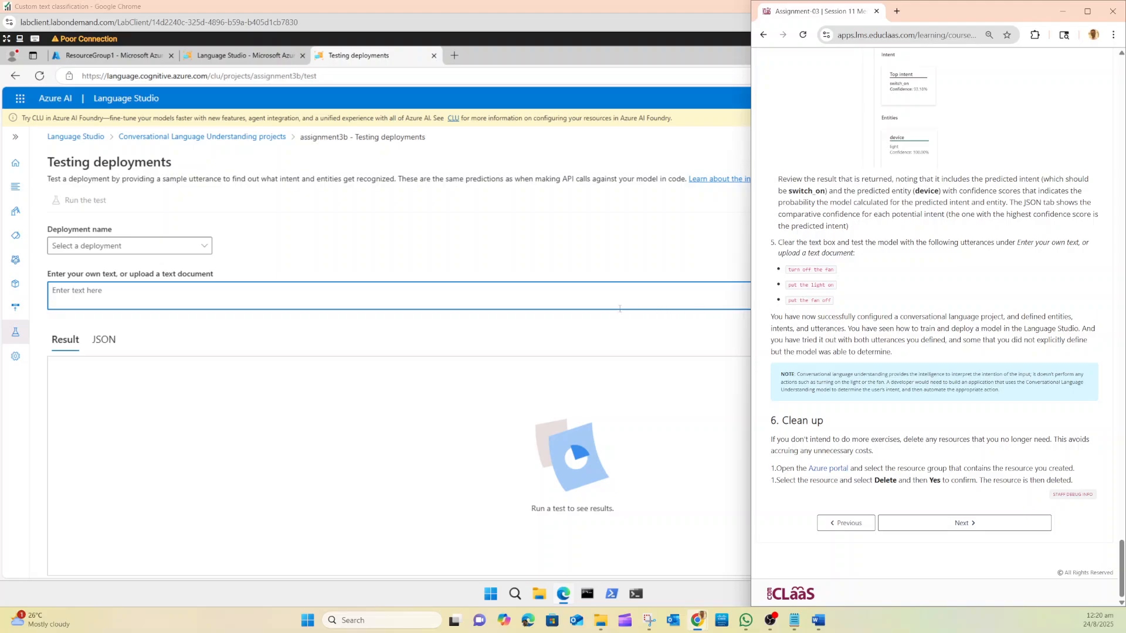
Test the assignment3b_ver1 deployment with the utterance "put the fan off".
{"action": "left_click", "coordinate": [335, 298]}
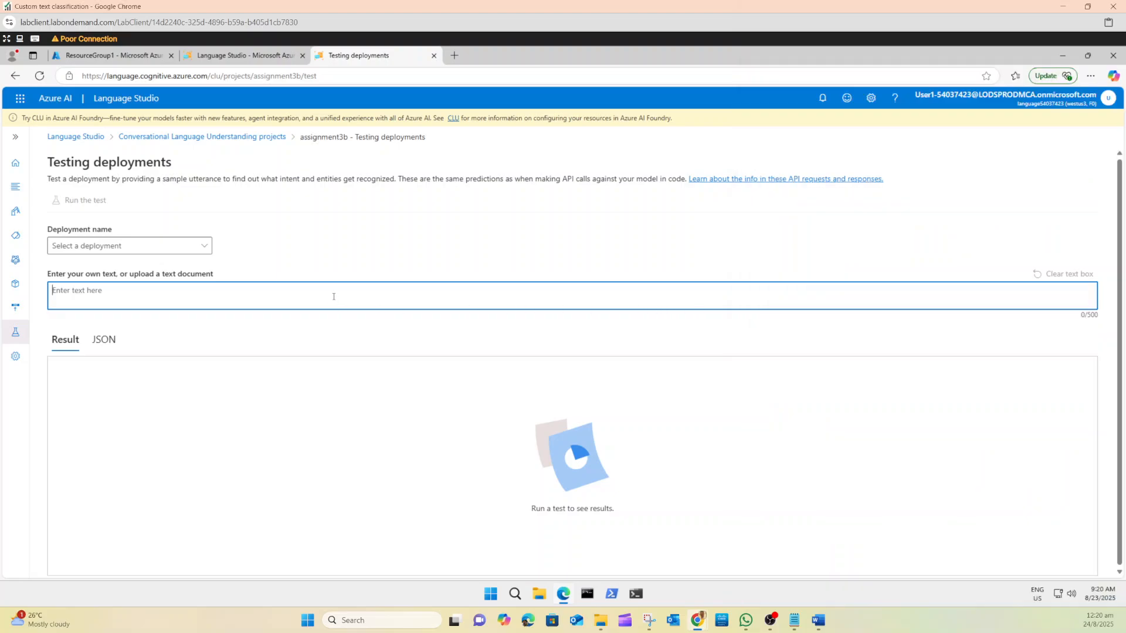
{"action": "type", "text": "put the fan off"}
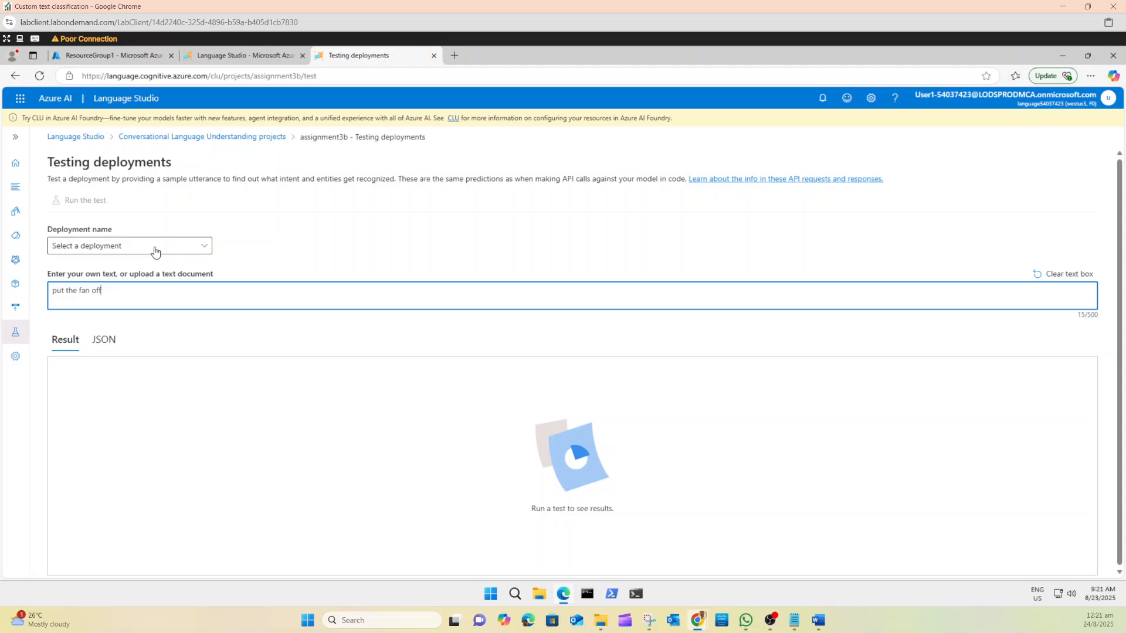
{"action": "left_click", "coordinate": [134, 254]}
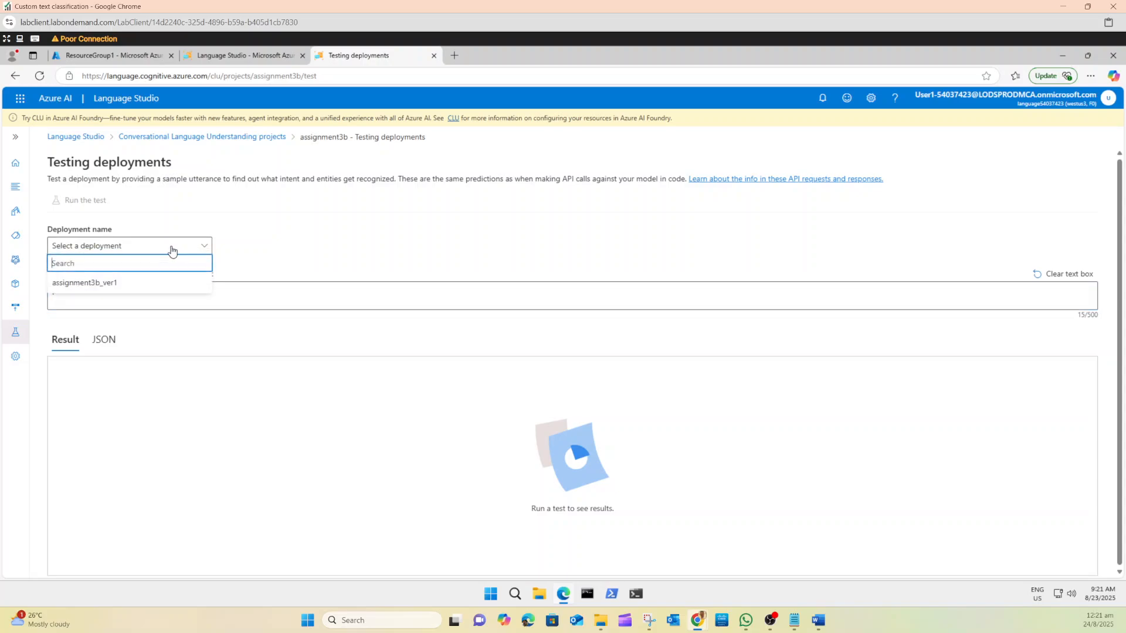
{"action": "left_click", "coordinate": [97, 290]}
{"action": "left_click", "coordinate": [82, 202]}
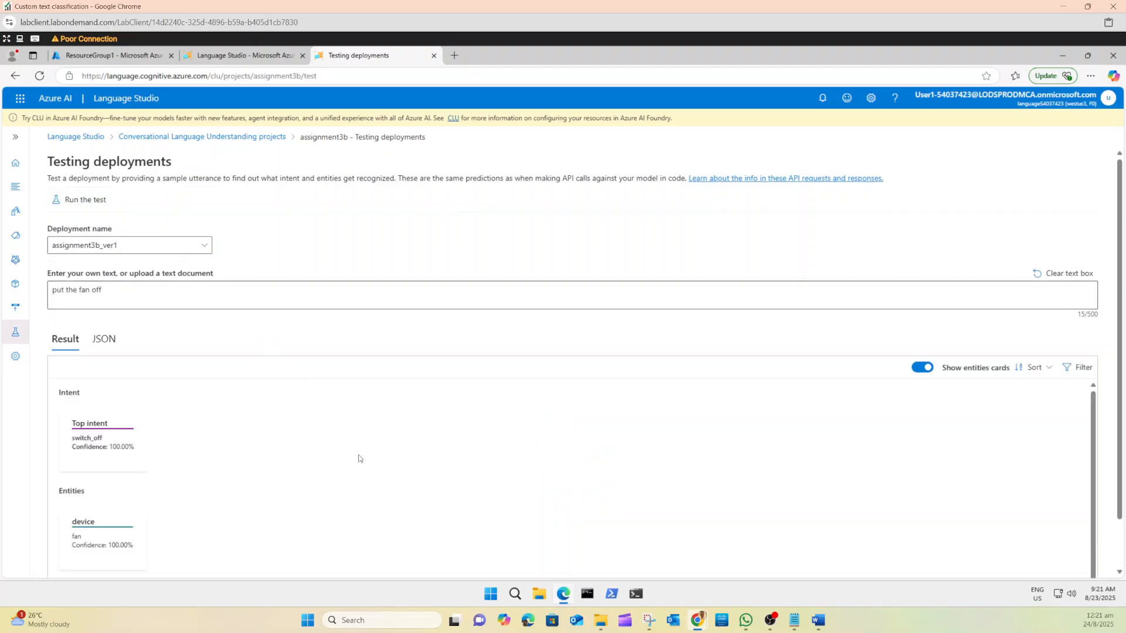
Capture the Testing deployments page with Snipping Tool and outline the page heading, the test utterance and the intent and entity results in red.
{"action": "left_click", "coordinate": [647, 626]}
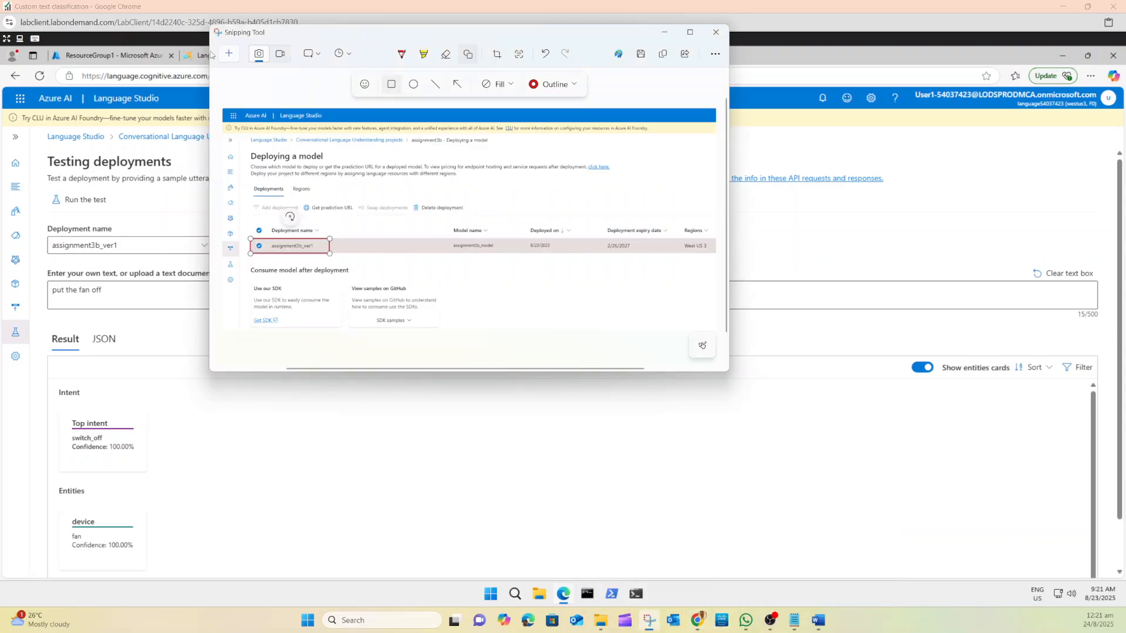
{"action": "left_click", "coordinate": [209, 55]}
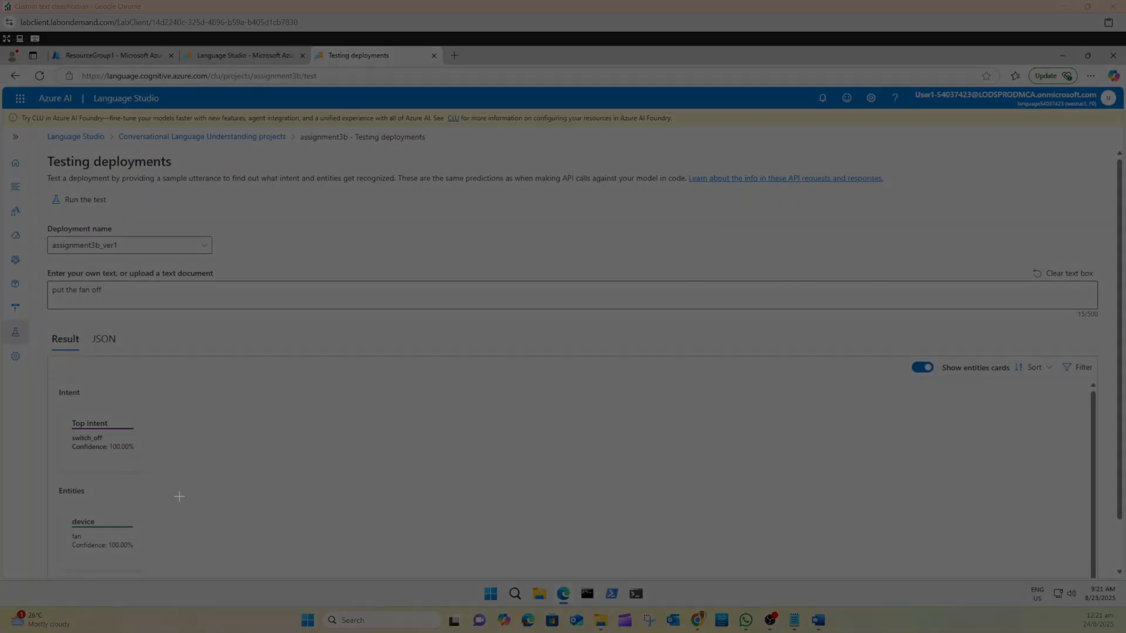
{"action": "left_click_drag", "start_coordinate": [2, 87], "coordinate": [306, 572]}
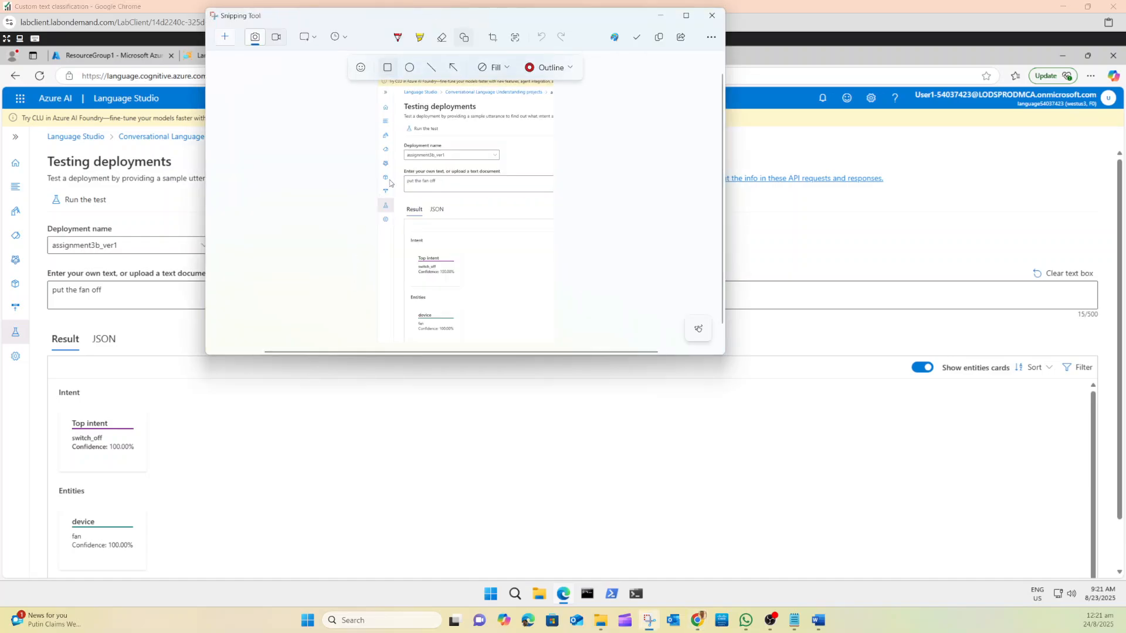
{"action": "mouse_move", "coordinate": [395, 102]}
{"action": "left_mouse_down"}
{"action": "mouse_move", "coordinate": [472, 131]}
{"action": "mouse_move", "coordinate": [560, 124]}
{"action": "left_mouse_up"}
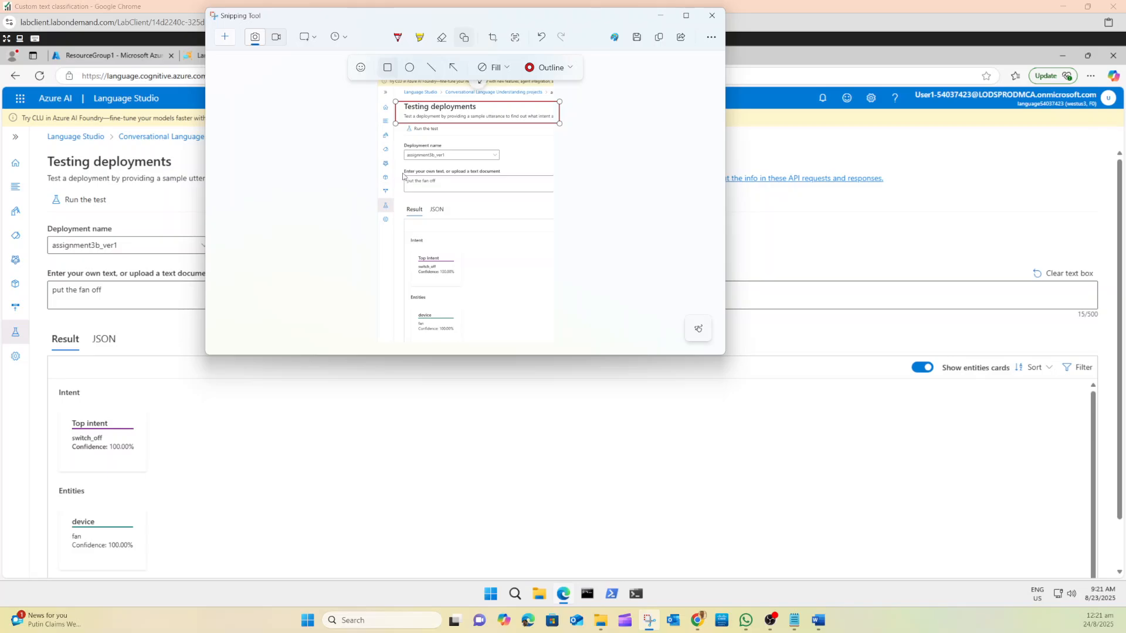
{"action": "left_click_drag", "start_coordinate": [403, 174], "coordinate": [446, 188]}
{"action": "mouse_move", "coordinate": [408, 237]}
{"action": "left_mouse_down"}
{"action": "mouse_move", "coordinate": [445, 301]}
{"action": "mouse_move", "coordinate": [481, 300]}
{"action": "mouse_move", "coordinate": [479, 339]}
{"action": "left_mouse_up"}
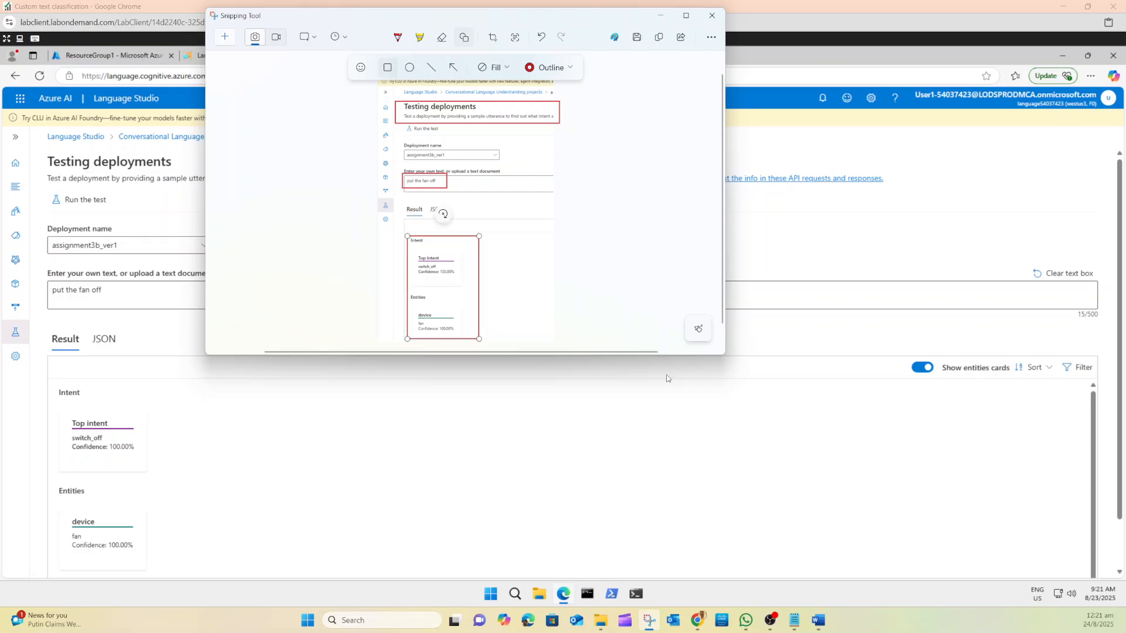
Paste the annotated testing screenshot below the deployment screenshot under Task 5 in Word, and close the document and Snipping Tool.
{"action": "left_click", "coordinate": [818, 621]}
{"action": "scroll", "coordinate": [606, 545], "scroll_direction": "down", "scroll_amount": 1}
{"action": "scroll", "coordinate": [607, 546], "scroll_direction": "down", "scroll_amount": 3}
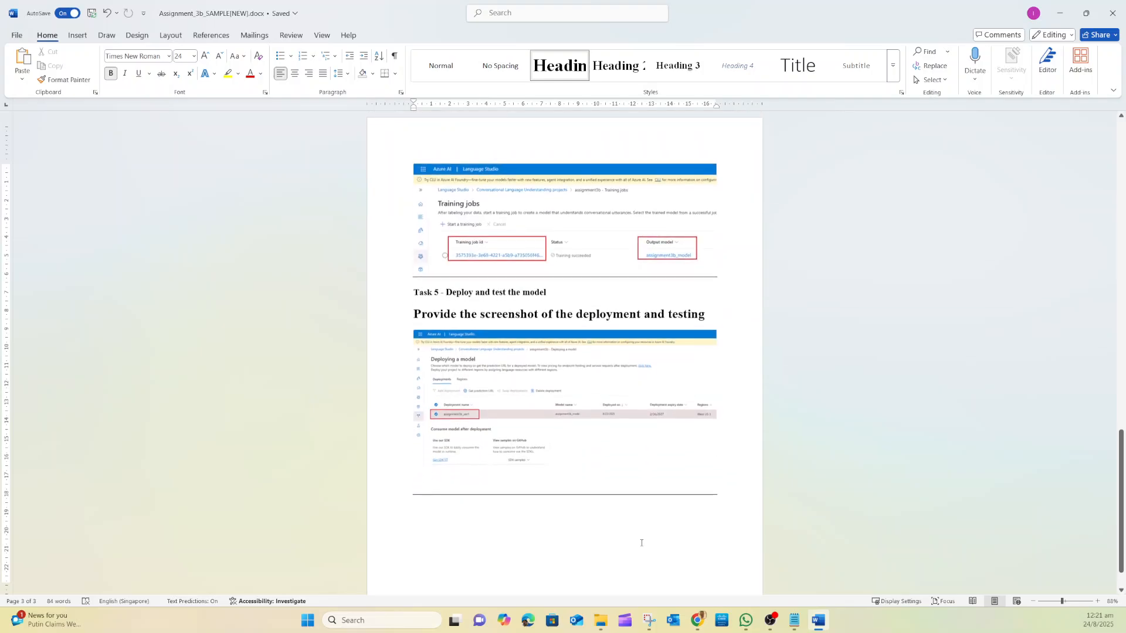
{"action": "key", "text": "ctrl+v"}
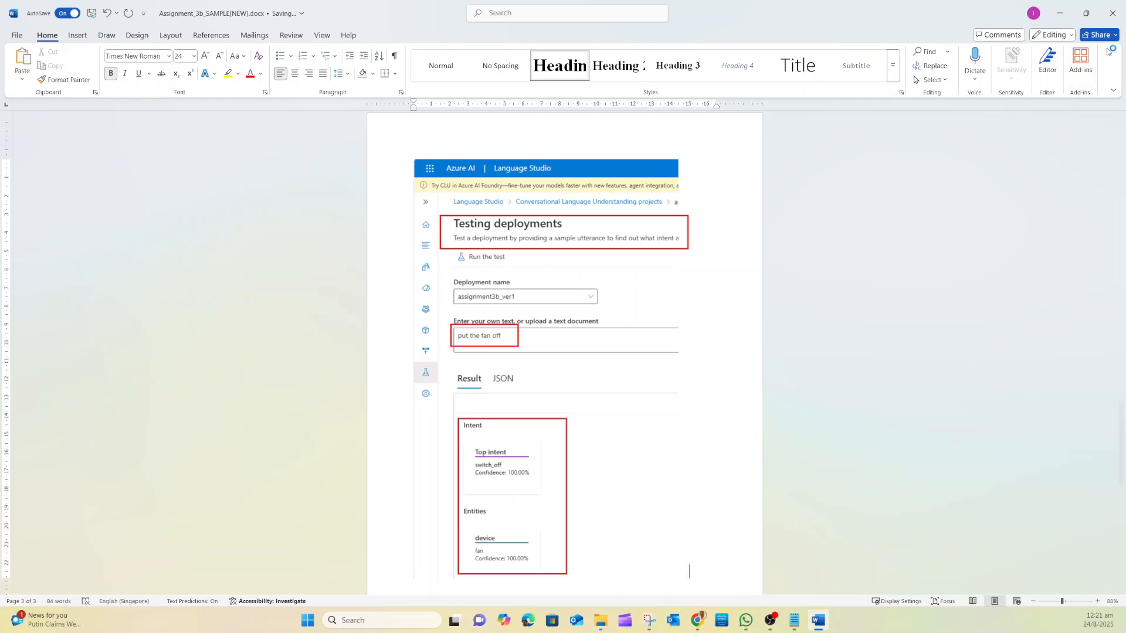
{"action": "left_click", "coordinate": [1112, 13]}
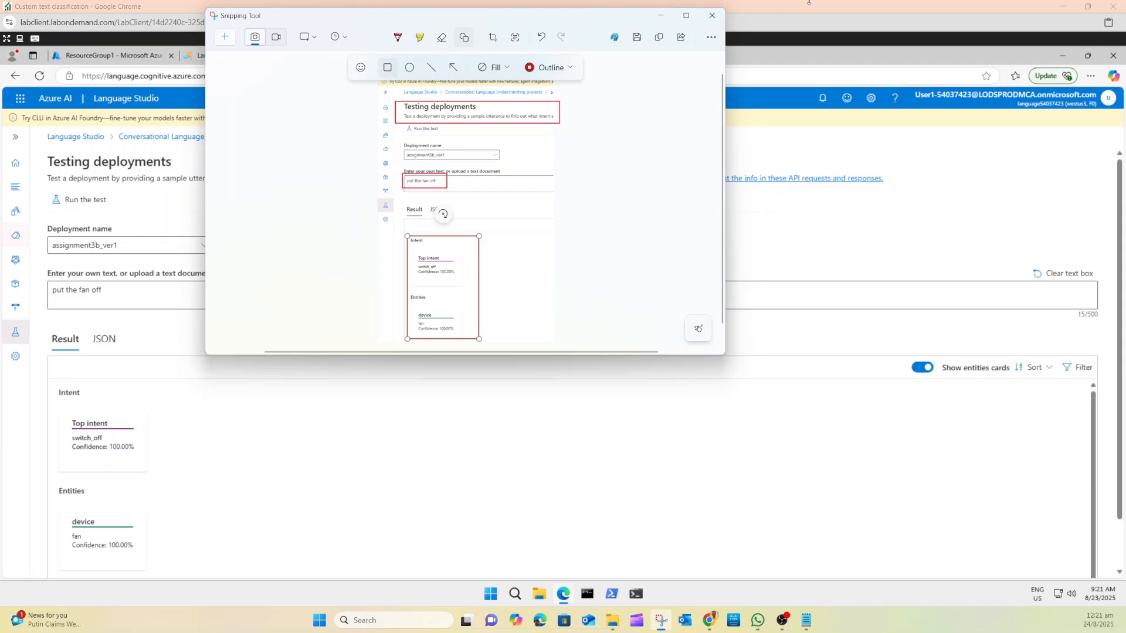
{"action": "left_click", "coordinate": [713, 17]}
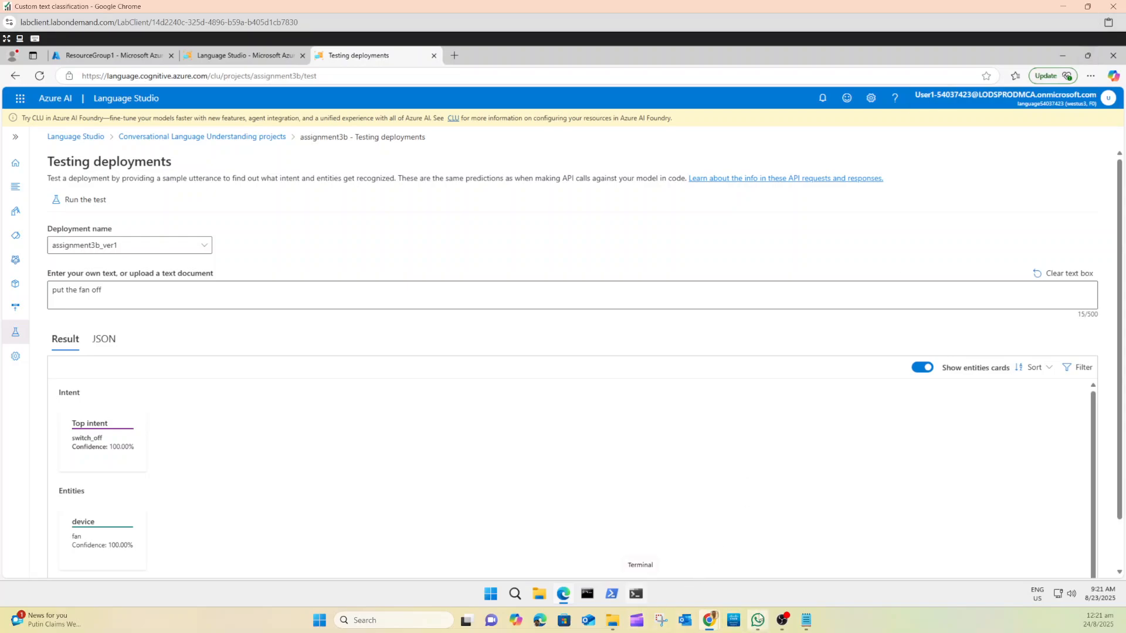
End the Custom text classification lab session from its instructions window with the option Cancel my lab.
{"action": "mouse_move", "coordinate": [710, 619]}
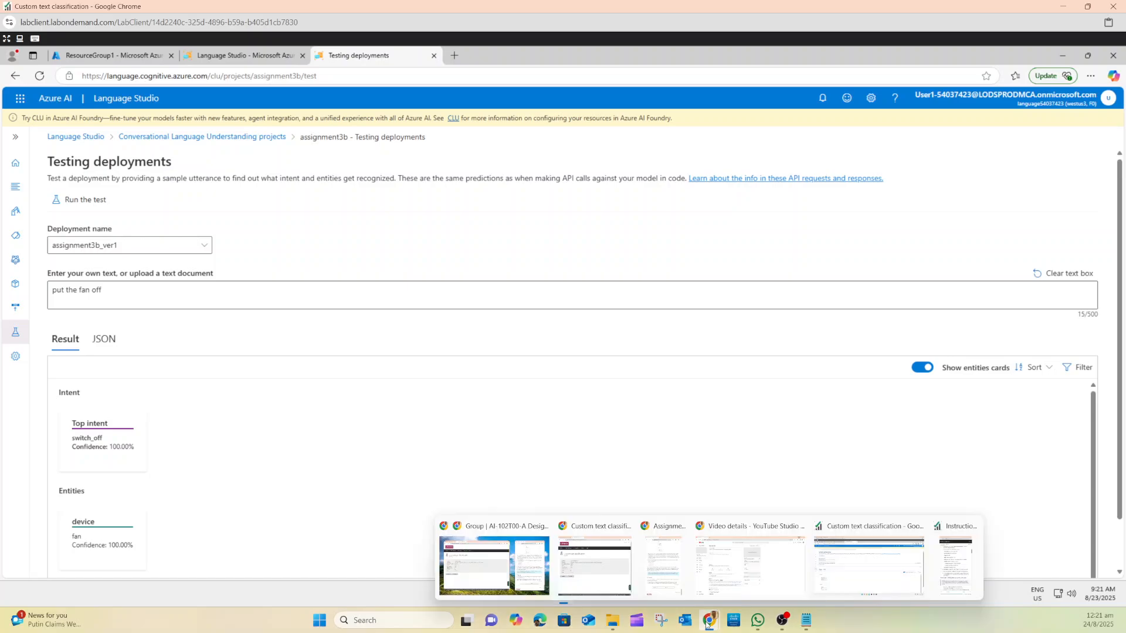
{"action": "left_click", "coordinate": [955, 571]}
{"action": "left_click", "coordinate": [983, 572]}
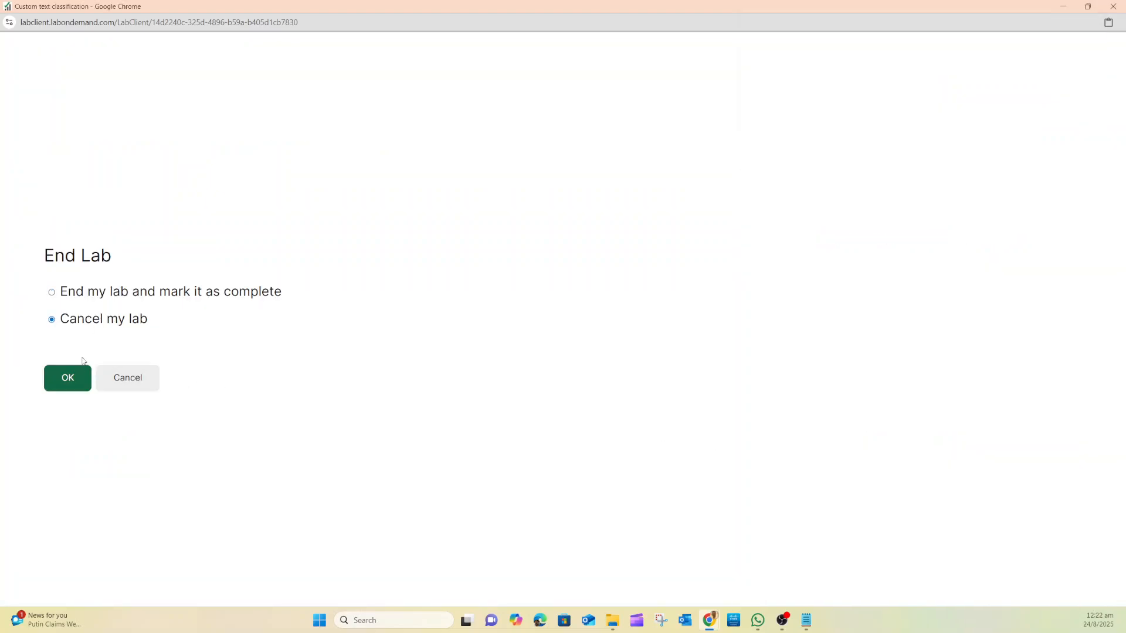
{"action": "left_click", "coordinate": [74, 380]}
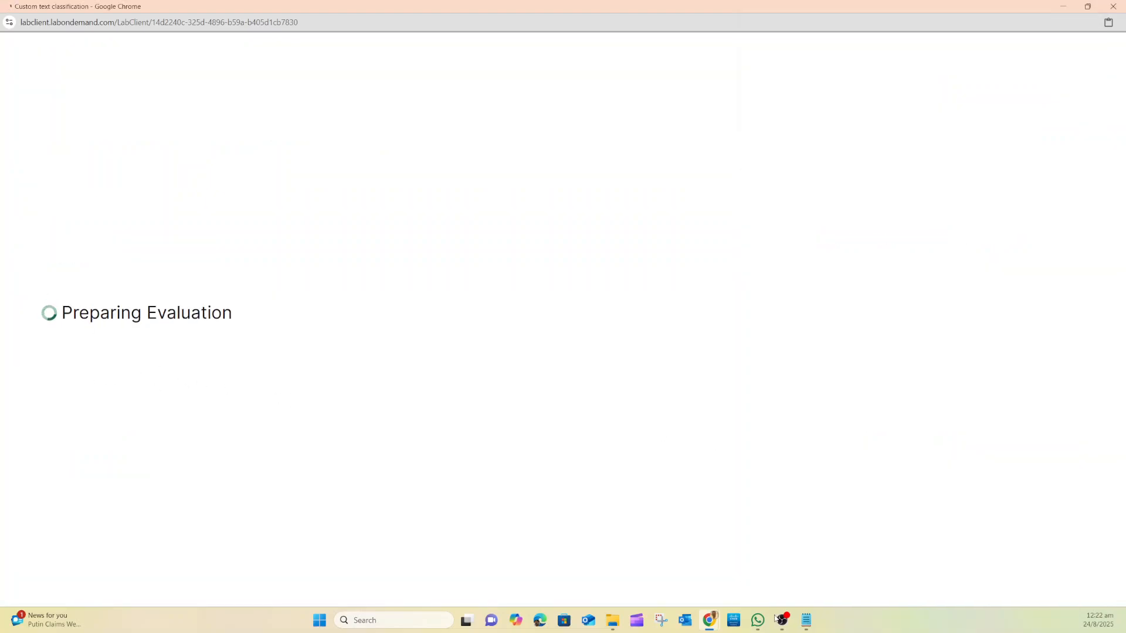